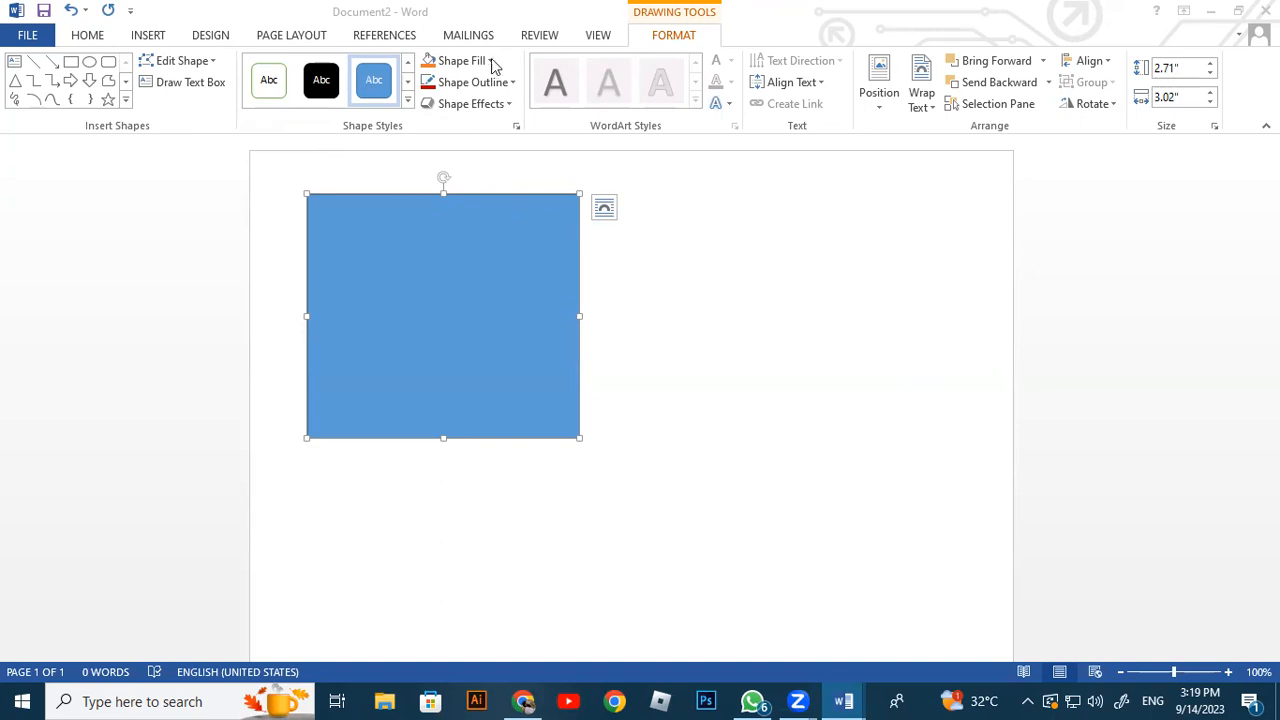
# Fill the selected rectangle with the dark green theme colour from Shape Fill
pyautogui.click(491, 61)
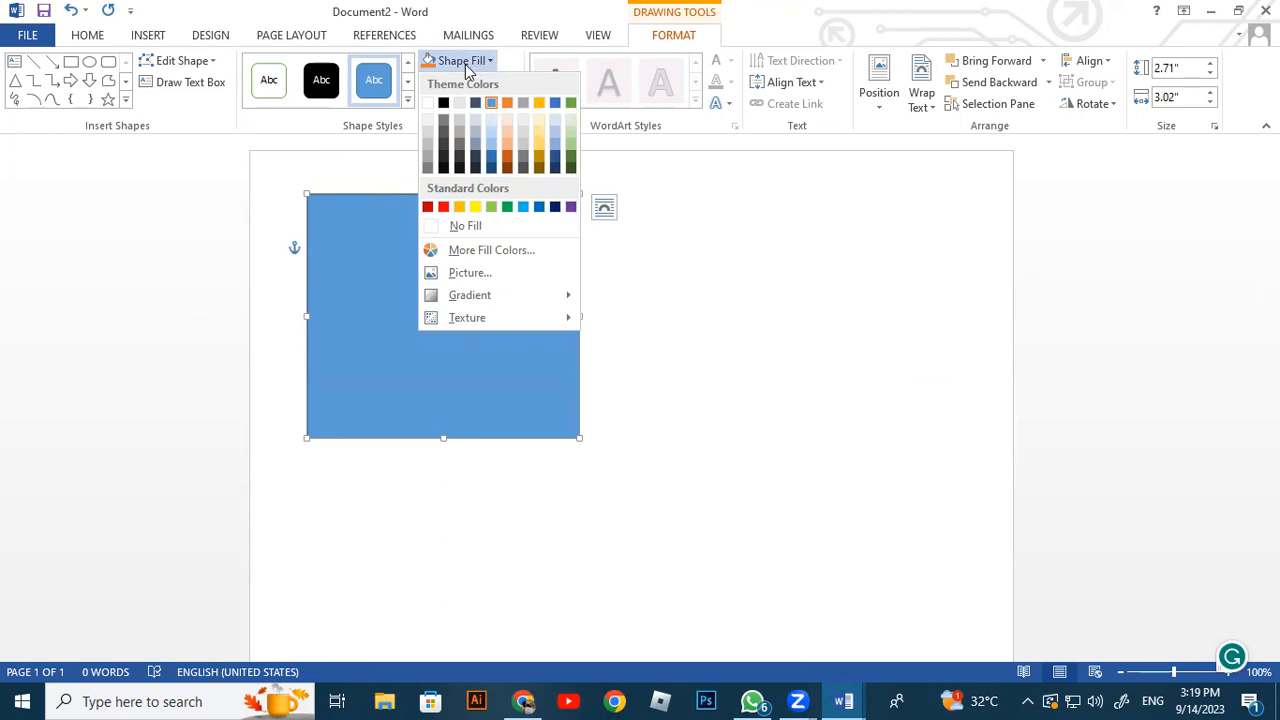
pyautogui.click(571, 163)
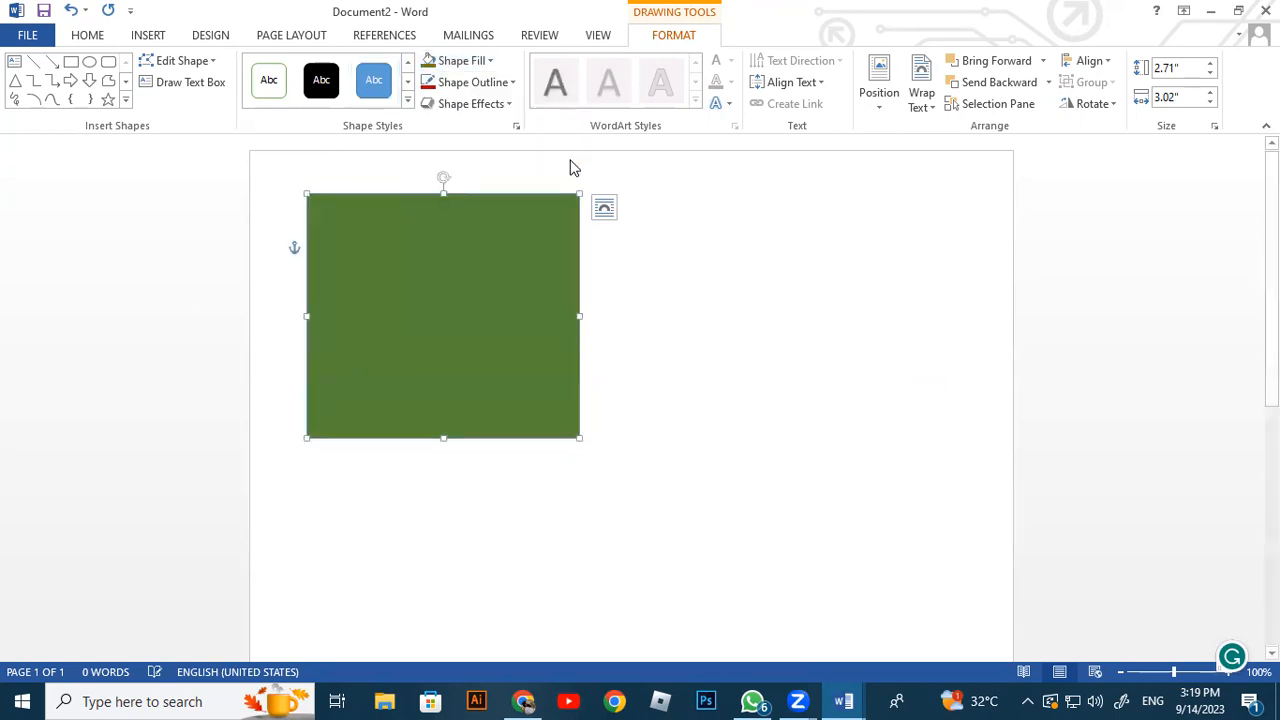
# Make the rectangle's outline blue, 4½ pt thick and dashed
pyautogui.click(514, 83)
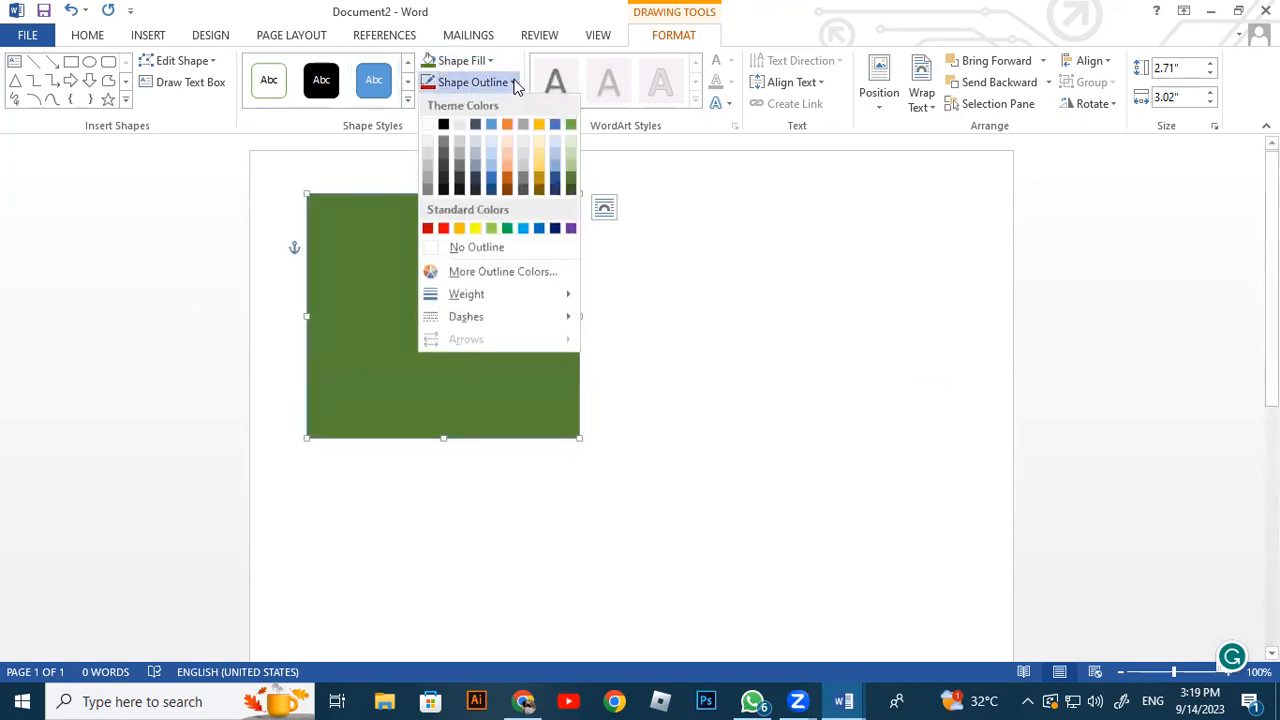
pyautogui.click(491, 180)
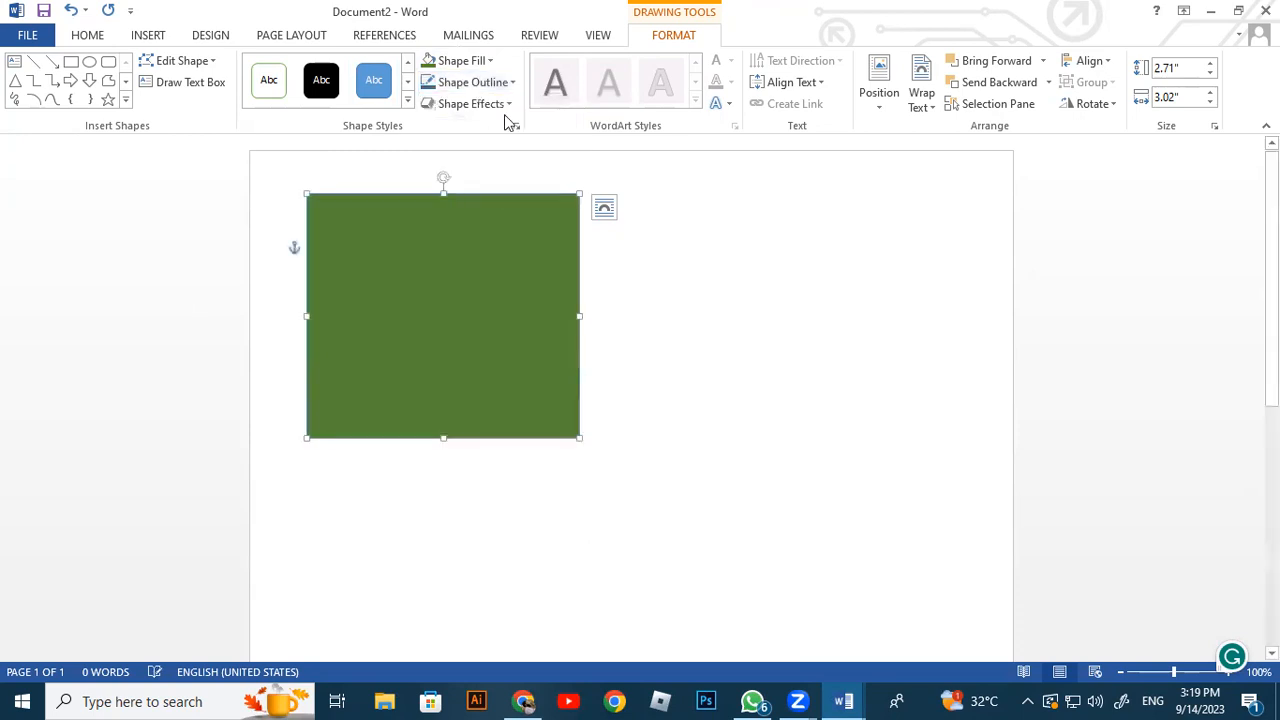
pyautogui.click(512, 83)
pyautogui.moveTo(530, 300)
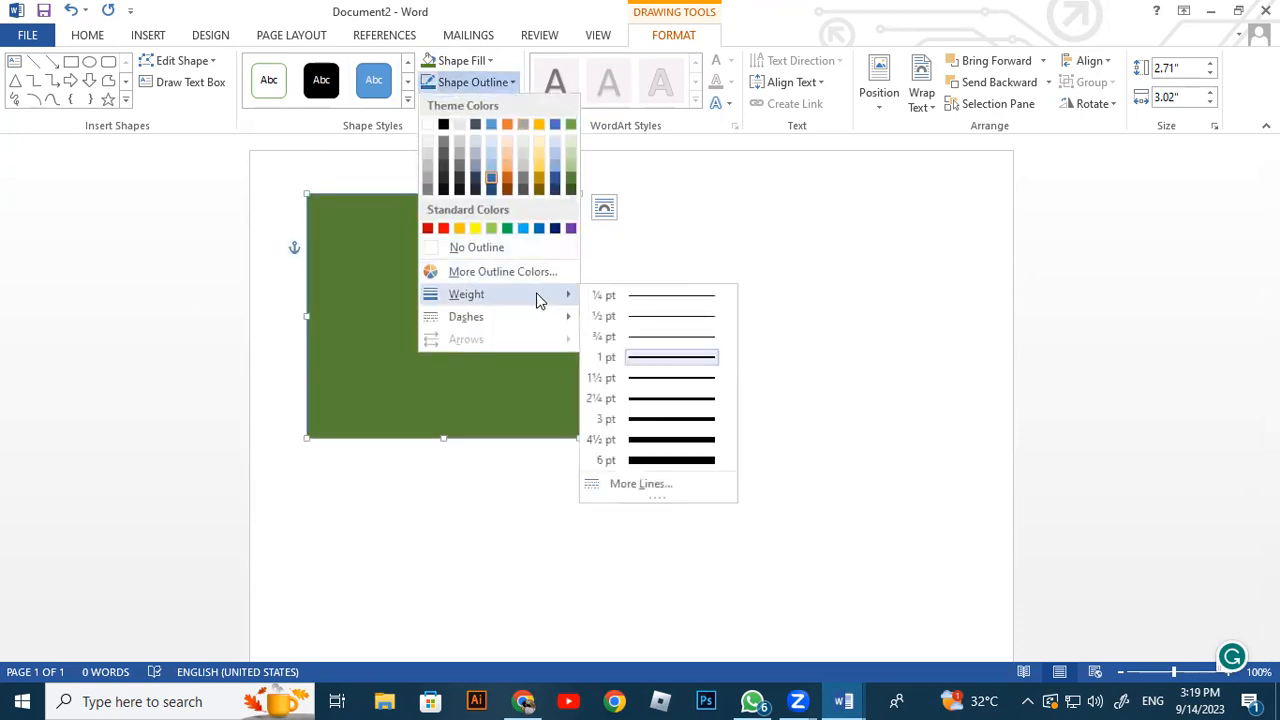
pyautogui.click(680, 445)
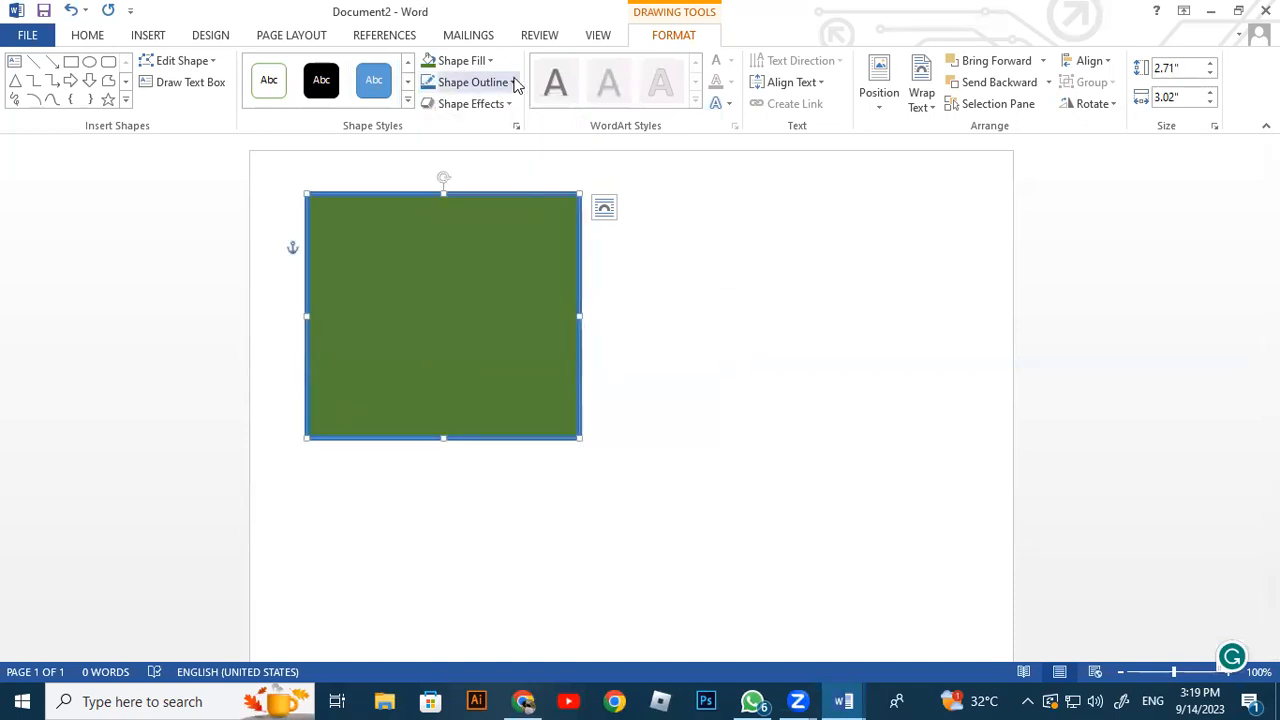
pyautogui.click(512, 83)
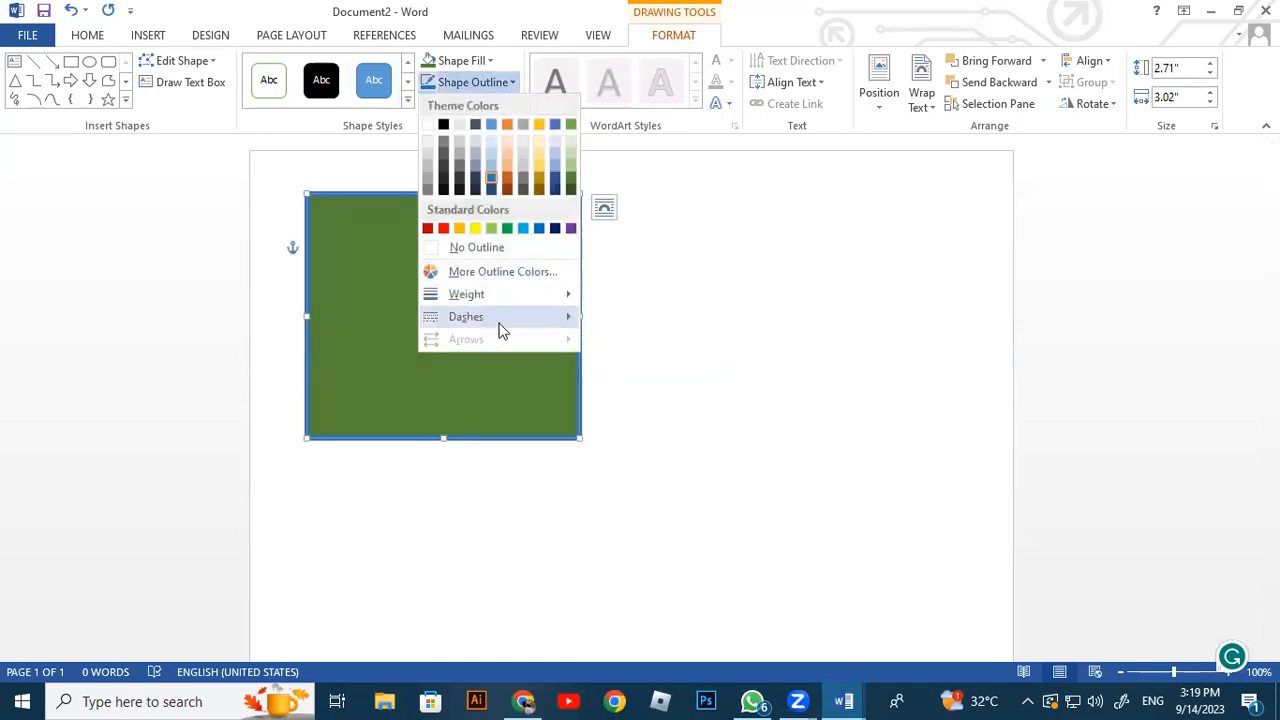
pyautogui.moveTo(498, 334)
pyautogui.click(594, 330)
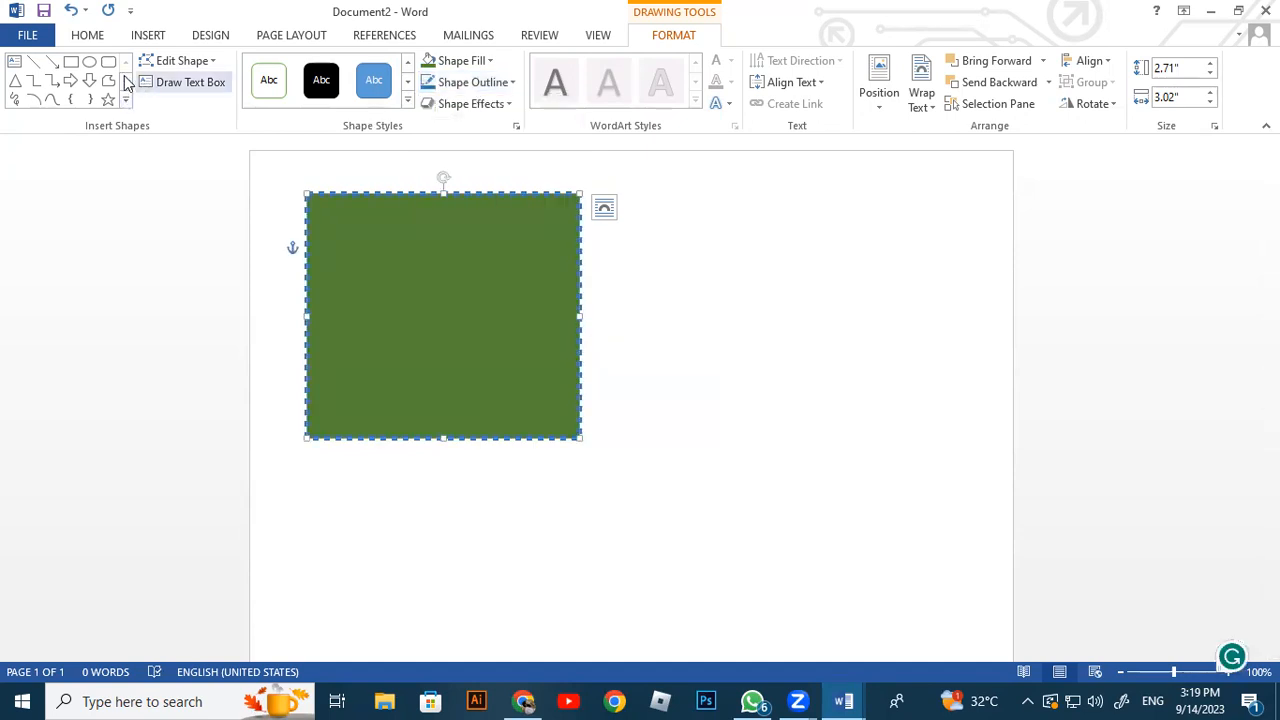
# Draw a Shift-constrained 1.65-inch blue square to the right of the green rectangle
pyautogui.click(72, 62)
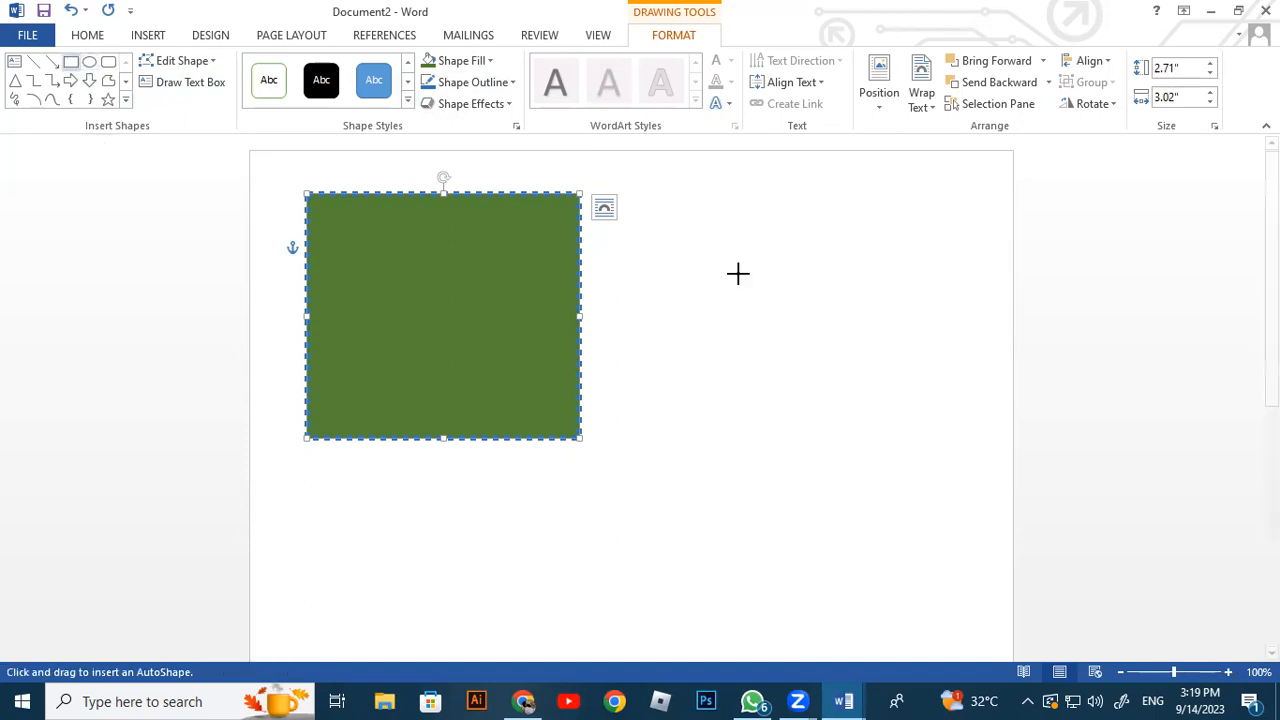
pyautogui.moveTo(674, 242); pyautogui.dragTo(924, 352)
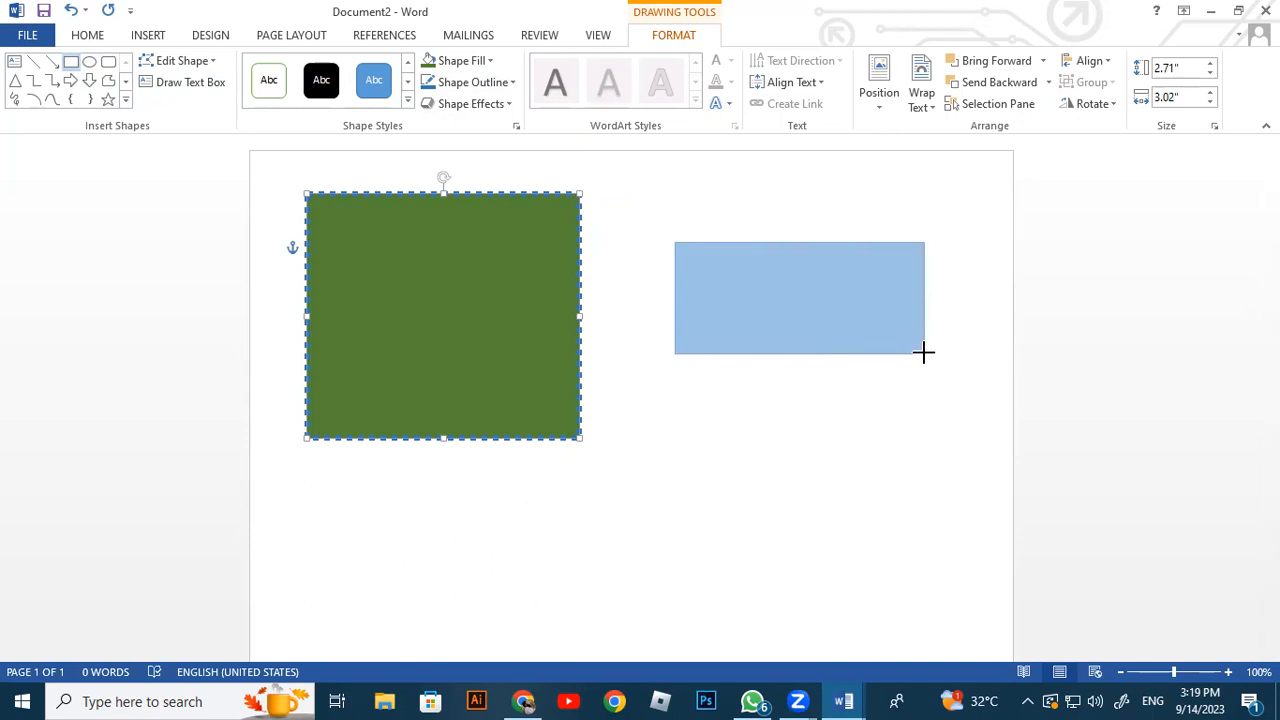
pyautogui.press('shift')
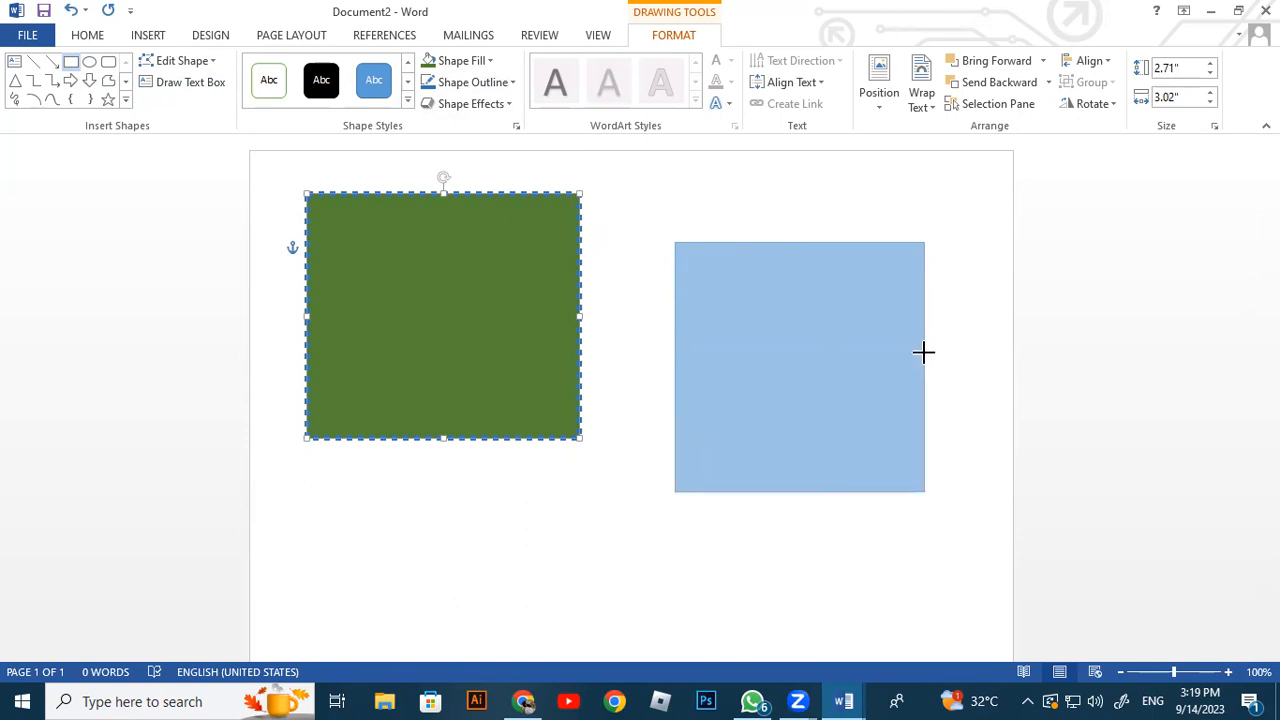
pyautogui.press('shift')
pyautogui.moveTo(924, 352); pyautogui.dragTo(810, 327)
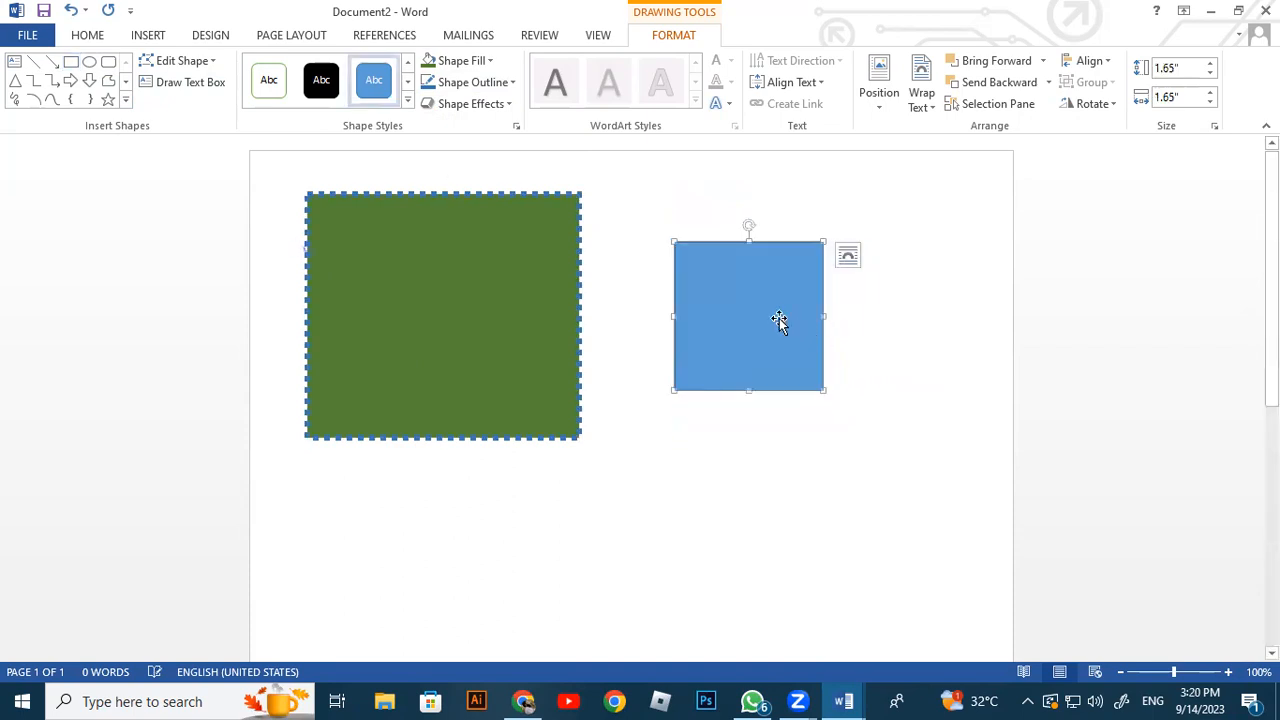
# Draw a circle below the square and a right arrow with adjusted shaft and arrowhead
pyautogui.click(89, 61)
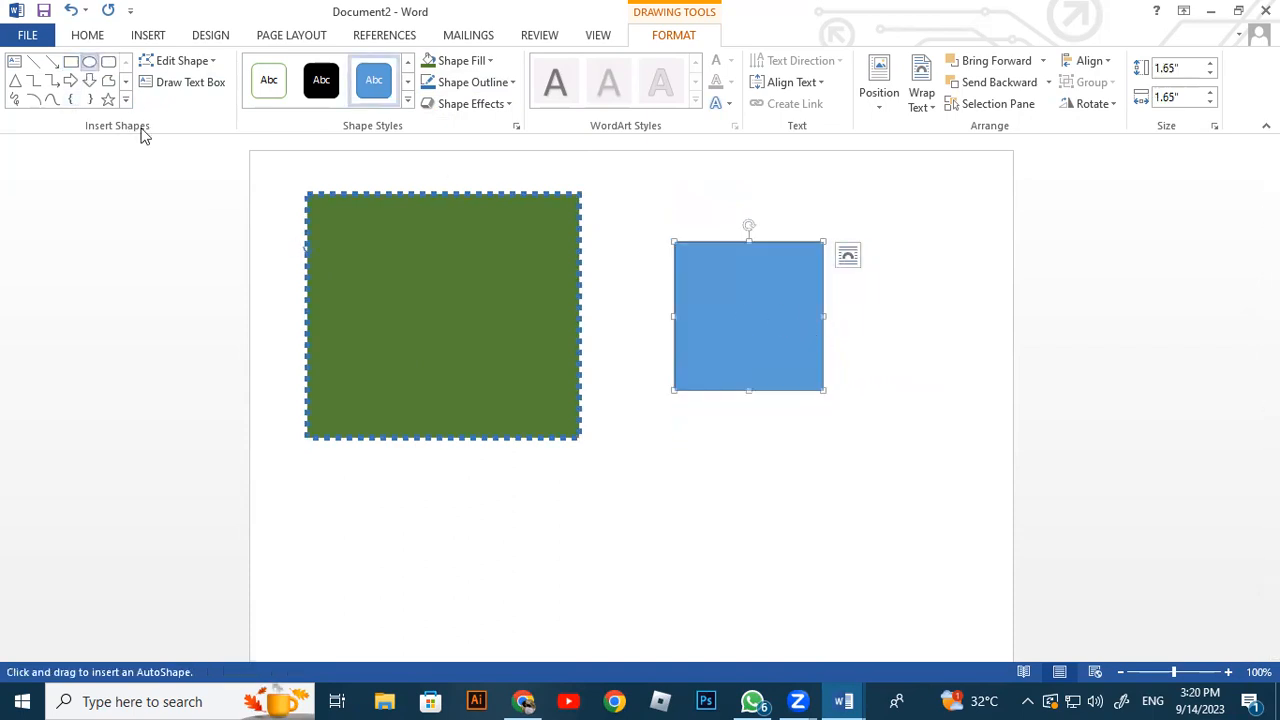
pyautogui.moveTo(663, 474); pyautogui.dragTo(816, 623)
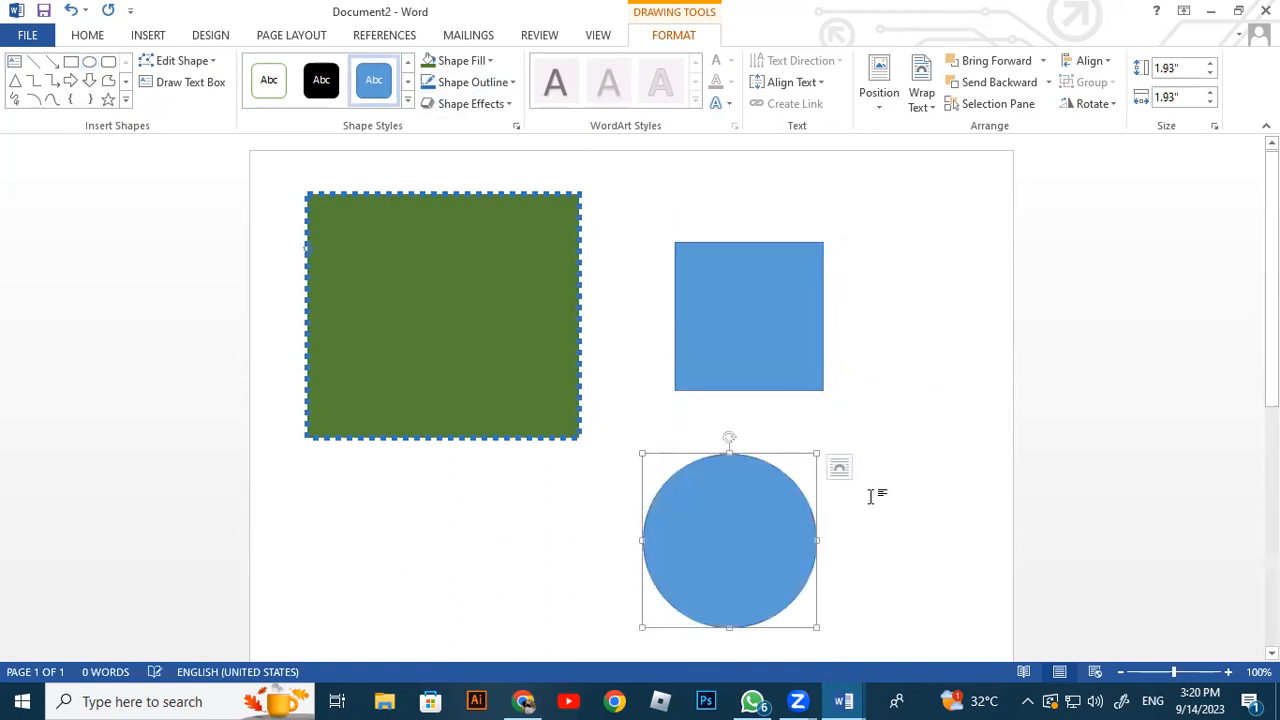
pyautogui.scroll(-2, 883, 470)
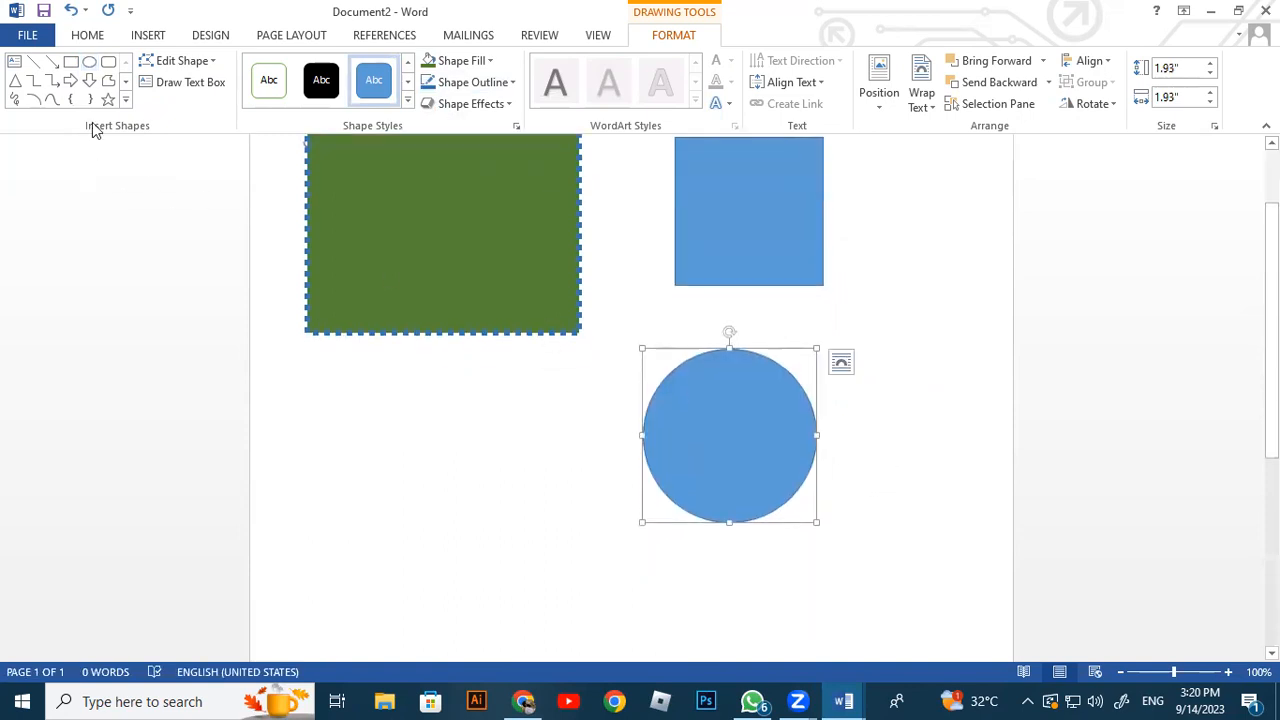
pyautogui.click(70, 81)
pyautogui.moveTo(300, 405); pyautogui.dragTo(496, 546)
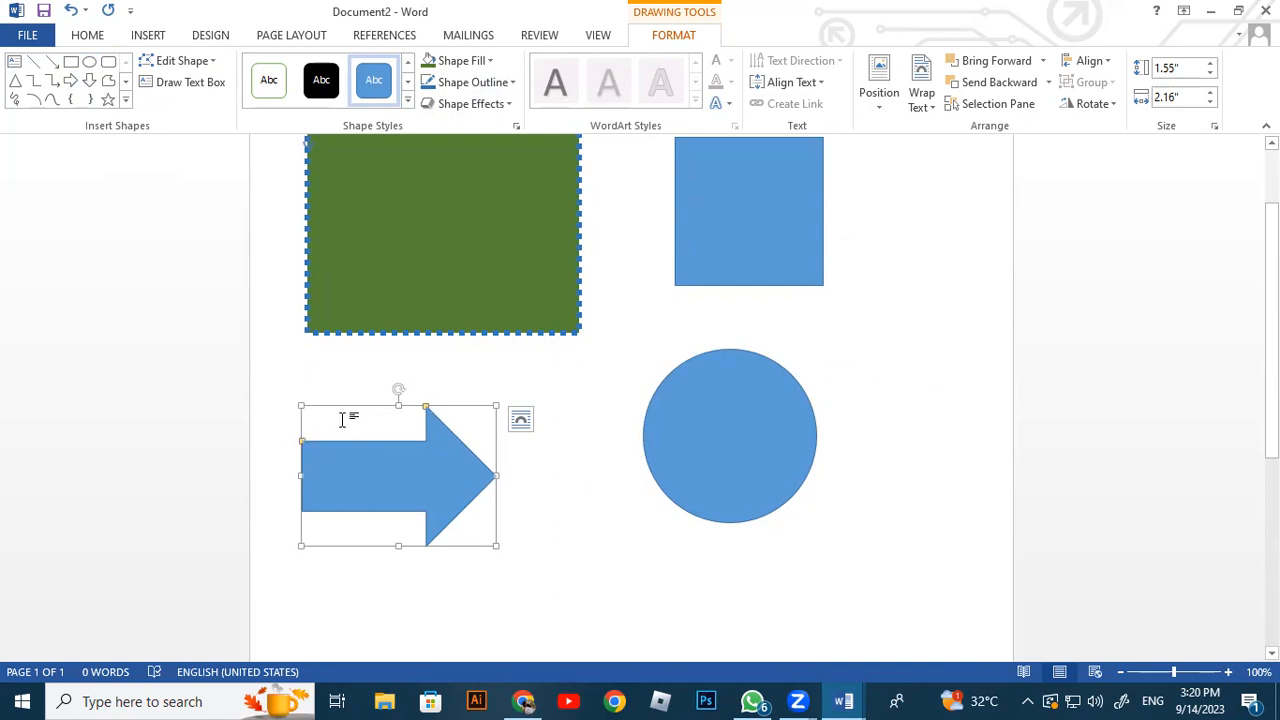
pyautogui.moveTo(301, 440)
pyautogui.mouseDown()
pyautogui.moveTo(301, 457)
pyautogui.moveTo(301, 423)
pyautogui.moveTo(301, 444)
pyautogui.mouseUp()
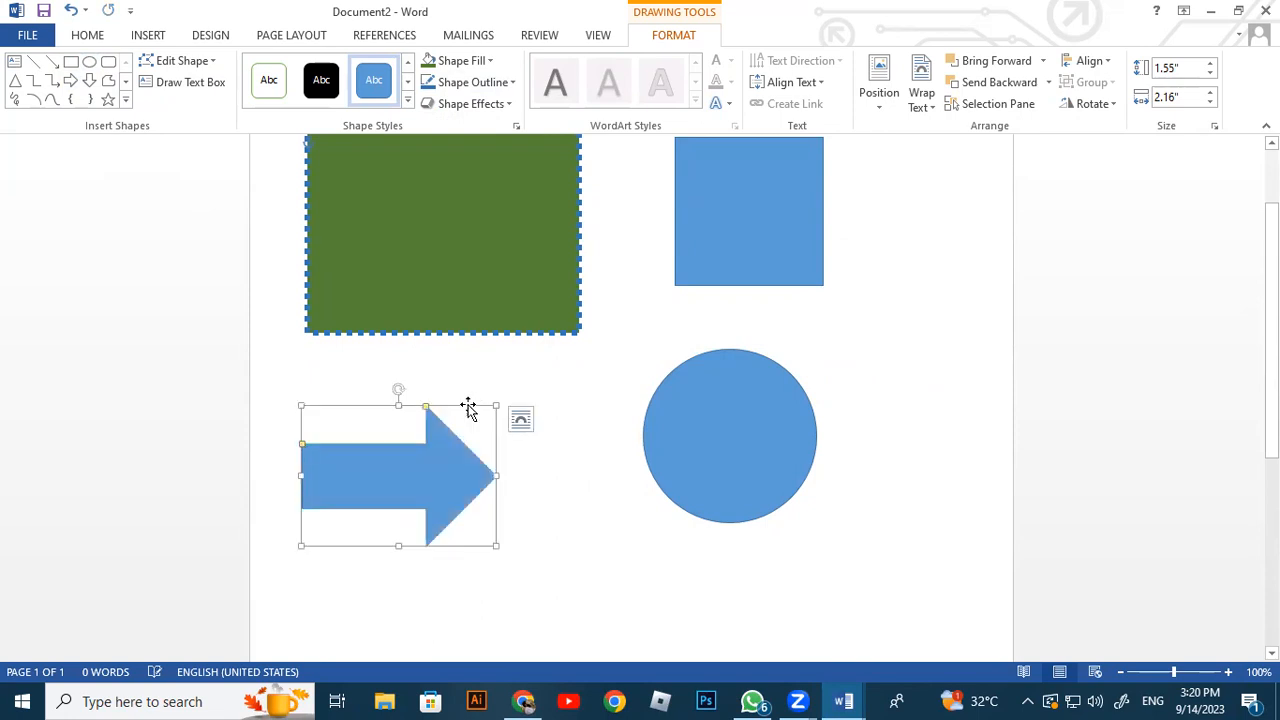
pyautogui.moveTo(426, 410)
pyautogui.mouseDown()
pyautogui.moveTo(471, 409)
pyautogui.moveTo(405, 411)
pyautogui.mouseUp()
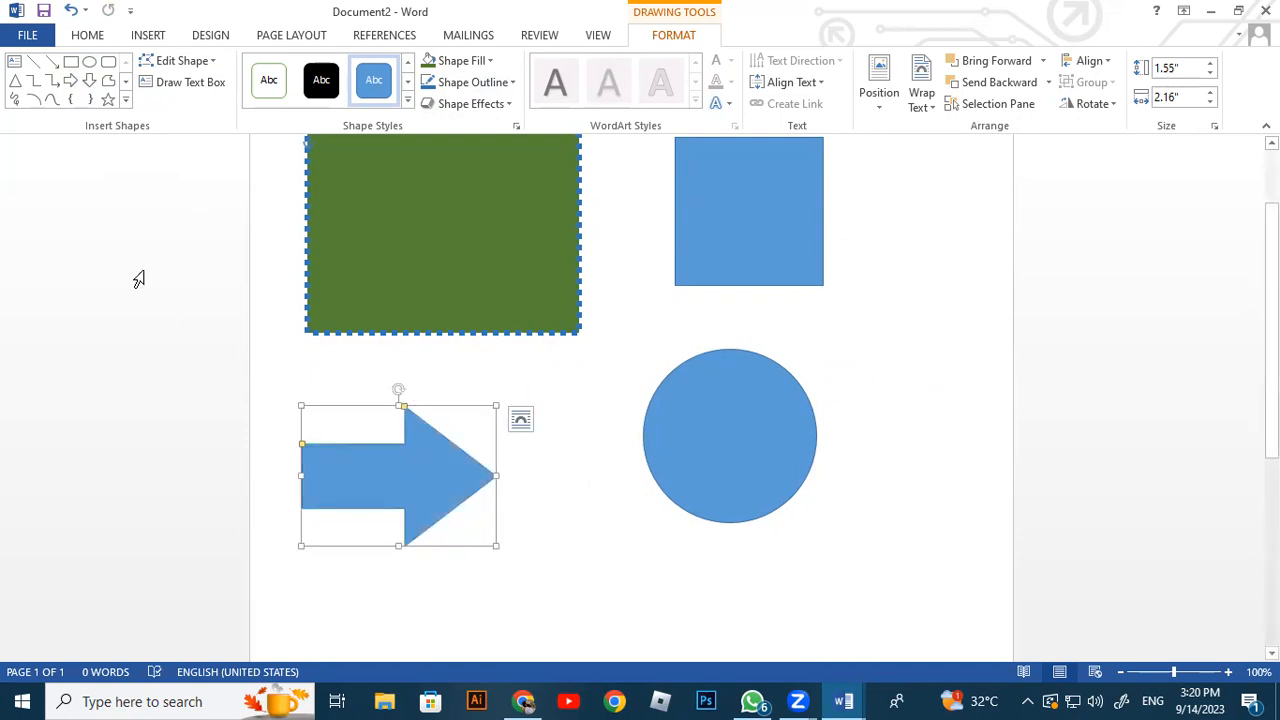
# Draw a five-pointed star on the page, then select the blue square
pyautogui.click(110, 100)
pyautogui.scroll(-4, 517, 286)
pyautogui.moveTo(656, 377); pyautogui.dragTo(882, 599)
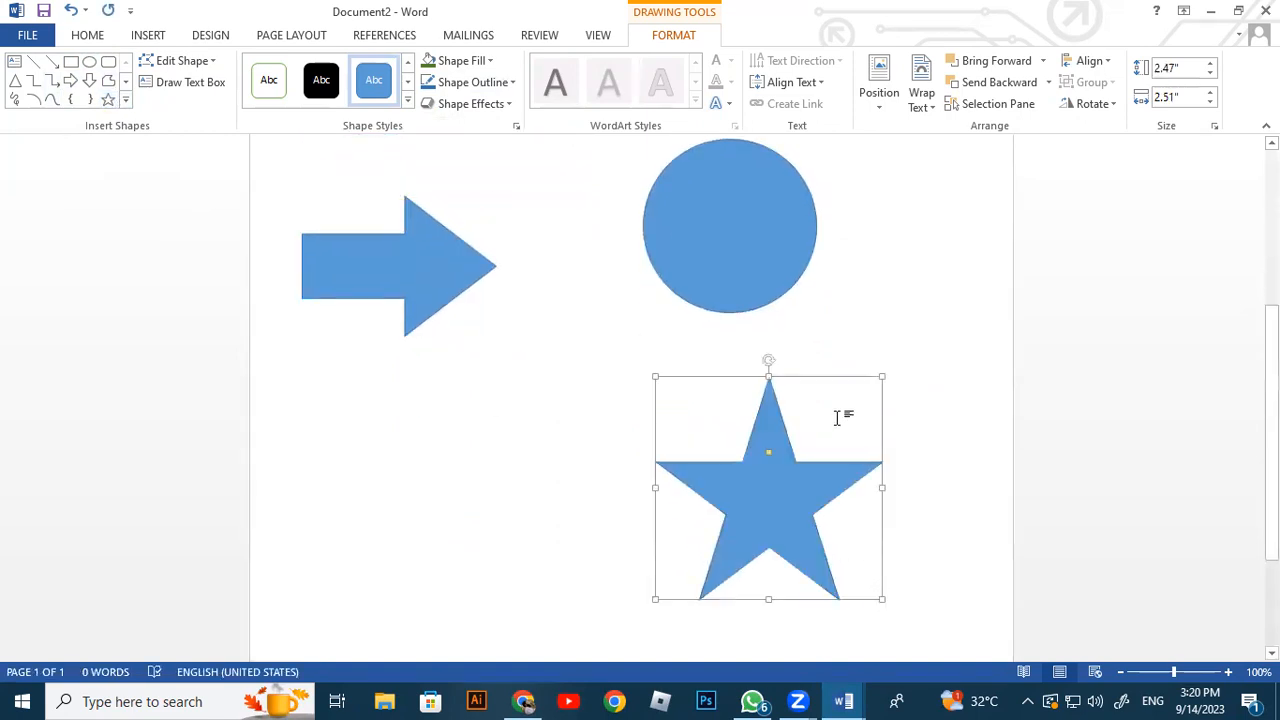
pyautogui.scroll(6, 840, 410)
pyautogui.click(745, 290)
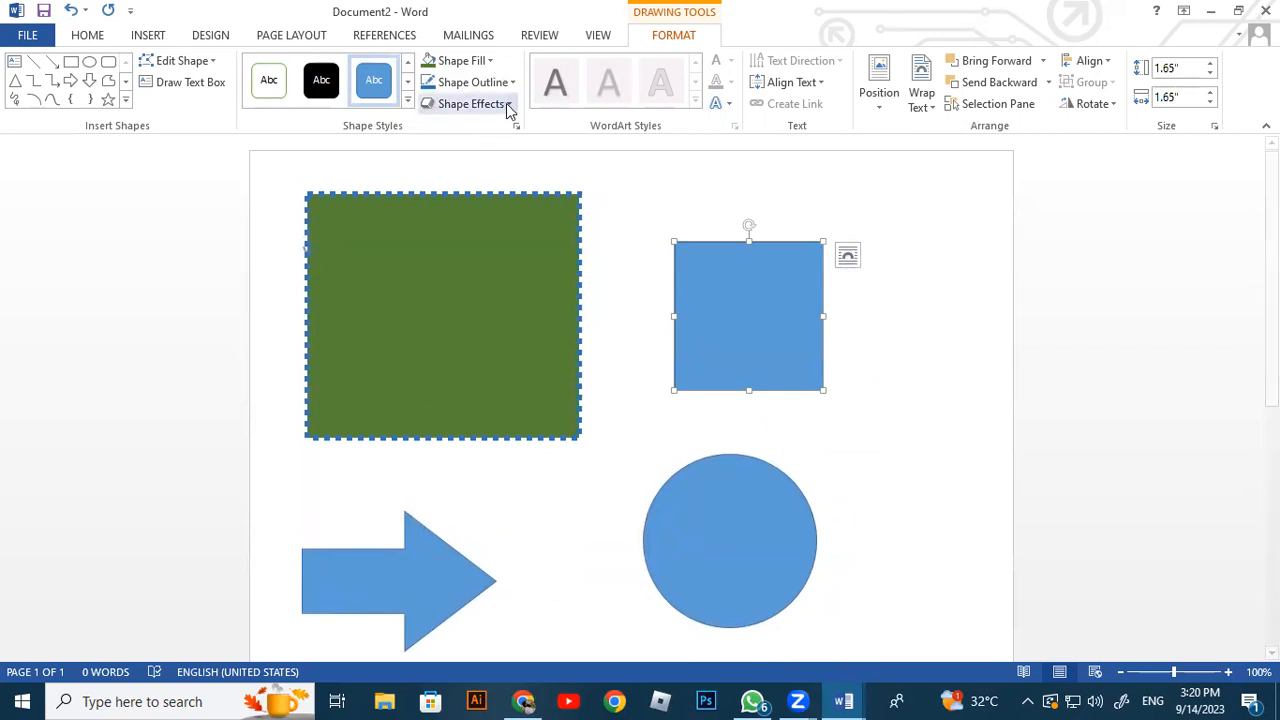
# Fill the square with the car4 picture from the images folder
pyautogui.click(488, 60)
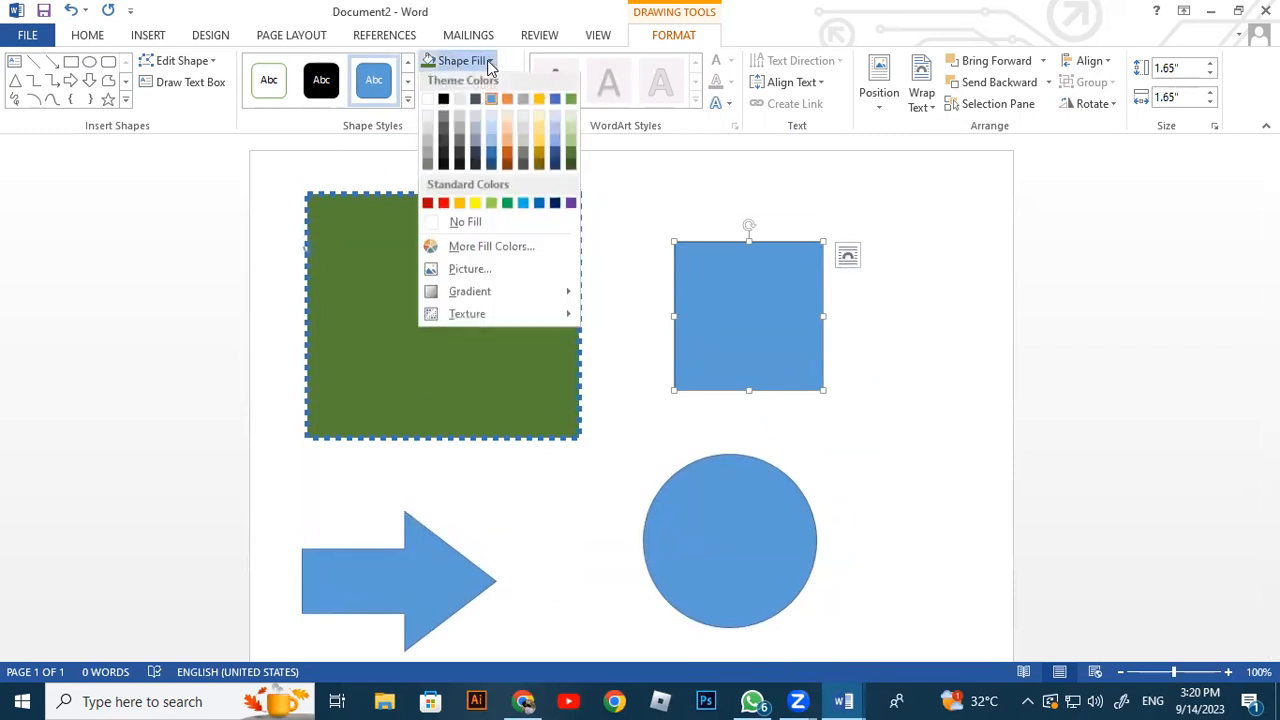
pyautogui.click(460, 275)
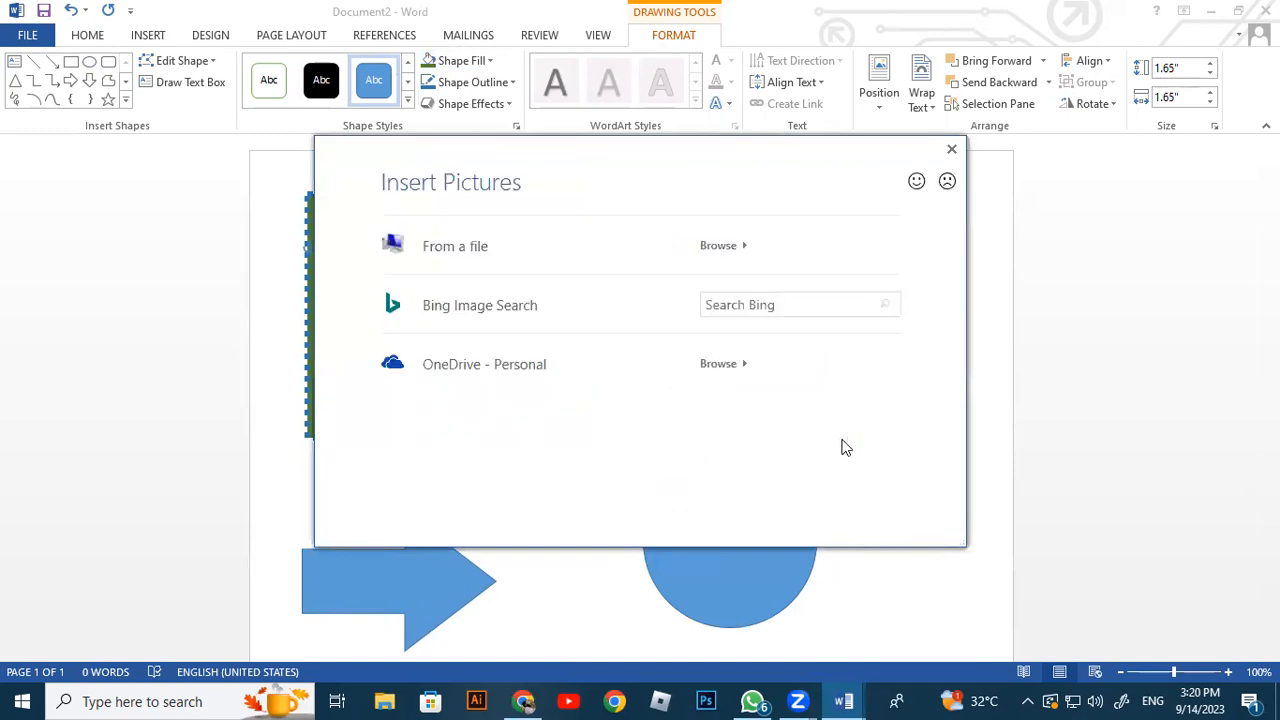
pyautogui.click(461, 261)
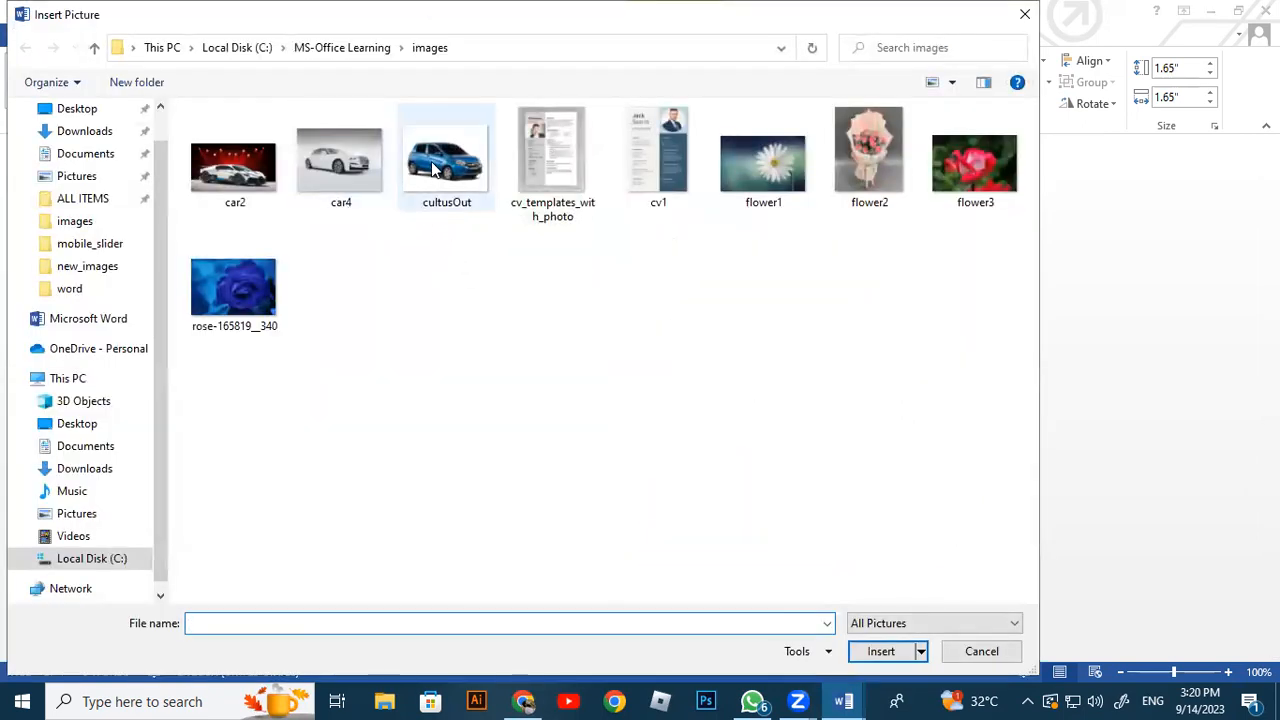
pyautogui.click(357, 170)
pyautogui.click(886, 652)
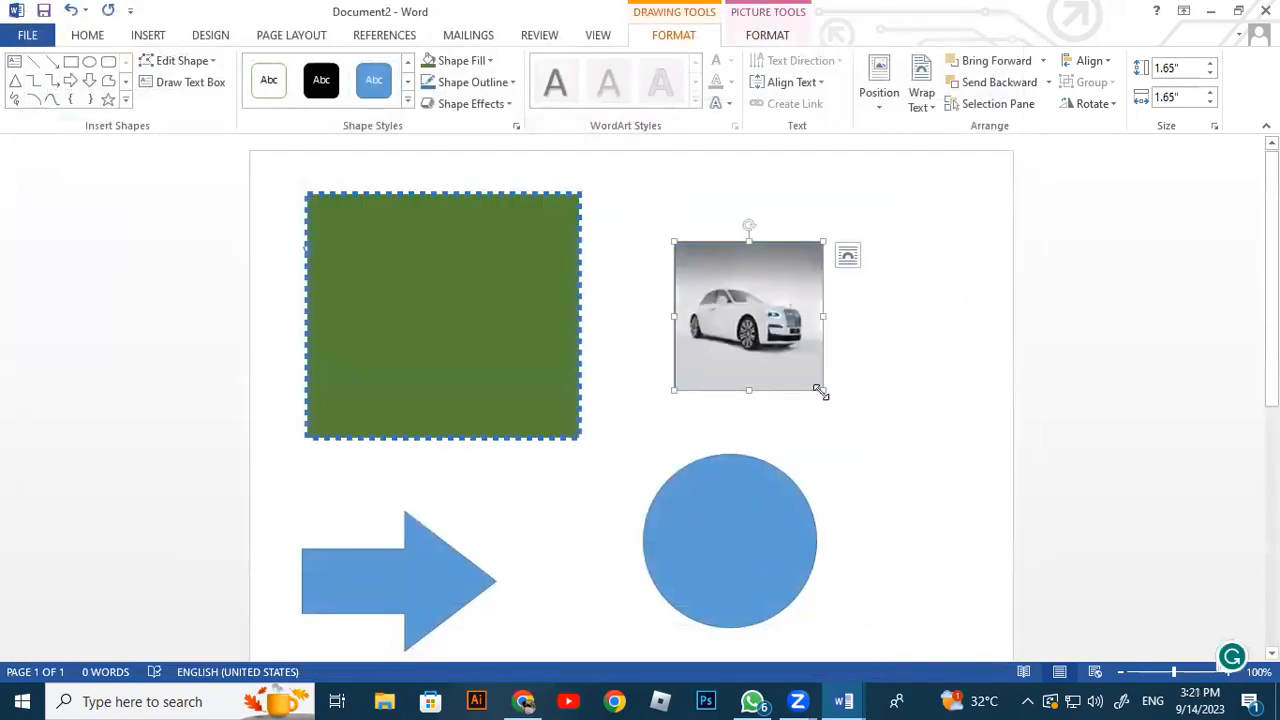
pyautogui.click(903, 431)
pyautogui.scroll(-5, 903, 431)
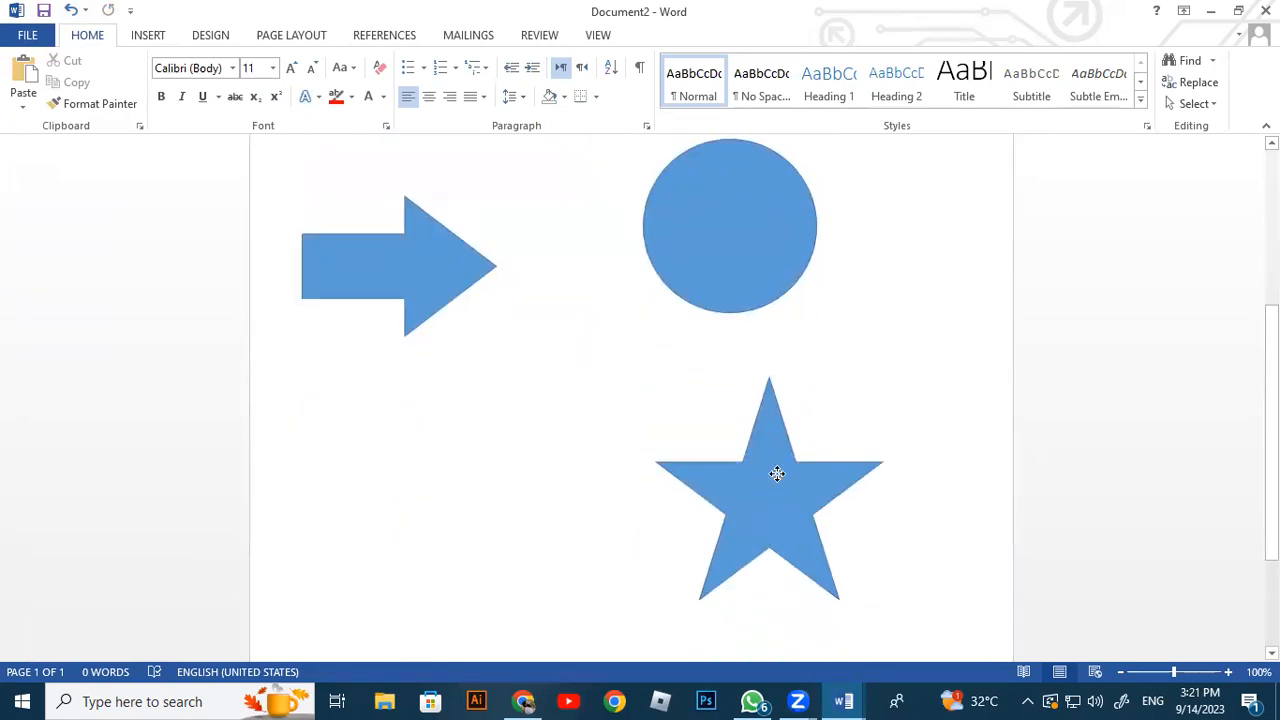
# Fill the star with the Flower1 daisy picture and enlarge it to about 3.3 × 2.93 inches
pyautogui.click(777, 473)
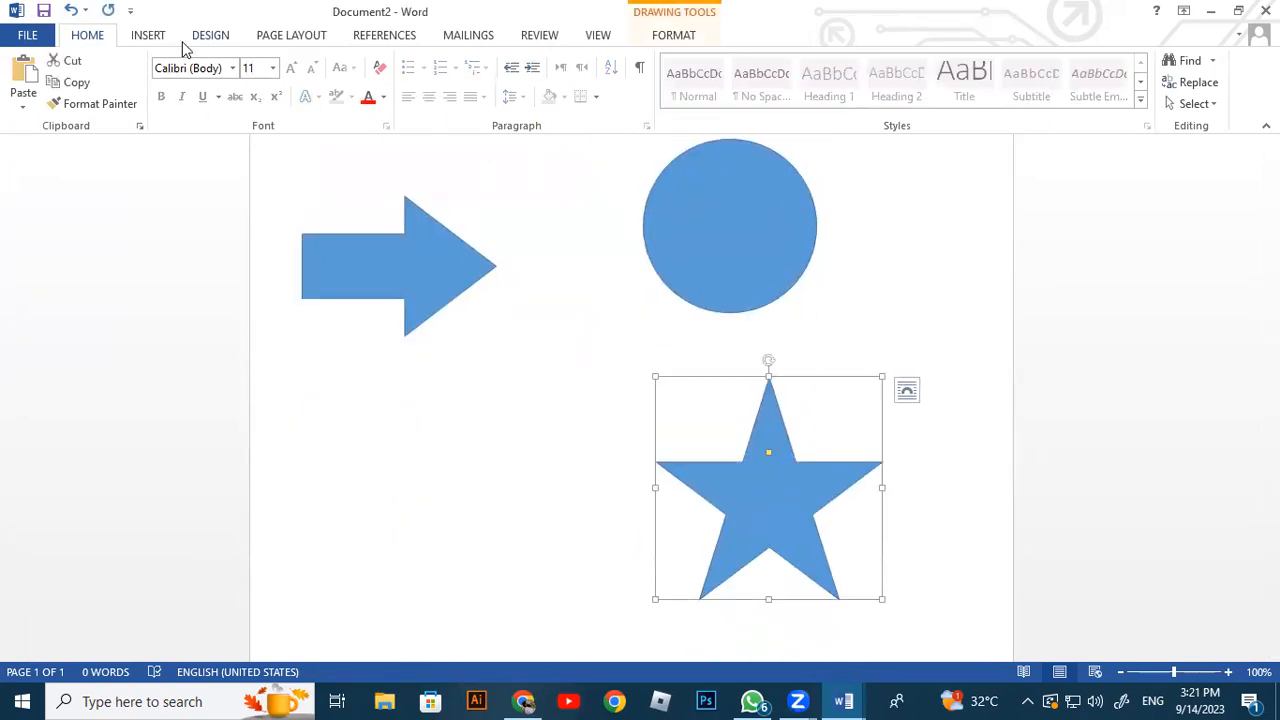
pyautogui.click(664, 12)
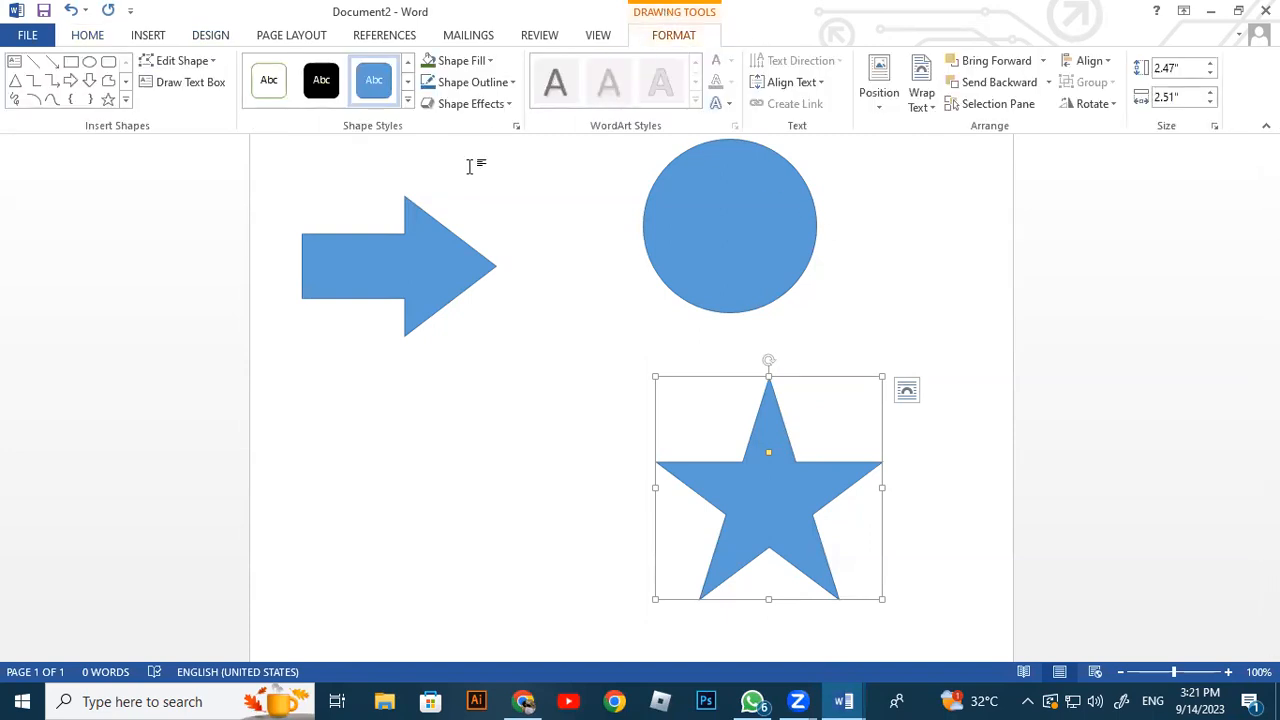
pyautogui.click(490, 64)
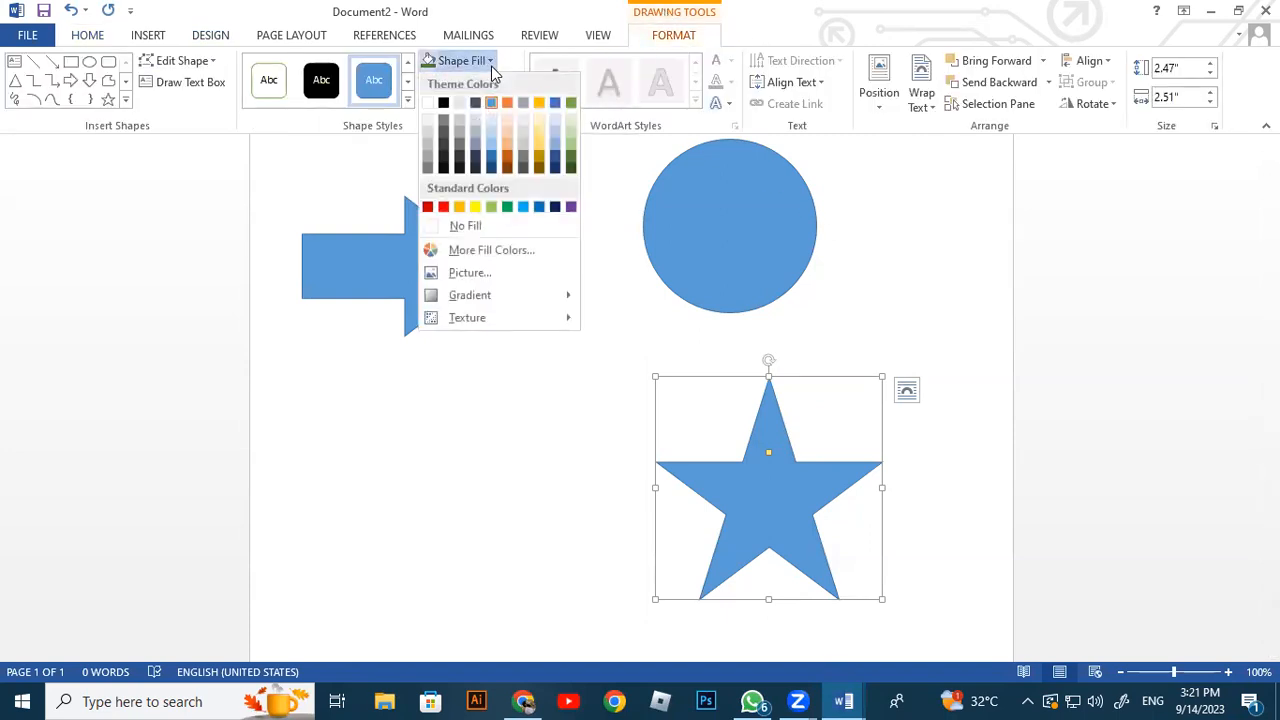
pyautogui.click(482, 278)
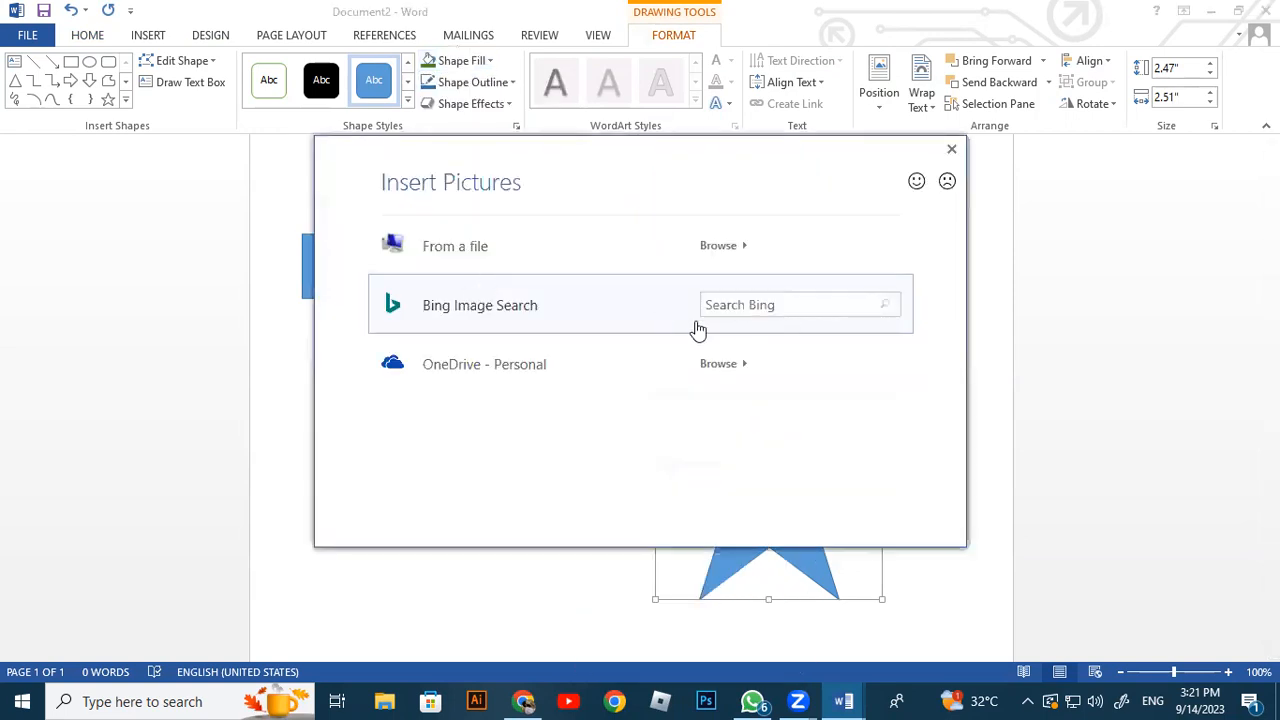
pyautogui.click(491, 244)
pyautogui.doubleClick(771, 188)
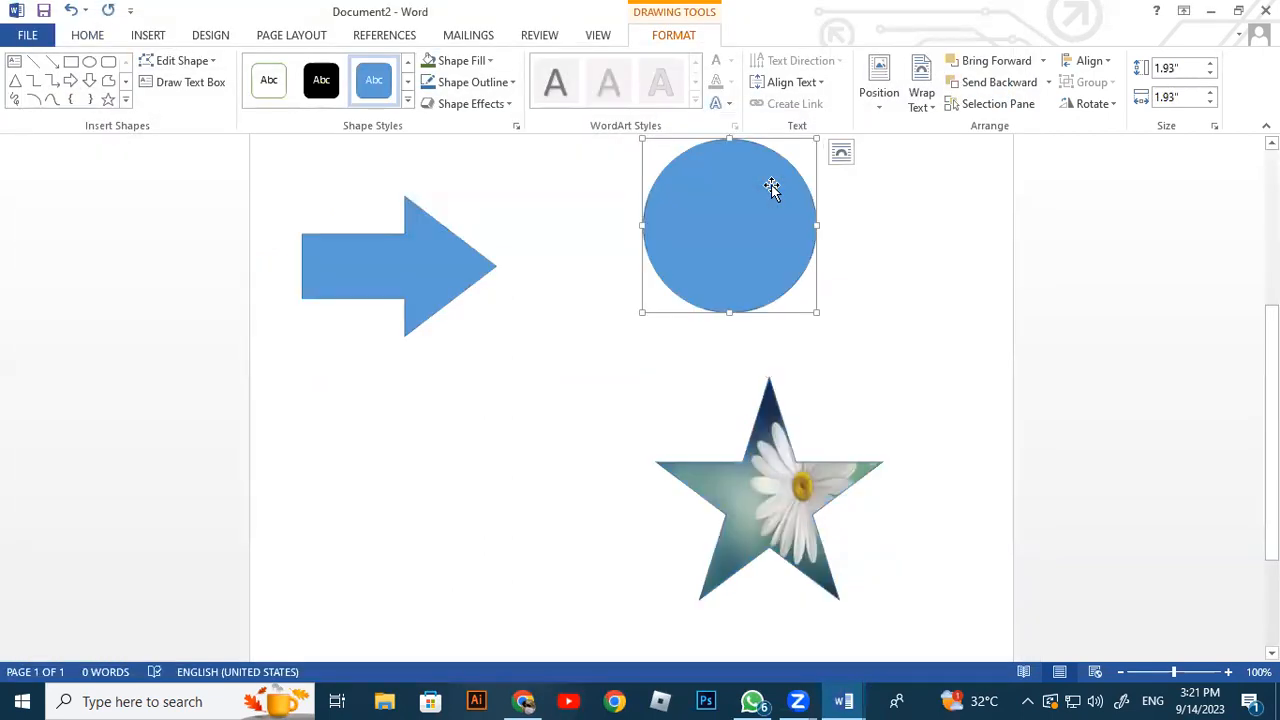
pyautogui.click(818, 516)
pyautogui.moveTo(881, 598); pyautogui.dragTo(927, 627)
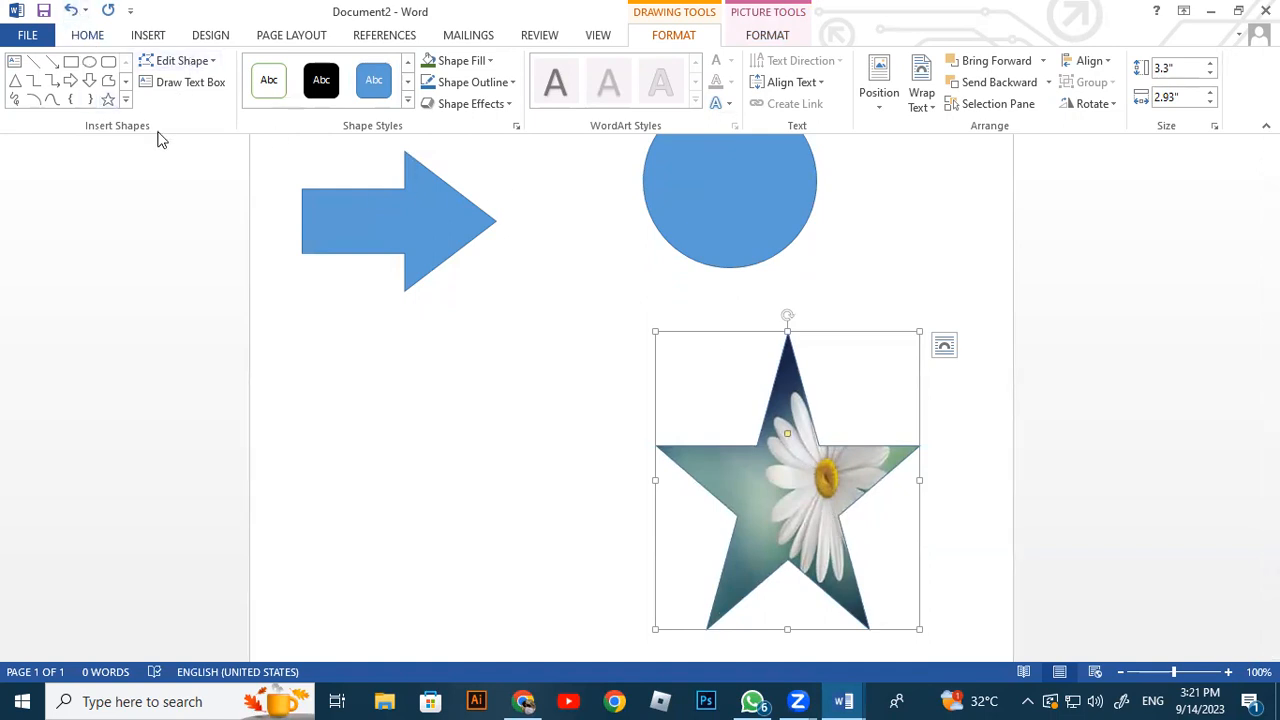
# Draw a freehand scribble on the page, then delete it
pyautogui.click(104, 86)
pyautogui.moveTo(281, 348)
pyautogui.mouseDown()
pyautogui.moveTo(343, 443)
pyautogui.moveTo(427, 510)
pyautogui.moveTo(251, 194)
pyautogui.moveTo(314, 346)
pyautogui.moveTo(280, 356)
pyautogui.moveTo(403, 503)
pyautogui.mouseUp()
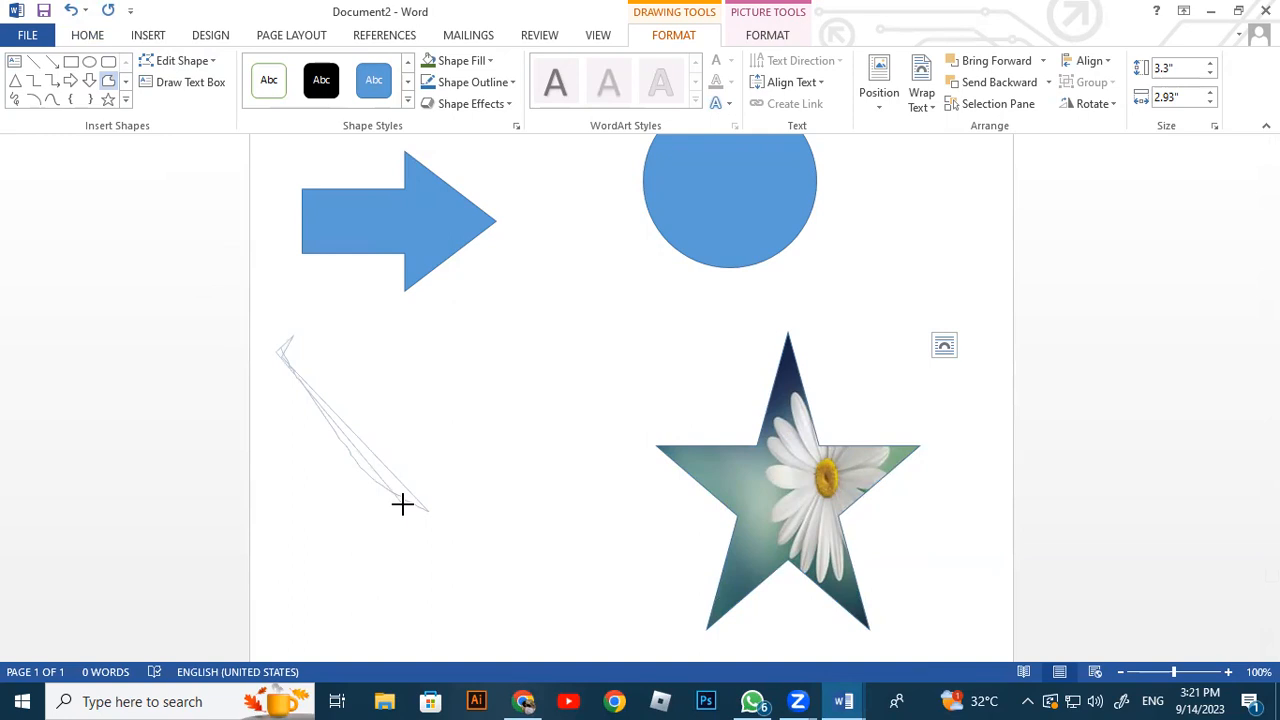
pyautogui.press('Delete')
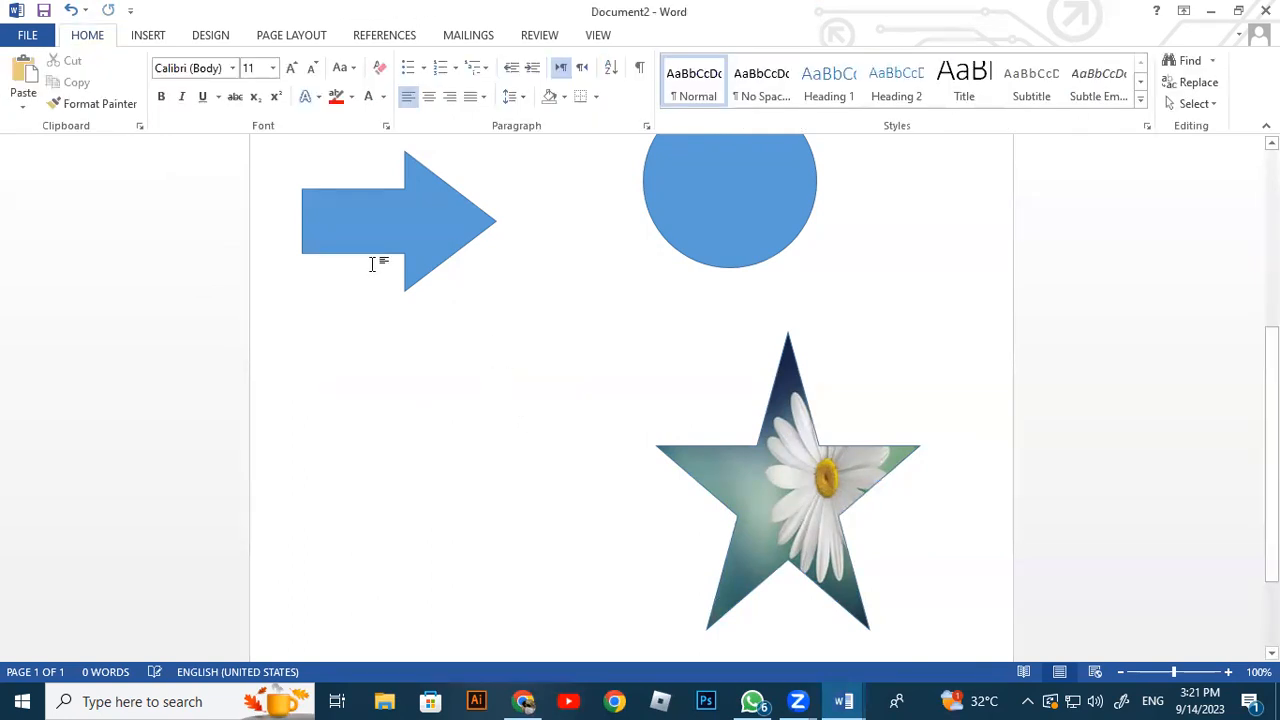
# Draw an isosceles triangle below the arrow, move it lower and pull its apex left
pyautogui.click(147, 38)
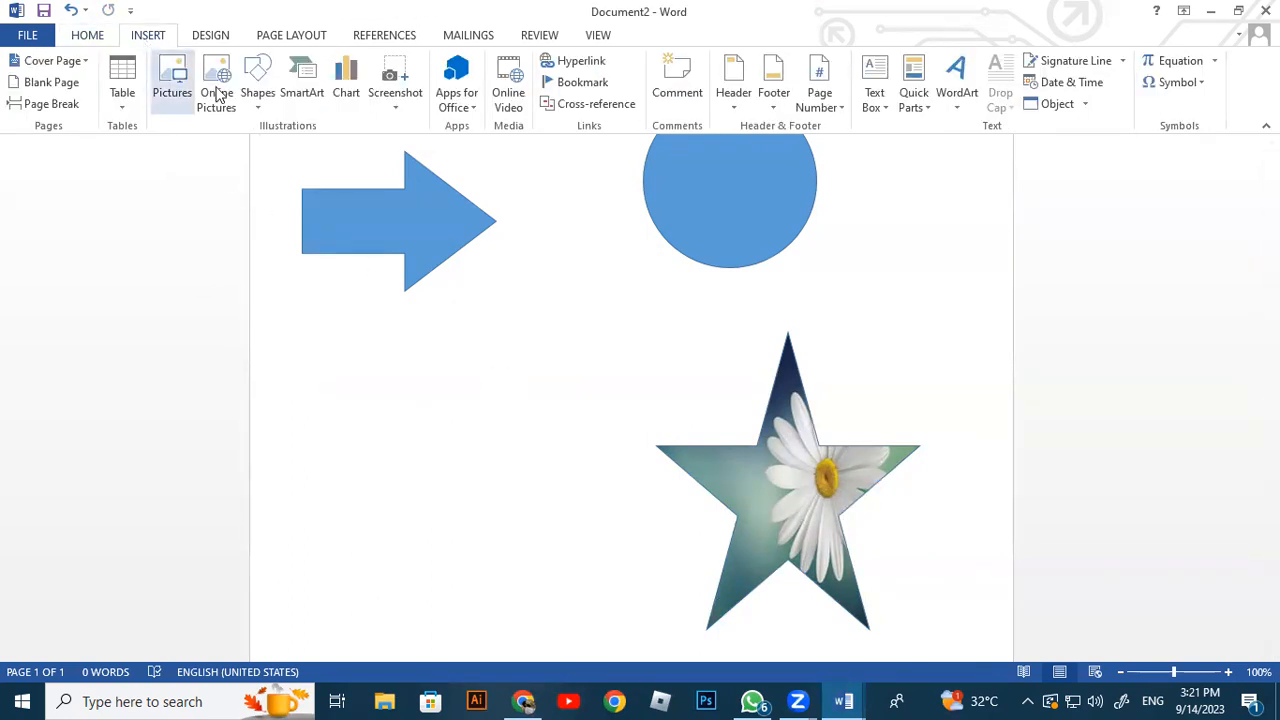
pyautogui.click(253, 80)
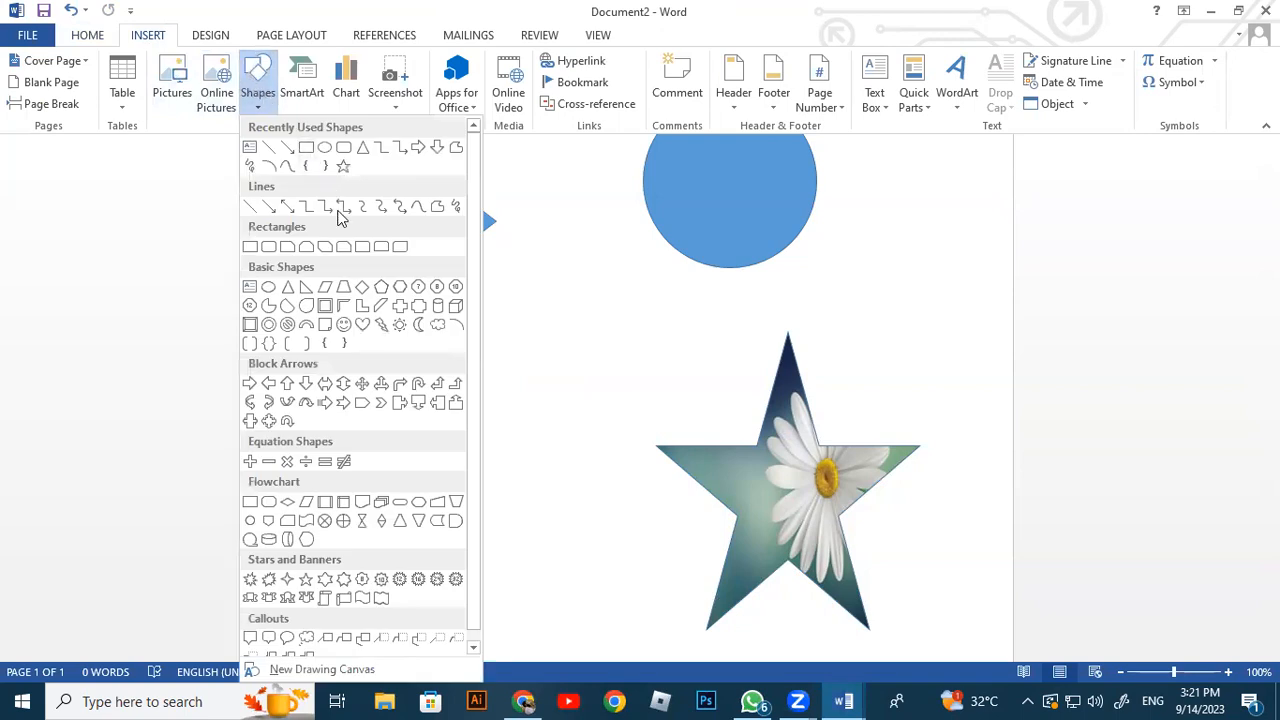
pyautogui.click(287, 288)
pyautogui.moveTo(343, 391); pyautogui.dragTo(535, 590)
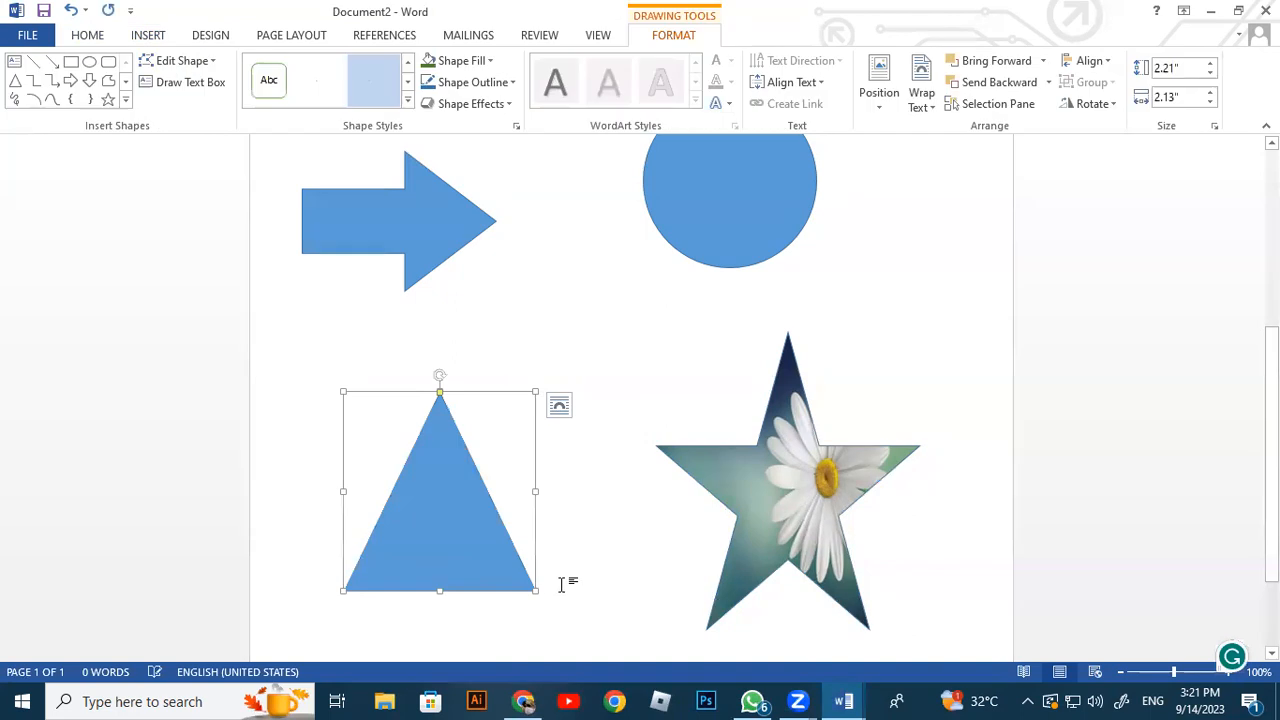
pyautogui.moveTo(440, 397); pyautogui.dragTo(434, 476)
pyautogui.moveTo(433, 432); pyautogui.dragTo(386, 430)
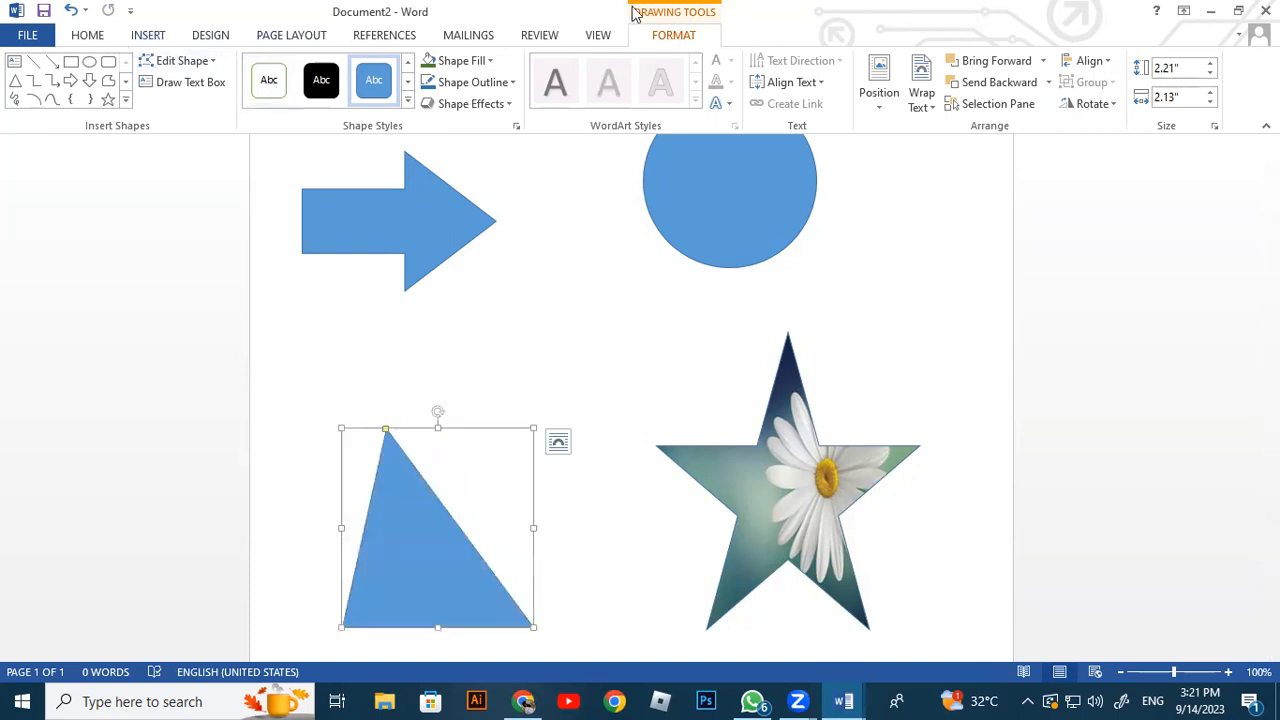
# Apply a dark variation blue gradient fill to the triangle
pyautogui.click(490, 61)
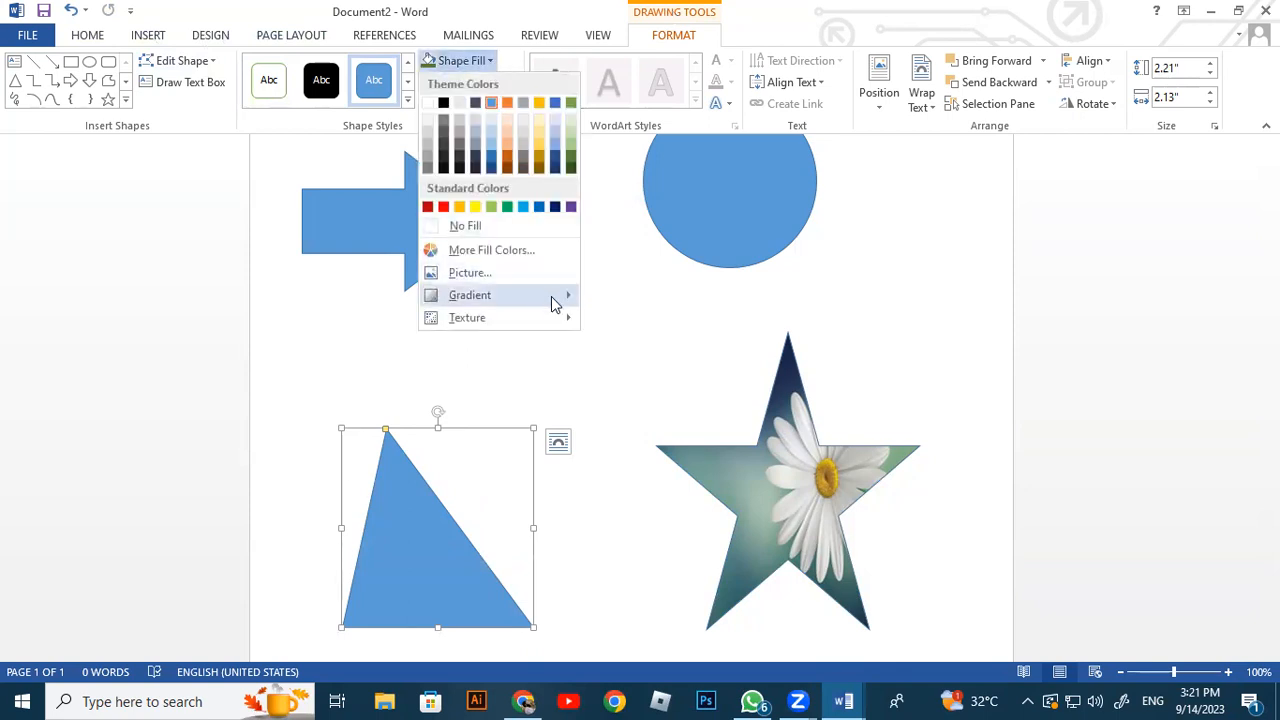
pyautogui.moveTo(553, 303)
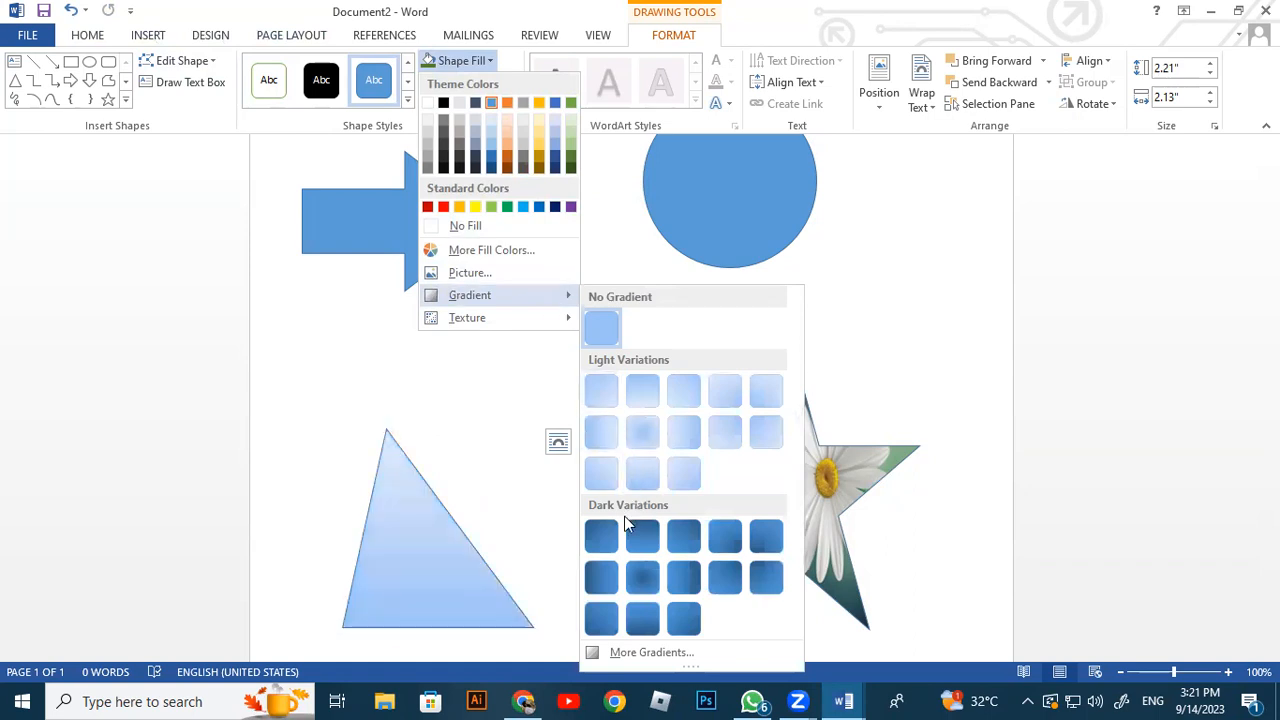
pyautogui.click(643, 540)
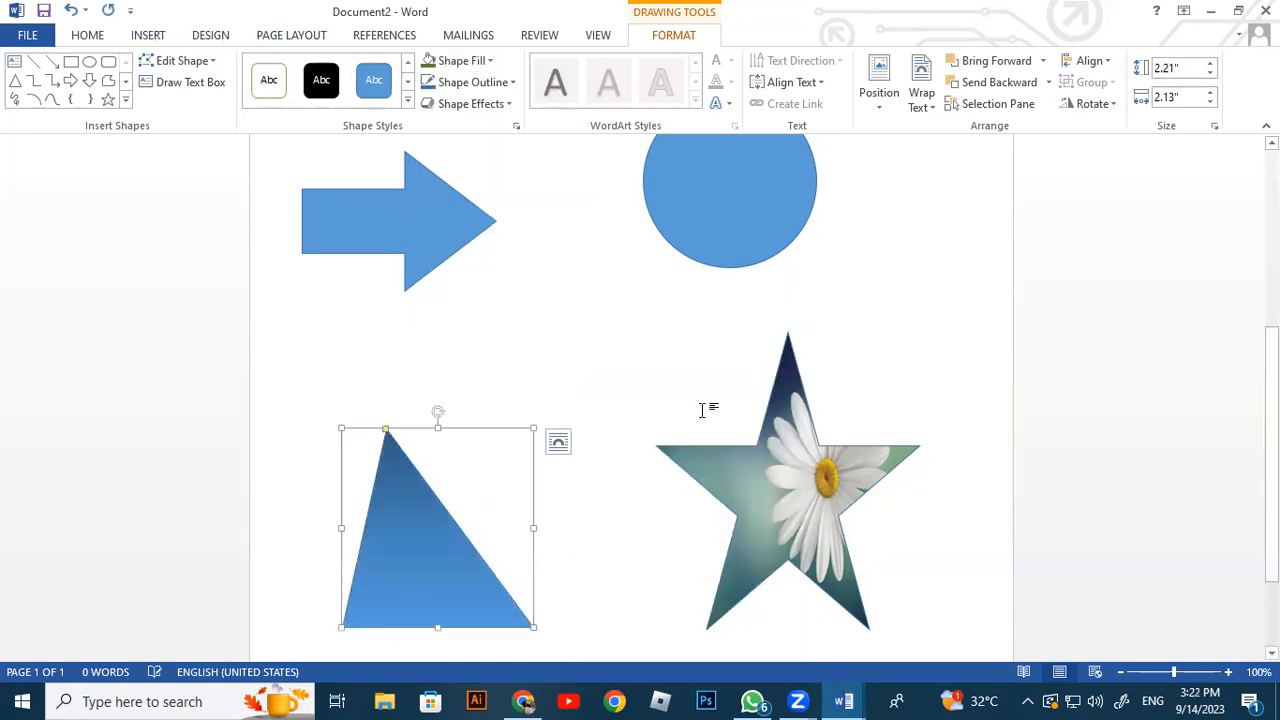
# Select the blue circle and bring up its Shape Fill gradient choices
pyautogui.scroll(5, 654, 500)
pyautogui.click(803, 389)
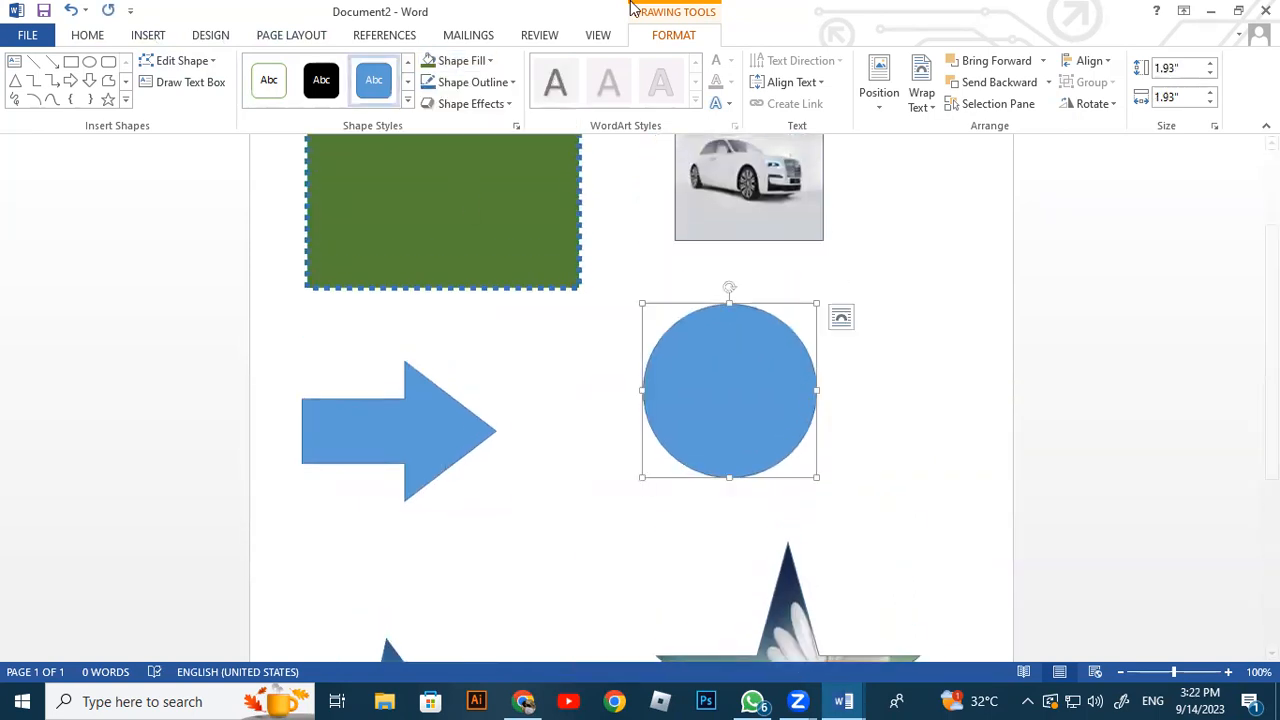
pyautogui.click(480, 62)
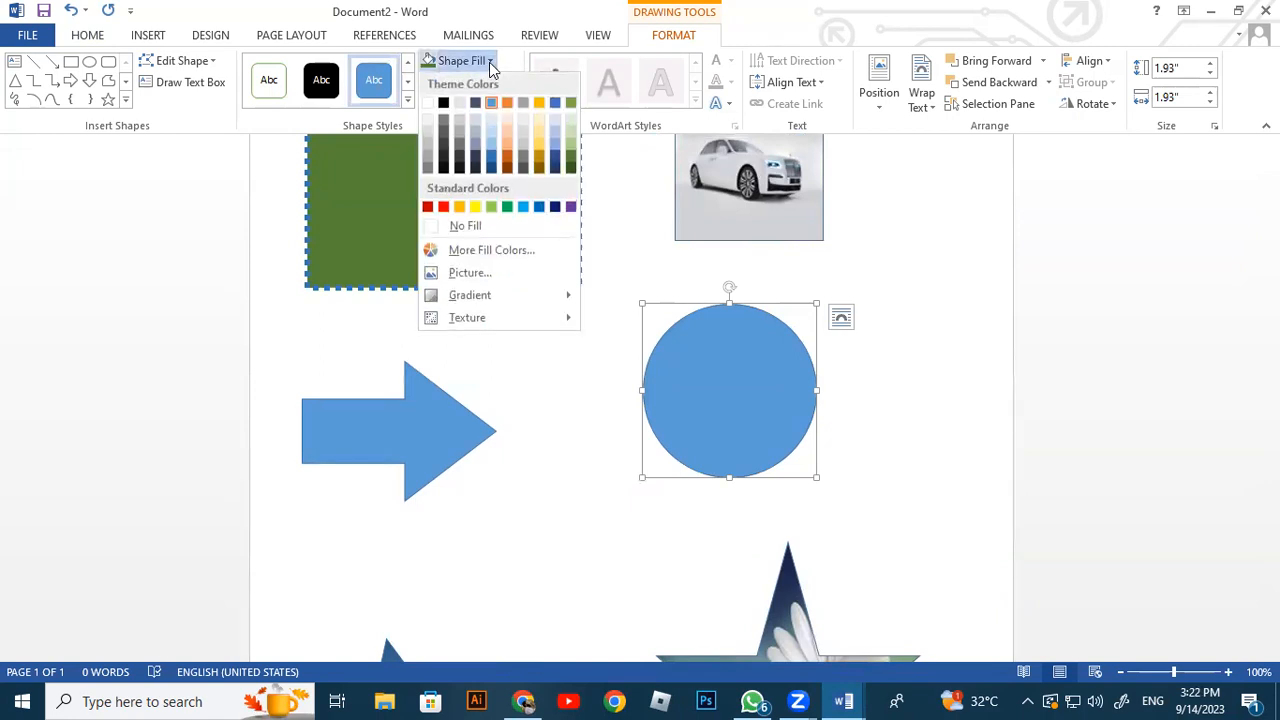
pyautogui.moveTo(543, 304)
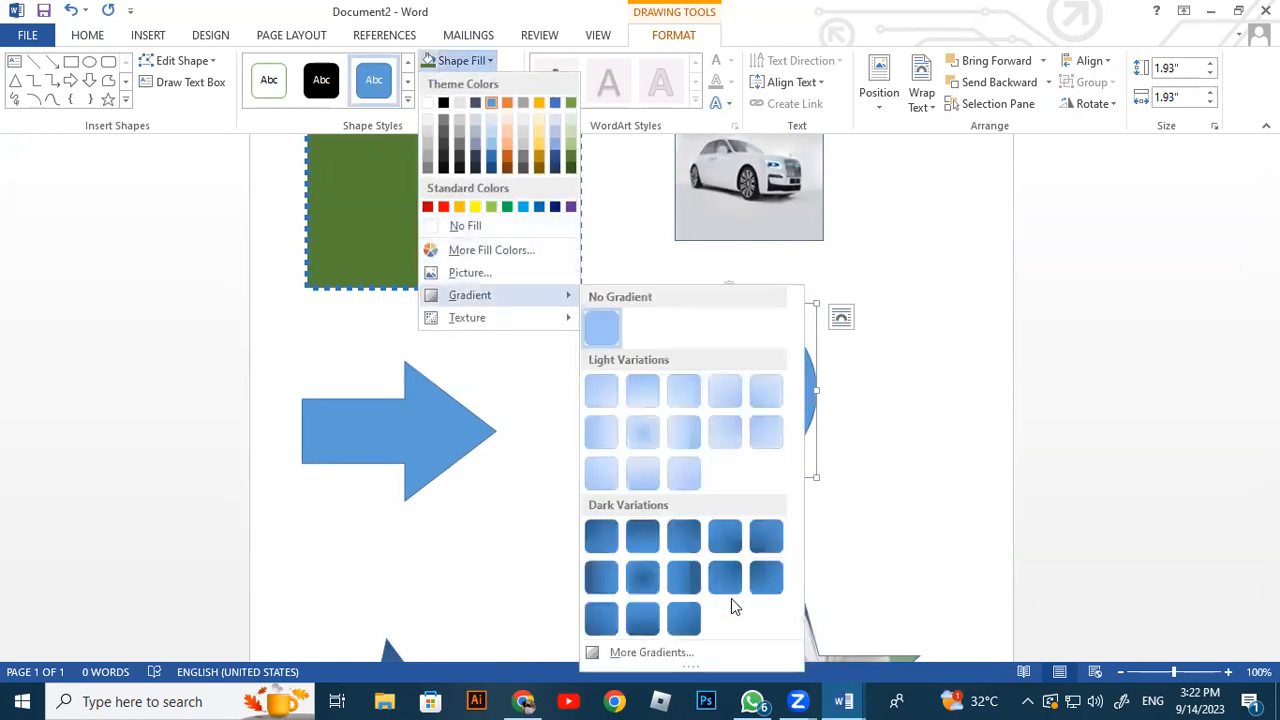
# Switch the circle to a gradient fill in the Format Shape pane and select a gradient stop
pyautogui.click(652, 652)
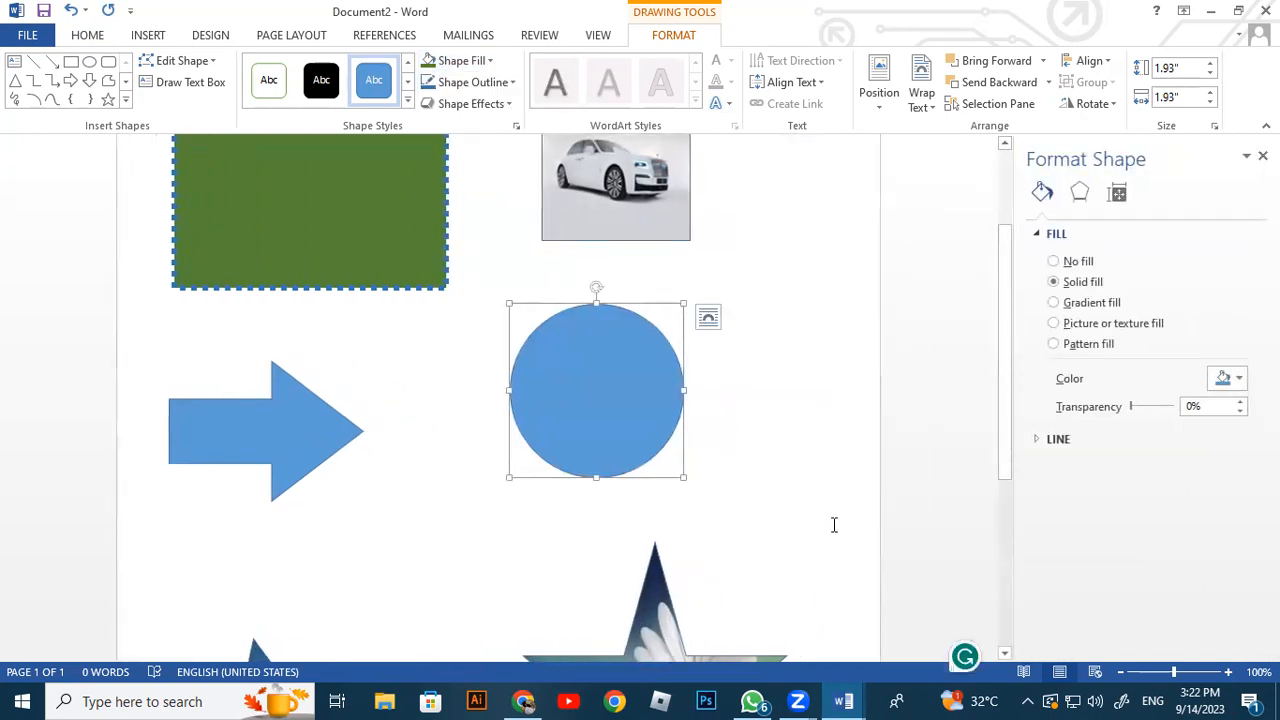
pyautogui.click(1090, 303)
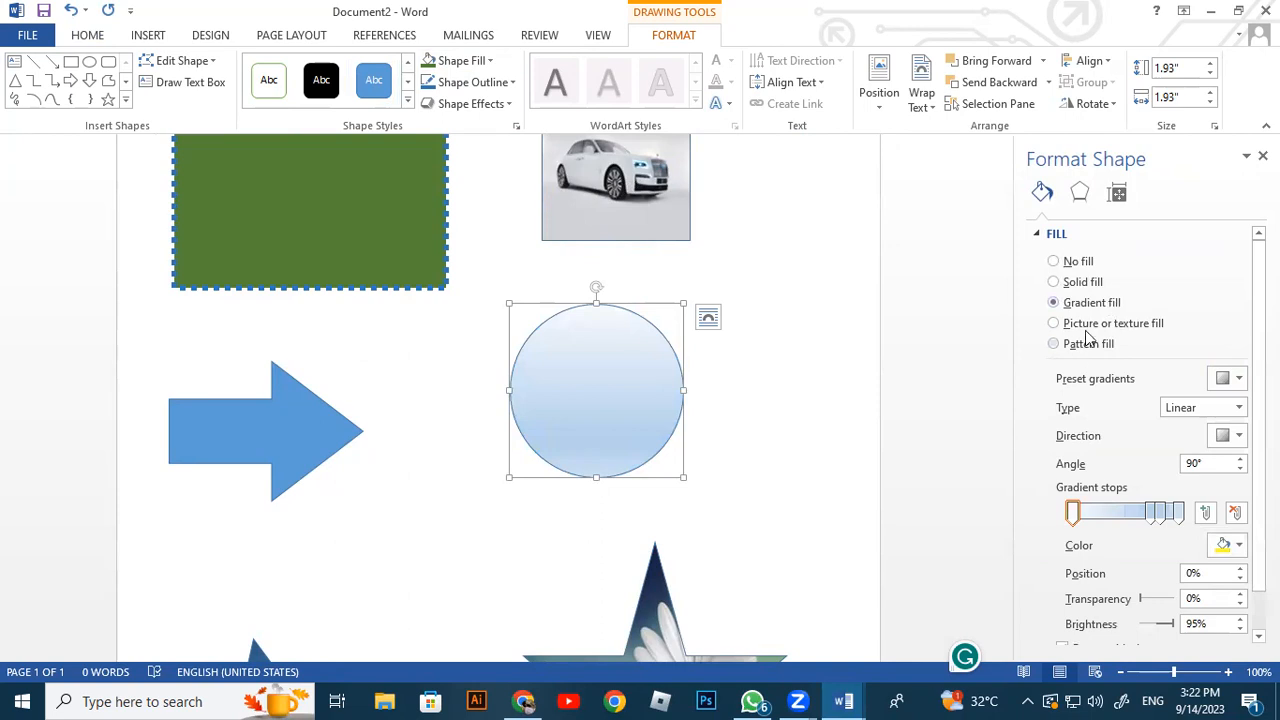
pyautogui.click(1141, 513)
# Reposition a gradient stop and colour the first two stops gold and green
pyautogui.moveTo(1140, 525)
pyautogui.mouseDown()
pyautogui.moveTo(1105, 517)
pyautogui.moveTo(1157, 517)
pyautogui.moveTo(1110, 518)
pyautogui.mouseUp()
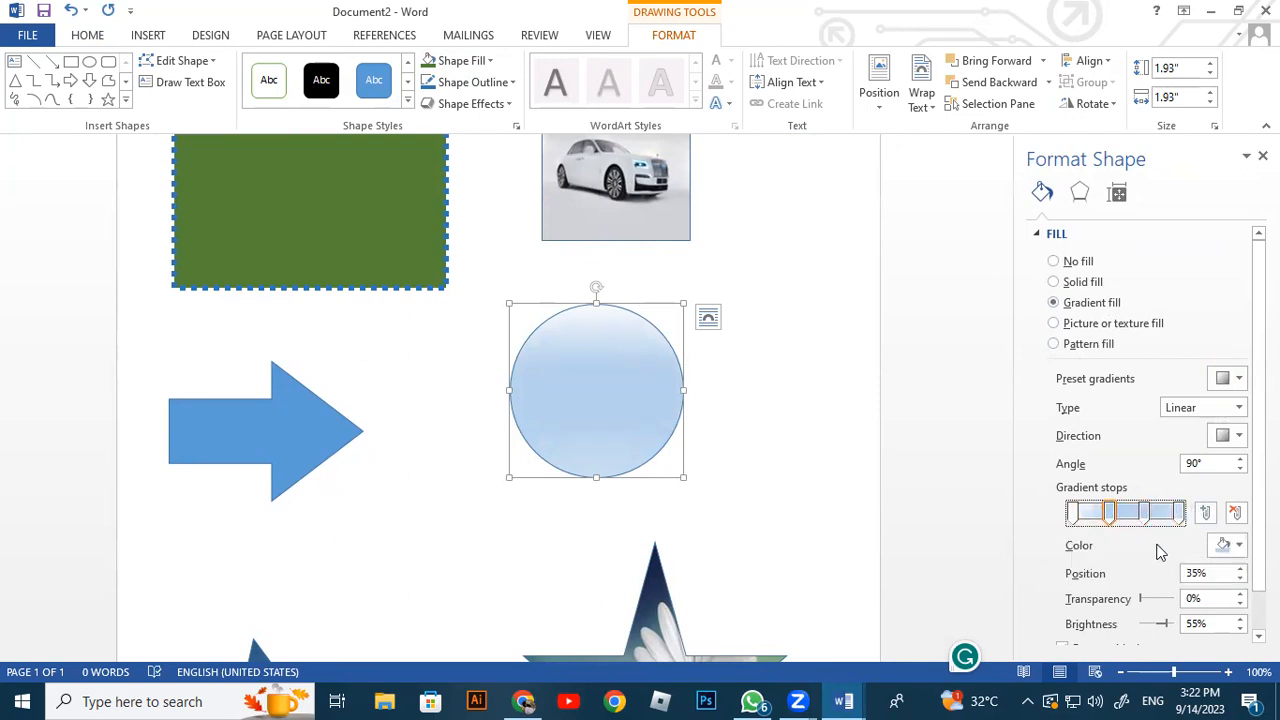
pyautogui.click(1073, 514)
pyautogui.click(1232, 544)
pyautogui.click(1240, 460)
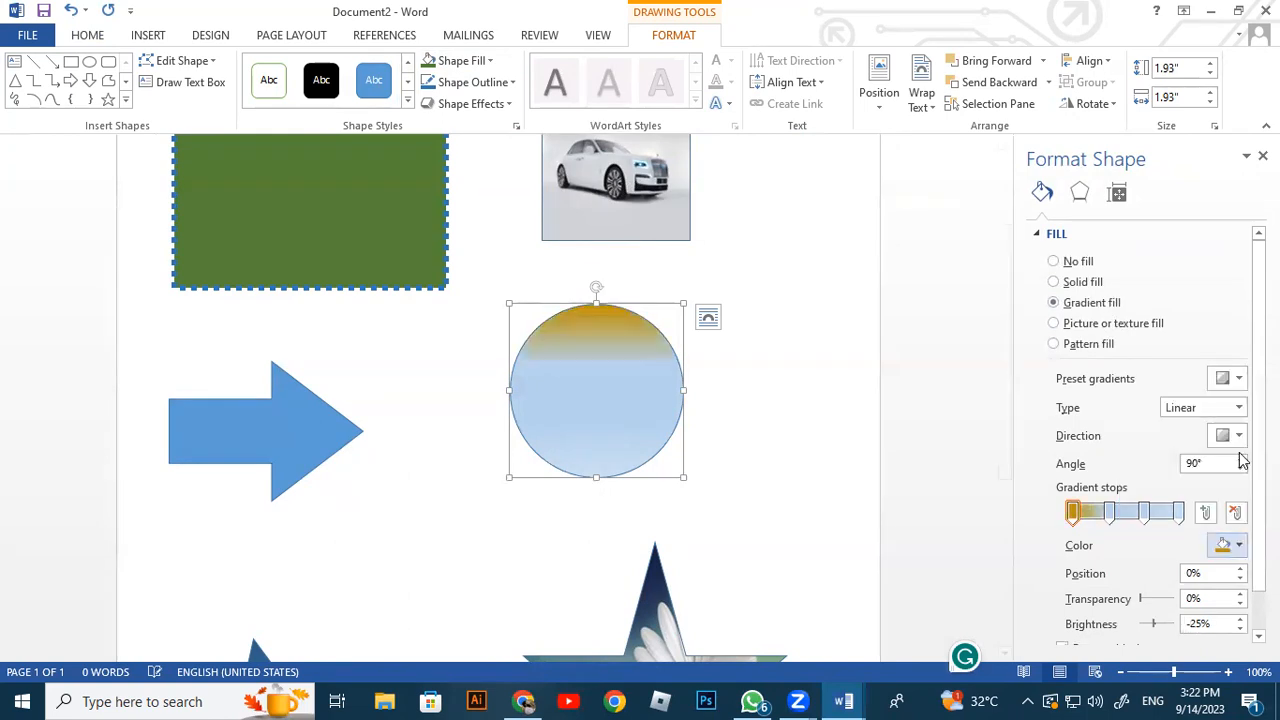
pyautogui.click(1110, 512)
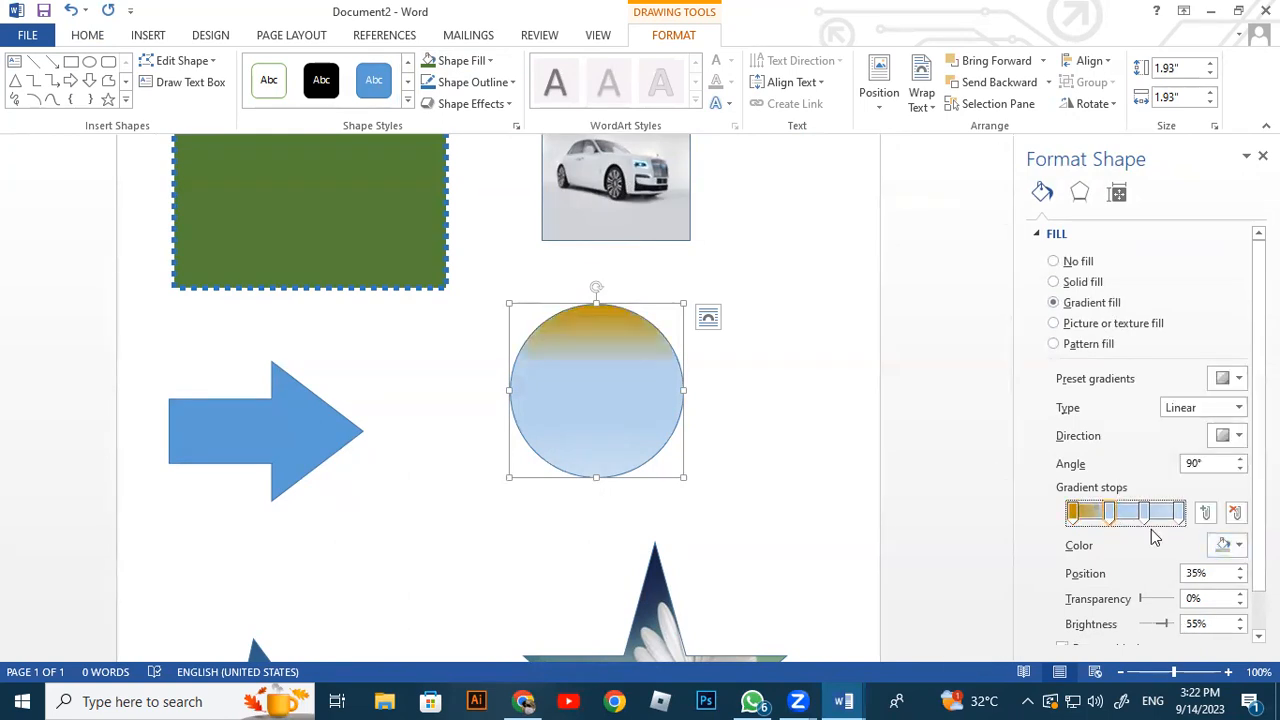
pyautogui.click(1230, 545)
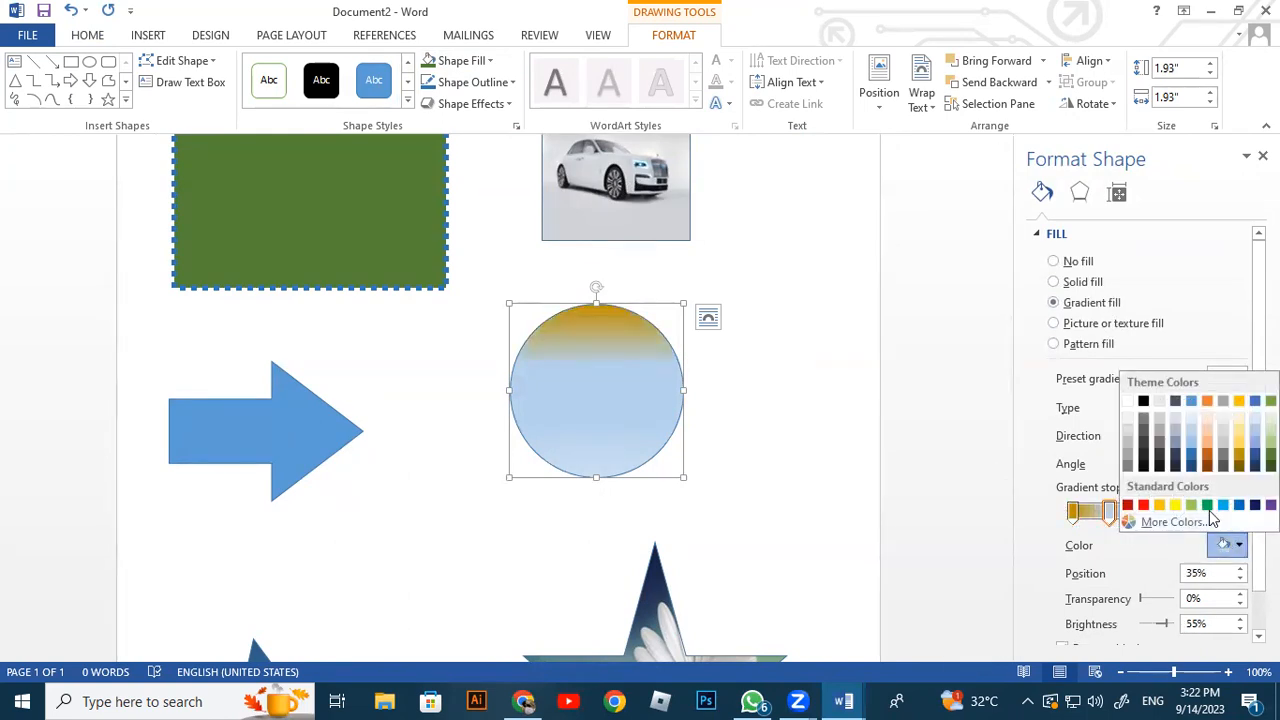
pyautogui.click(1207, 505)
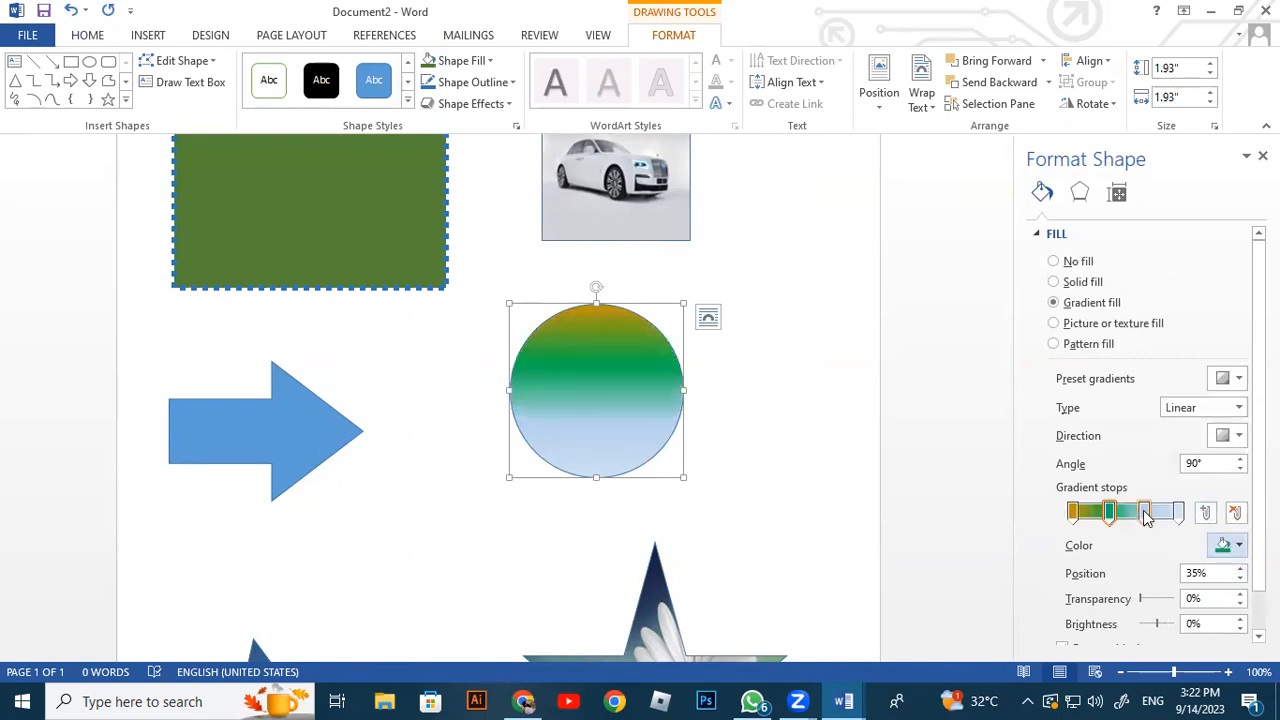
# Colour the third and last gradient stops purple and orange, then nudge the green stop
pyautogui.click(1146, 512)
pyautogui.click(1230, 545)
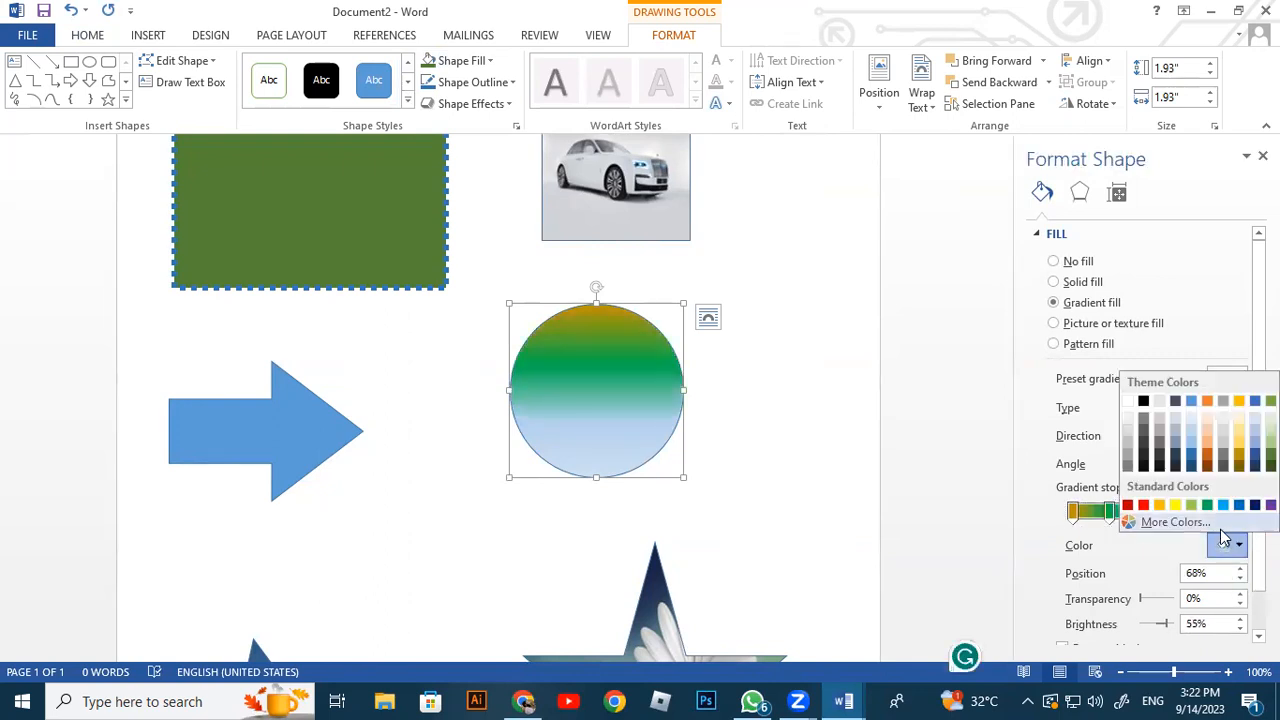
pyautogui.click(1270, 505)
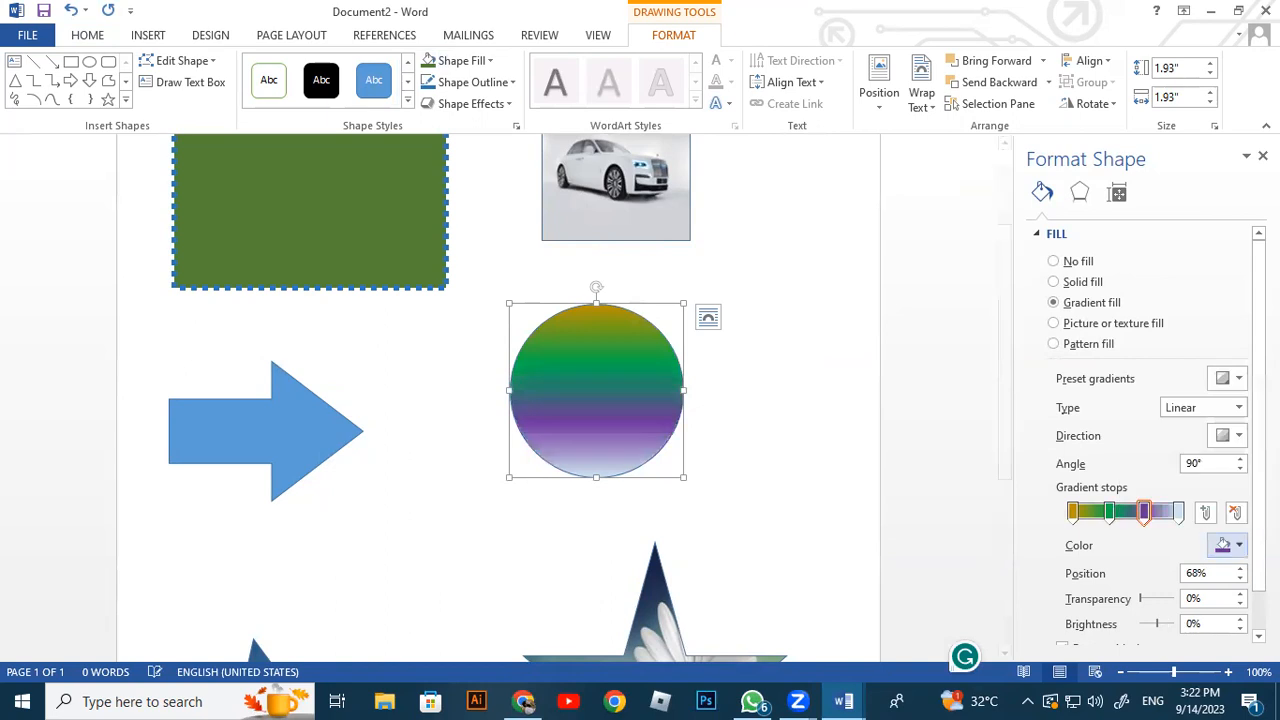
pyautogui.click(1179, 512)
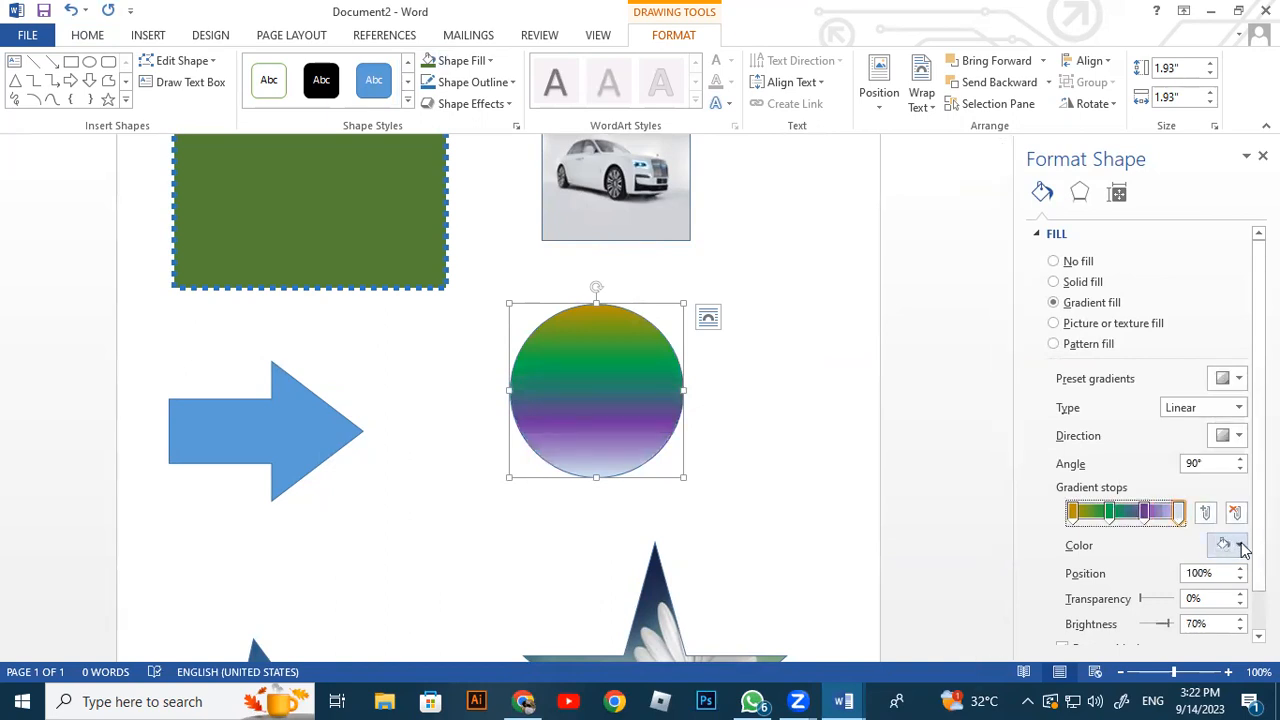
pyautogui.click(1240, 545)
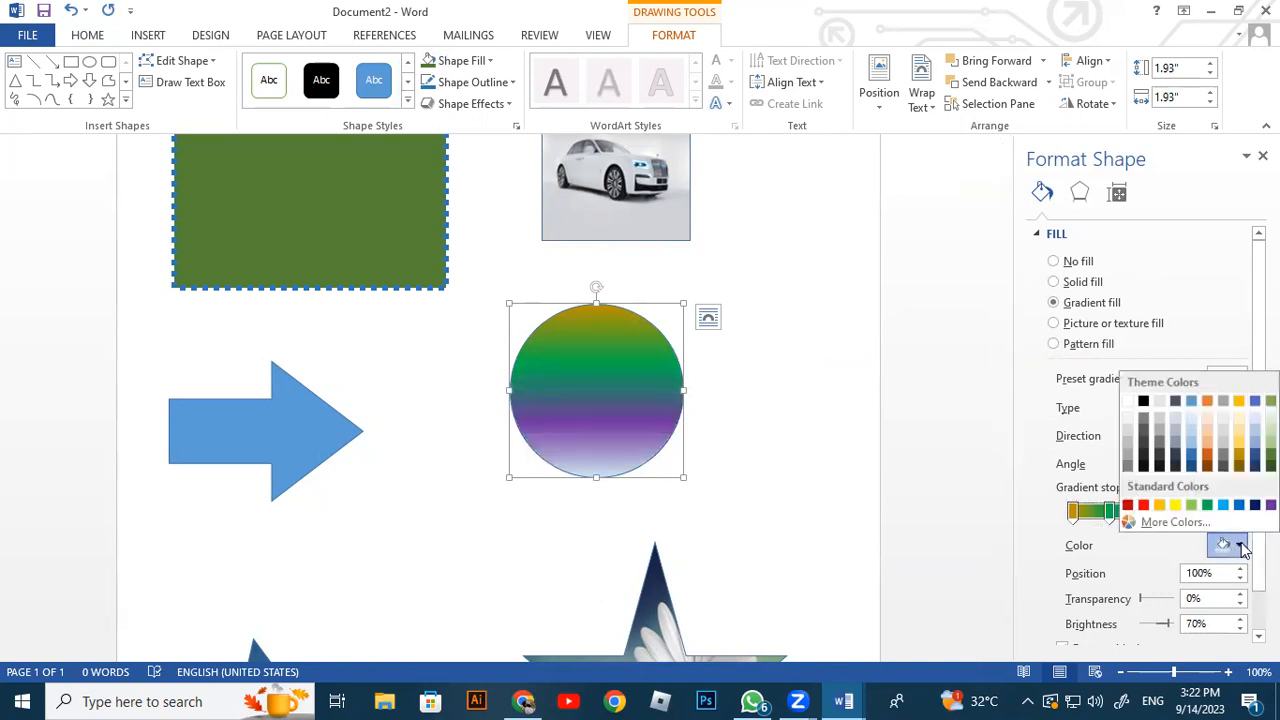
pyautogui.click(1207, 456)
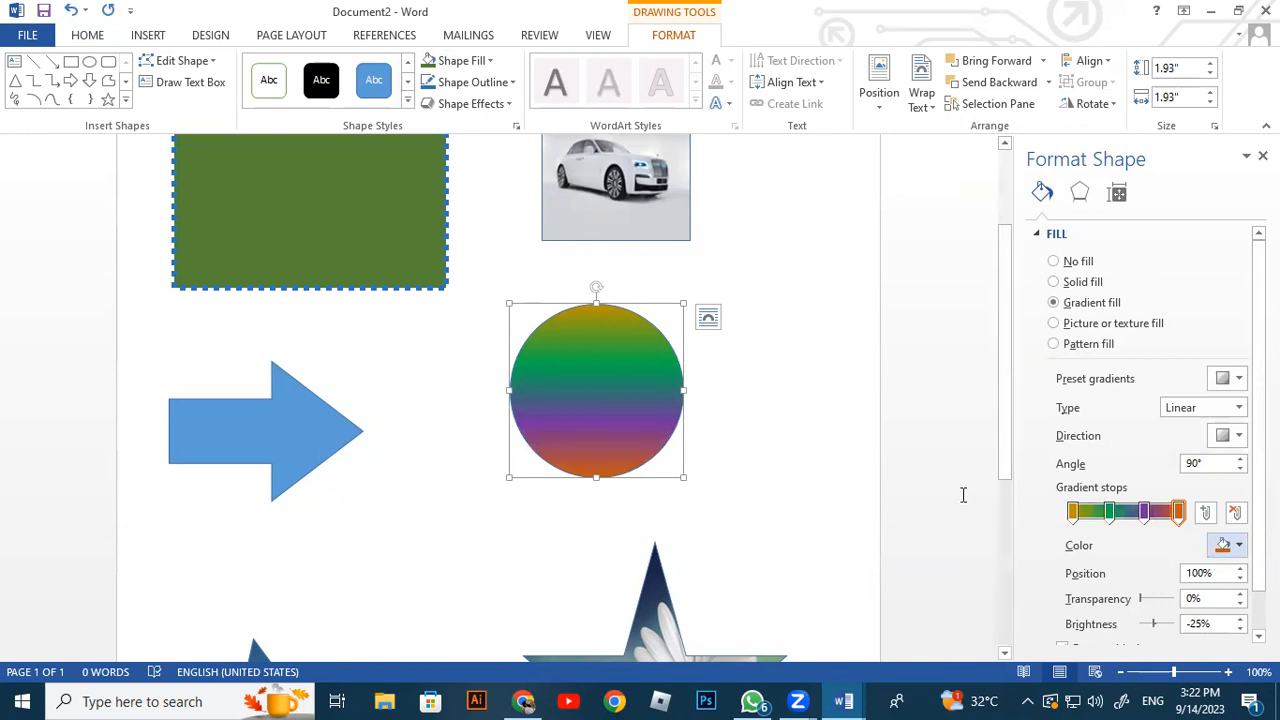
pyautogui.moveTo(1113, 513)
pyautogui.mouseDown()
pyautogui.moveTo(1174, 514)
pyautogui.moveTo(1097, 514)
pyautogui.mouseUp()
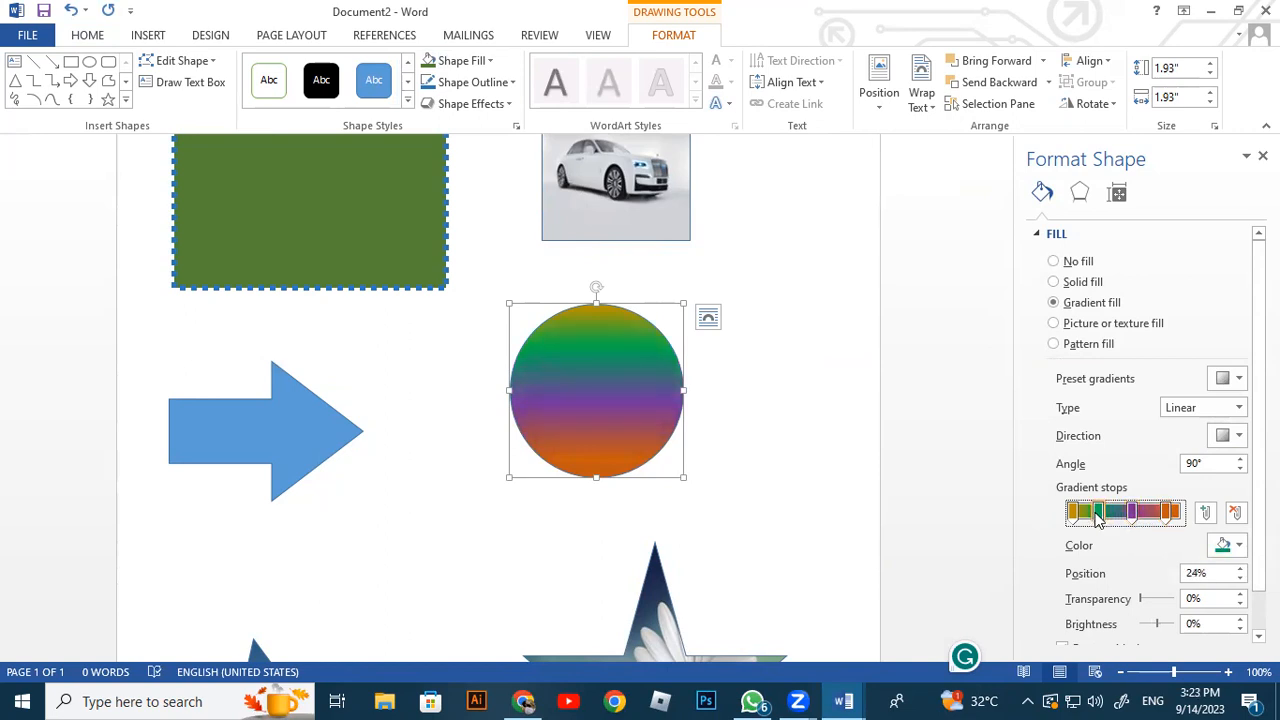
# Delete the orange 88% and green 40% gradient stops and reposition the others to widen the orange band
pyautogui.scroll(-2, 725, 428)
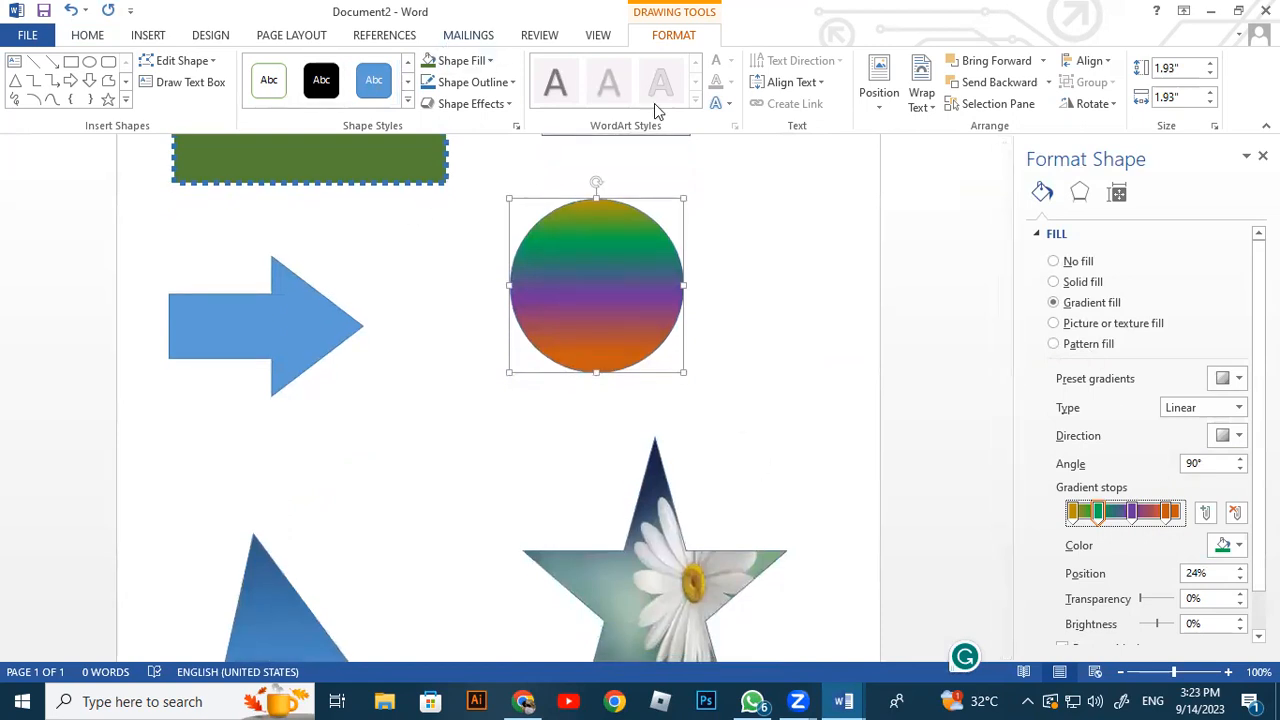
pyautogui.click(489, 61)
pyautogui.moveTo(522, 300)
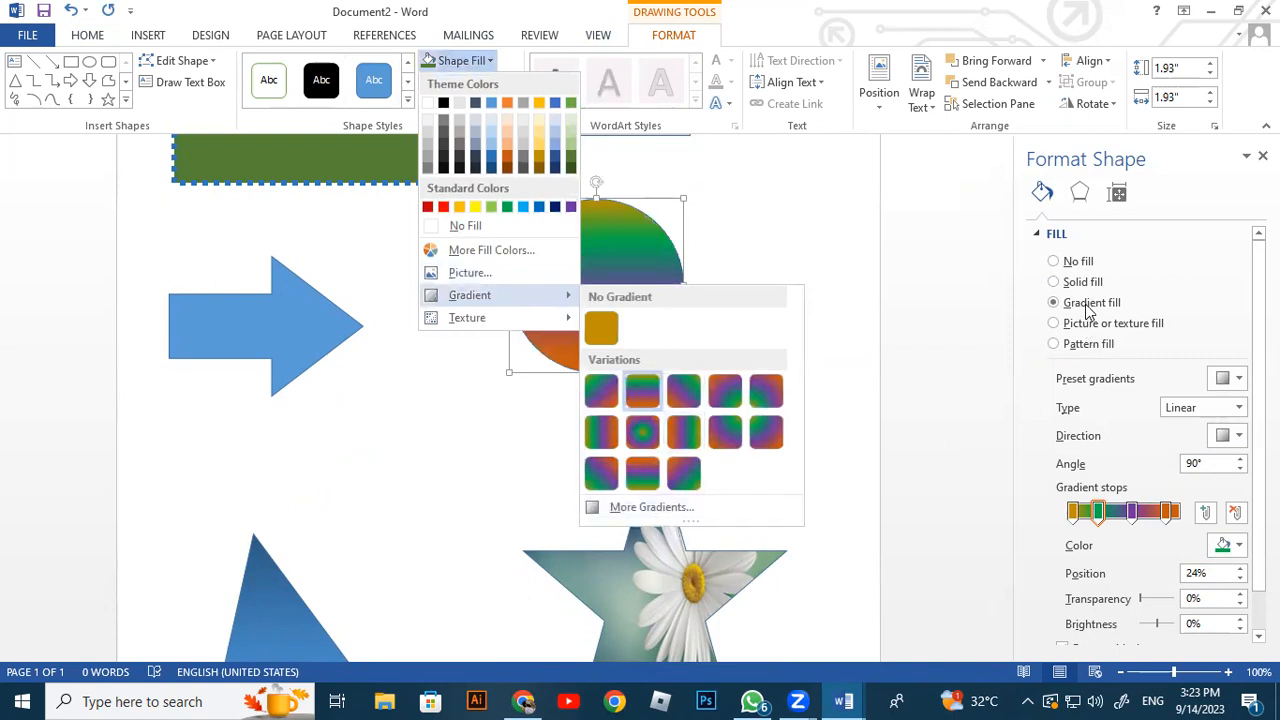
pyautogui.click(954, 386)
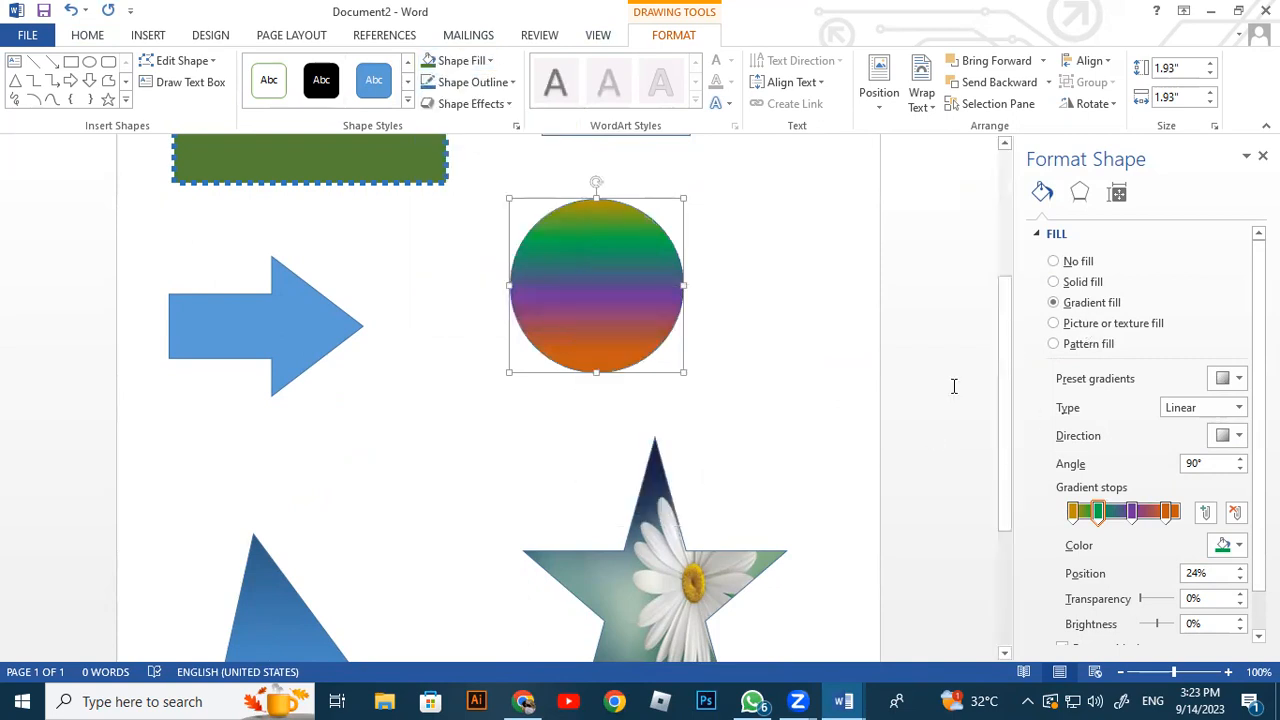
pyautogui.click(1170, 520)
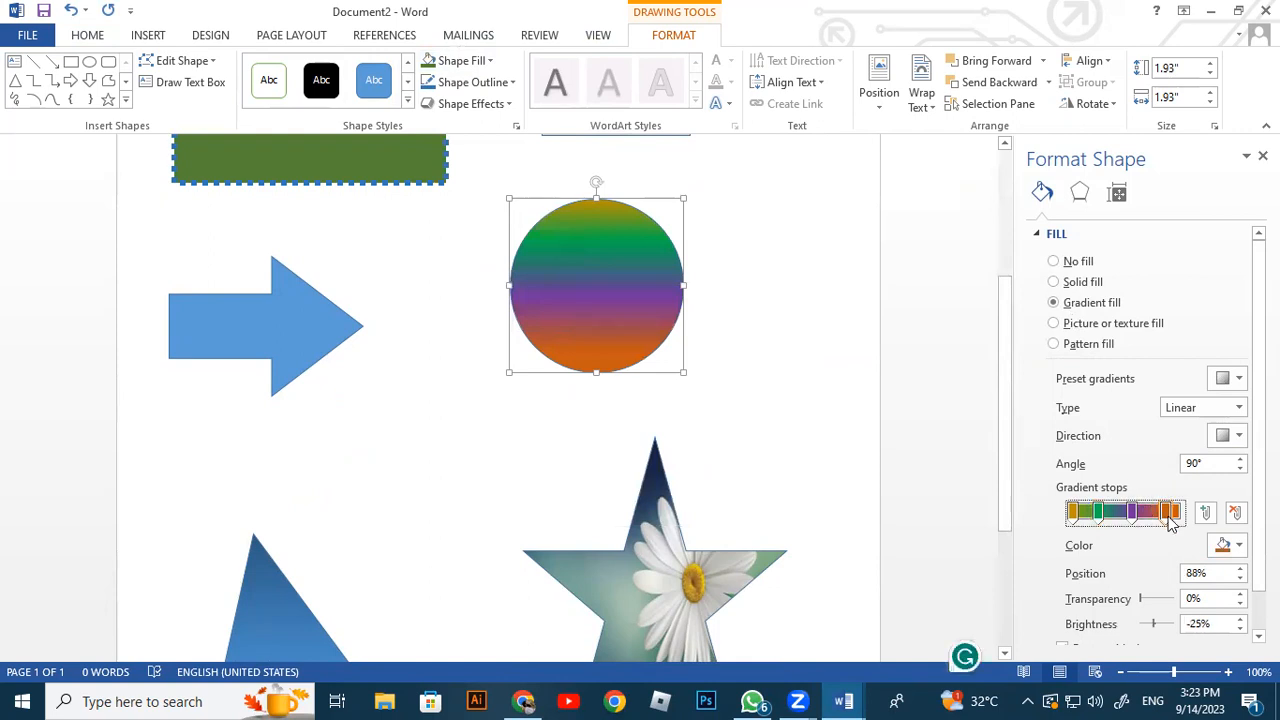
pyautogui.press('Delete')
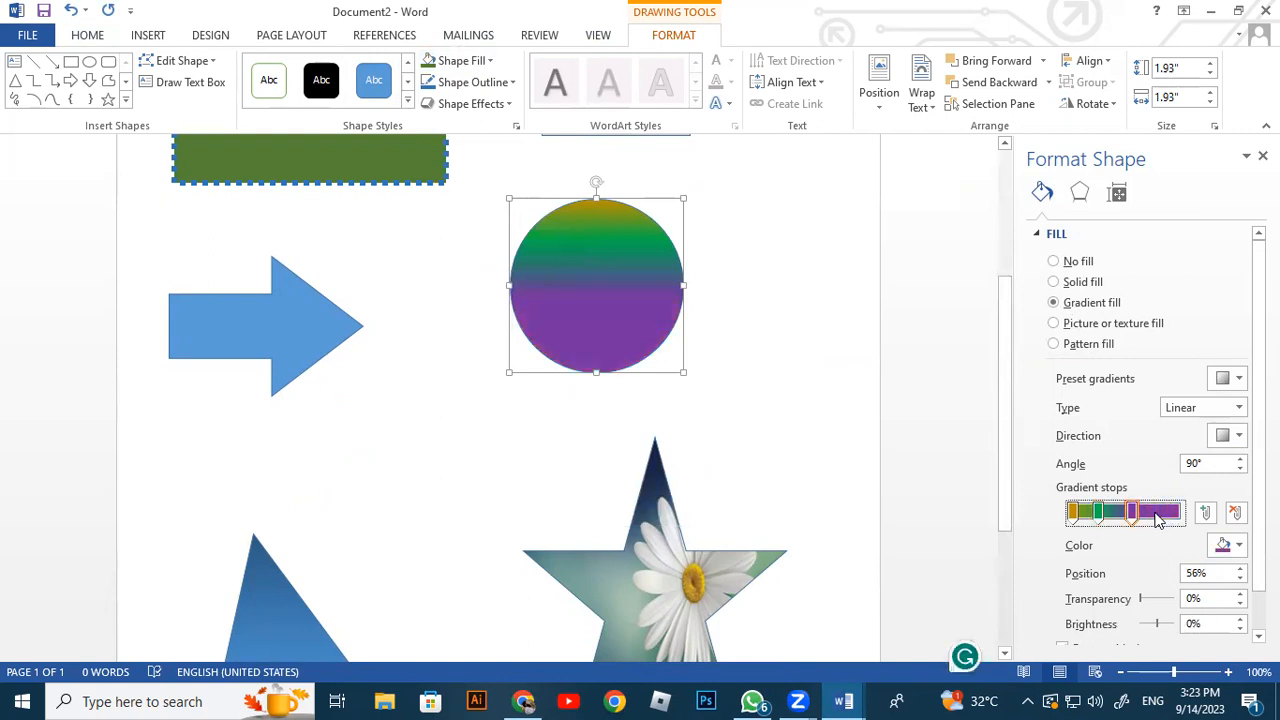
pyautogui.moveTo(1134, 513)
pyautogui.mouseDown()
pyautogui.moveTo(1153, 514)
pyautogui.moveTo(1101, 515)
pyautogui.moveTo(1117, 518)
pyautogui.mouseUp()
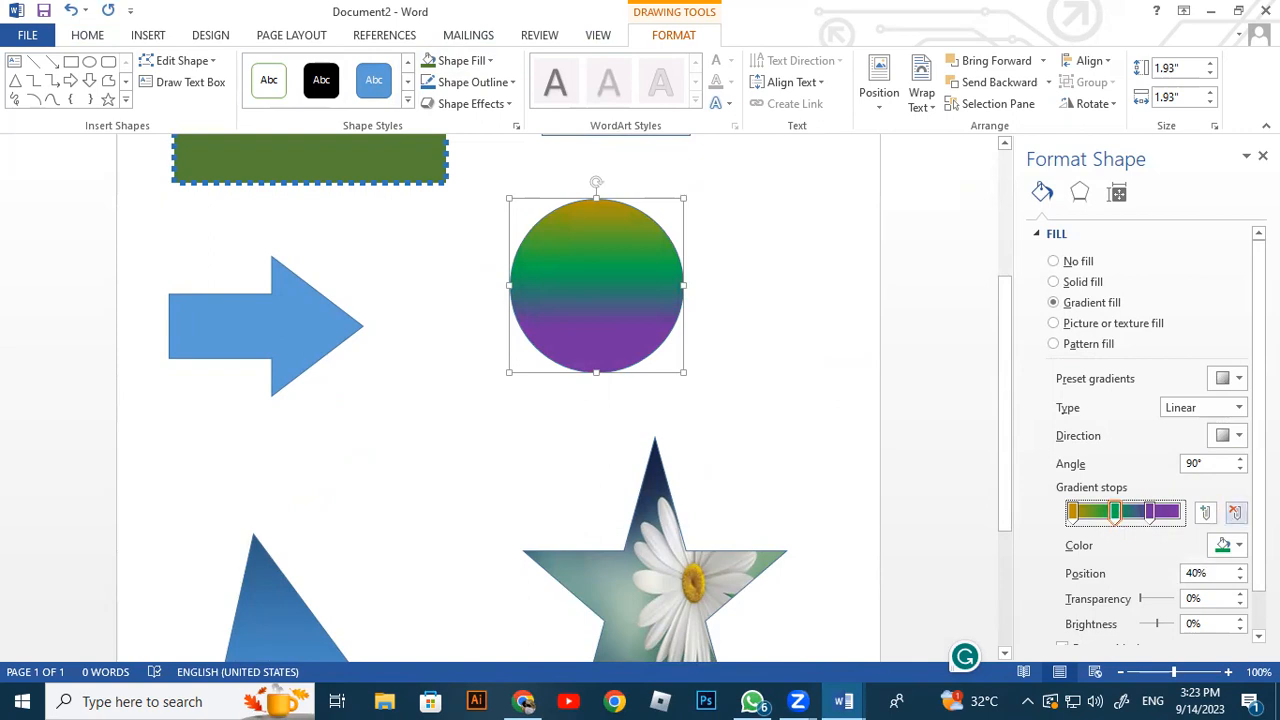
pyautogui.click(1236, 512)
pyautogui.moveTo(1150, 512)
pyautogui.mouseDown()
pyautogui.moveTo(1126, 512)
pyautogui.moveTo(1165, 512)
pyautogui.mouseUp()
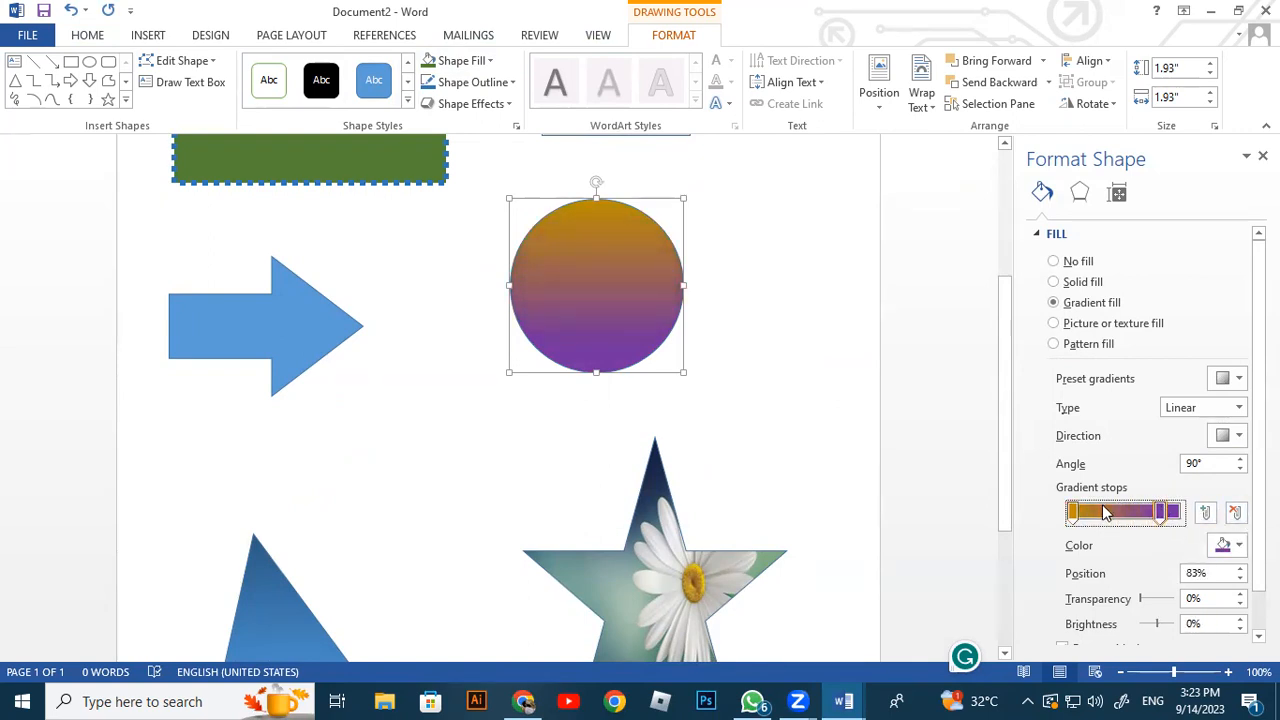
pyautogui.moveTo(1078, 515); pyautogui.dragTo(1157, 514)
# Add a grey gradient stop at 57% and slide it left to raise the grey band
pyautogui.click(1206, 516)
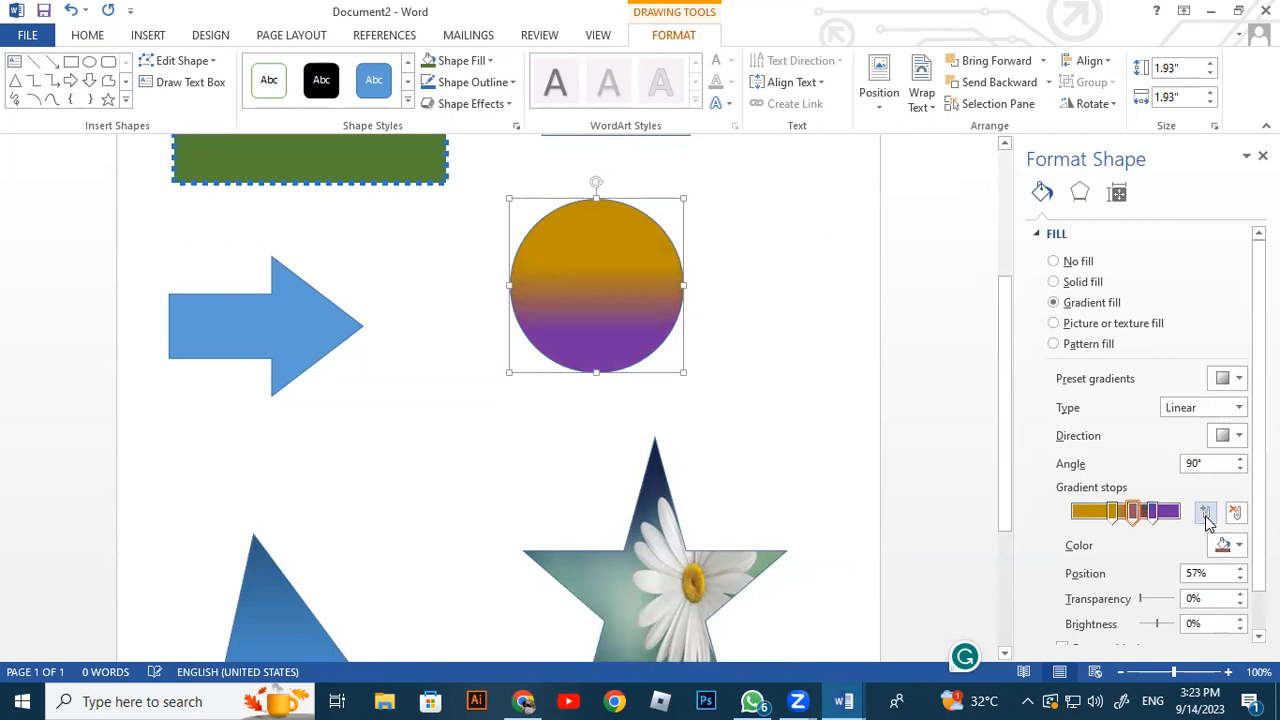
pyautogui.click(1134, 512)
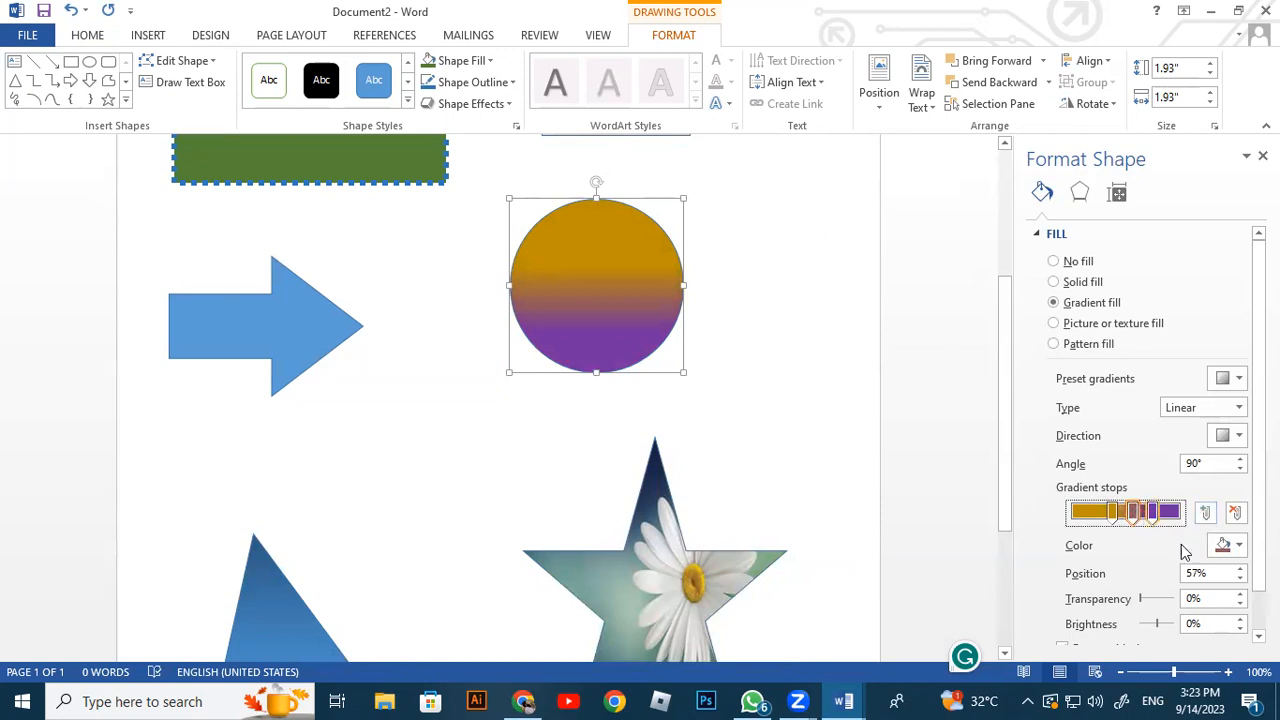
pyautogui.click(1236, 545)
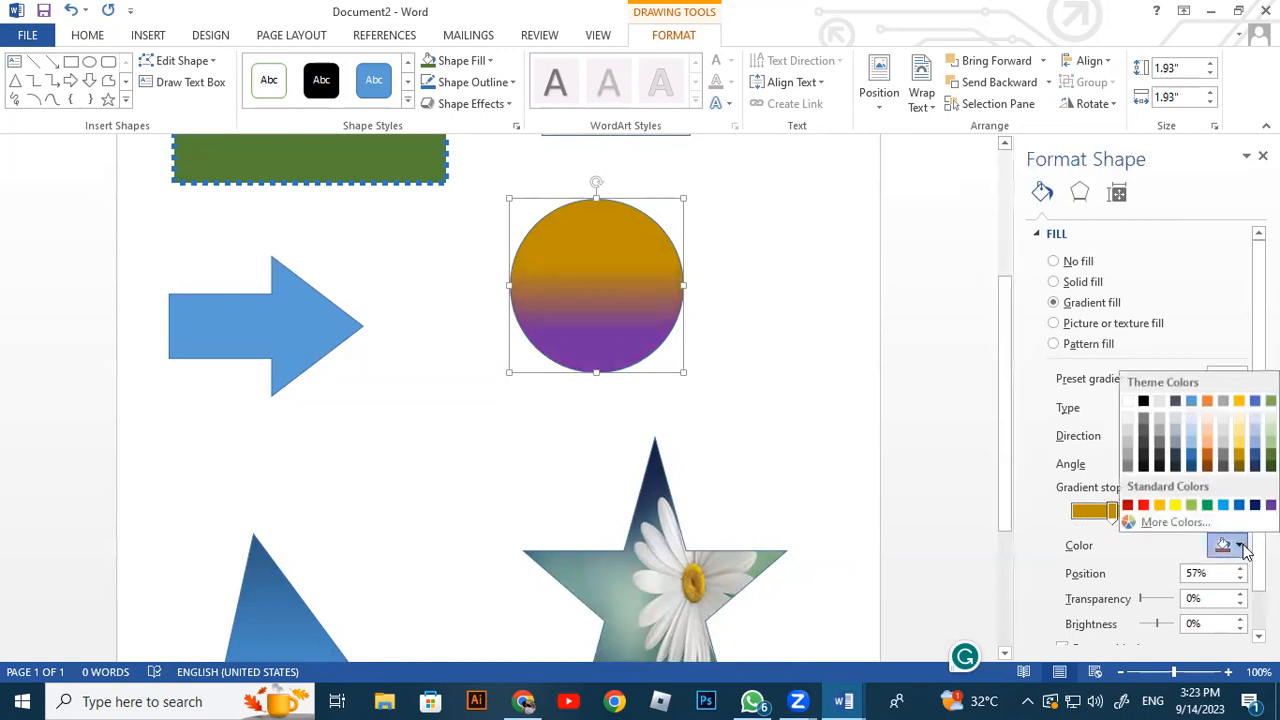
pyautogui.click(1160, 435)
pyautogui.moveTo(1136, 522)
pyautogui.mouseDown()
pyautogui.moveTo(1088, 516)
pyautogui.moveTo(1127, 518)
pyautogui.mouseUp()
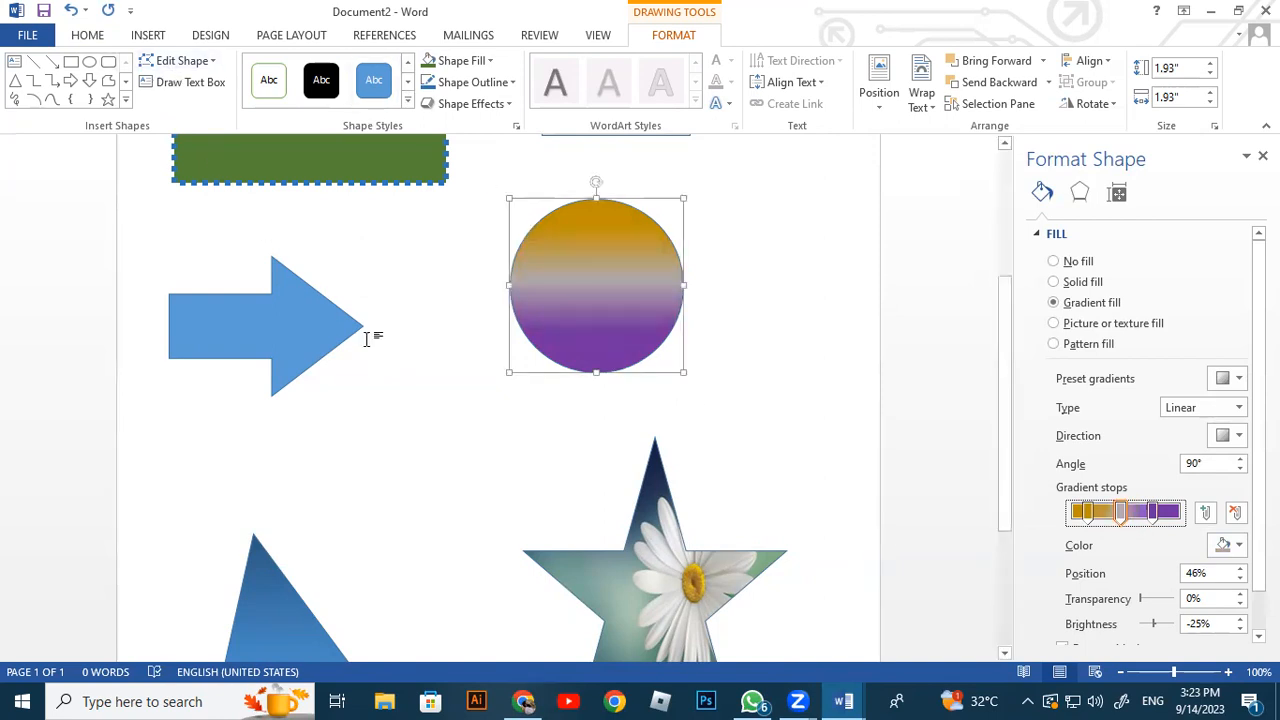
pyautogui.scroll(5, 430, 366)
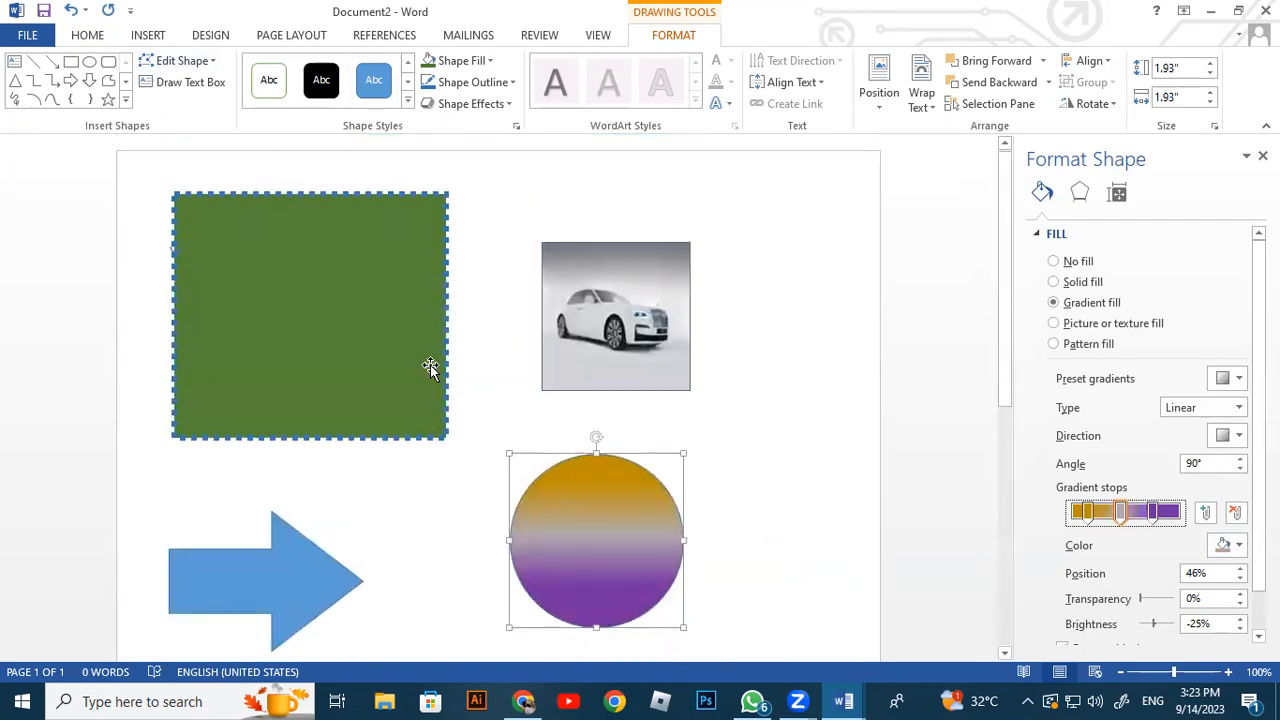
# Create a new blank document, Document3, from the File > New templates
pyautogui.scroll(-5, 465, 422)
pyautogui.scroll(-4, 465, 422)
pyautogui.scroll(9, 465, 422)
pyautogui.click(27, 35)
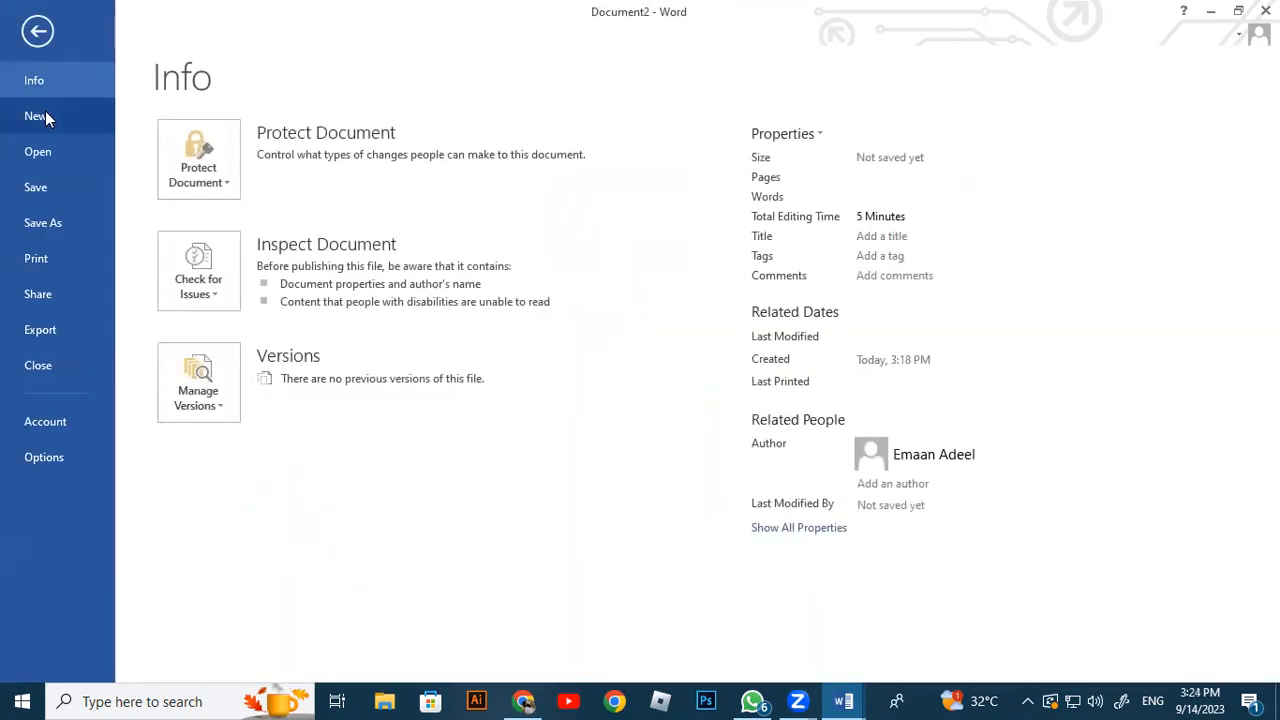
pyautogui.click(45, 117)
pyautogui.click(240, 246)
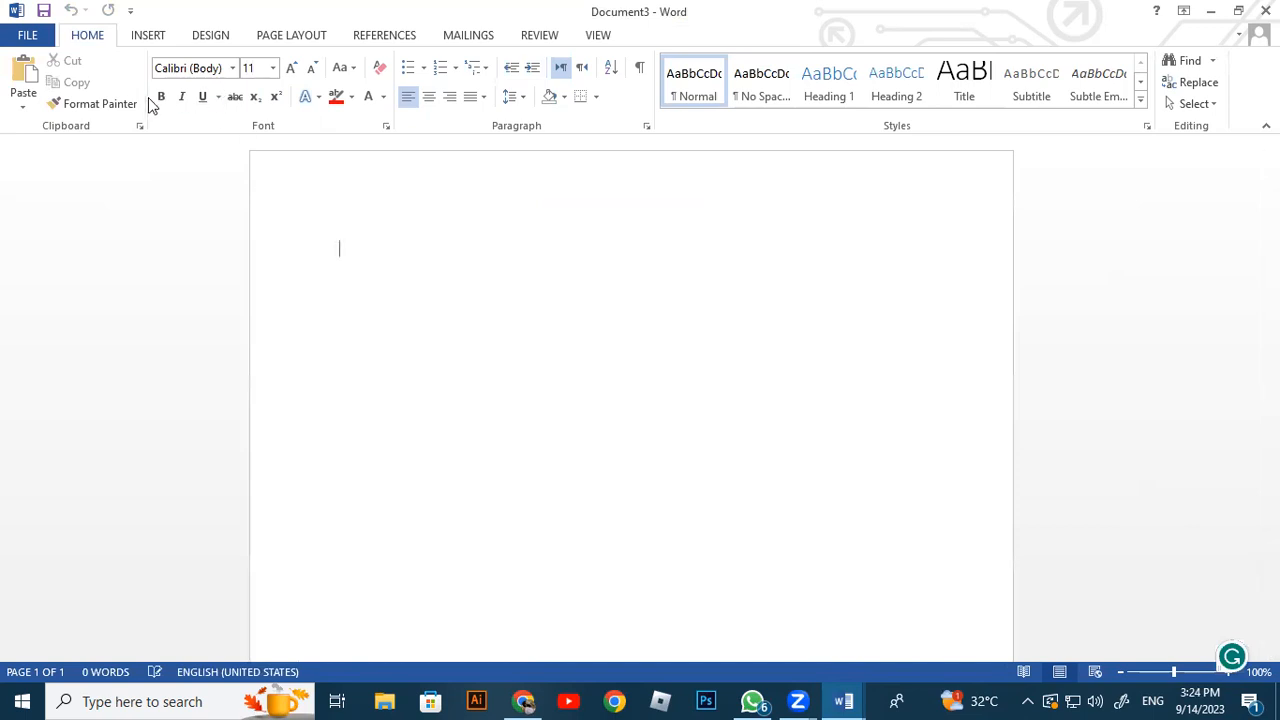
# Draw a 1.53" × 8.44" rectangle from the page's top-left corner across the full width
pyautogui.click(148, 38)
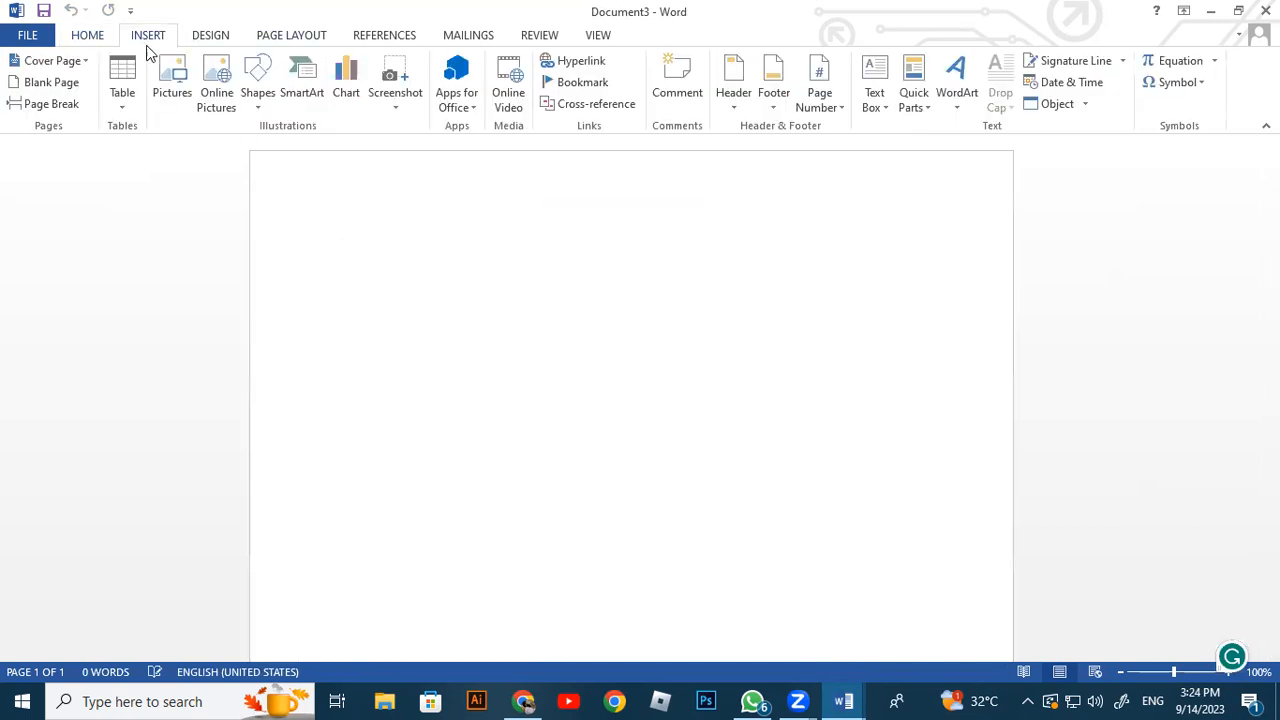
pyautogui.click(256, 78)
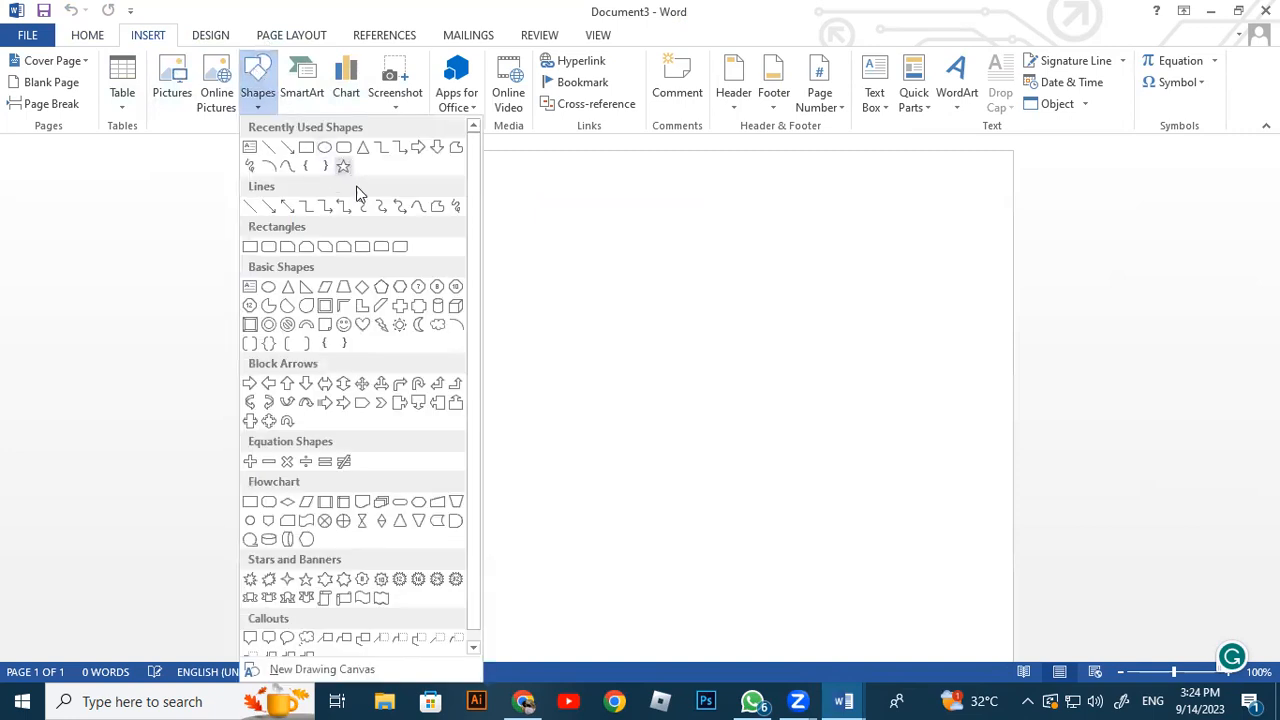
pyautogui.click(306, 147)
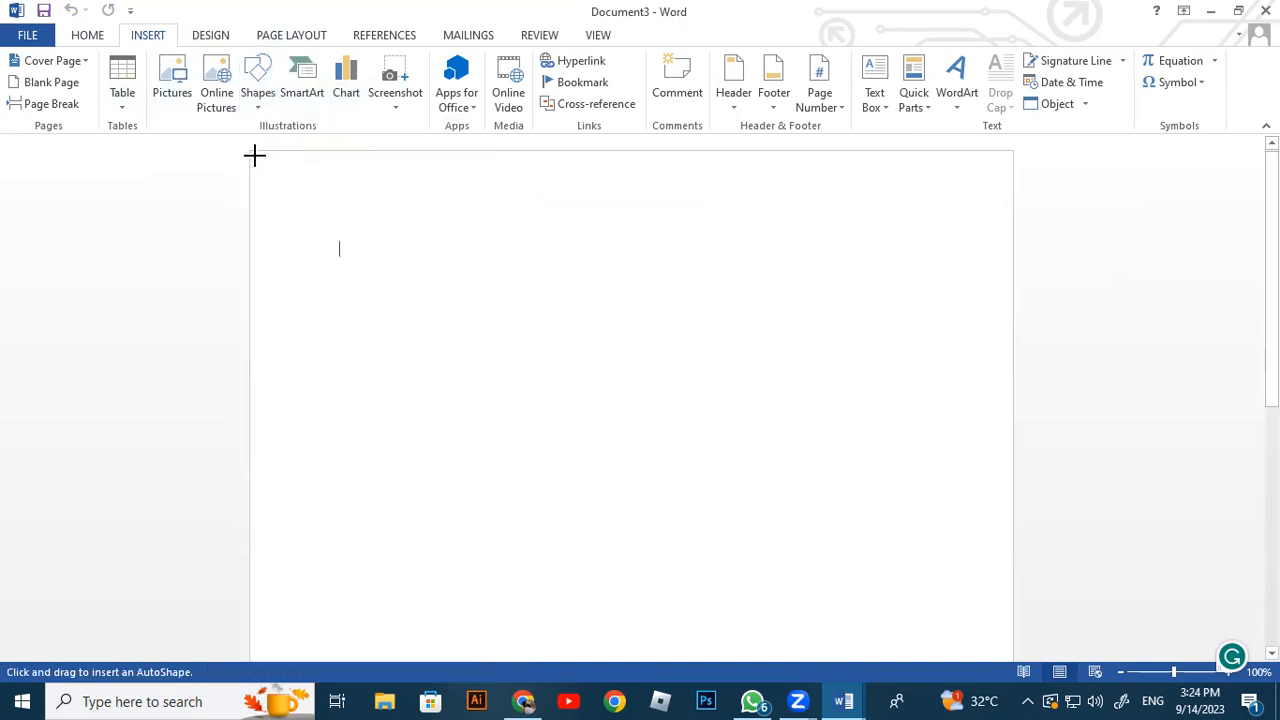
pyautogui.moveTo(250, 151)
pyautogui.mouseDown()
pyautogui.moveTo(380, 231)
pyautogui.moveTo(849, 260)
pyautogui.moveTo(1007, 290)
pyautogui.mouseUp()
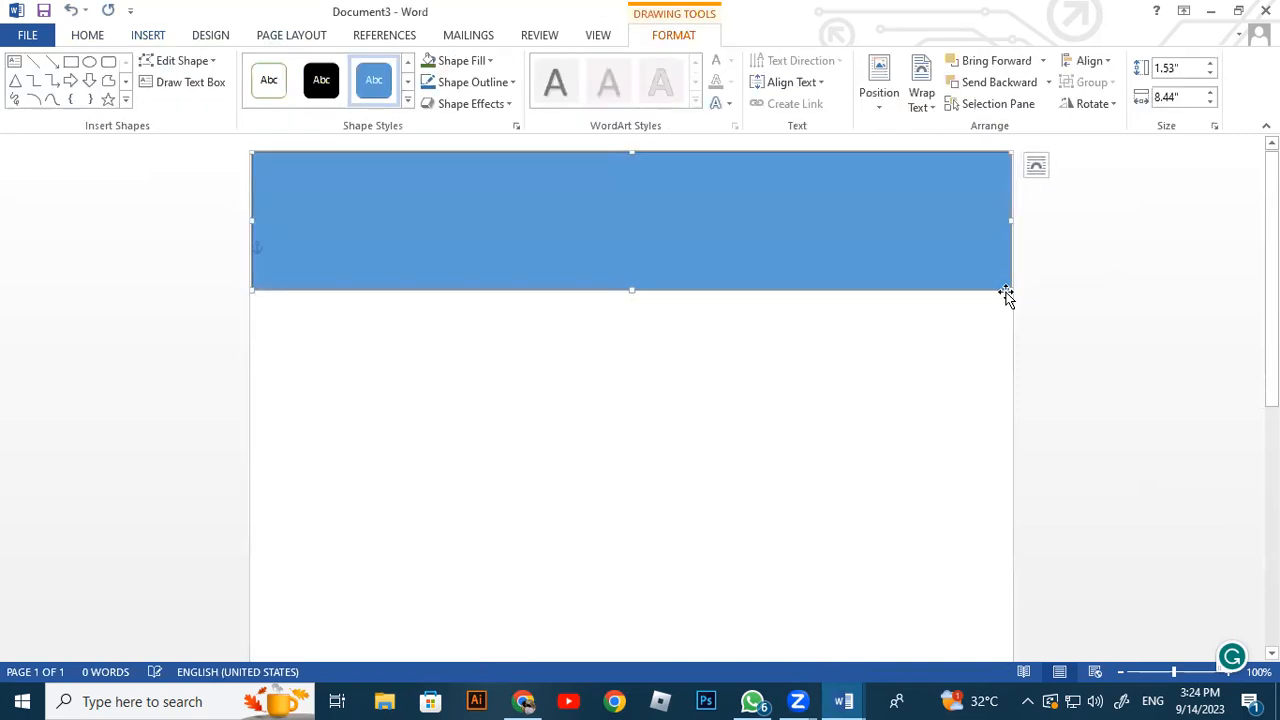
# Stretch the blue rectangle's left edge out to the page edge
pyautogui.click(628, 148)
pyautogui.click(626, 223)
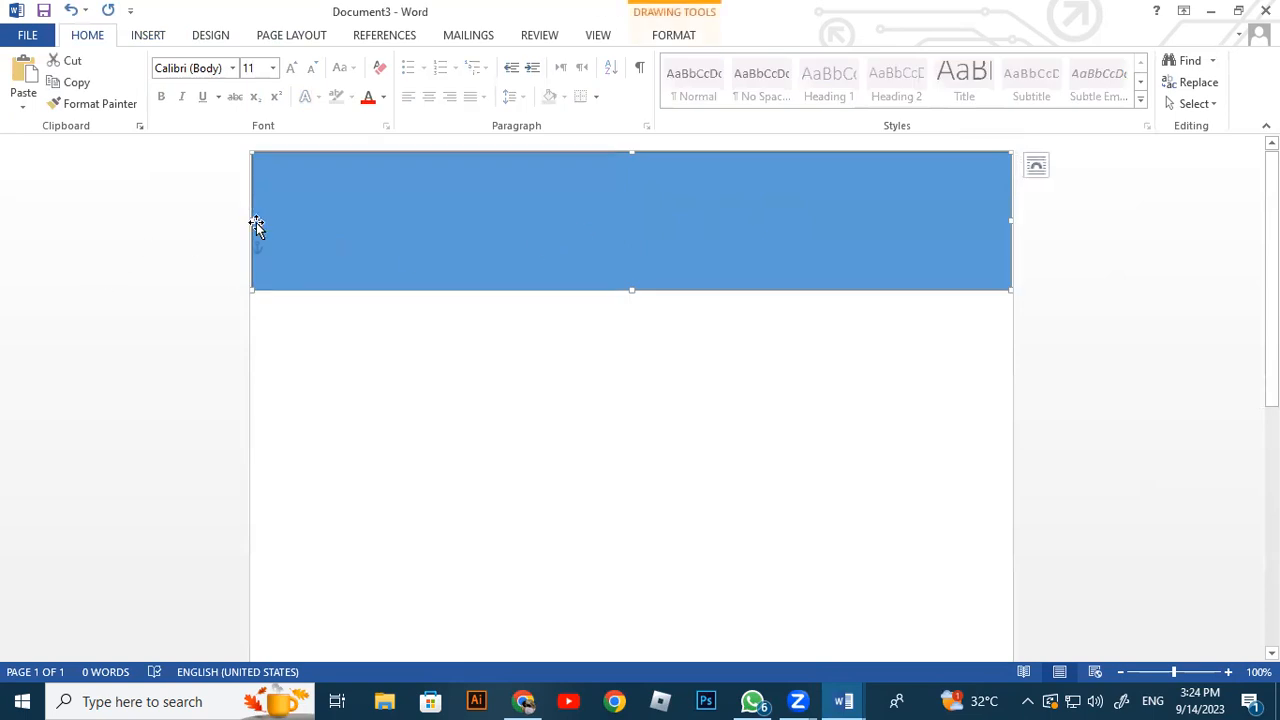
pyautogui.moveTo(251, 219); pyautogui.dragTo(240, 218)
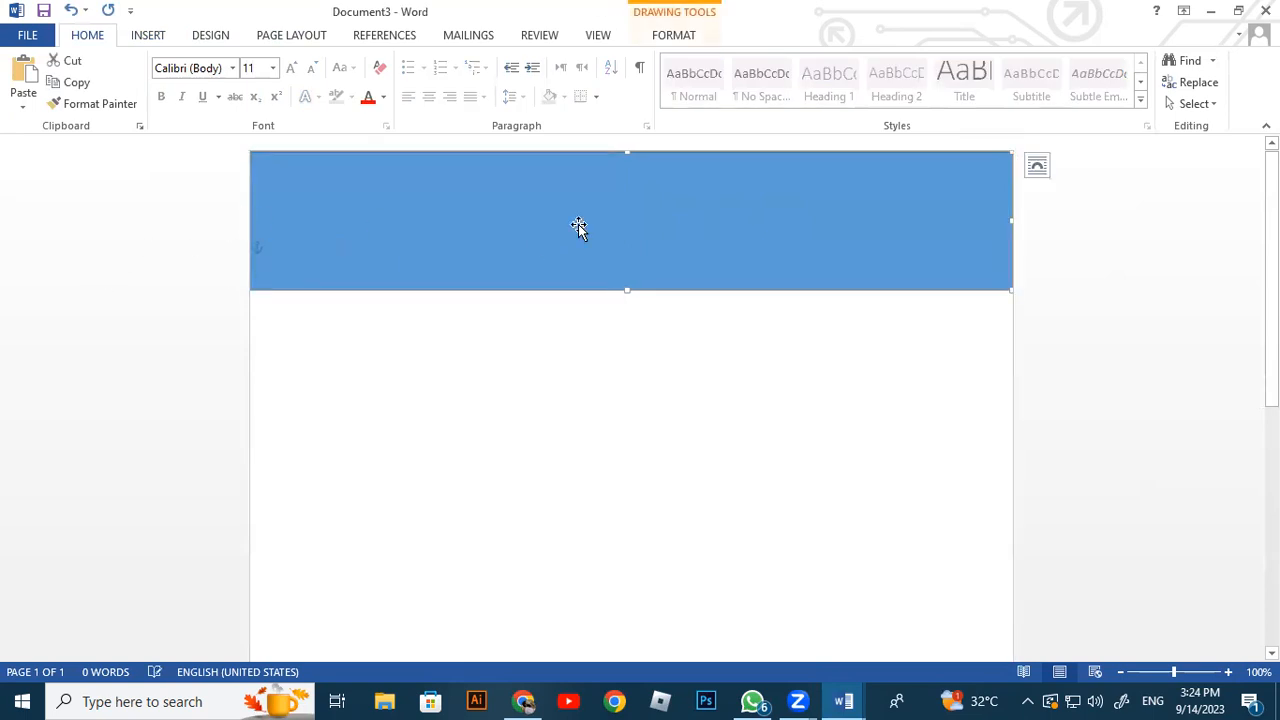
pyautogui.click(1011, 221)
pyautogui.click(624, 148)
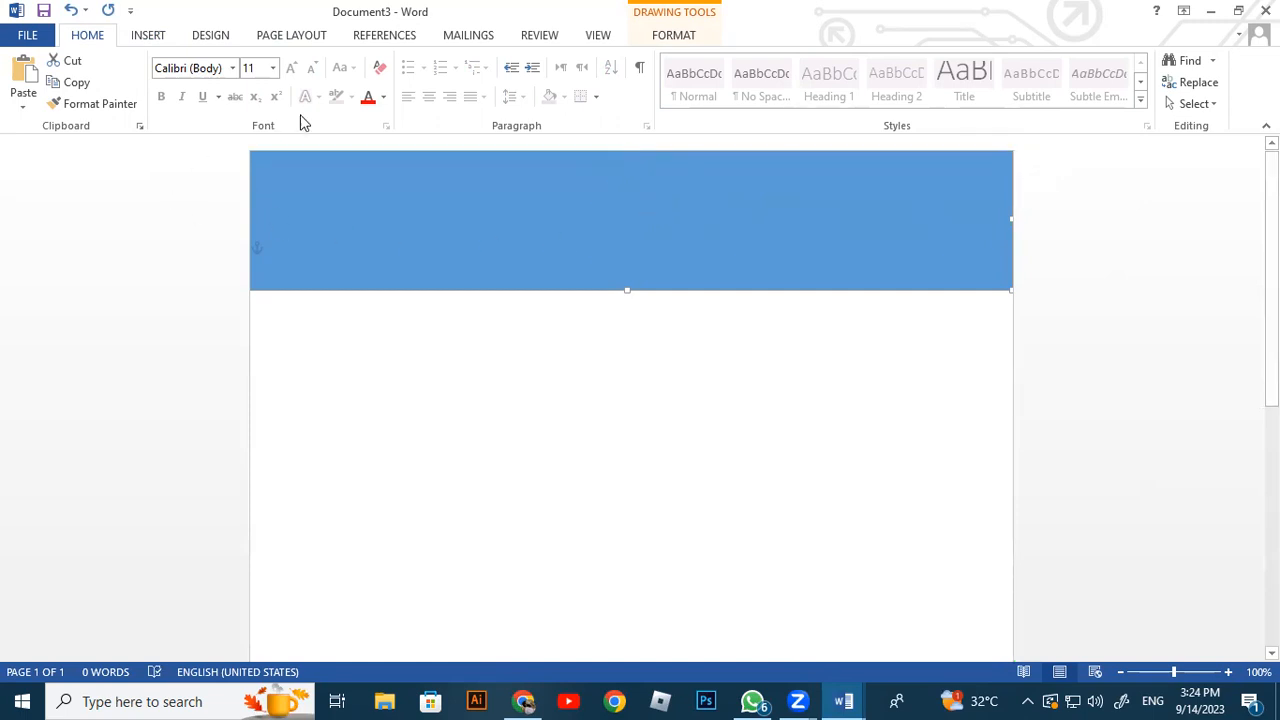
# Add a new body line and move the blue rectangle back to the page's top edge
pyautogui.click(389, 358)
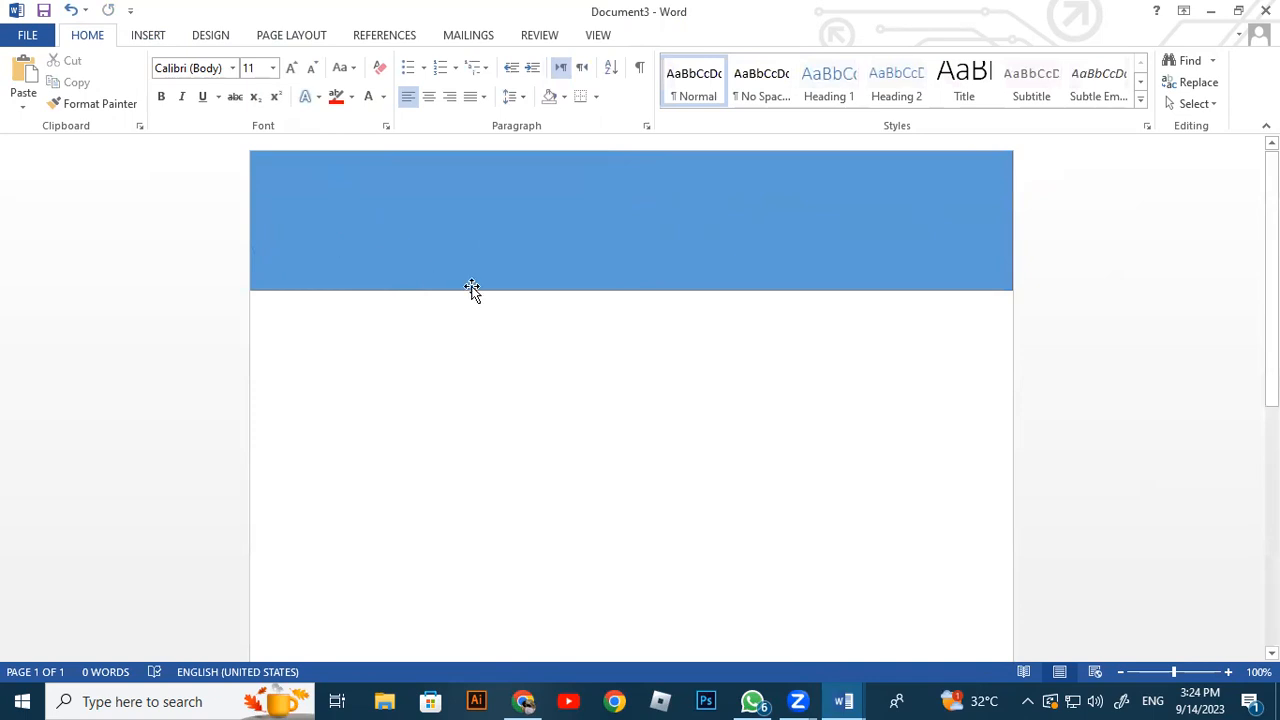
pyautogui.write('h')
pyautogui.press('BackSpace')
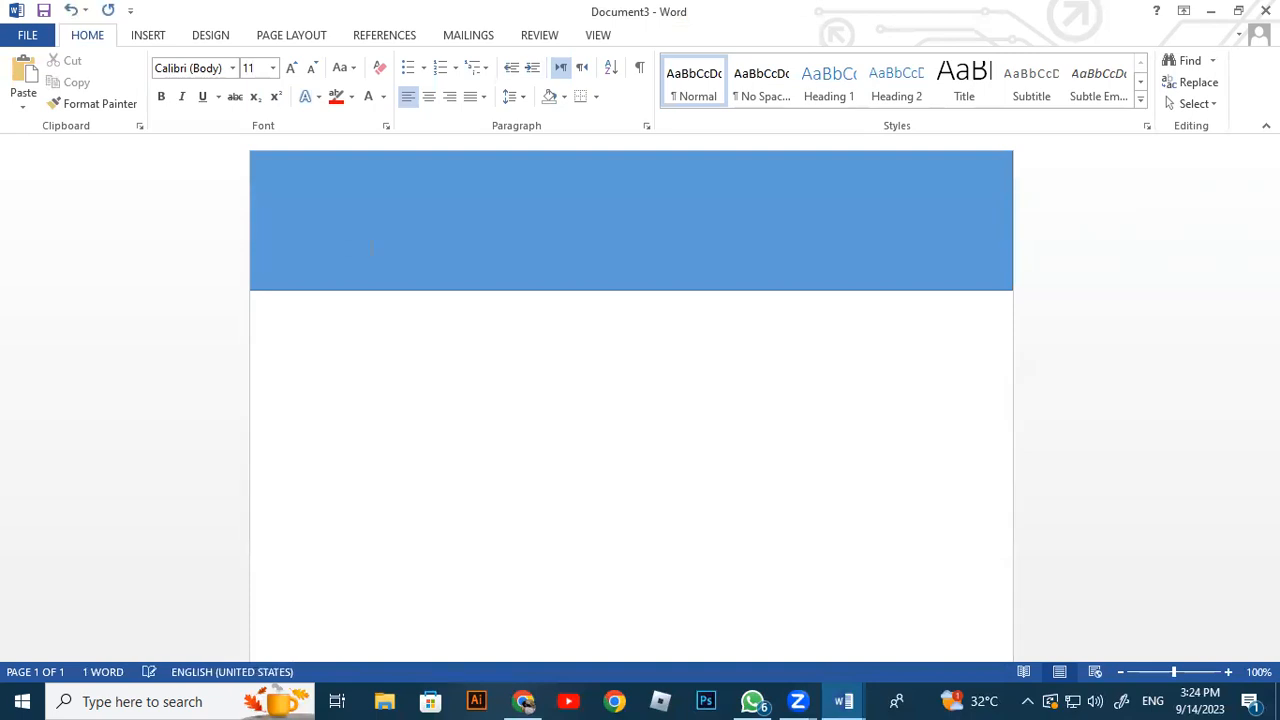
pyautogui.write('y')
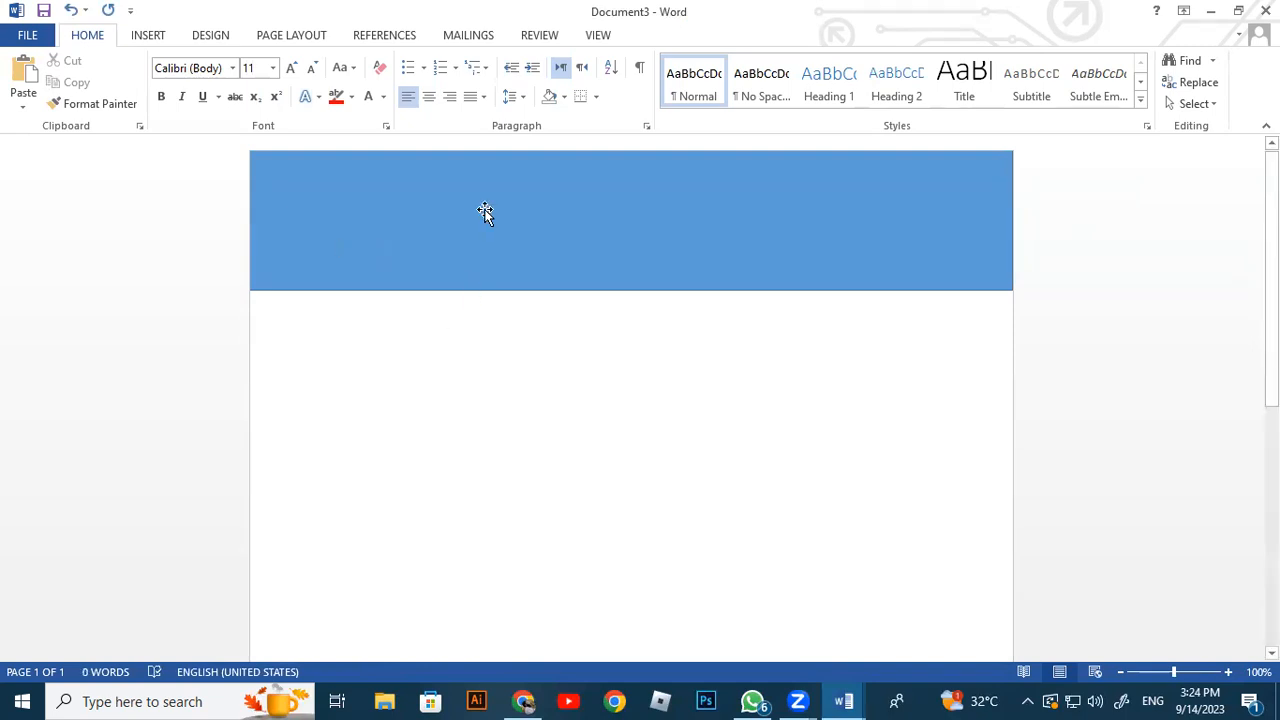
pyautogui.press('Return')
pyautogui.click(502, 268)
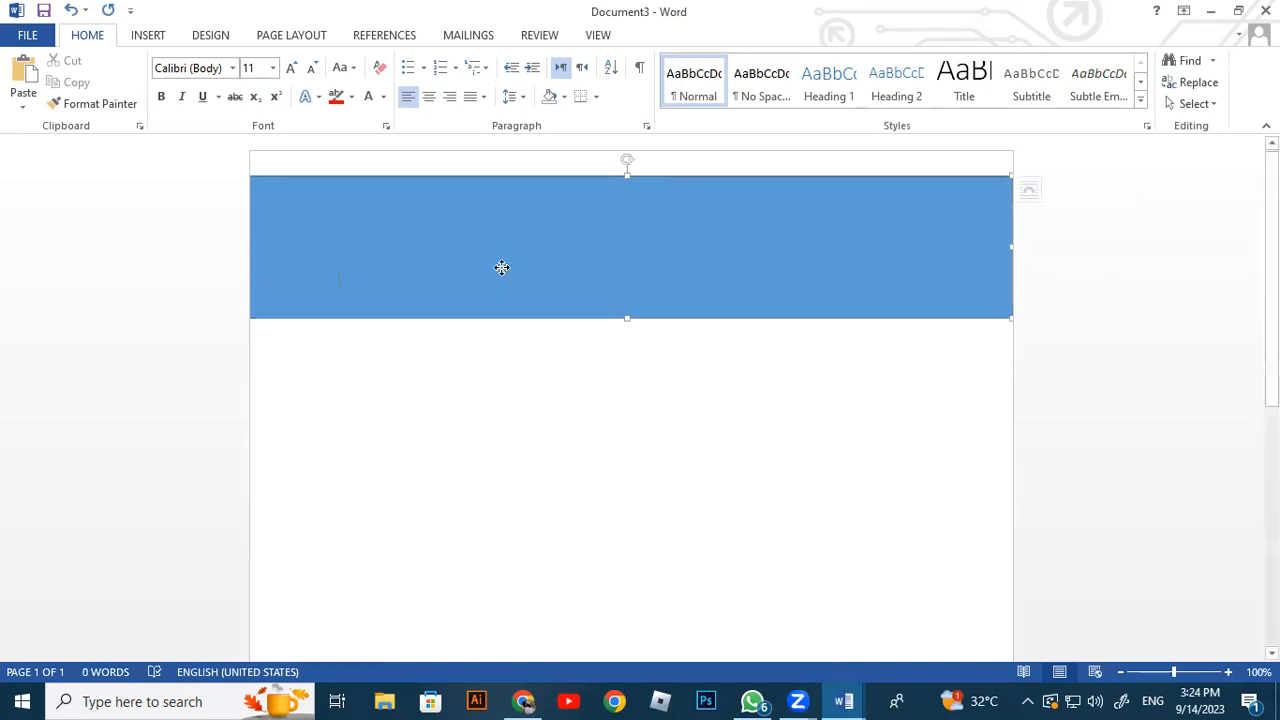
pyautogui.moveTo(502, 268); pyautogui.dragTo(500, 229)
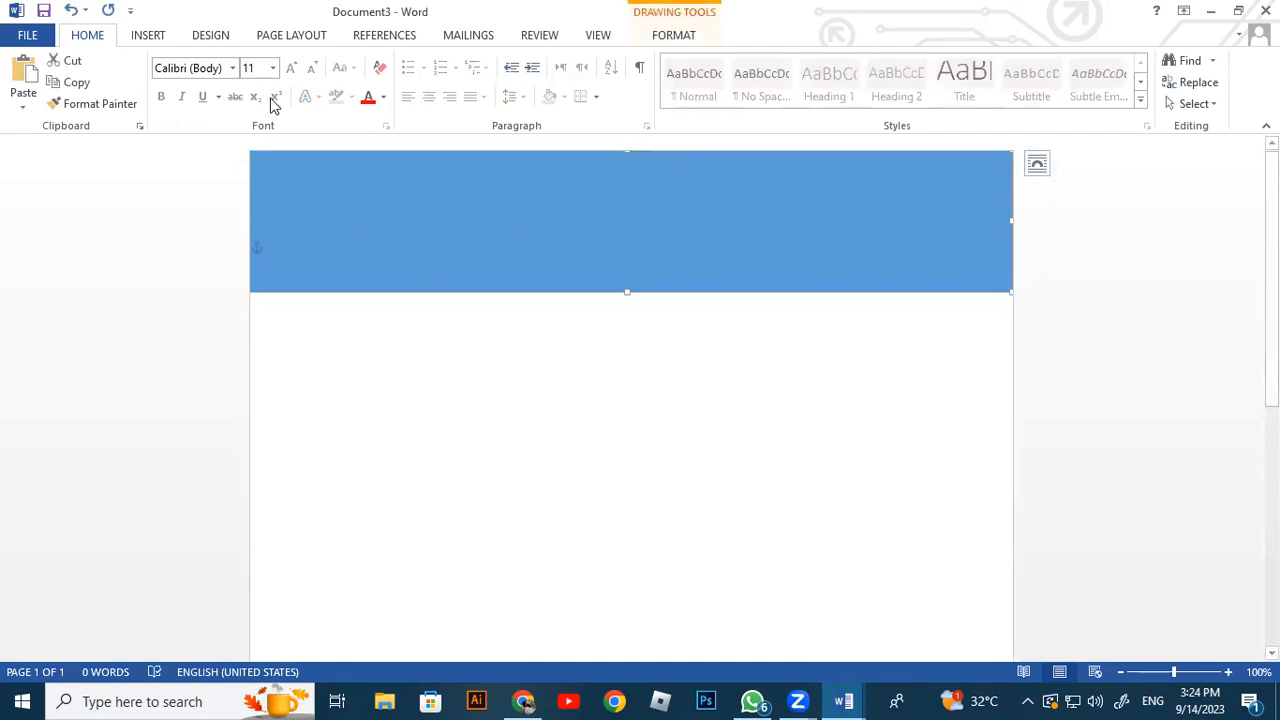
# Insert a Simple Text Box with placeholder quote text below the banner
pyautogui.click(147, 35)
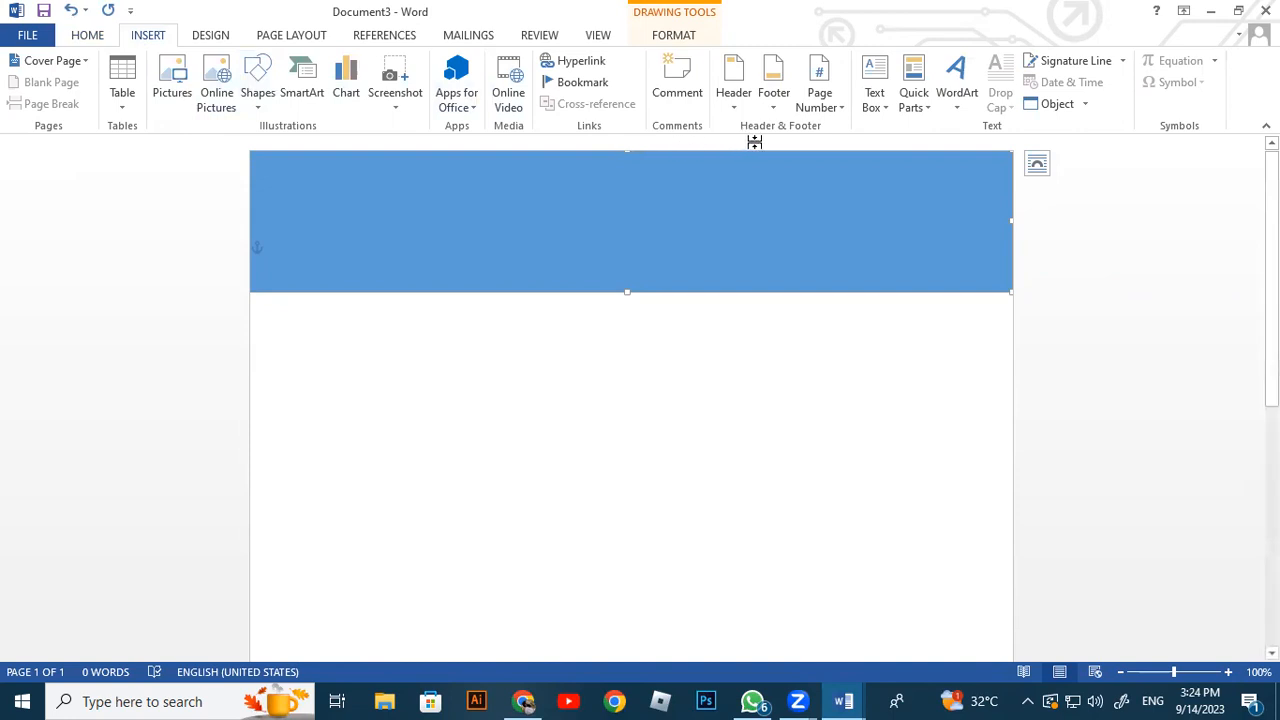
pyautogui.click(886, 76)
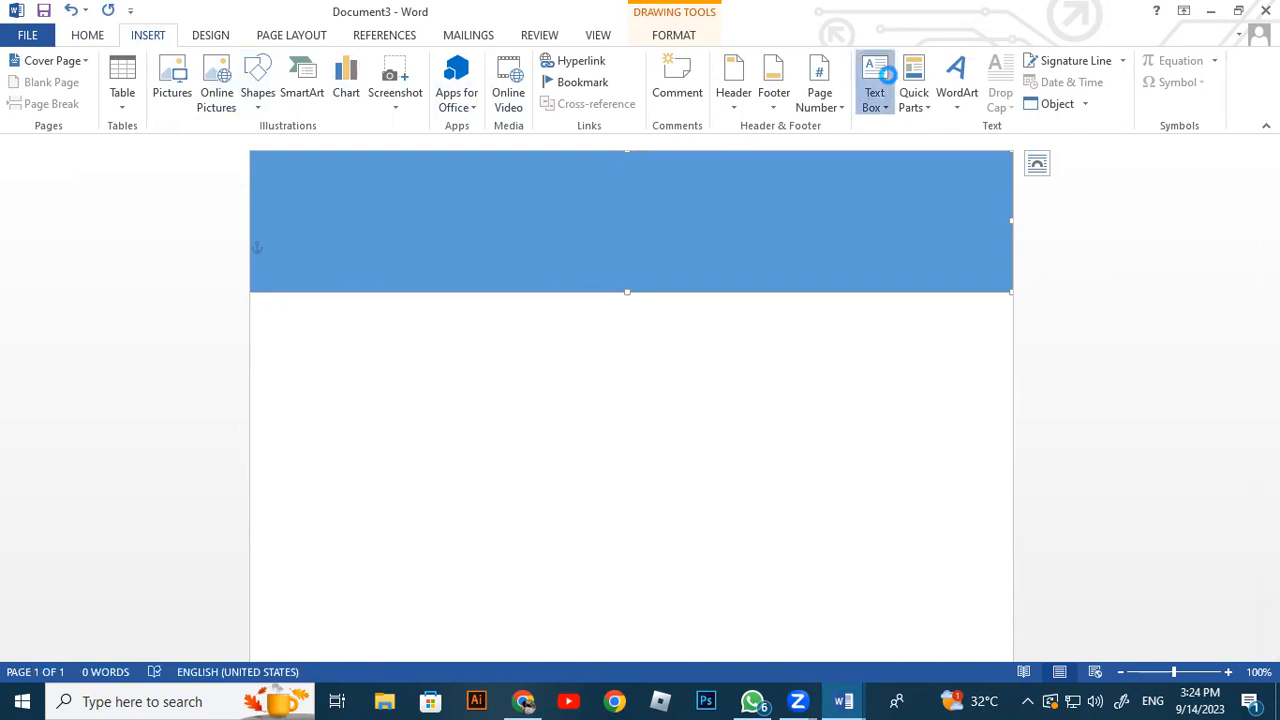
pyautogui.click(925, 170)
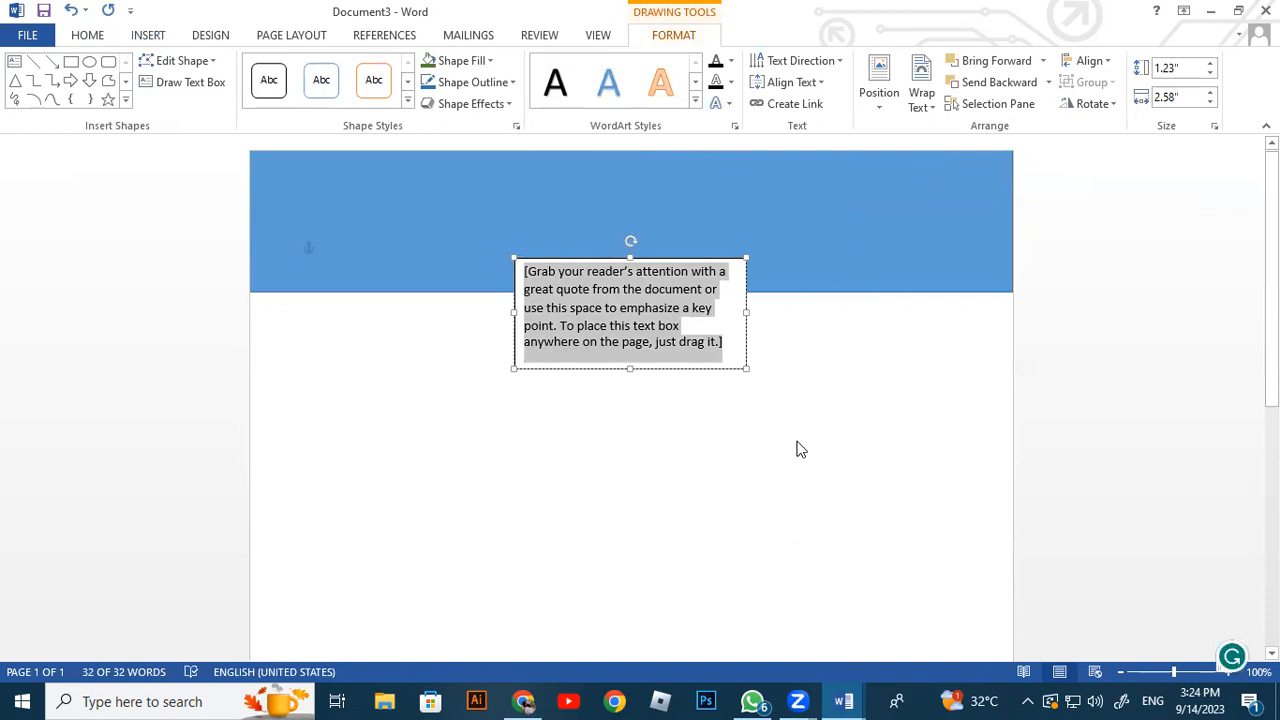
# Type the author's full name in the text box, enlarge the box to fit, and select the name
pyautogui.write('ADEE')
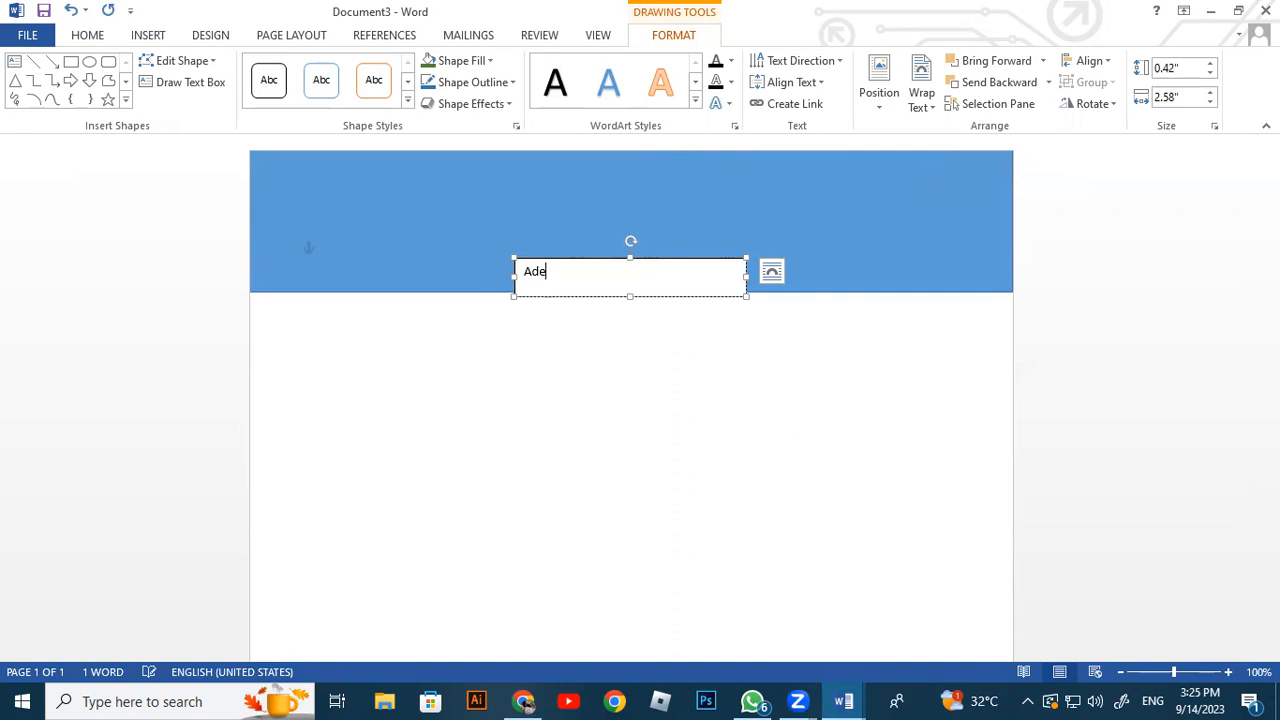
pyautogui.write('l Ur RE')
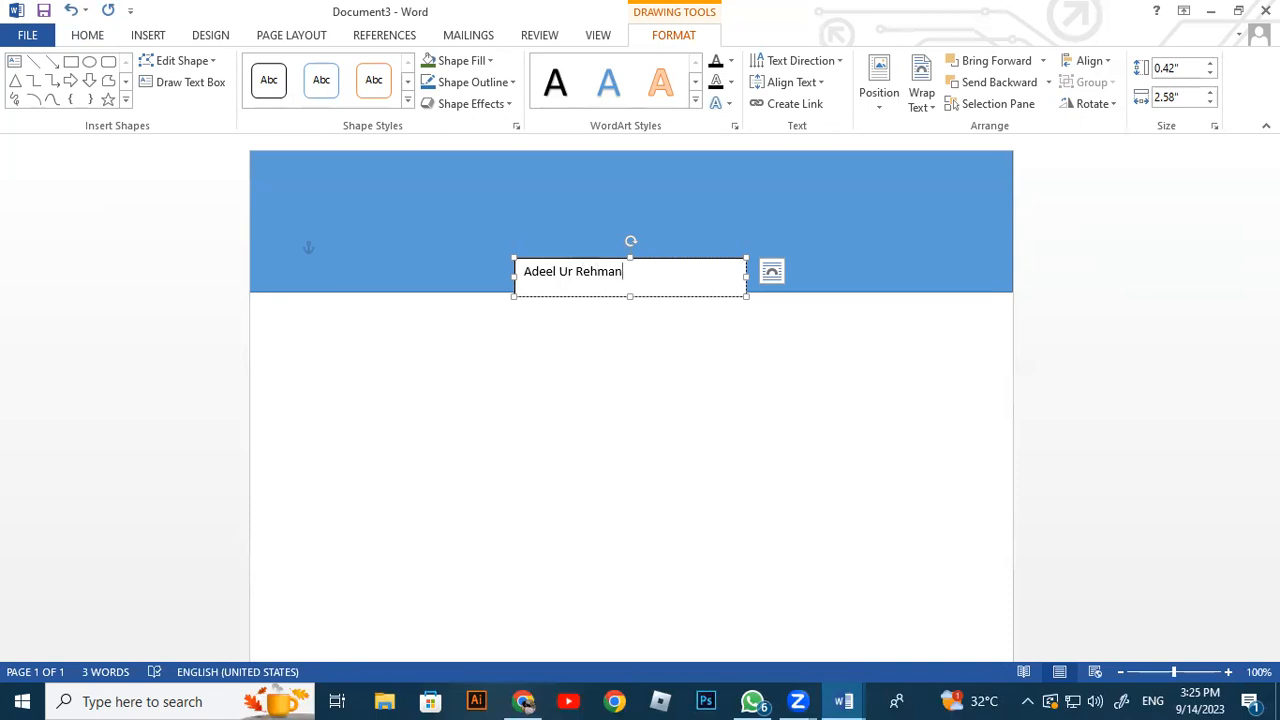
pyautogui.moveTo(746, 296); pyautogui.dragTo(778, 312)
pyautogui.moveTo(637, 262); pyautogui.dragTo(486, 250)
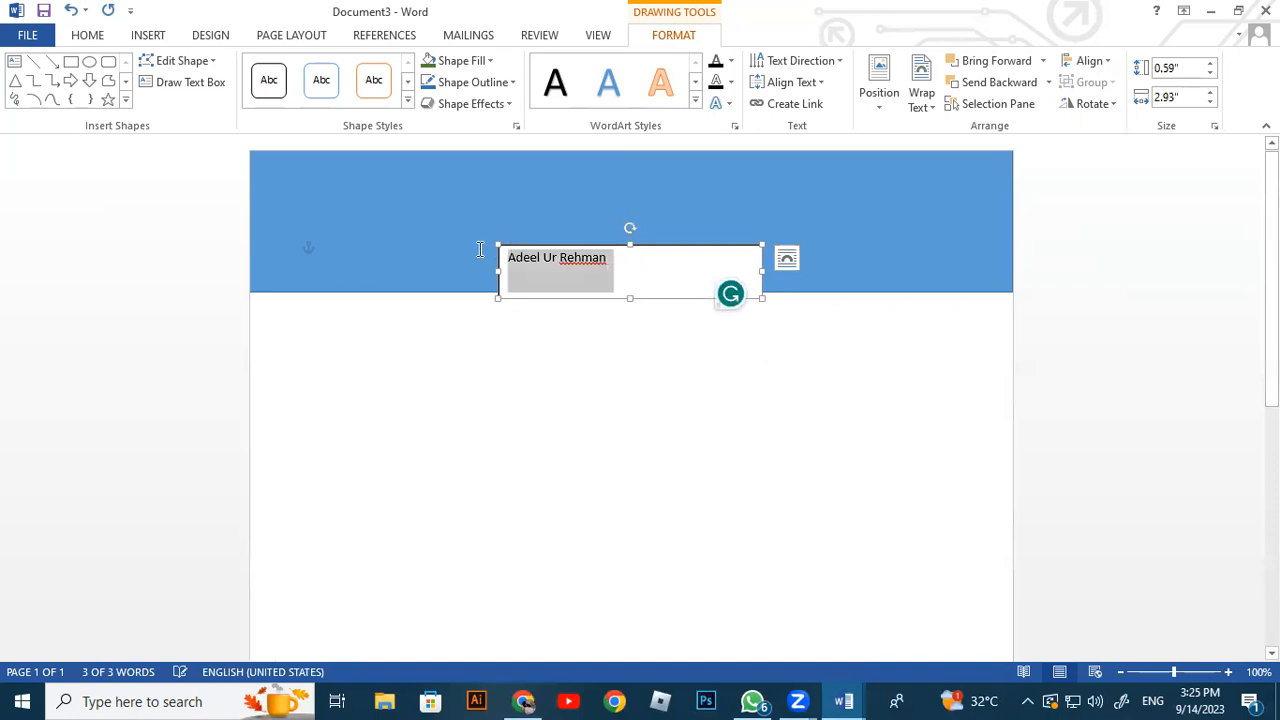
# Make the selected name bold, grow it to 24 pt, and colour it white
pyautogui.click(98, 35)
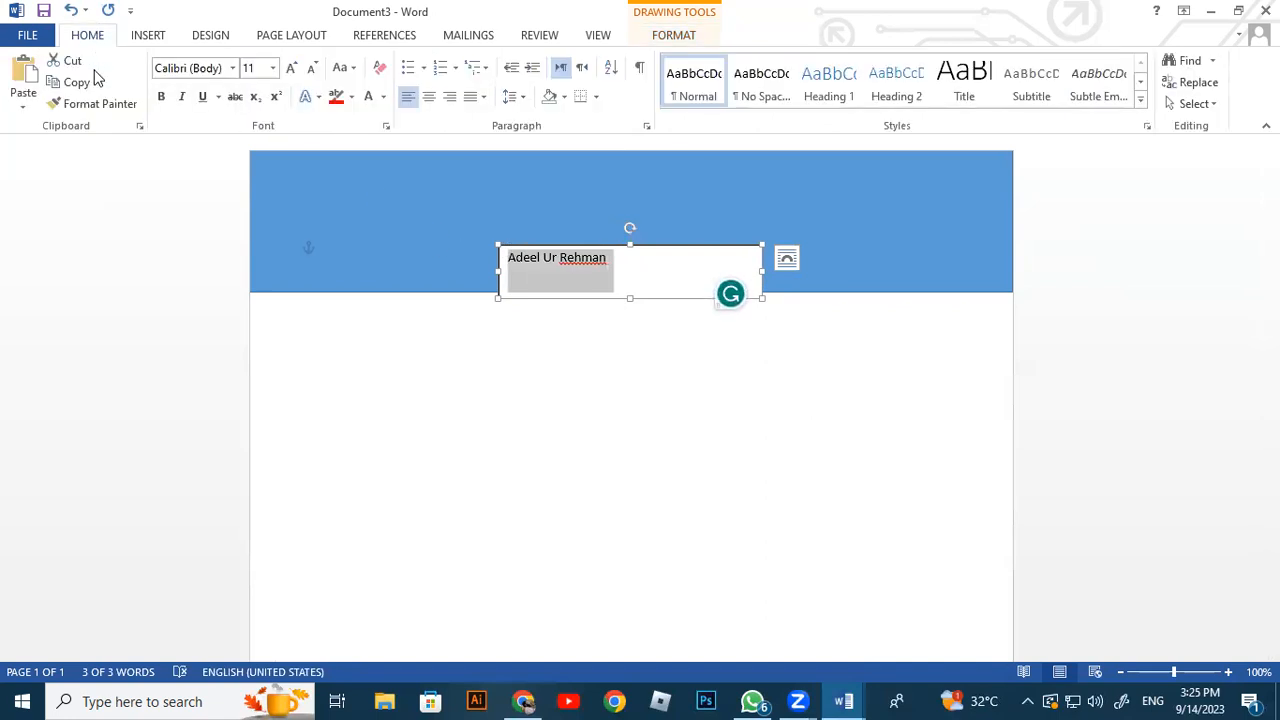
pyautogui.click(161, 96)
pyautogui.click(290, 70)
pyautogui.click(290, 70)
pyautogui.click(290, 70)
pyautogui.click(290, 70)
pyautogui.click(290, 70)
pyautogui.click(290, 70)
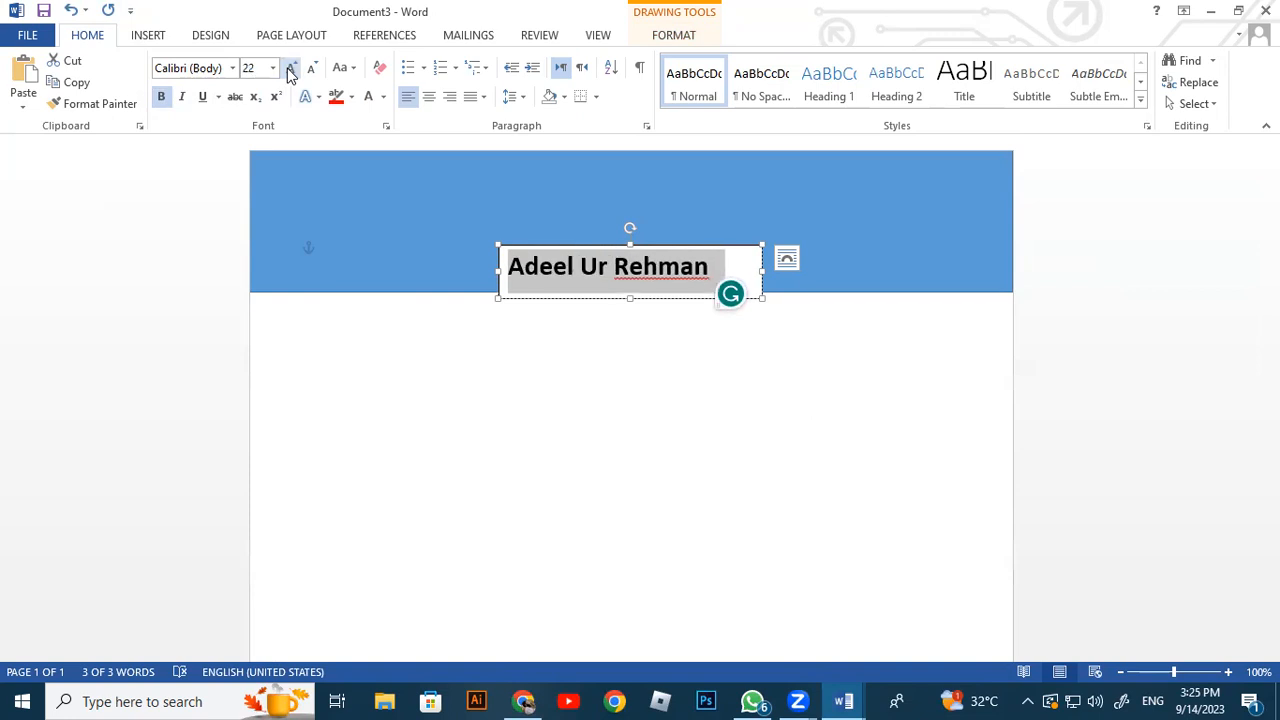
pyautogui.click(290, 70)
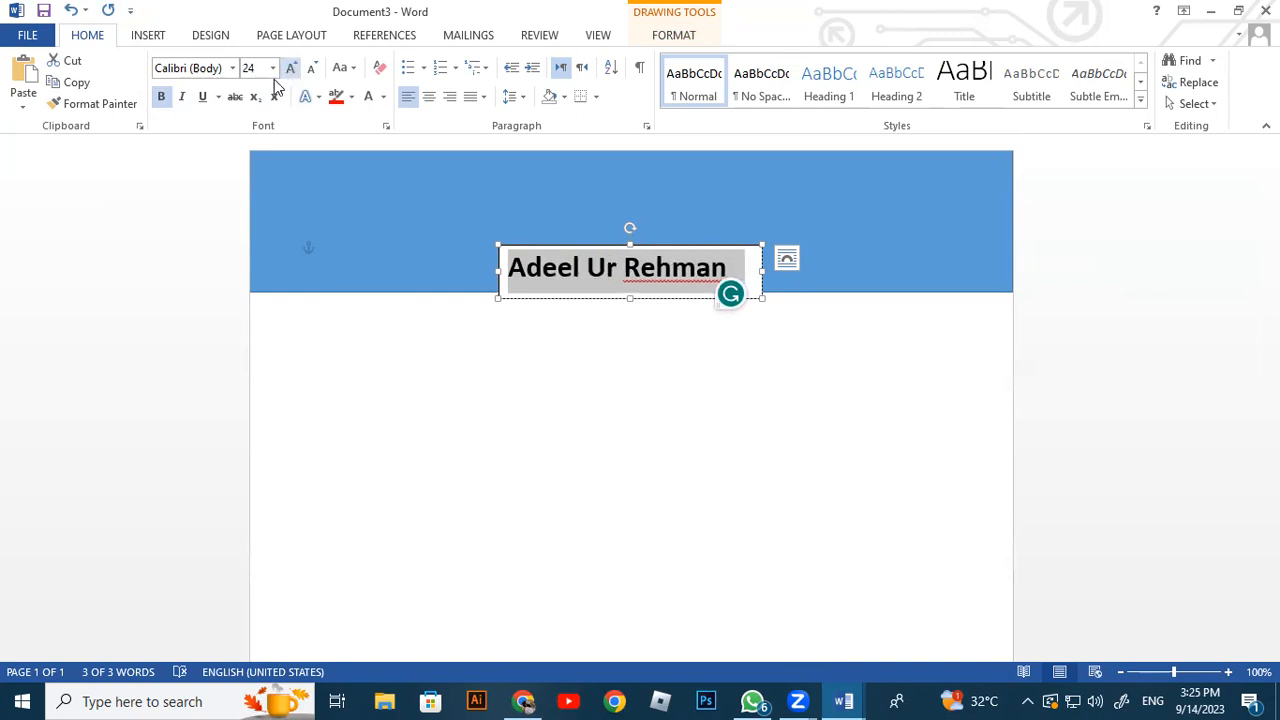
pyautogui.click(351, 97)
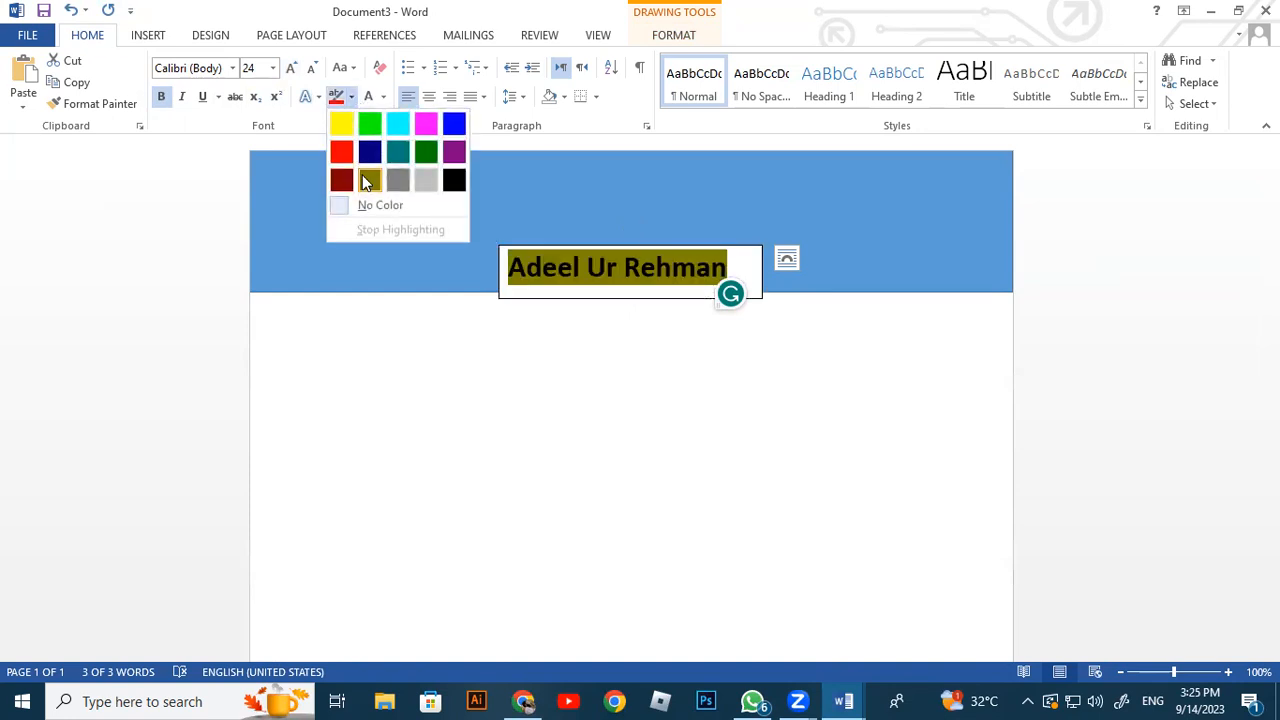
pyautogui.click(384, 97)
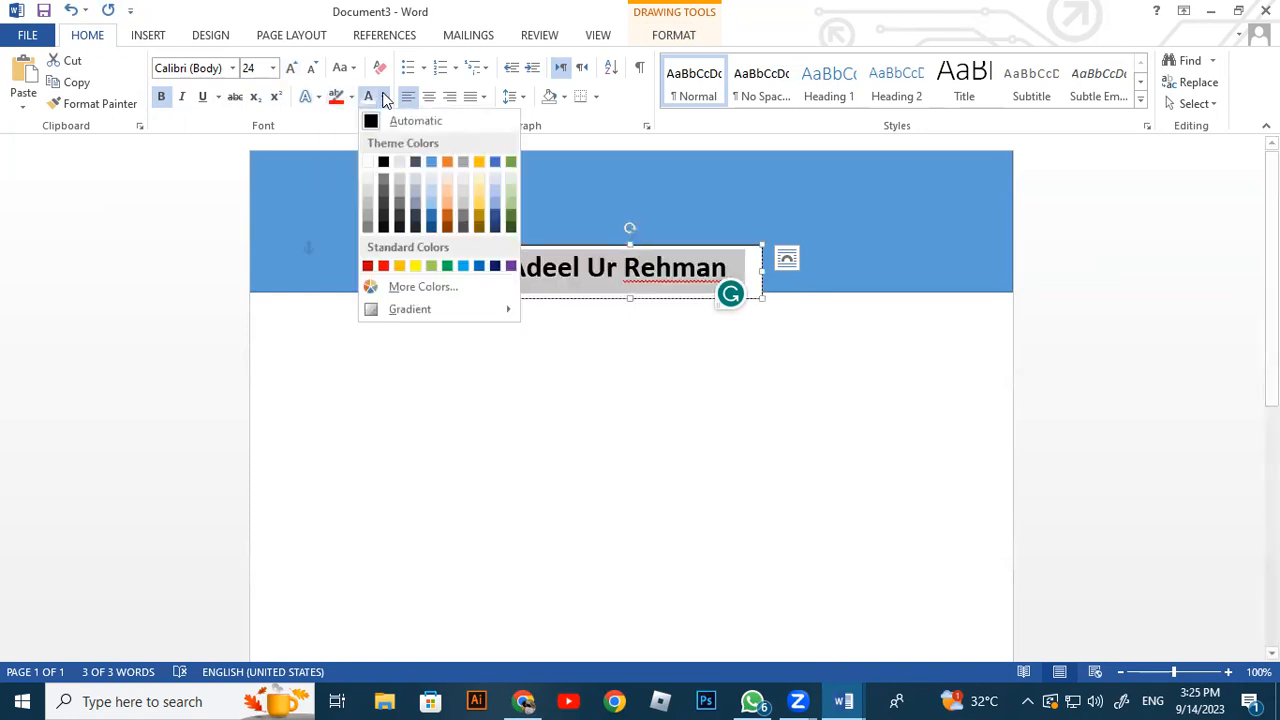
pyautogui.click(369, 163)
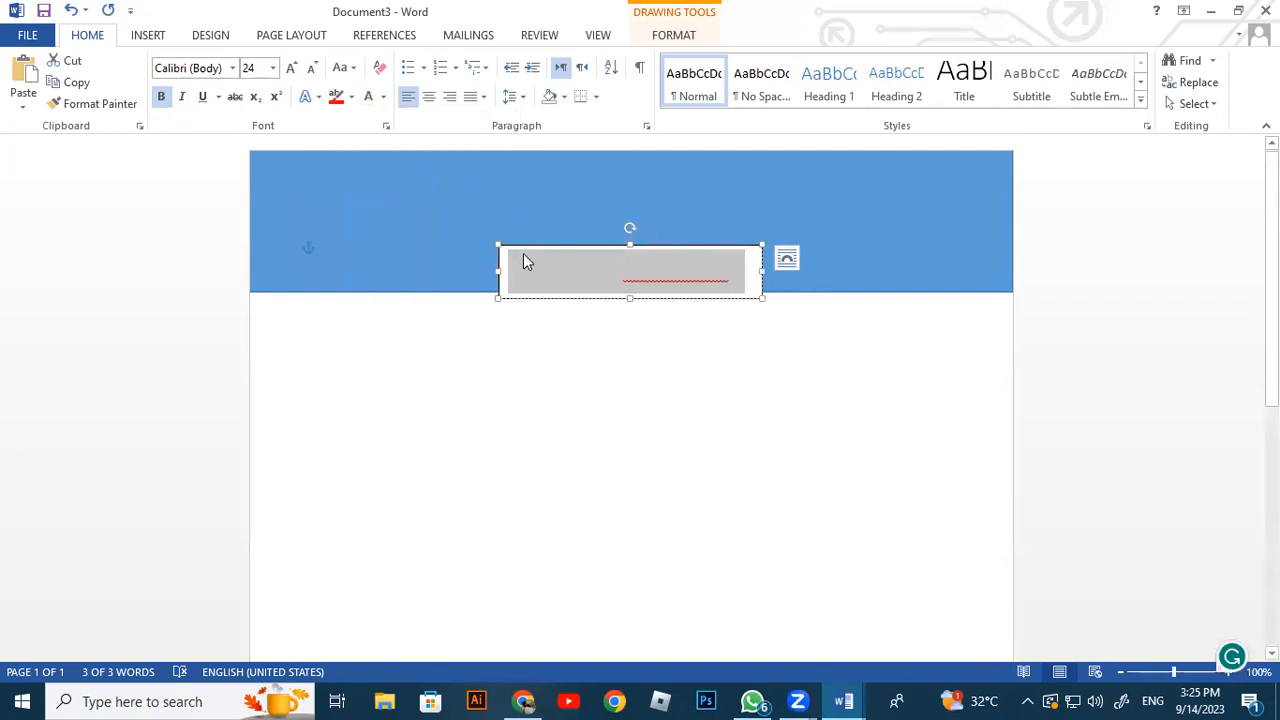
pyautogui.click(586, 358)
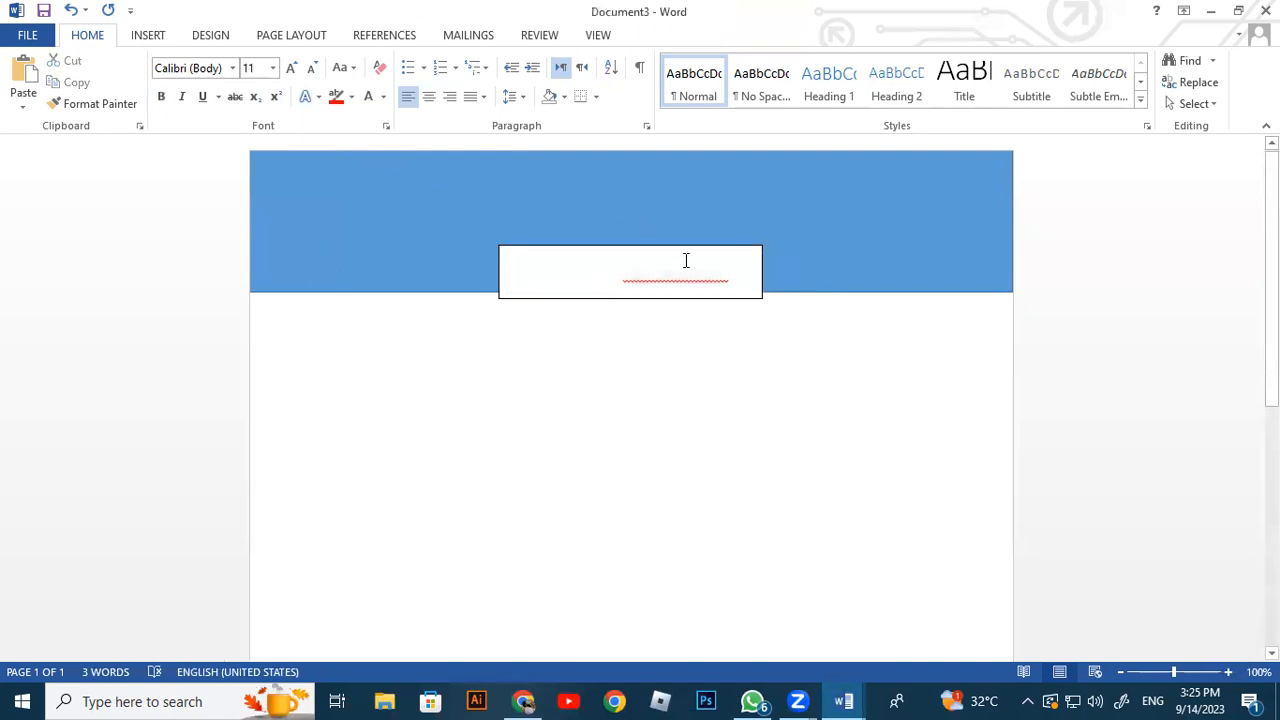
# Fill the name box with Blue, Accent 1 and remove its outline
pyautogui.click(740, 274)
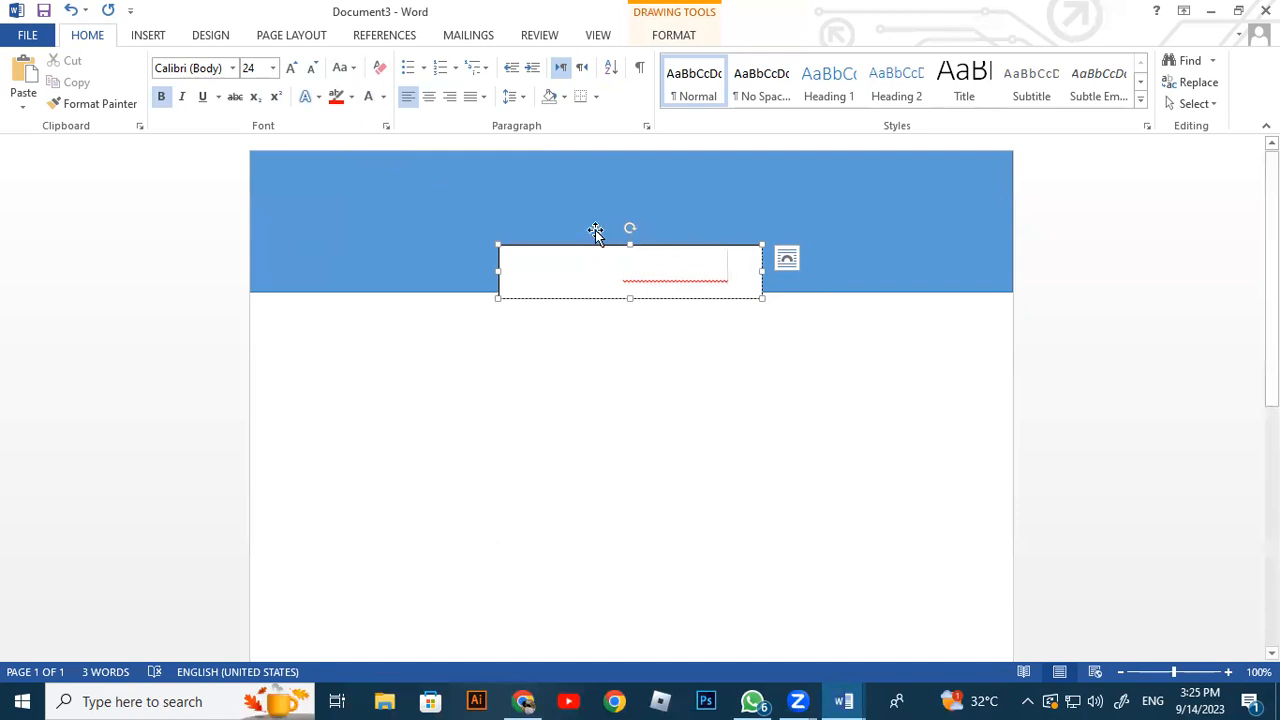
pyautogui.click(639, 12)
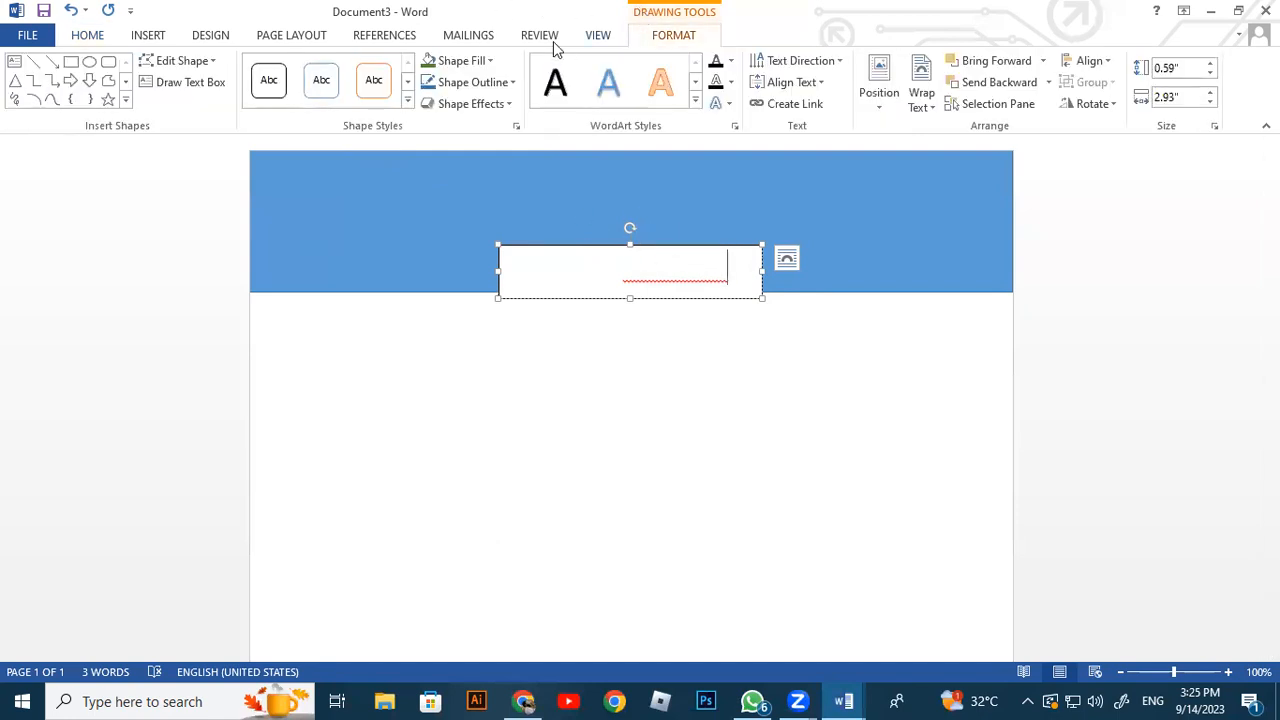
pyautogui.click(490, 60)
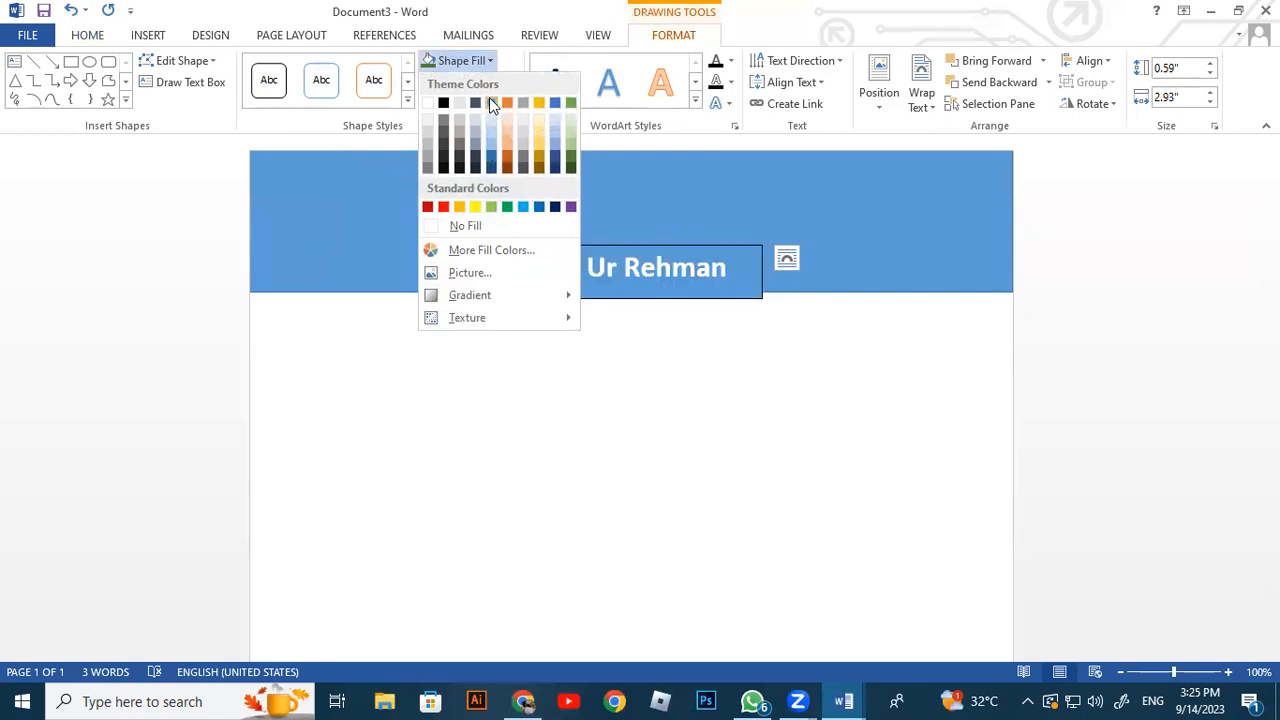
pyautogui.click(490, 102)
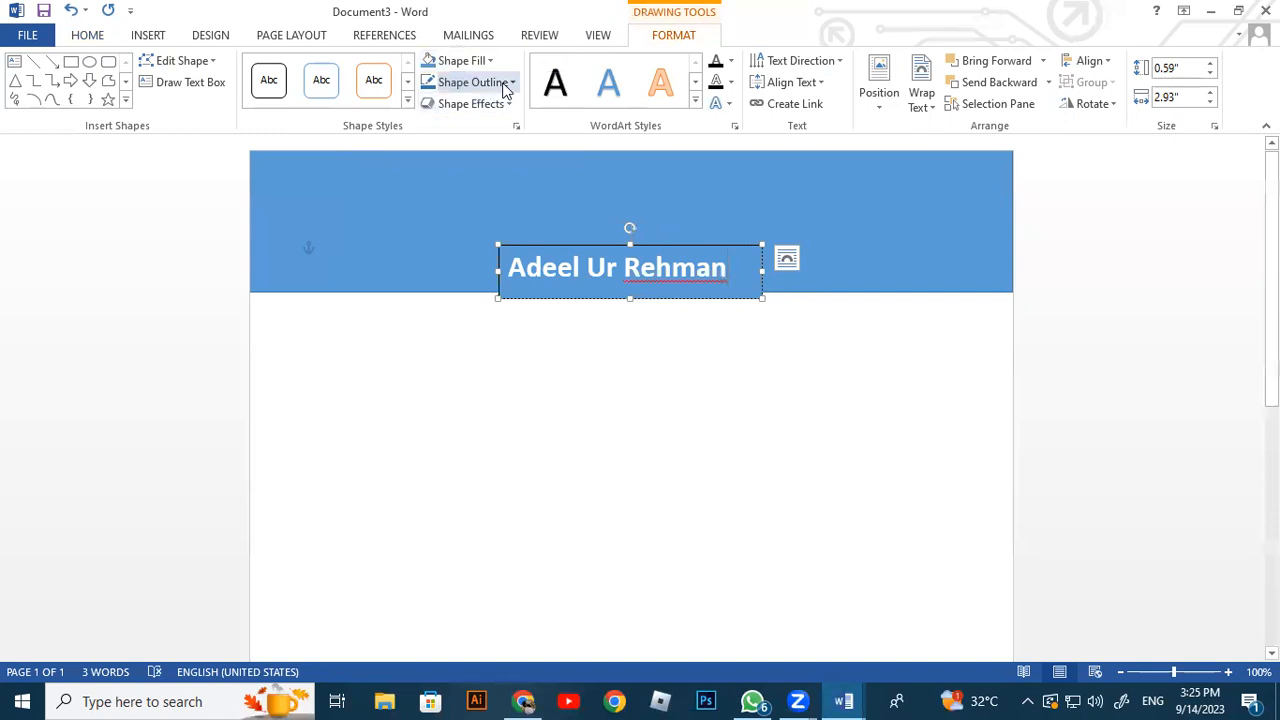
pyautogui.click(513, 85)
pyautogui.click(513, 85)
pyautogui.click(513, 85)
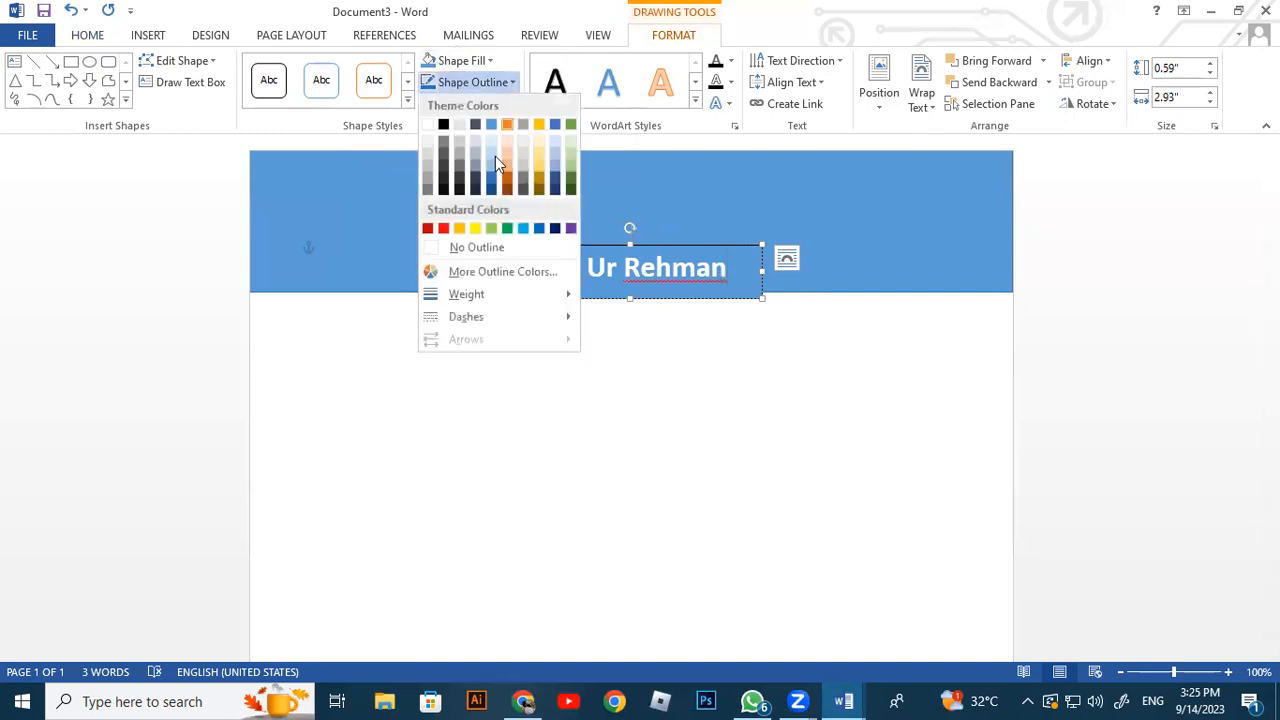
pyautogui.click(493, 243)
# Set the name box to wrap Through over the banner, align it, and shorten it to 0.5" tall
pyautogui.moveTo(646, 207); pyautogui.dragTo(590, 210)
pyautogui.click(607, 243)
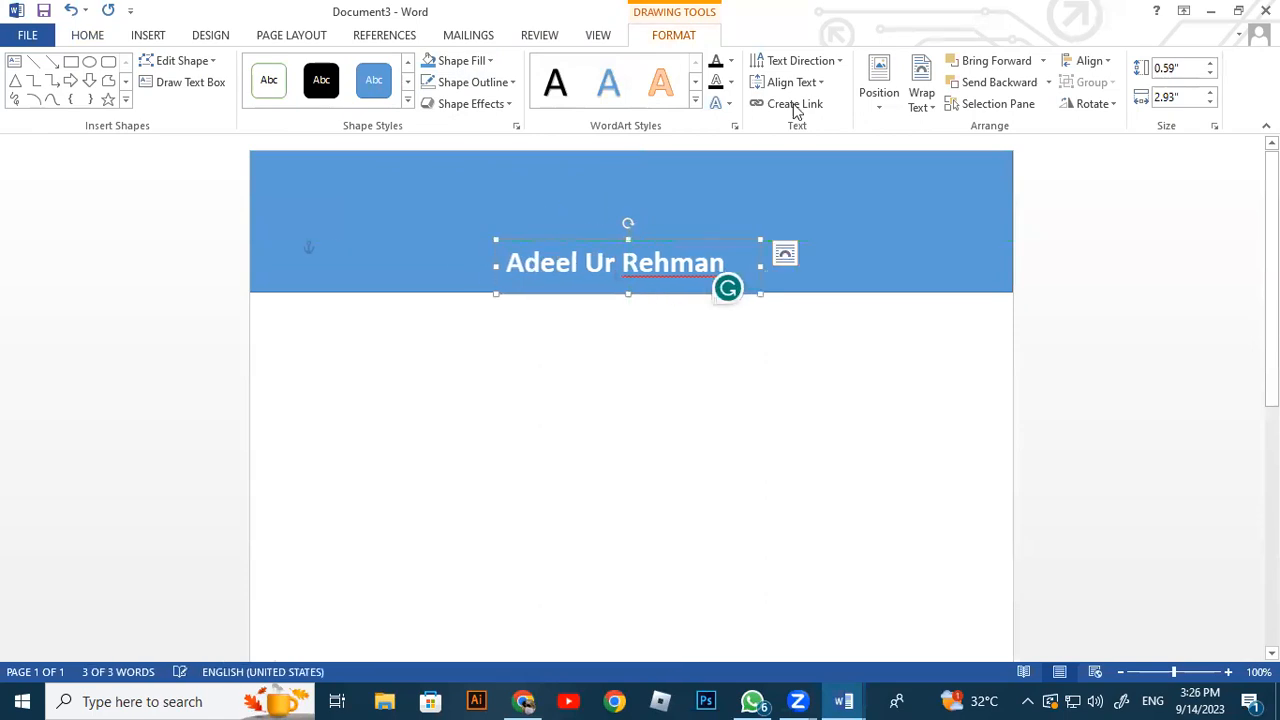
pyautogui.click(921, 95)
pyautogui.click(955, 196)
pyautogui.moveTo(614, 235); pyautogui.dragTo(610, 205)
pyautogui.click(873, 257)
pyautogui.click(632, 268)
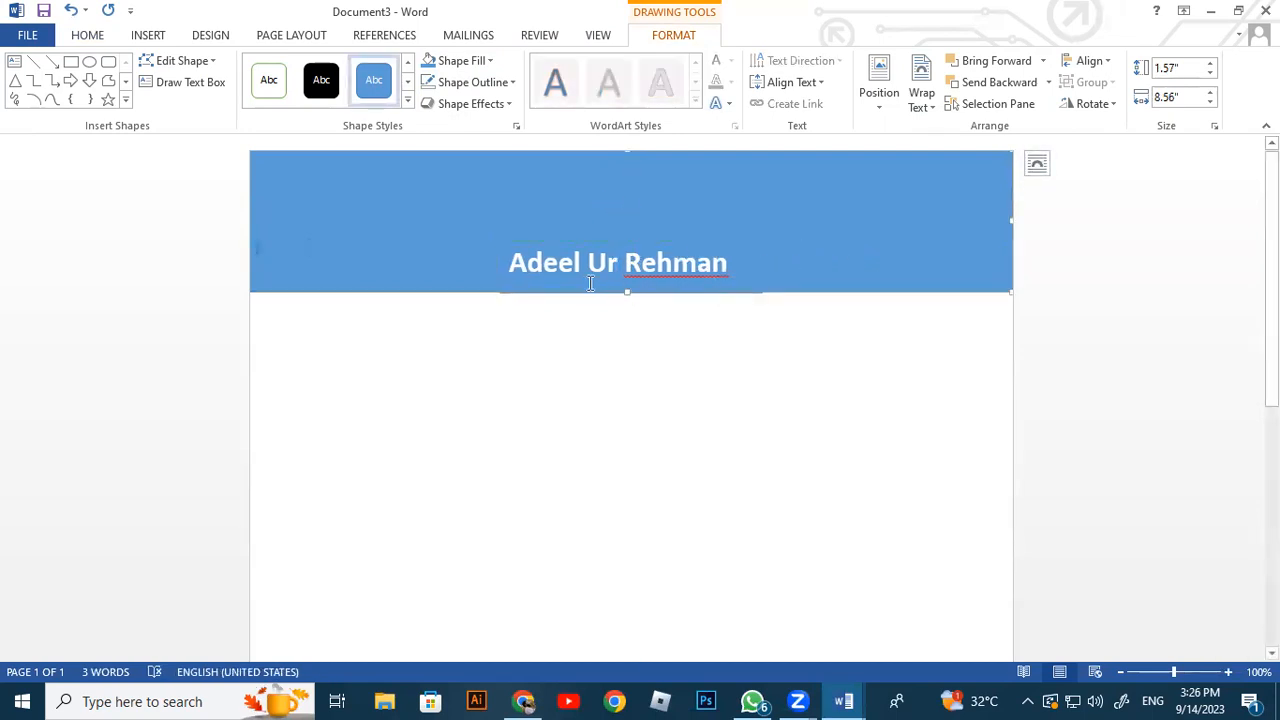
pyautogui.click(629, 291)
pyautogui.moveTo(629, 291); pyautogui.dragTo(631, 284)
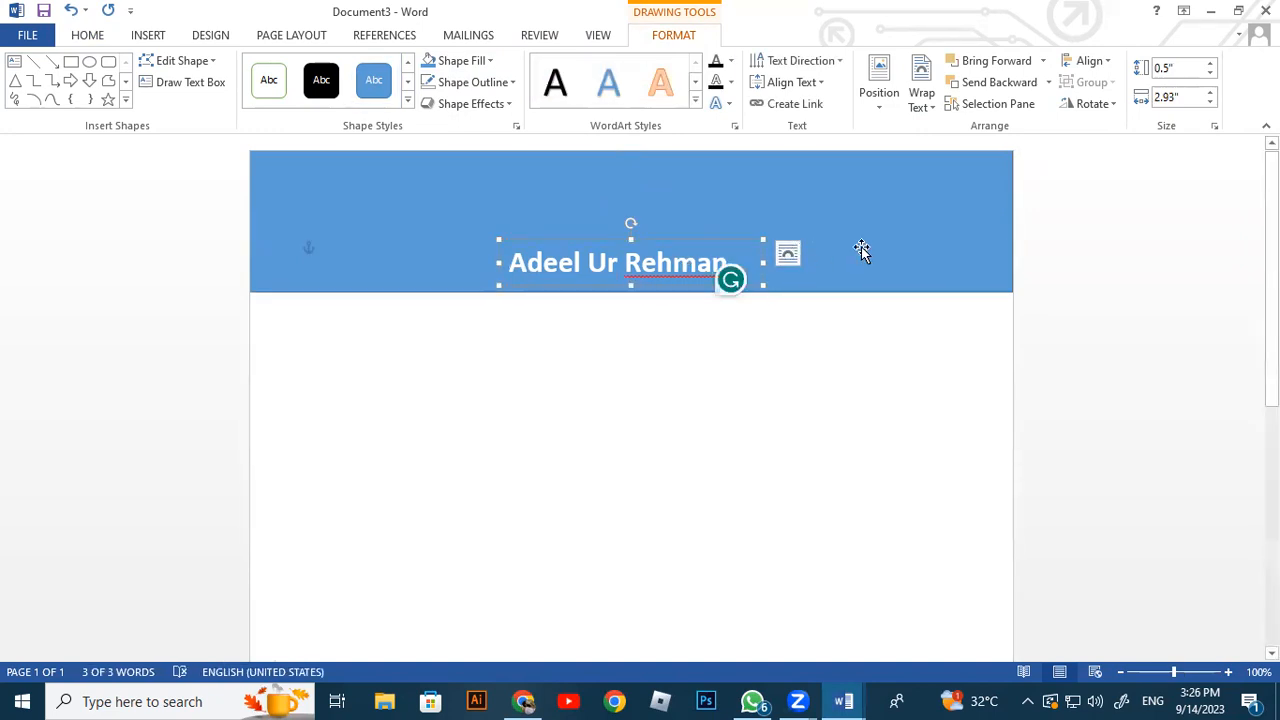
pyautogui.click(711, 318)
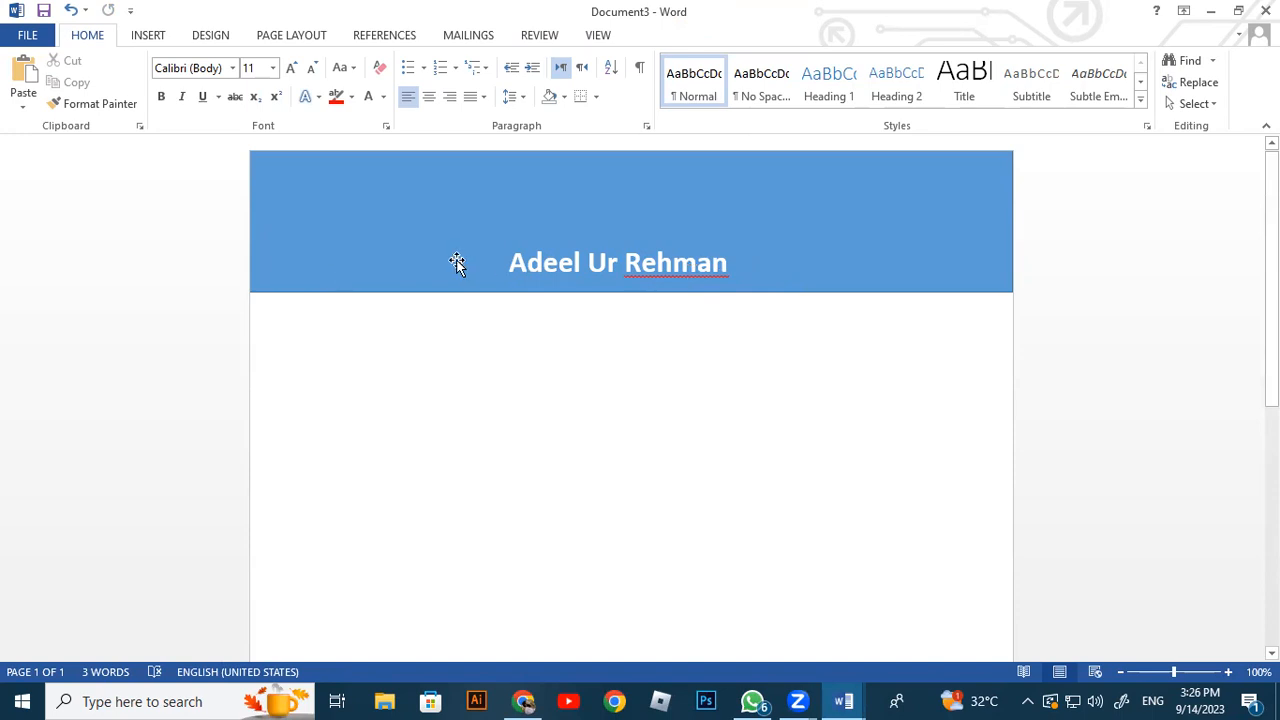
# Delete the stray typed letters, review the page, and bring up the Insert ribbon
pyautogui.write('ad')
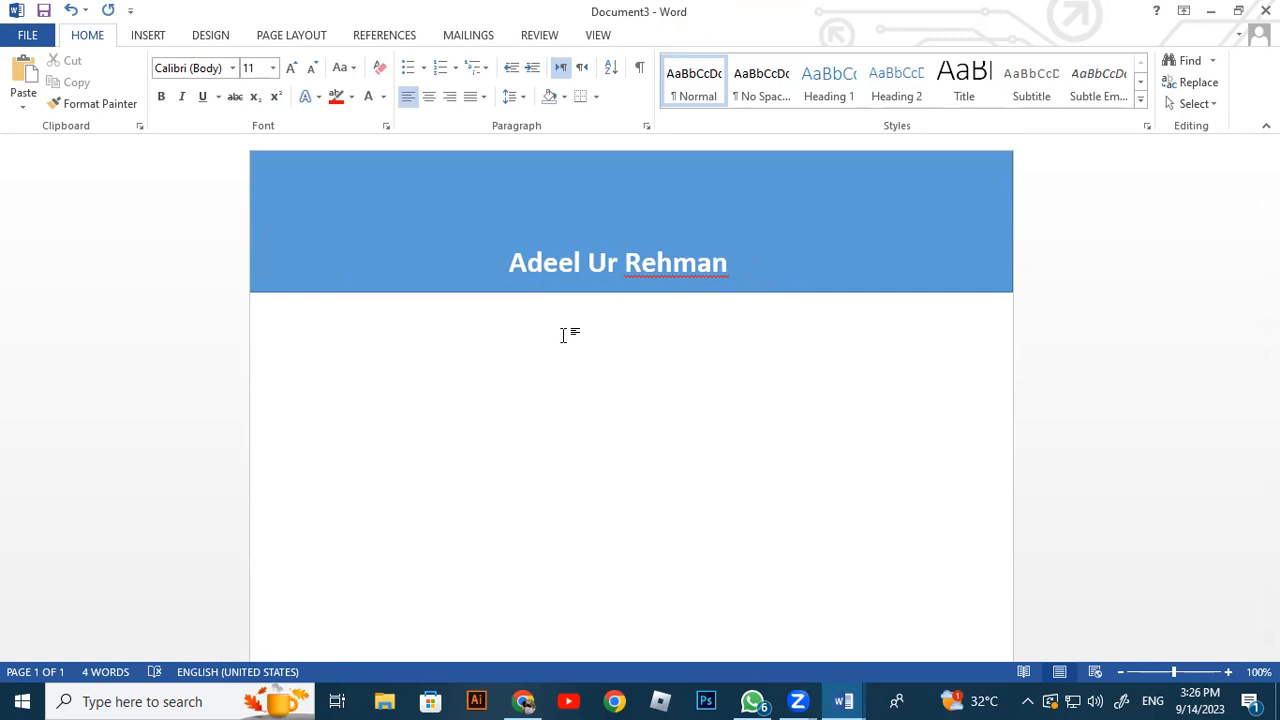
pyautogui.press('BackSpace')
pyautogui.press('BackSpace')
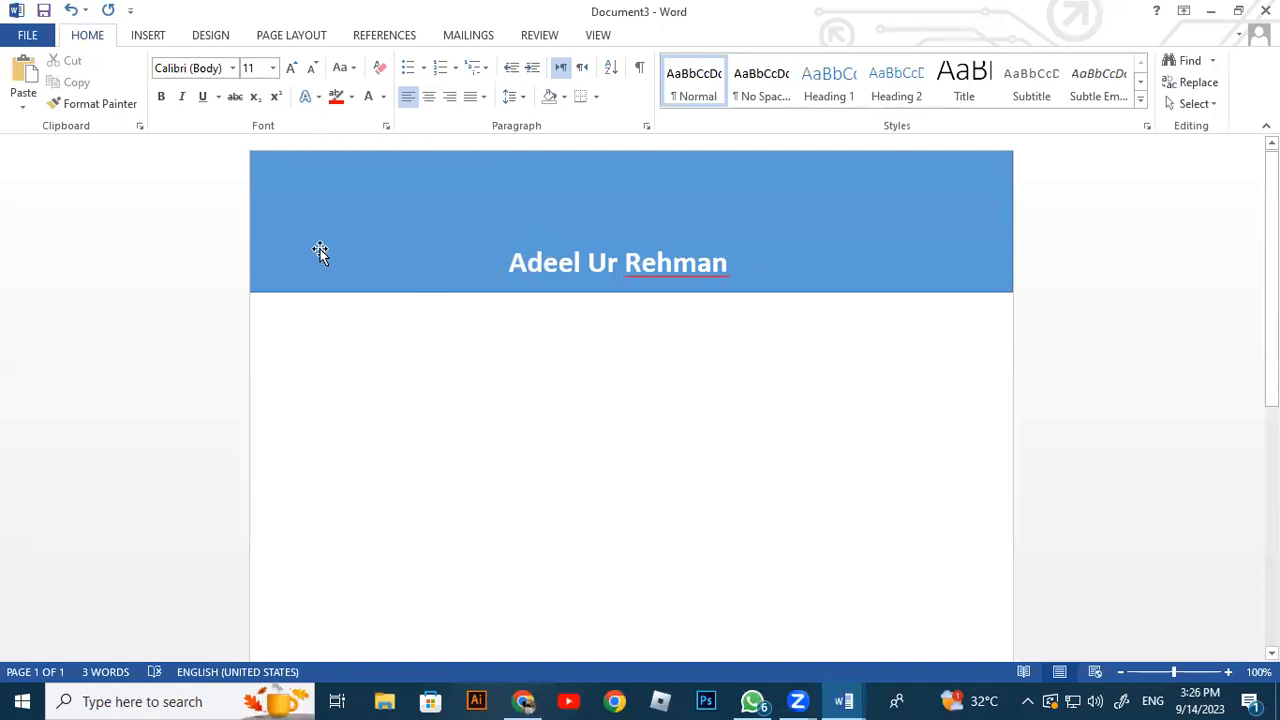
pyautogui.scroll(-2, 491, 371)
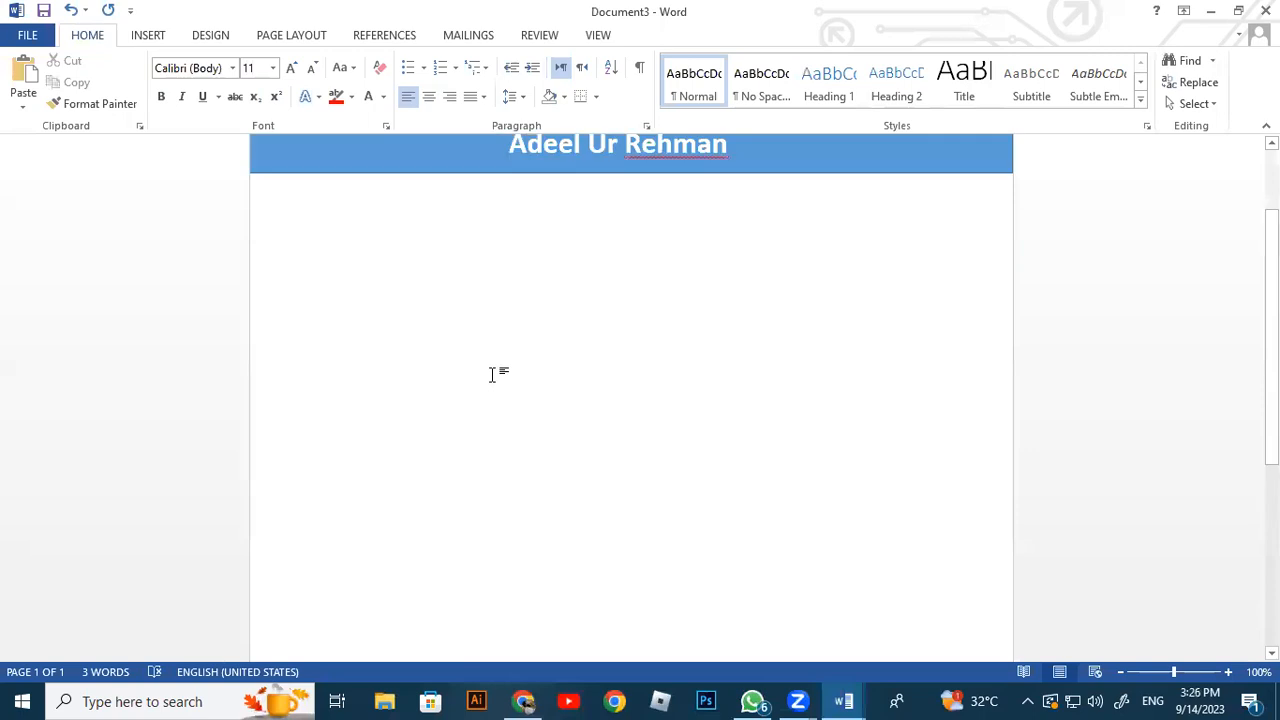
pyautogui.scroll(2, 491, 371)
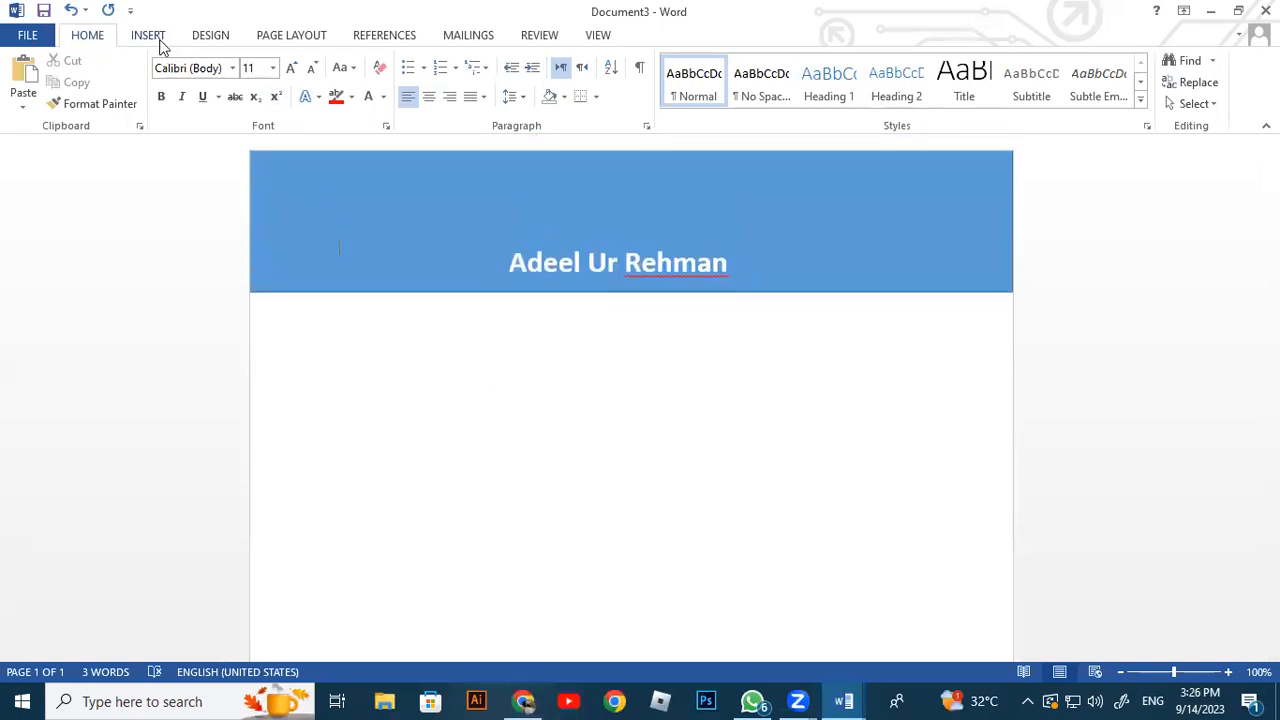
pyautogui.scroll(-3, 470, 451)
pyautogui.scroll(3, 470, 451)
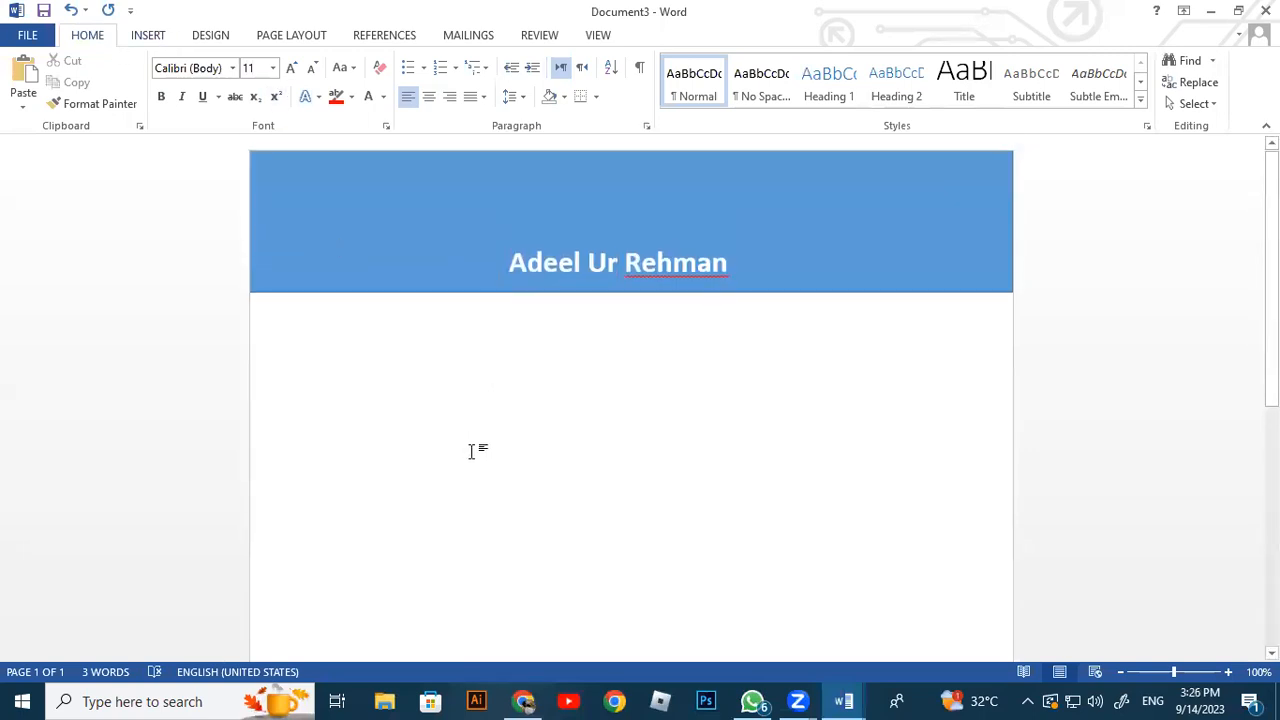
pyautogui.scroll(-1, 470, 451)
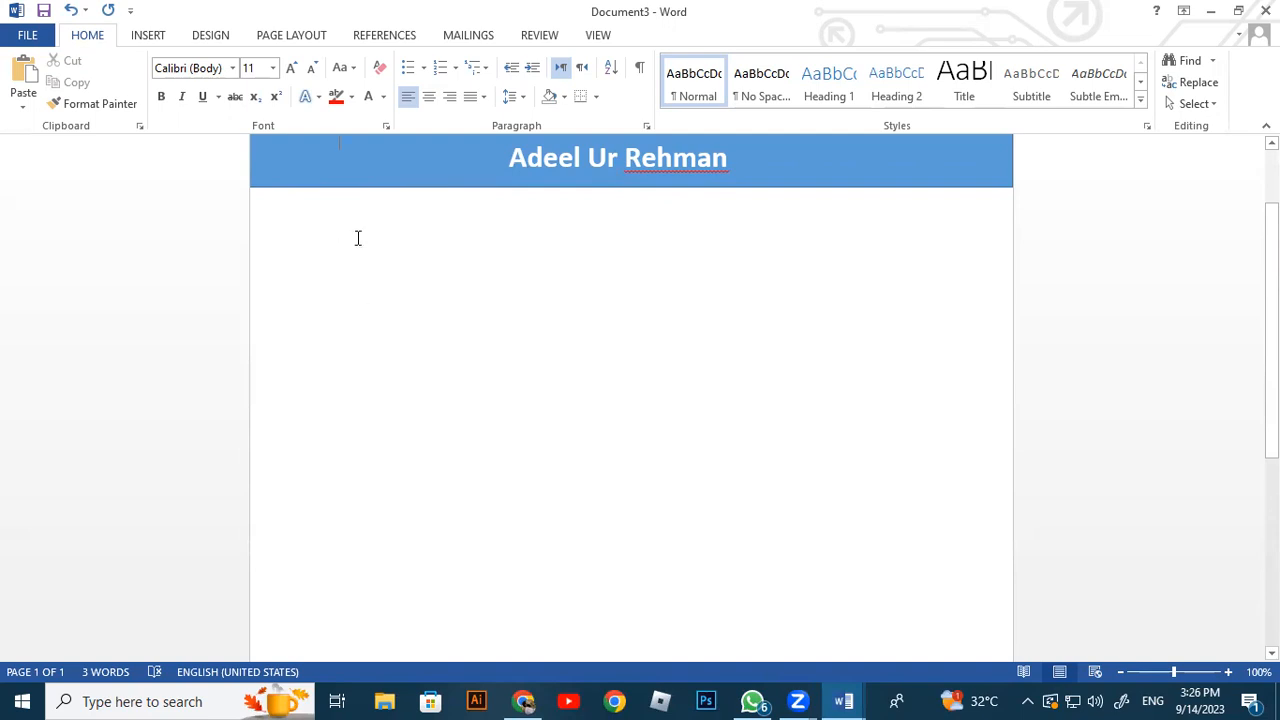
pyautogui.scroll(2, 449, 363)
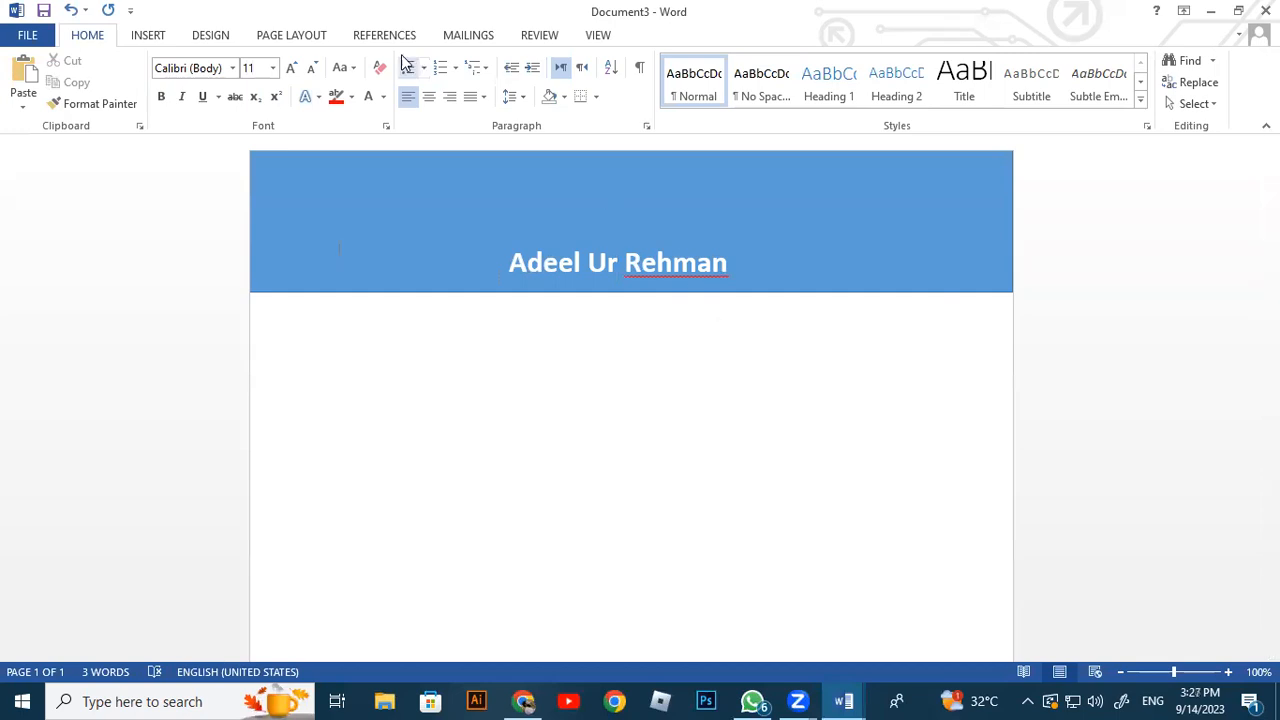
pyautogui.click(150, 38)
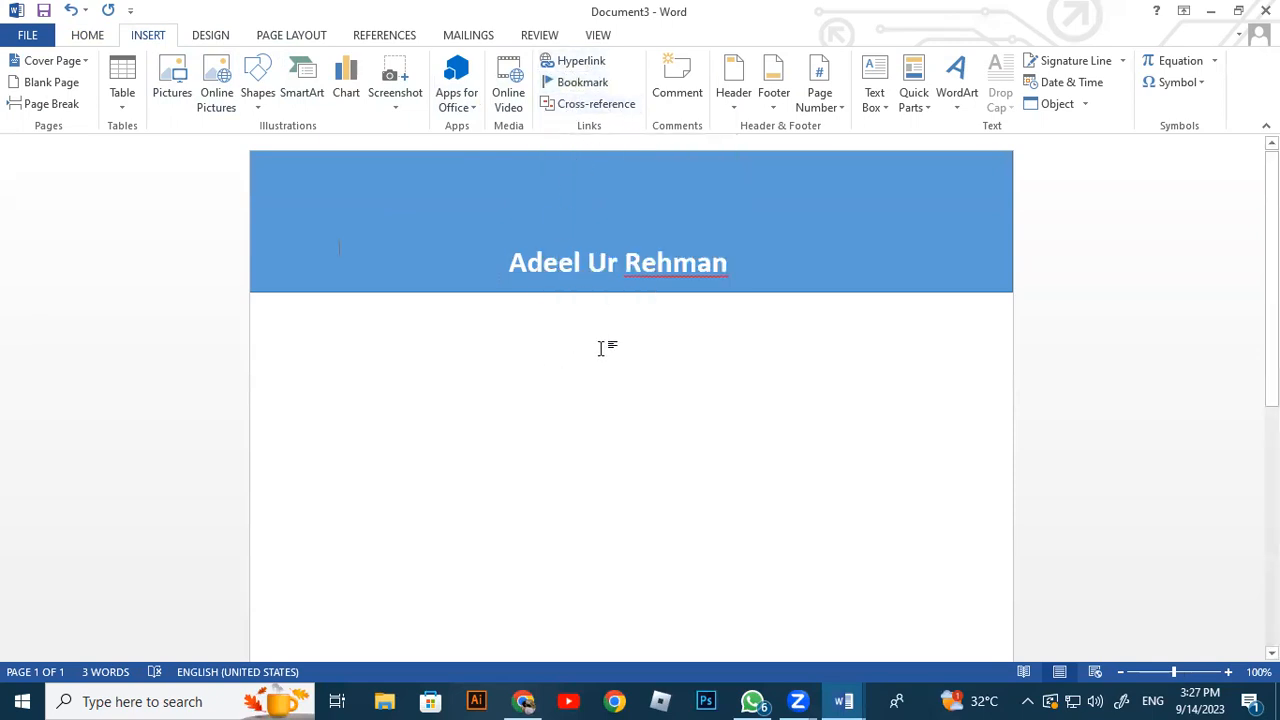
# Create another new blank document, Document4
pyautogui.click(27, 34)
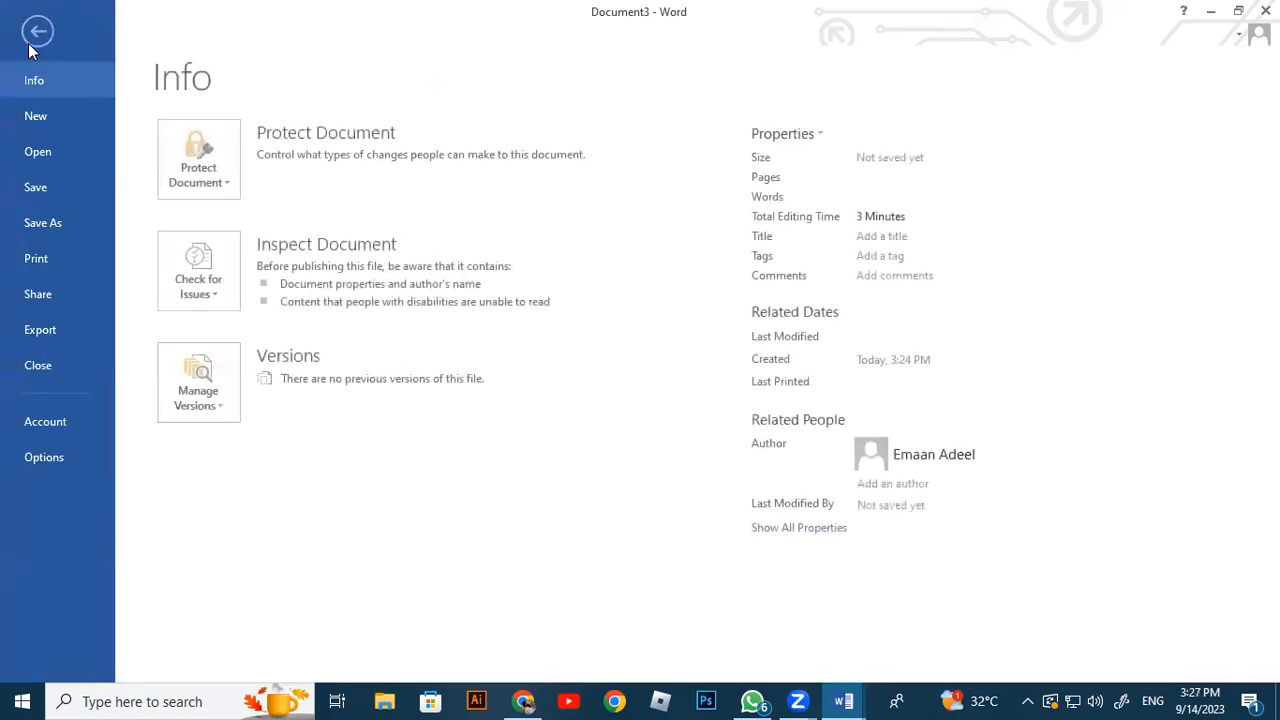
pyautogui.click(36, 118)
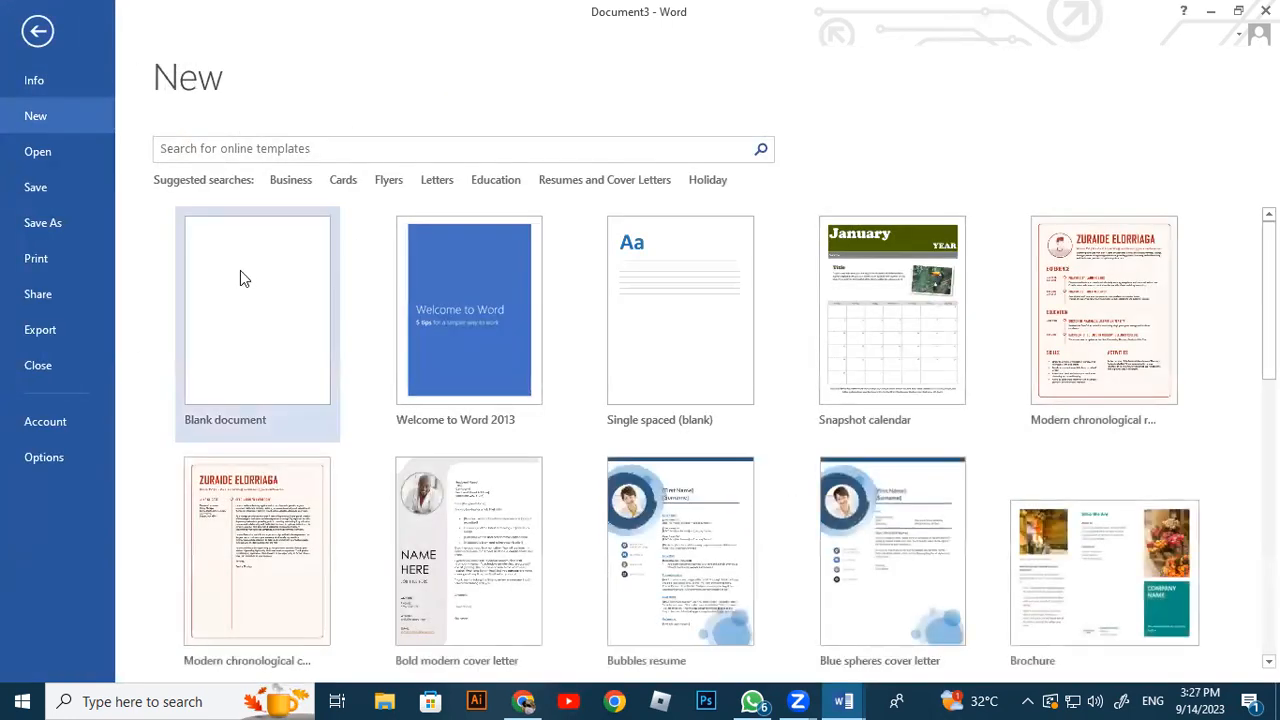
pyautogui.click(240, 278)
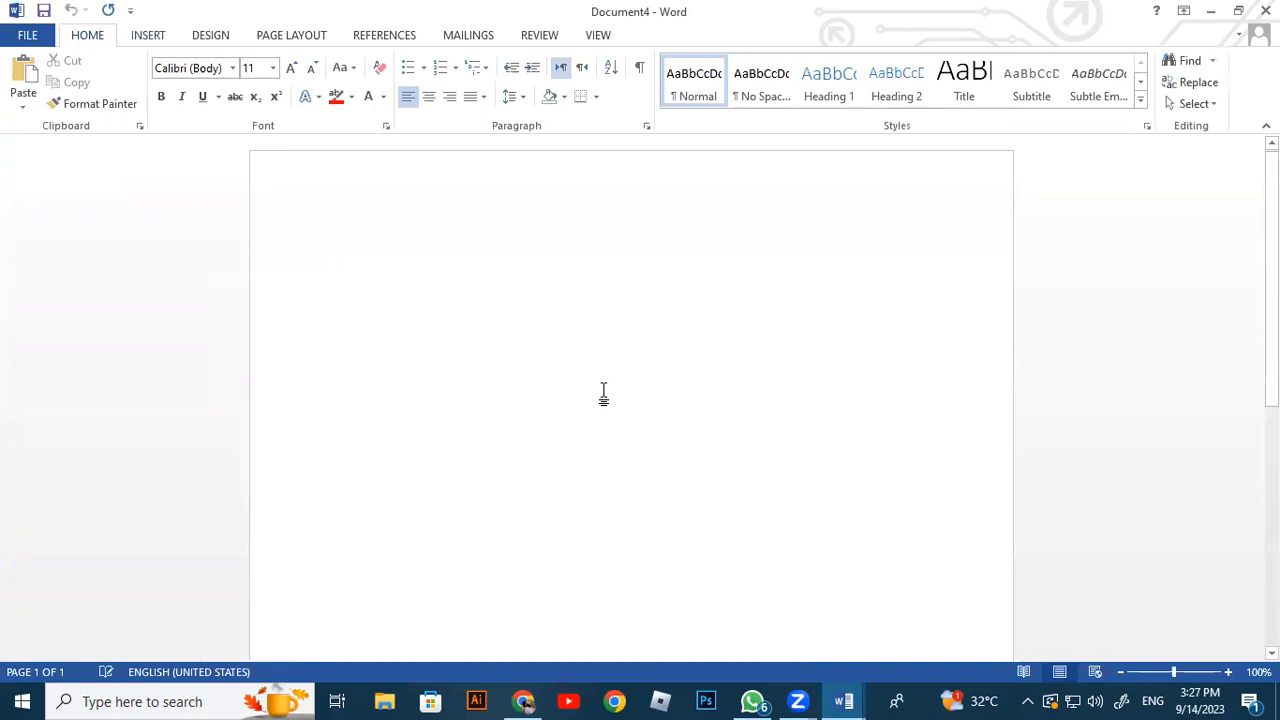
# Generate sample paragraphs with =rand(20) and =rand(30), then add two blank lines at the top
pyautogui.write('=r')
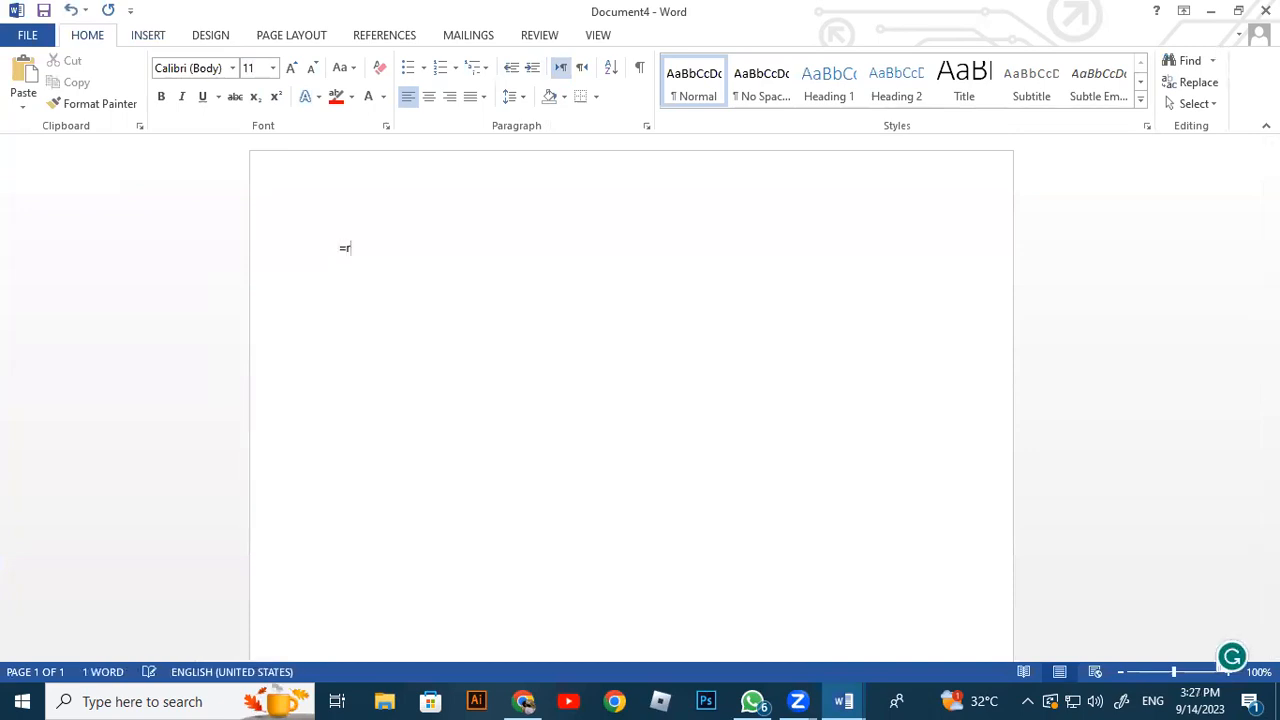
pyautogui.write('and(20)')
pyautogui.press('Return')
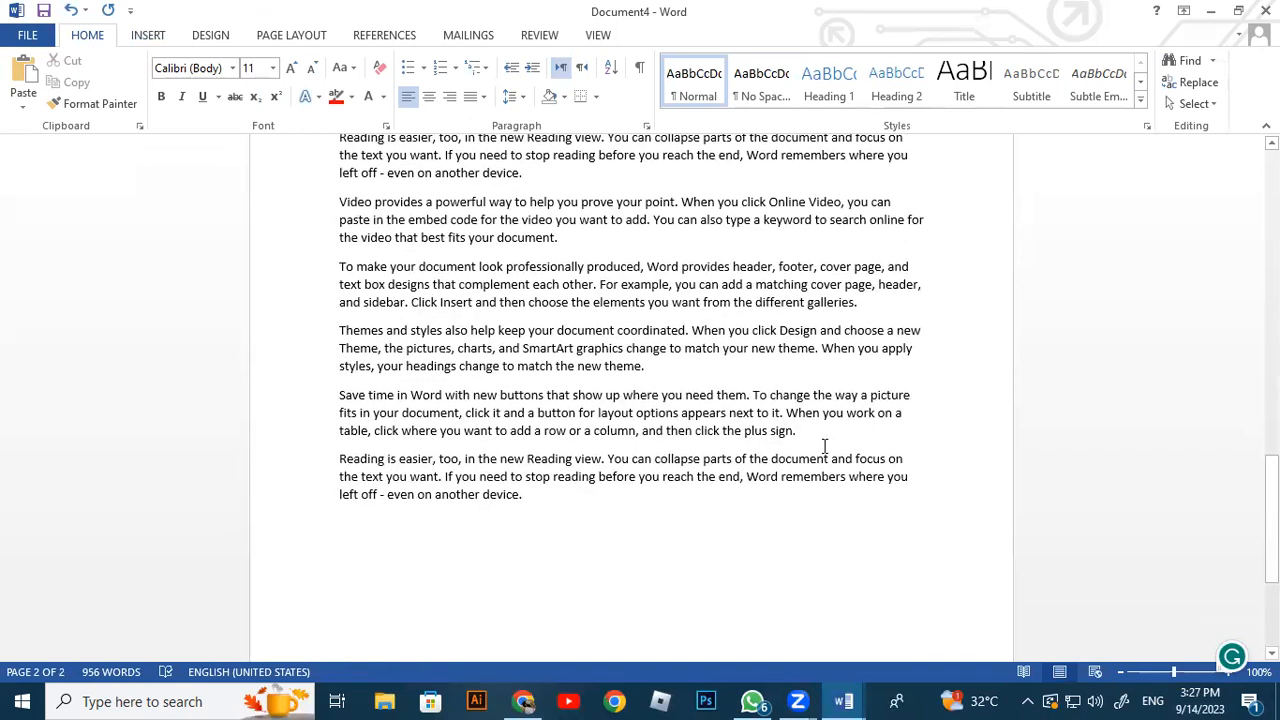
pyautogui.write('=rand')
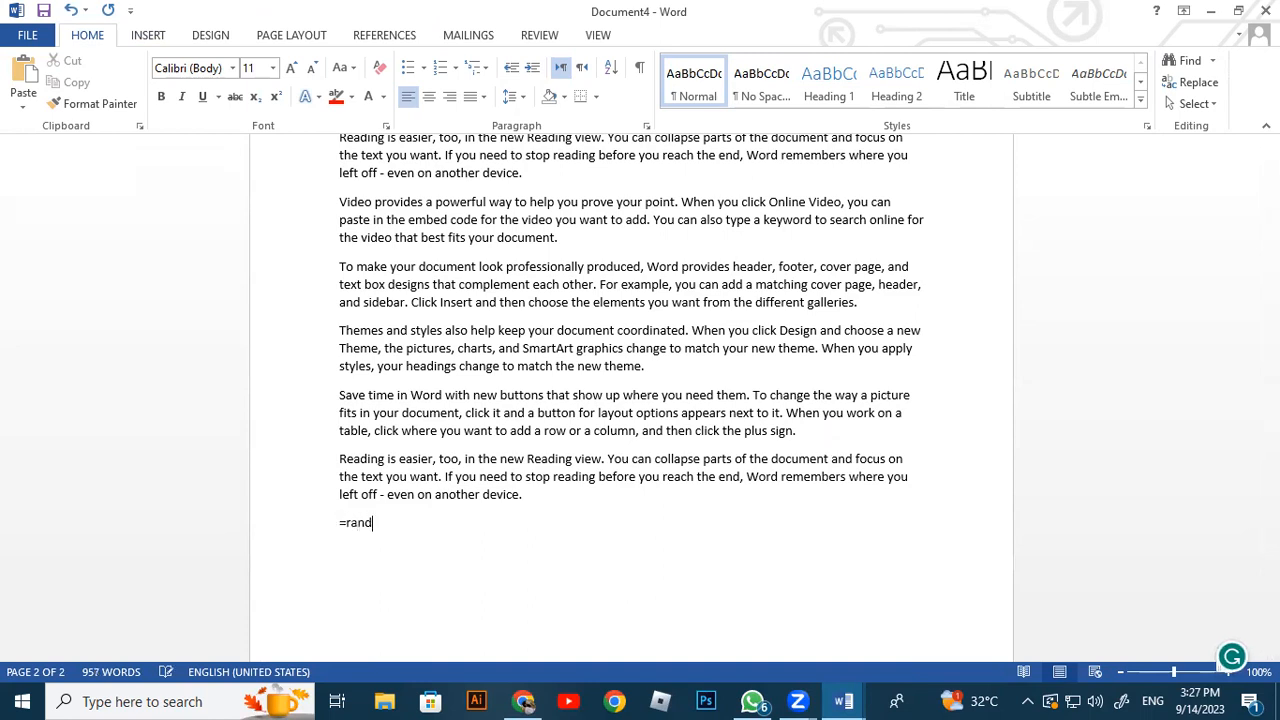
pyautogui.write('(30)')
pyautogui.press('Return')
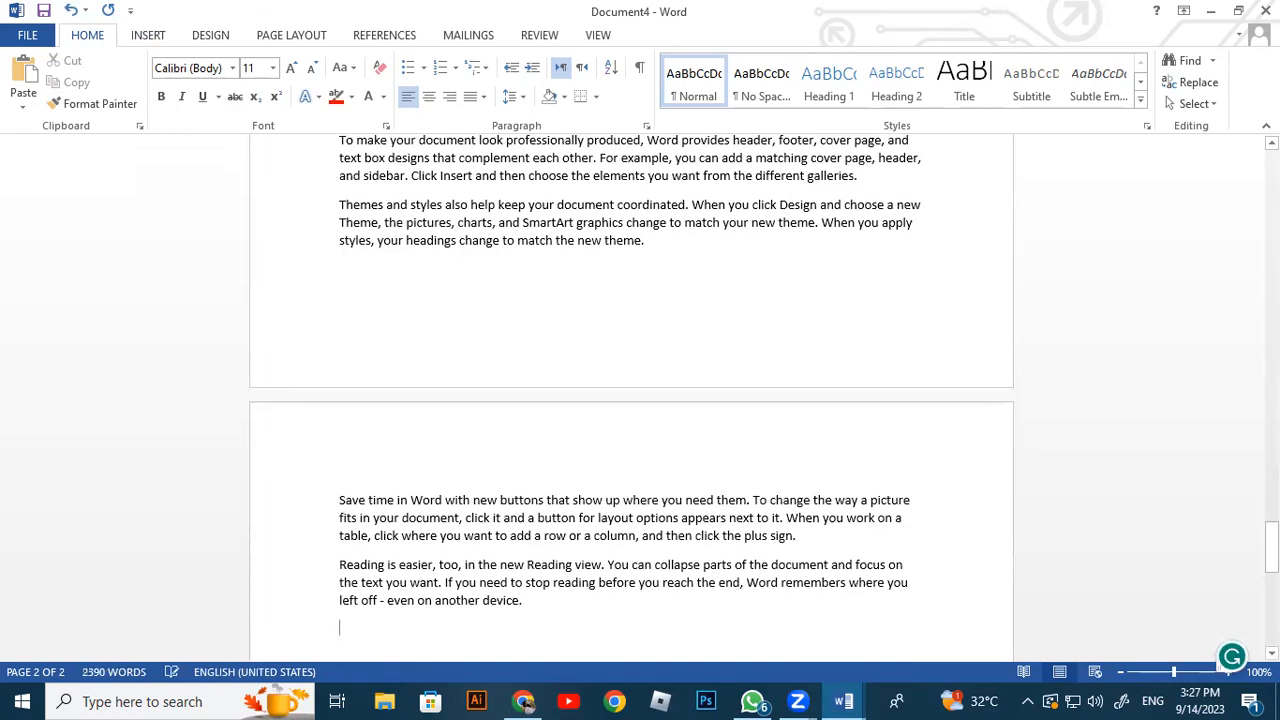
pyautogui.scroll(15, 780, 437)
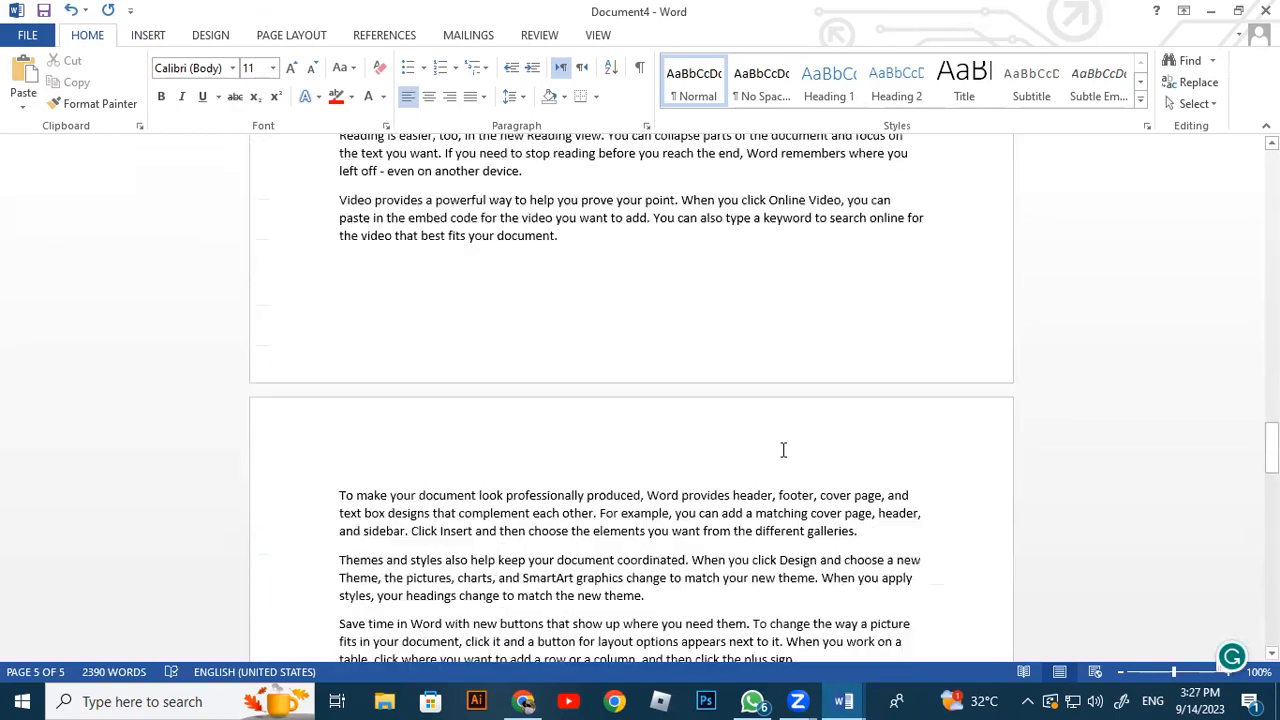
pyautogui.hotkey('ctrl', 'Home')
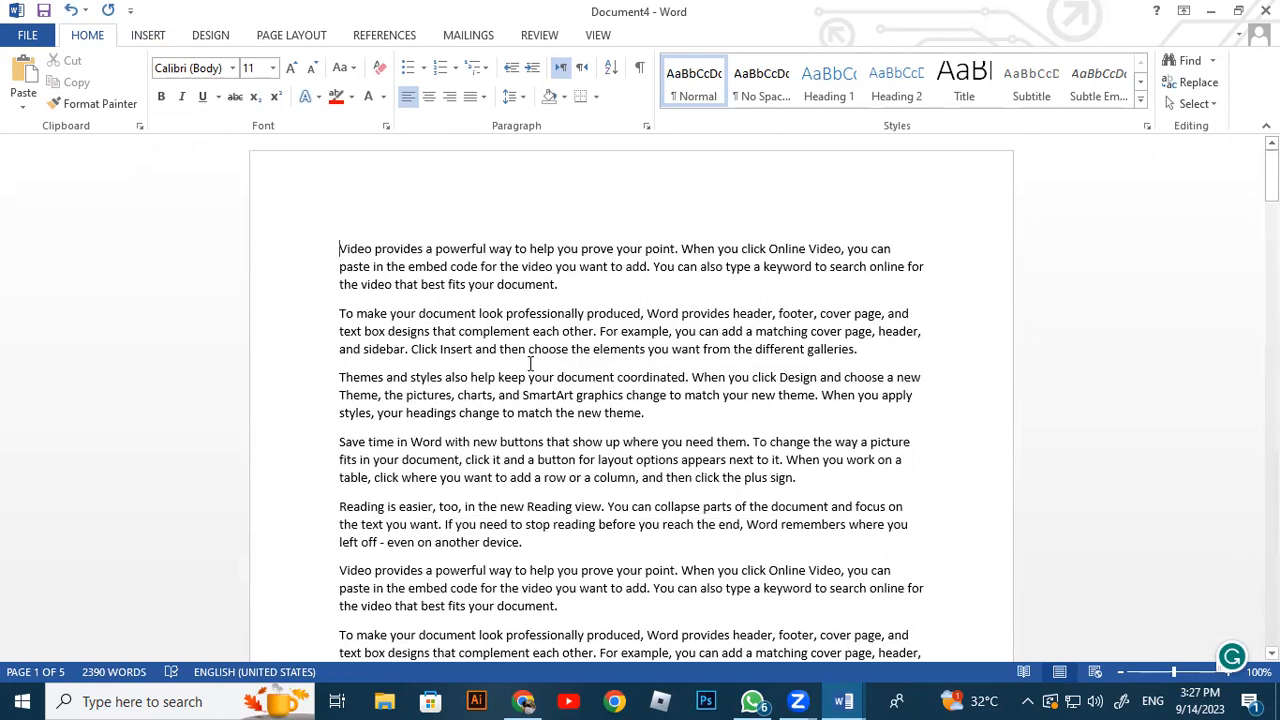
pyautogui.press('Return')
pyautogui.press('Return')
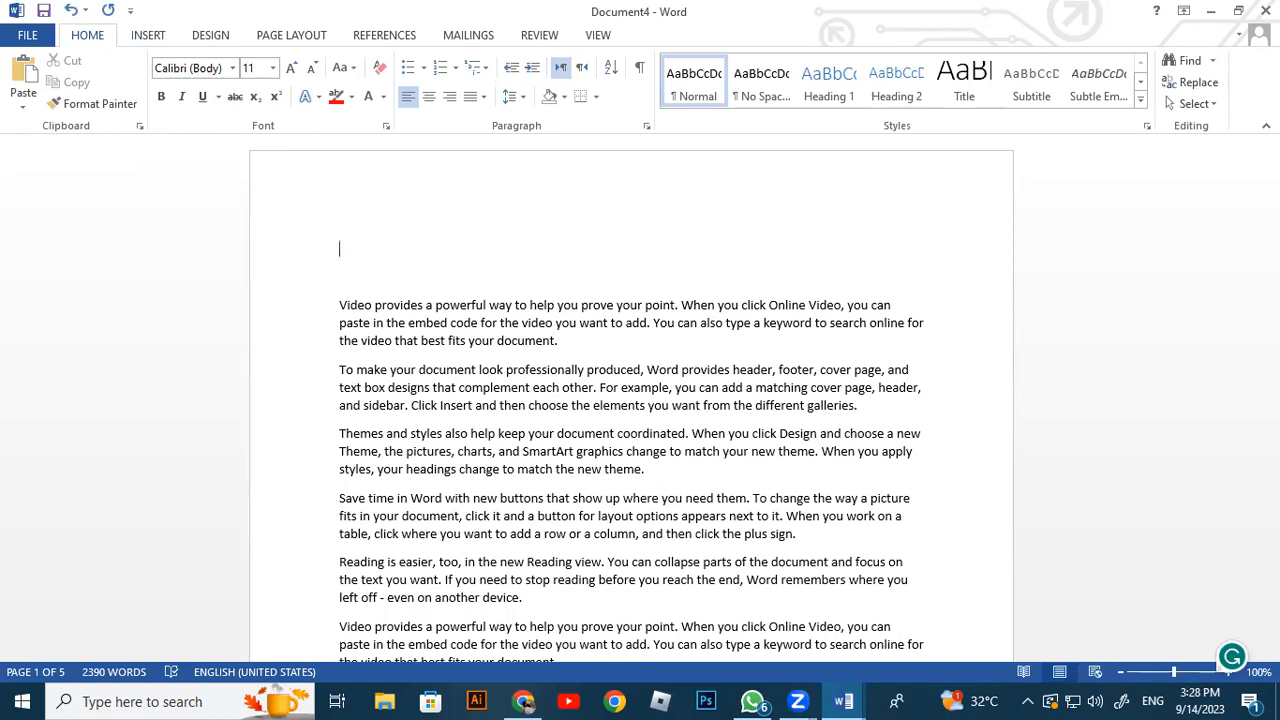
# Type 'Video | Theme | Reading | Make' and format it 16 pt, bold and centred
pyautogui.write('Video | Theme')
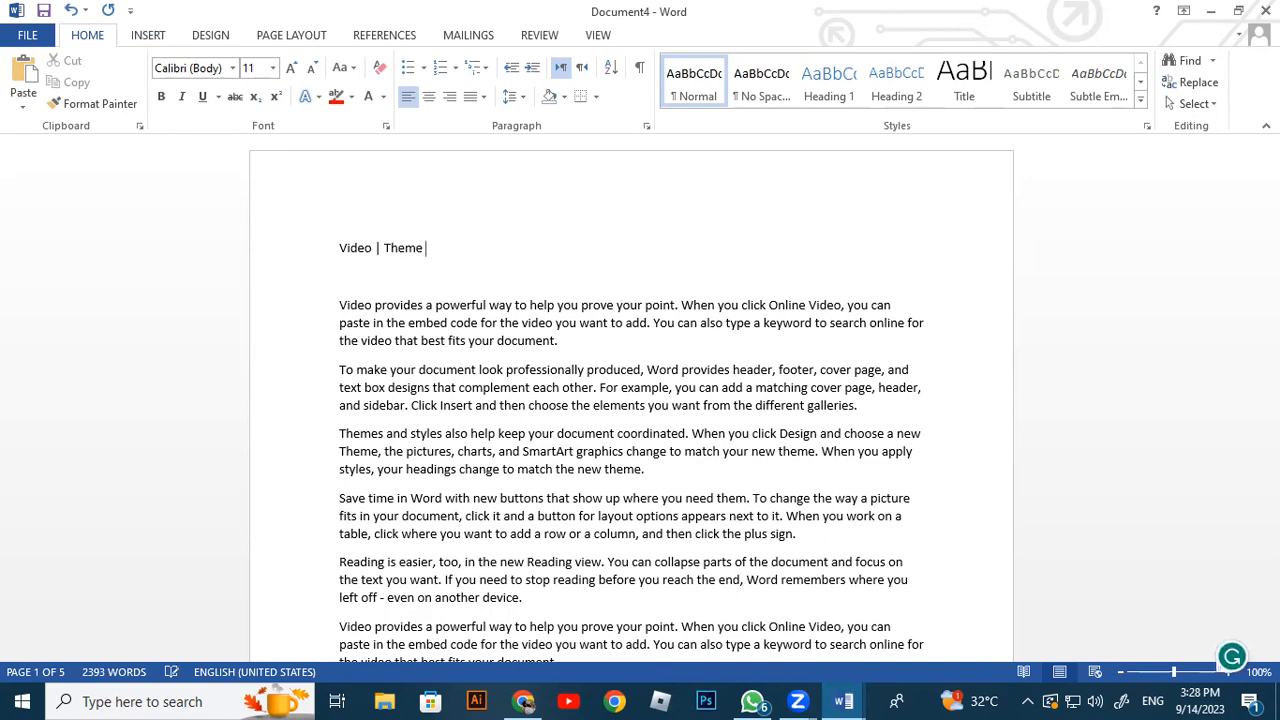
pyautogui.write(' | Reading | Make')
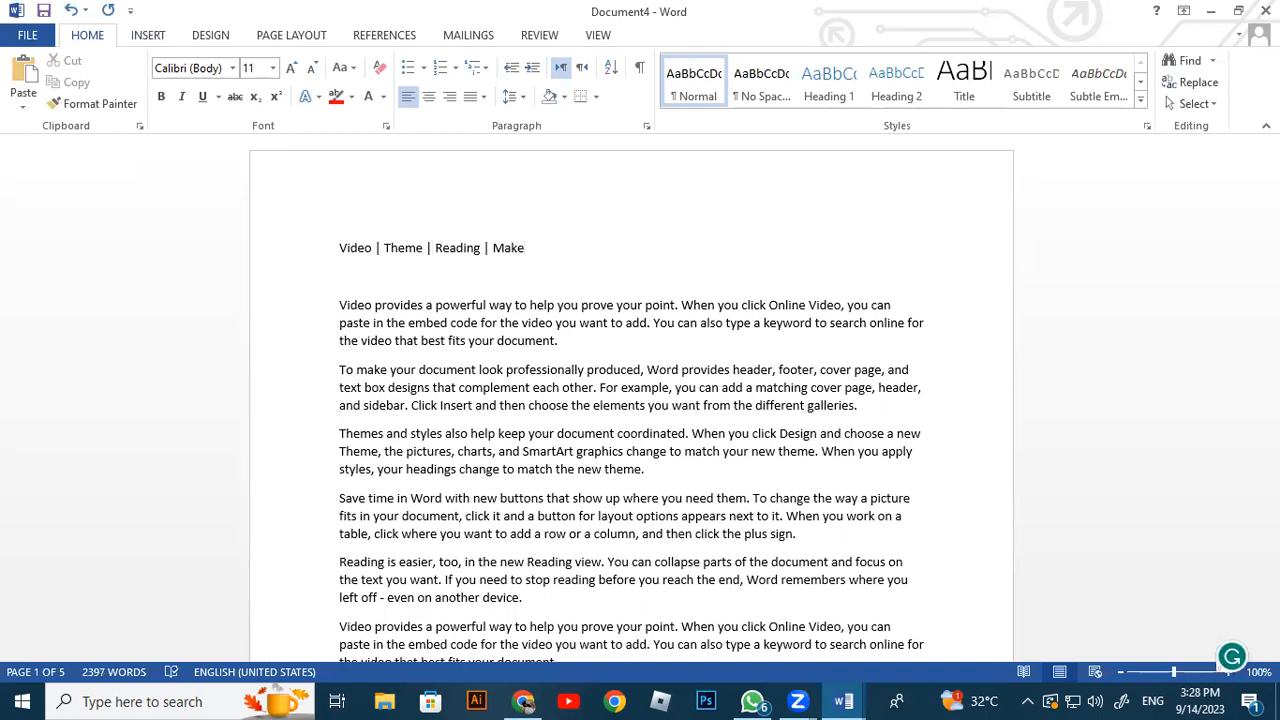
pyautogui.moveTo(528, 248); pyautogui.dragTo(340, 247)
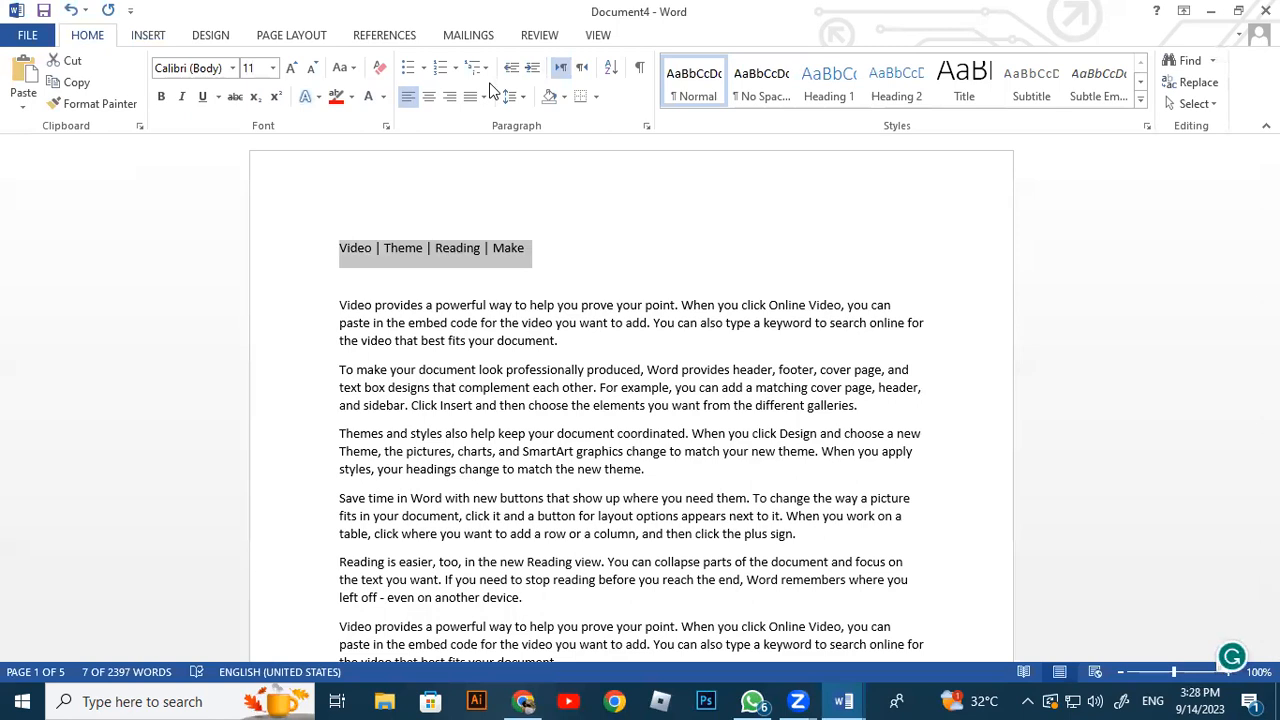
pyautogui.click(292, 70)
pyautogui.click(292, 70)
pyautogui.click(292, 70)
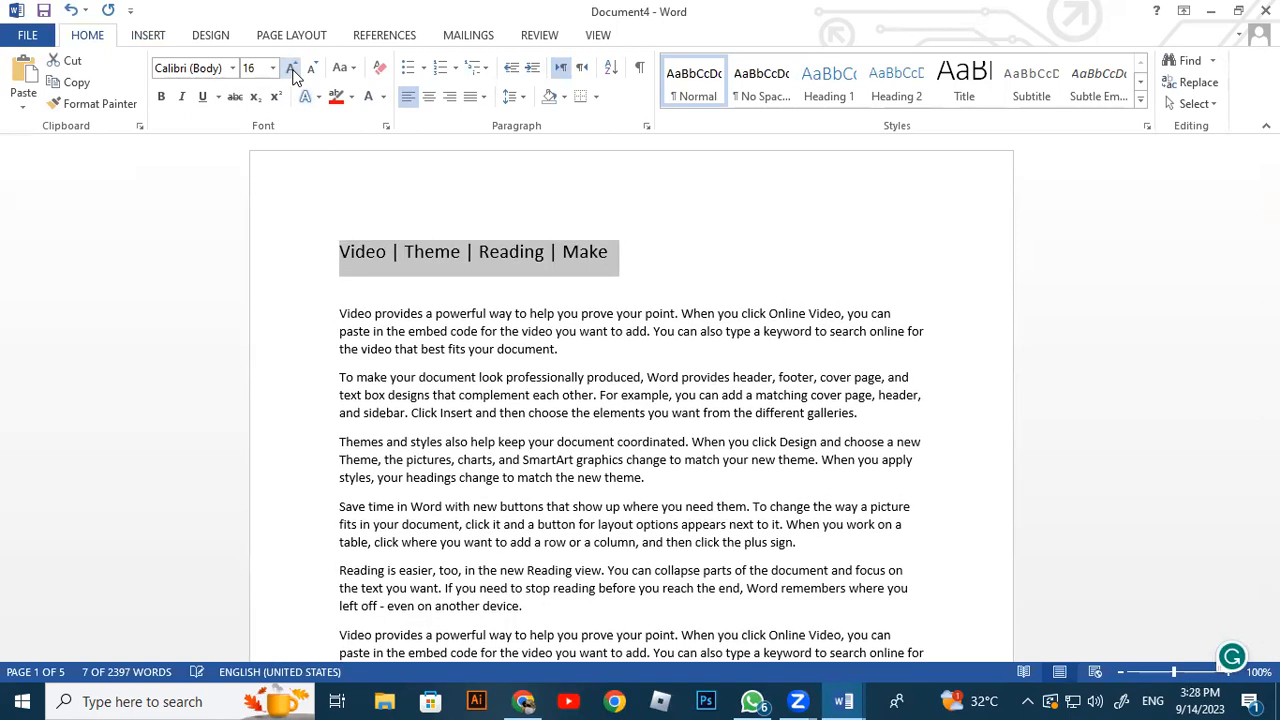
pyautogui.click(161, 98)
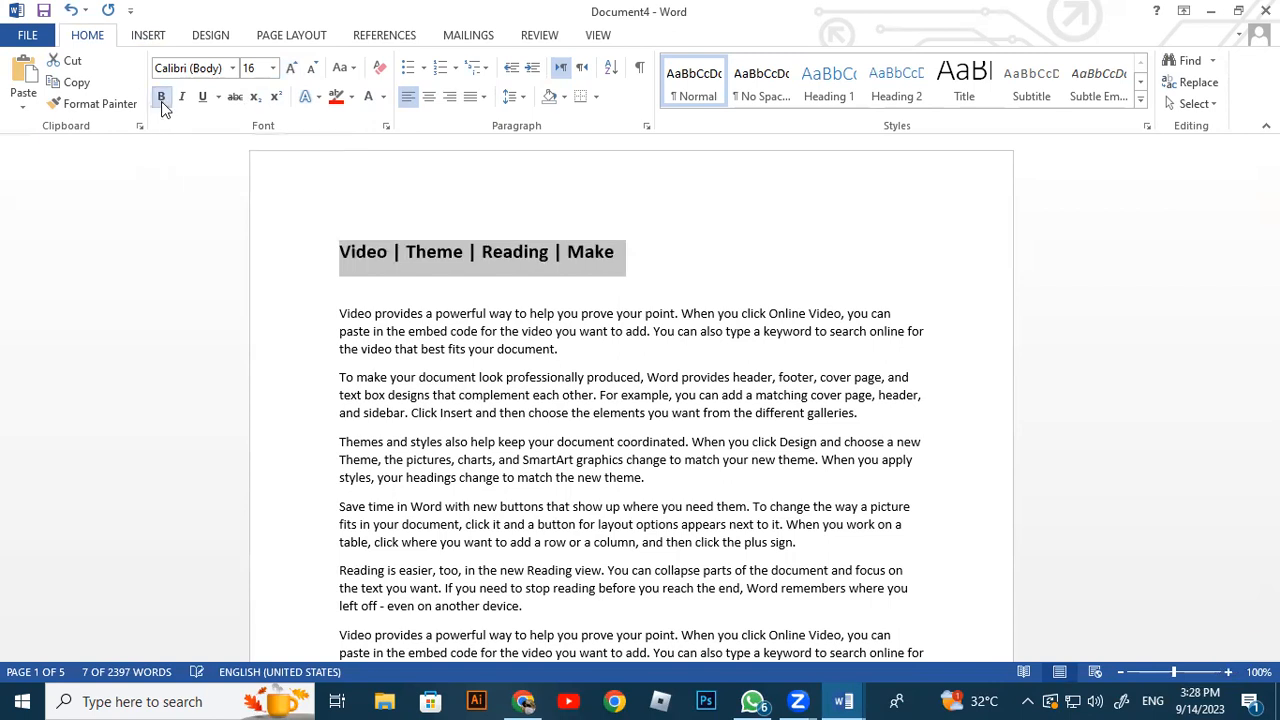
pyautogui.click(432, 98)
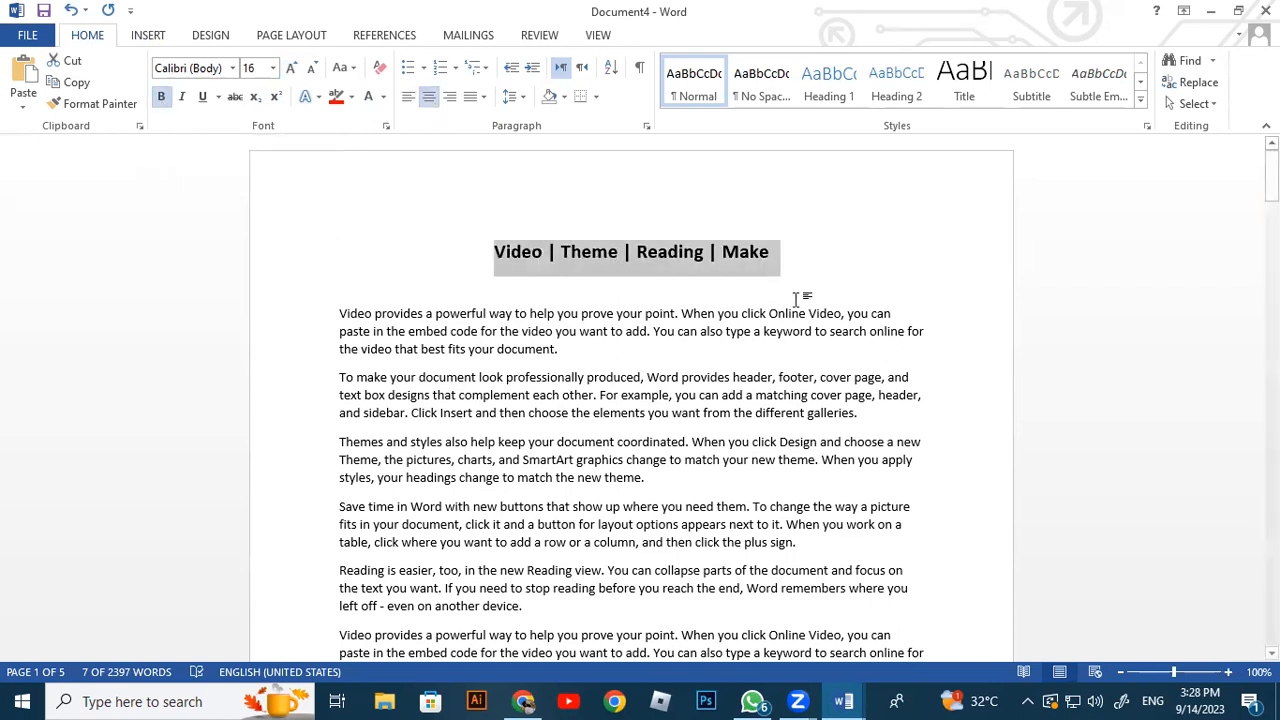
# Add a bookmark named vd at the start of the page-2 Video paragraph
pyautogui.click(739, 256)
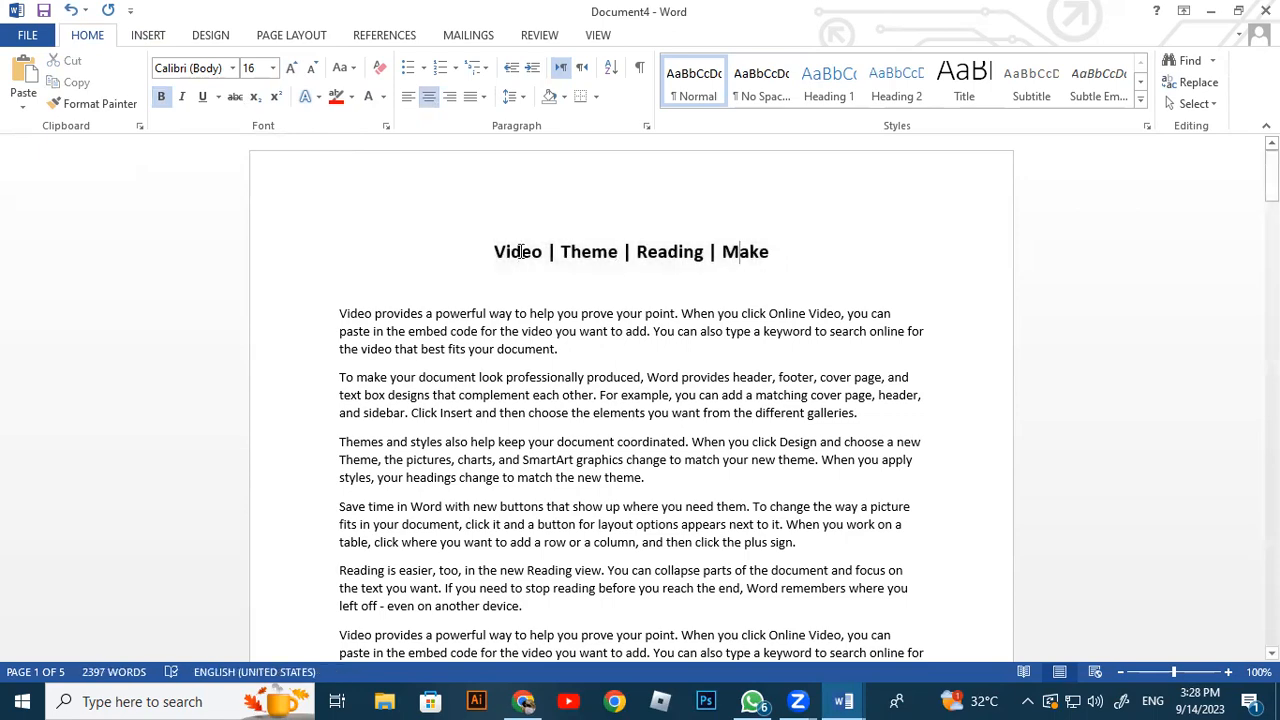
pyautogui.scroll(-15, 519, 252)
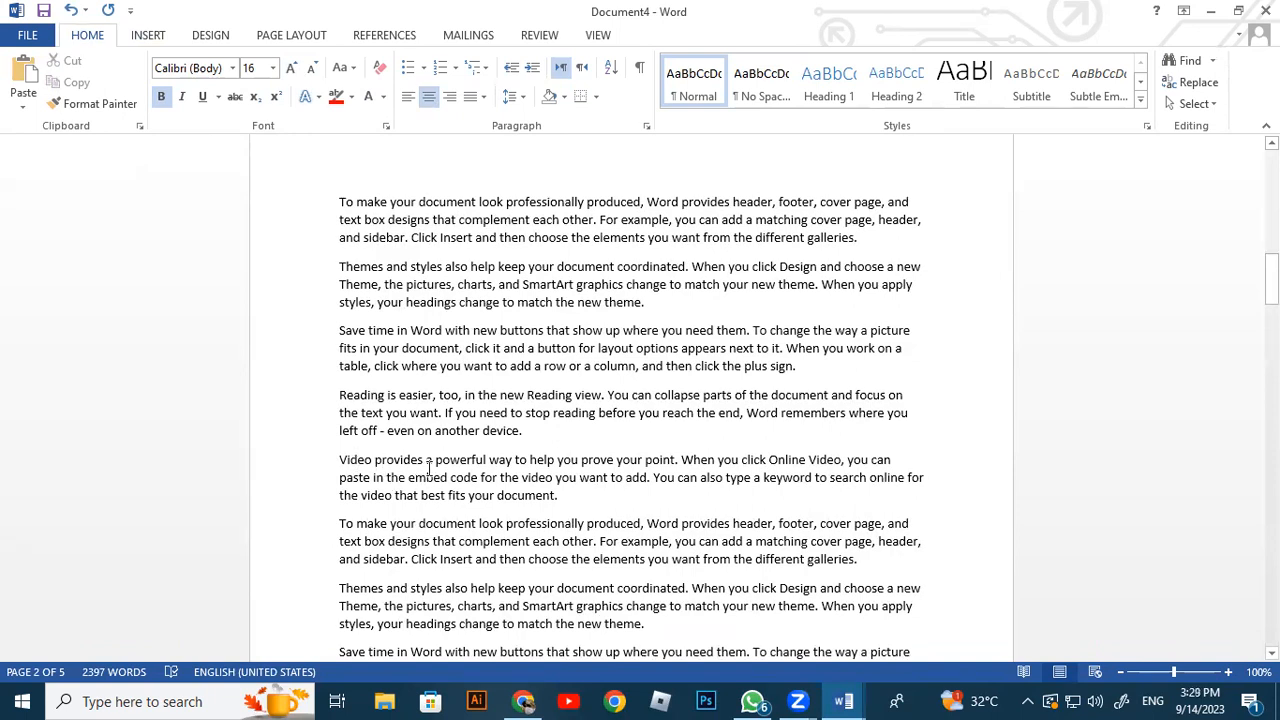
pyautogui.scroll(4, 356, 462)
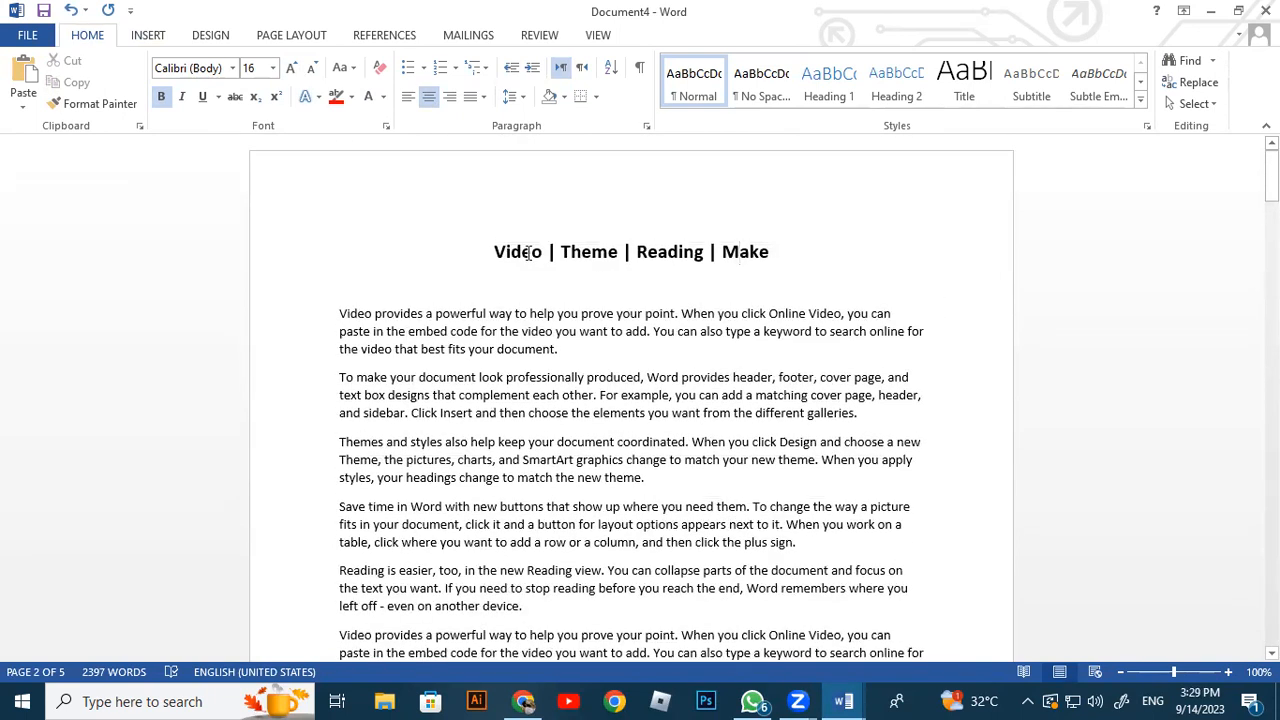
pyautogui.scroll(-15, 529, 270)
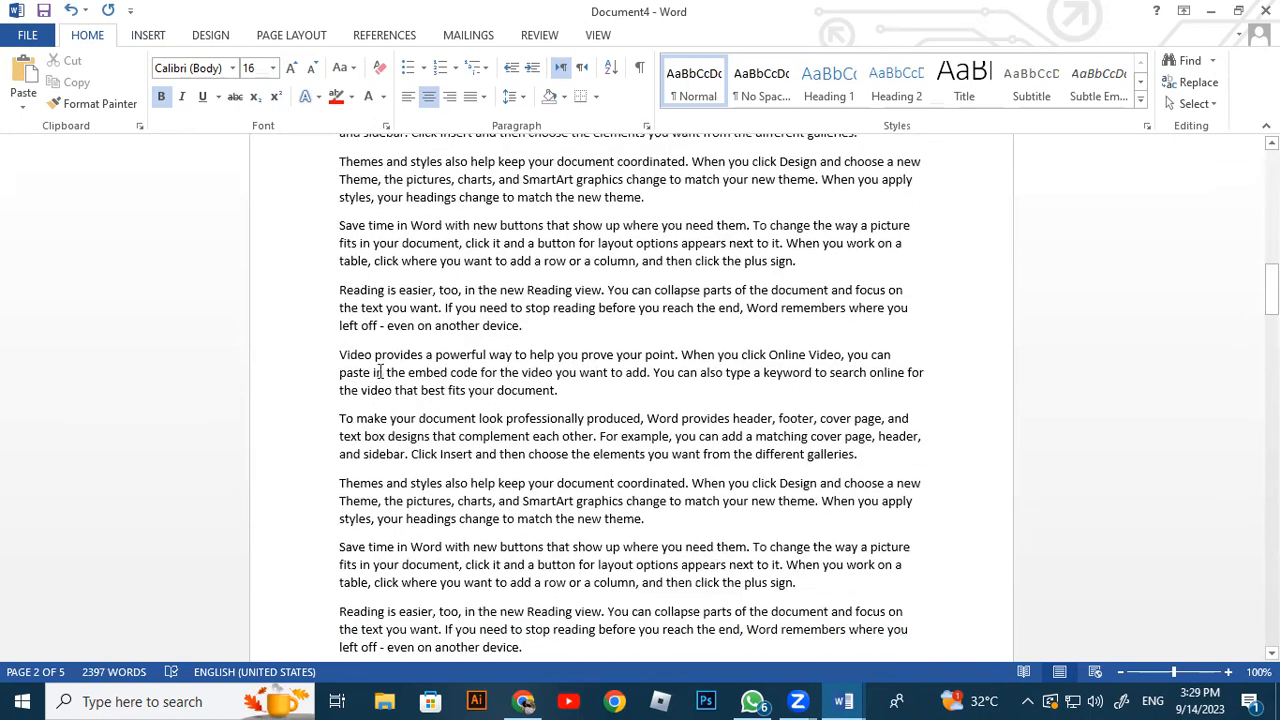
pyautogui.click(358, 355)
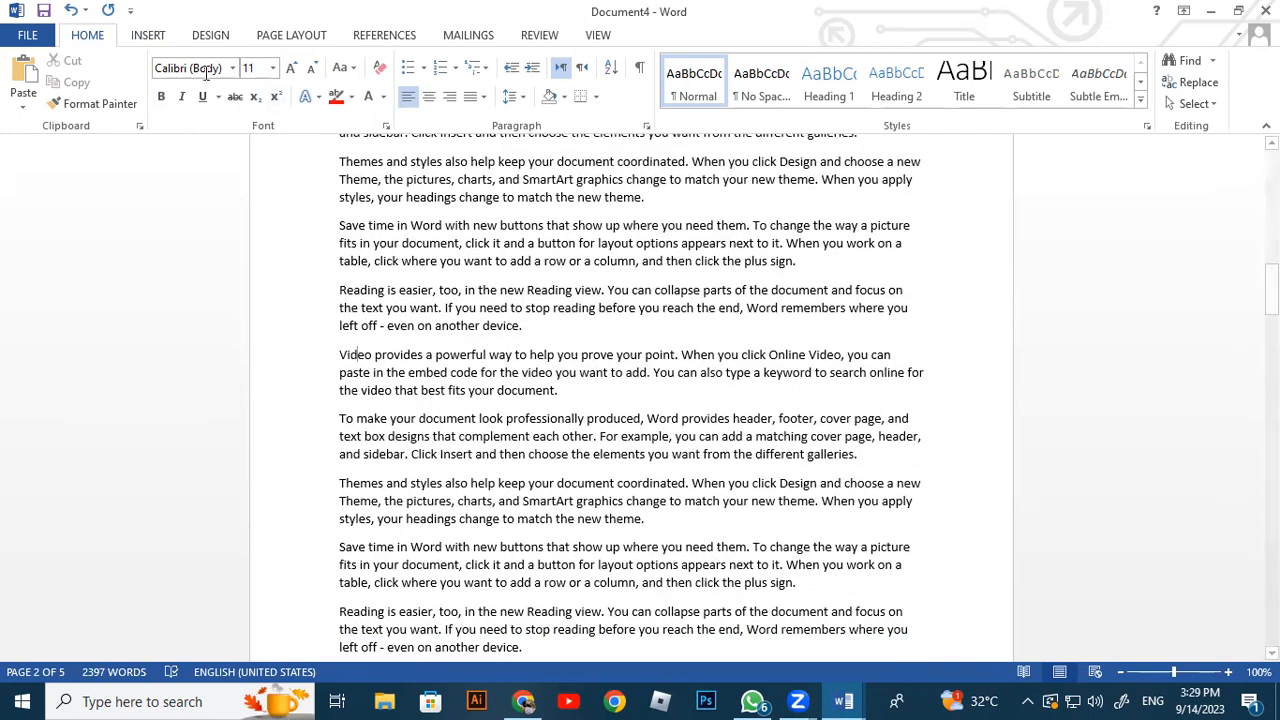
pyautogui.click(143, 38)
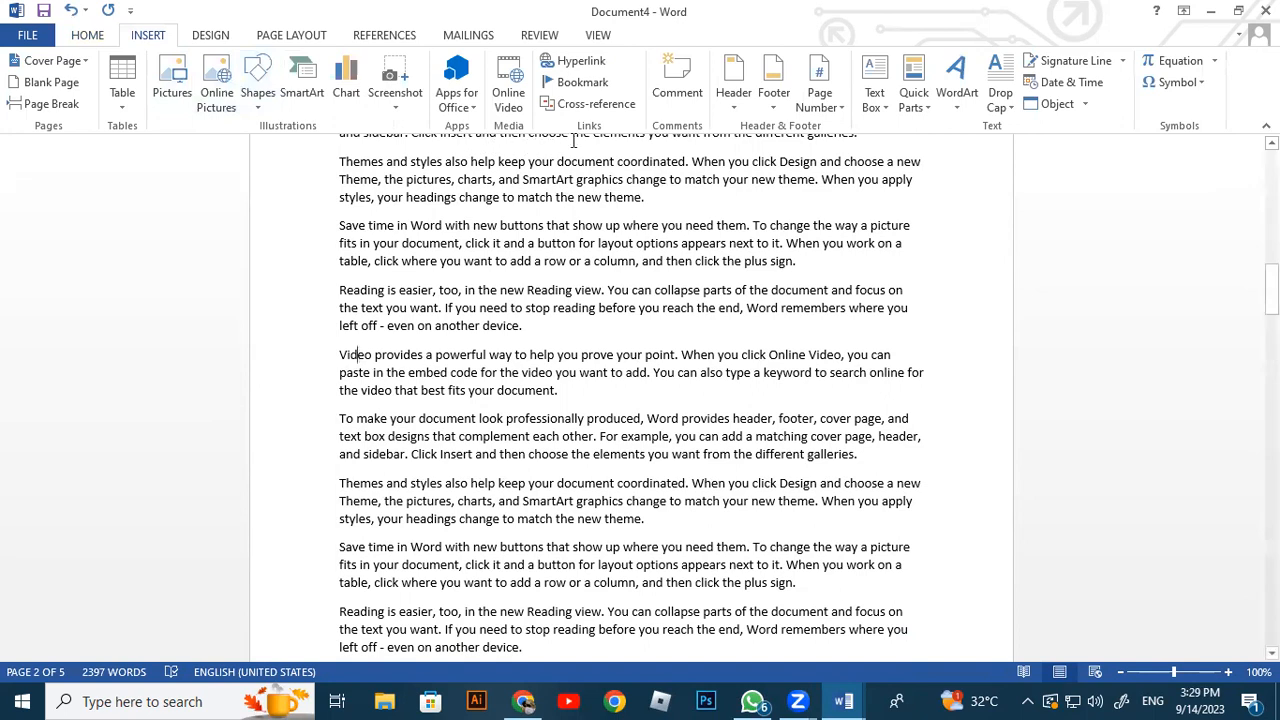
pyautogui.click(602, 88)
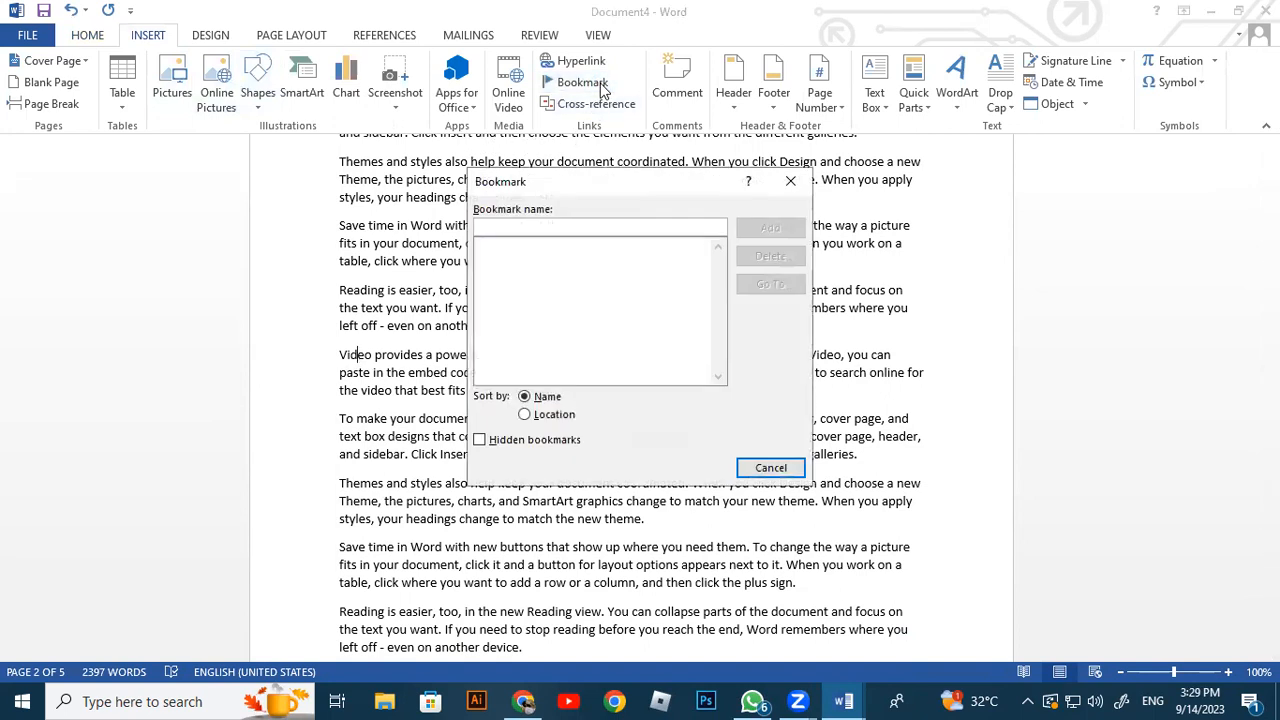
pyautogui.write('vid')
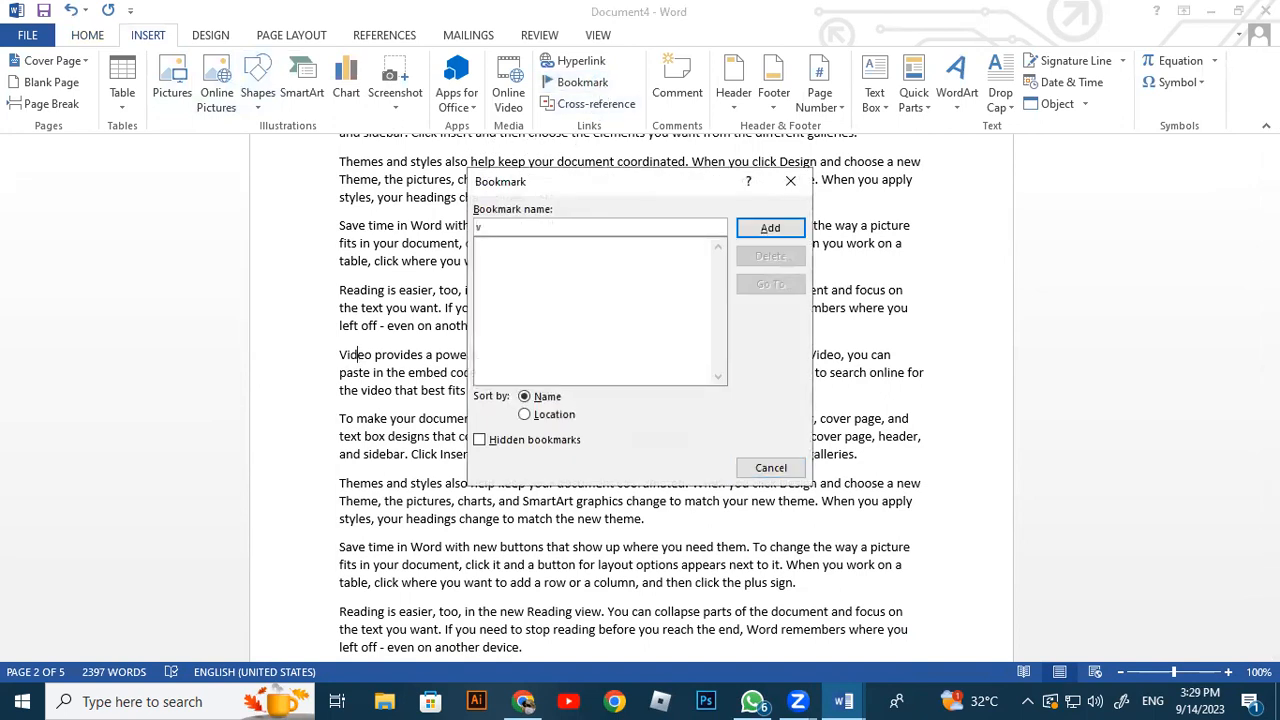
pyautogui.click(754, 233)
pyautogui.scroll(15, 754, 233)
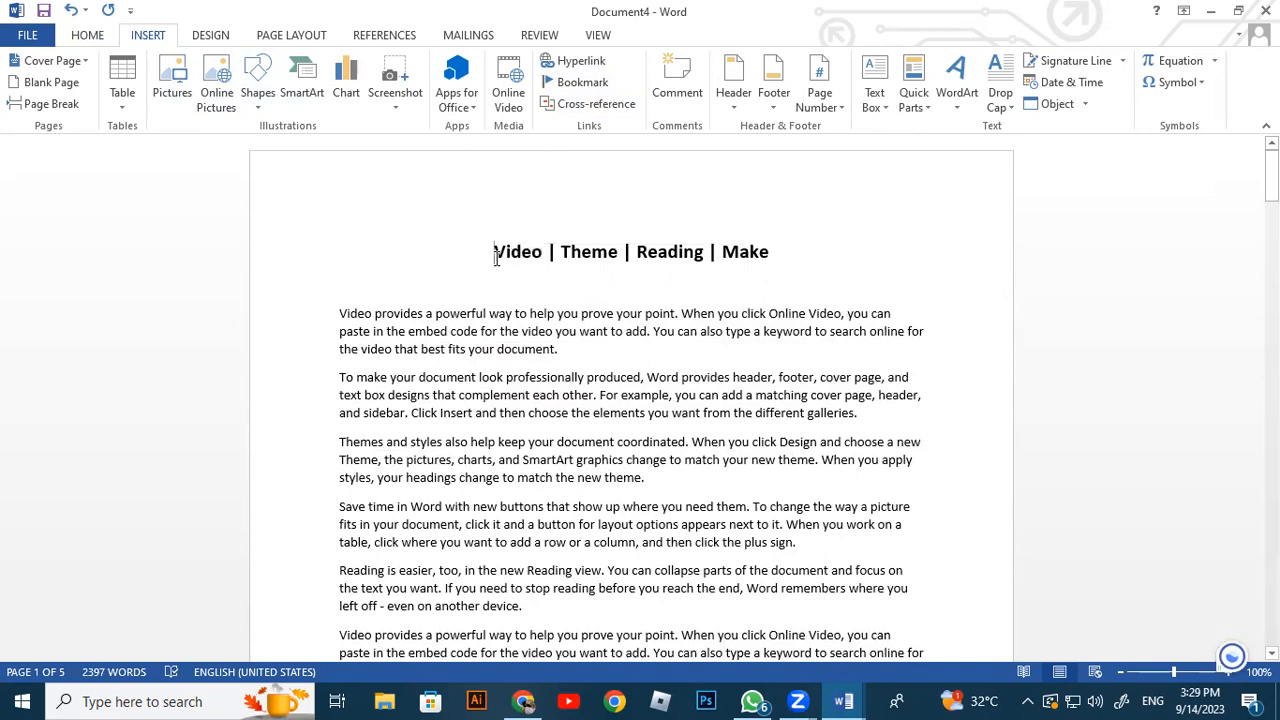
# Hyperlink the menu-line word Video to the vd bookmark in this document
pyautogui.doubleClick(520, 253)
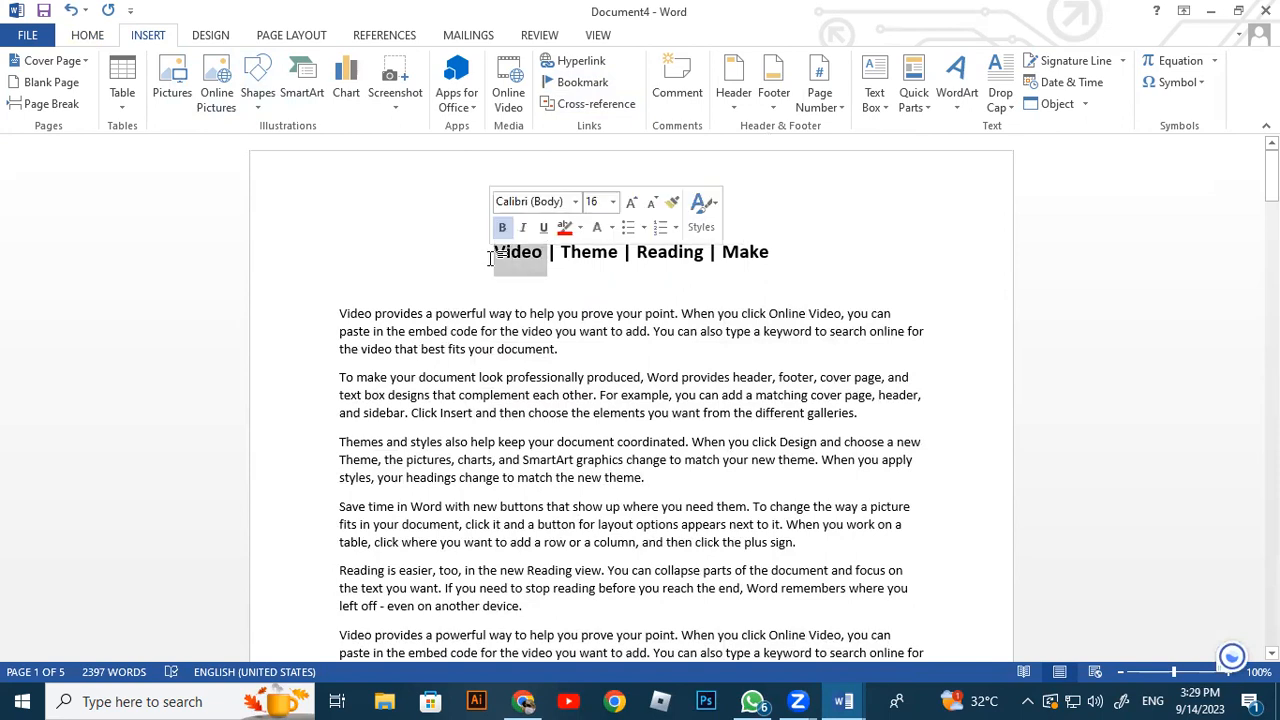
pyautogui.click(578, 62)
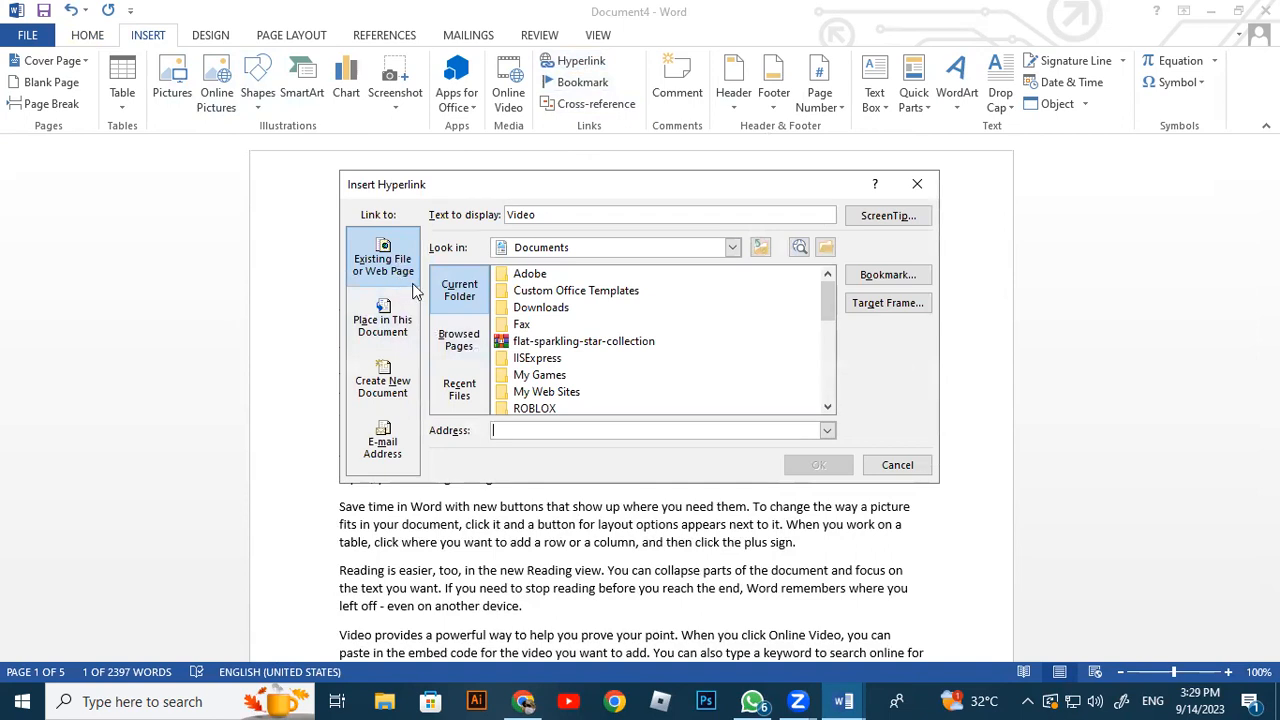
pyautogui.click(390, 334)
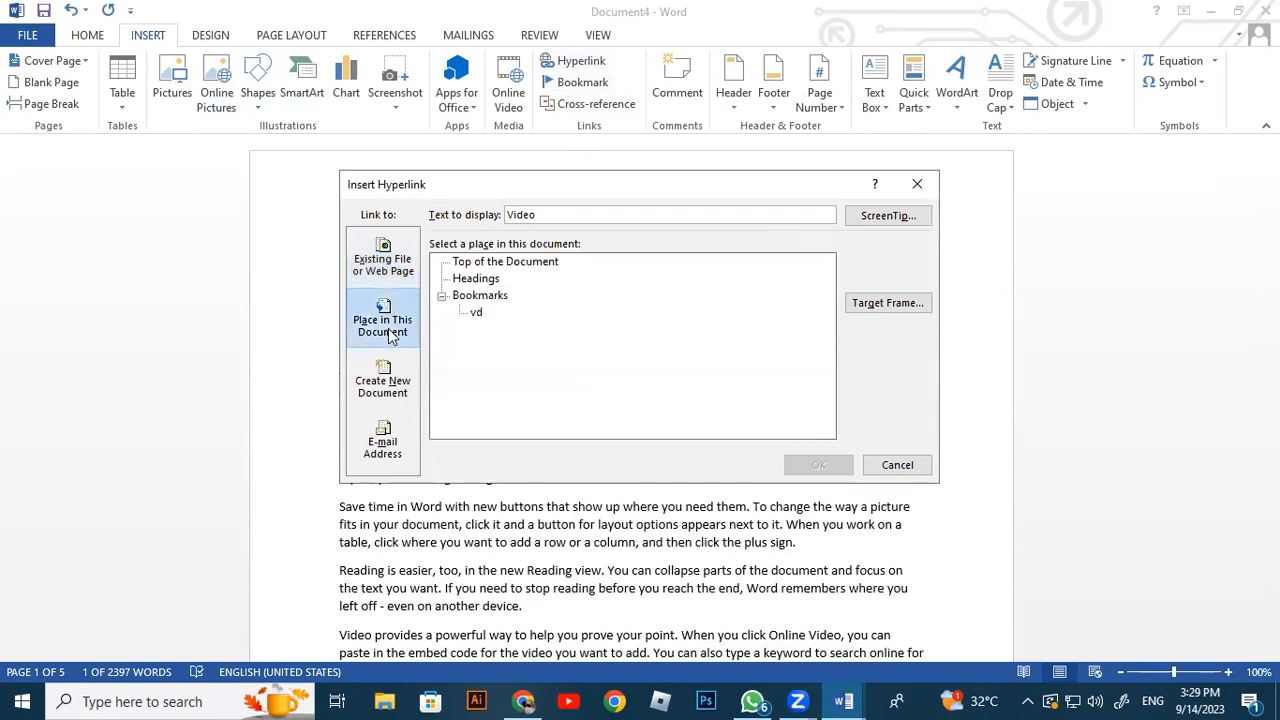
pyautogui.click(476, 313)
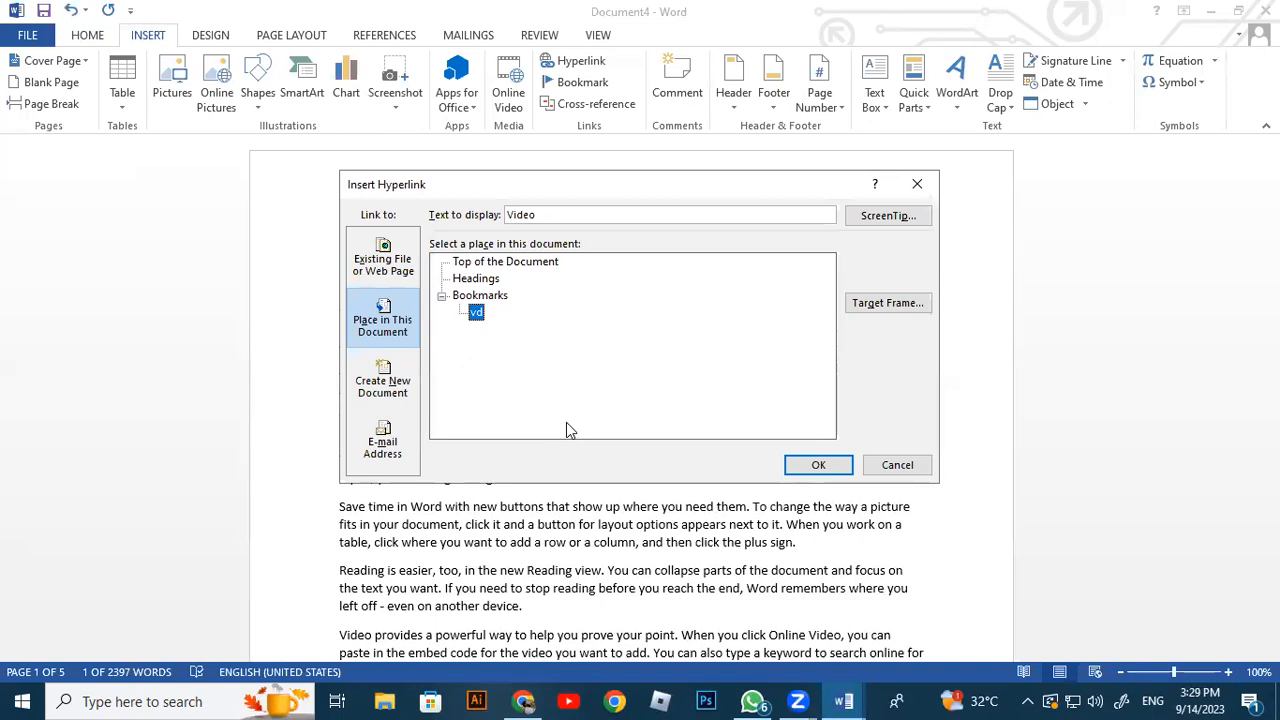
pyautogui.click(811, 464)
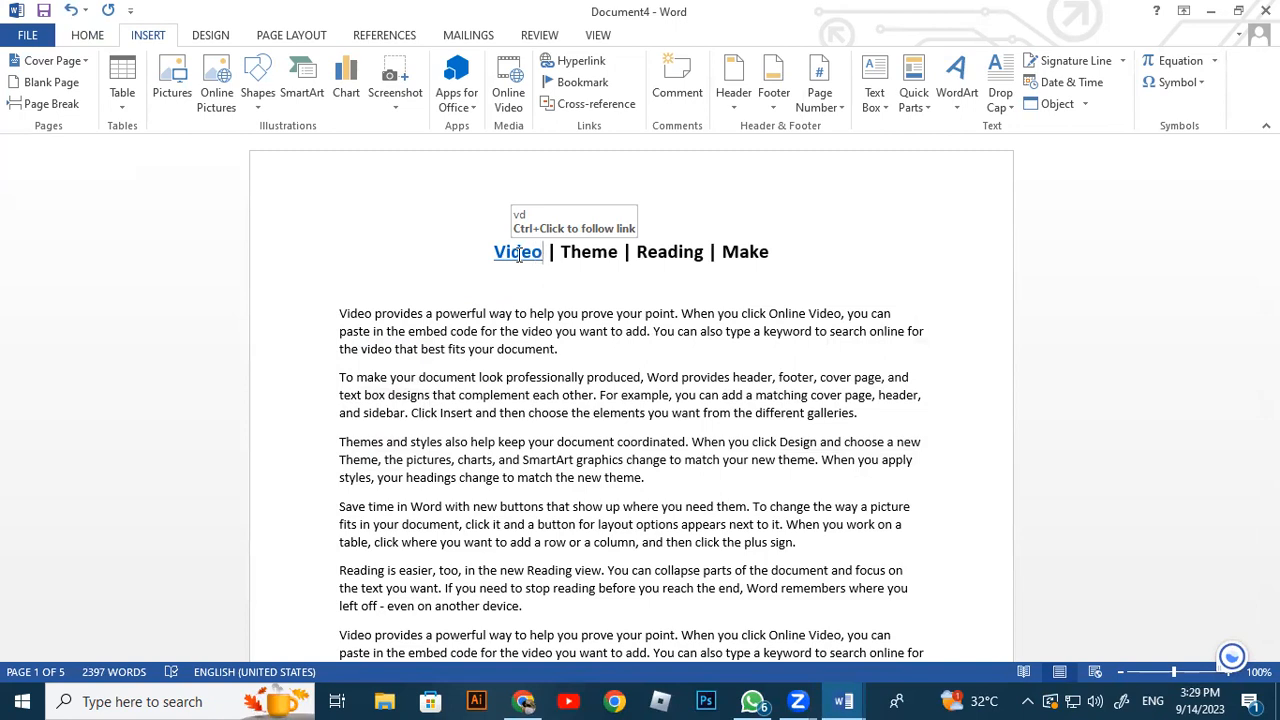
# Insert a bookmark named sa just before 'Save time in Word' on page 3
pyautogui.scroll(-20, 518, 254)
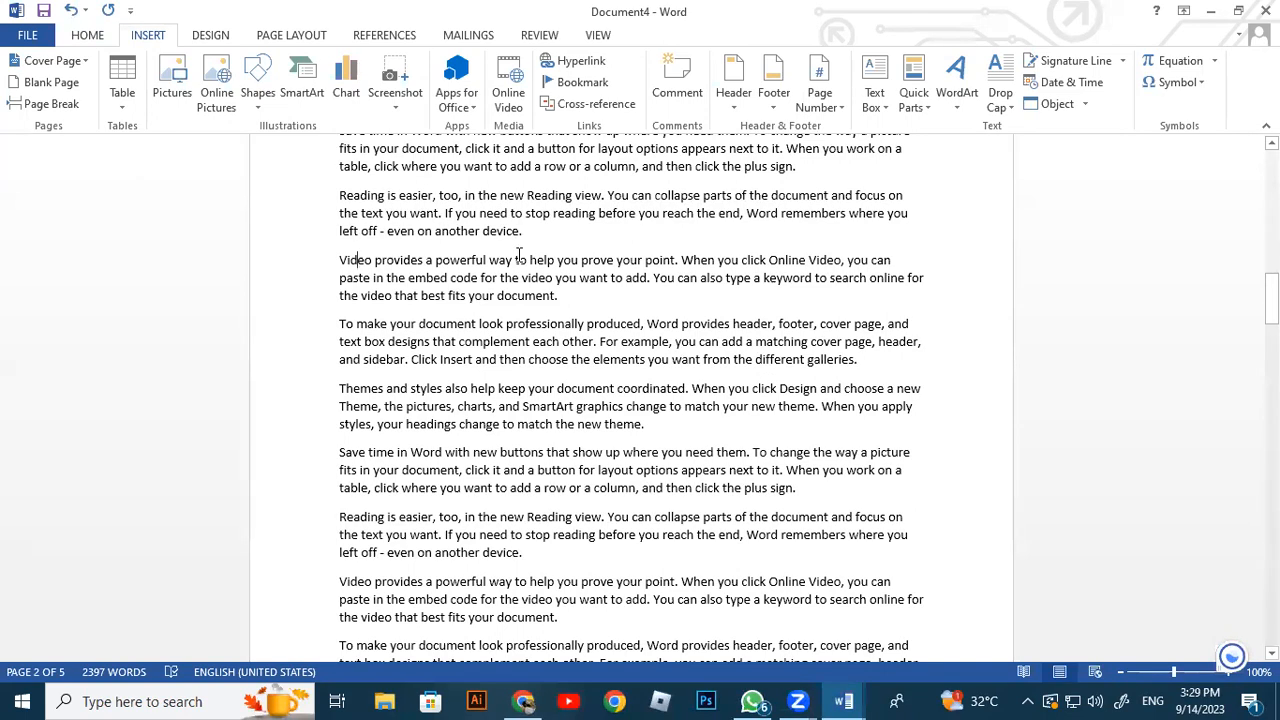
pyautogui.scroll(-10, 446, 388)
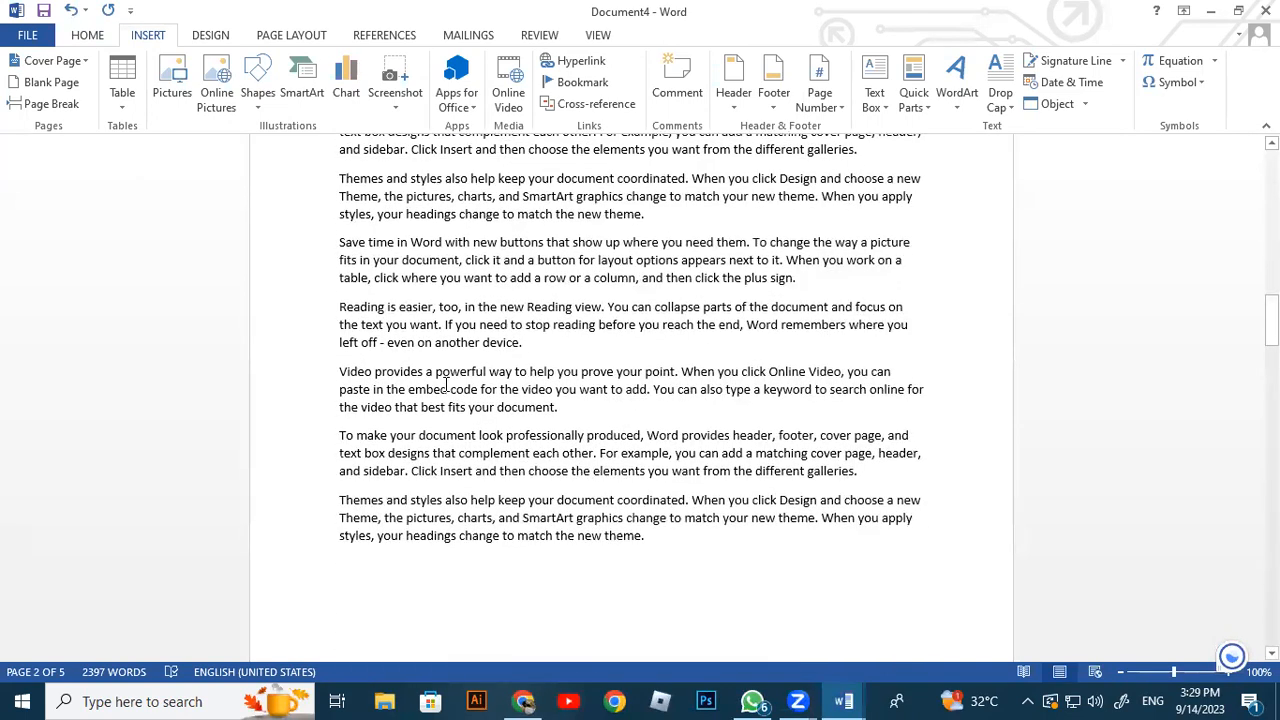
pyautogui.click(352, 272)
pyautogui.click(576, 82)
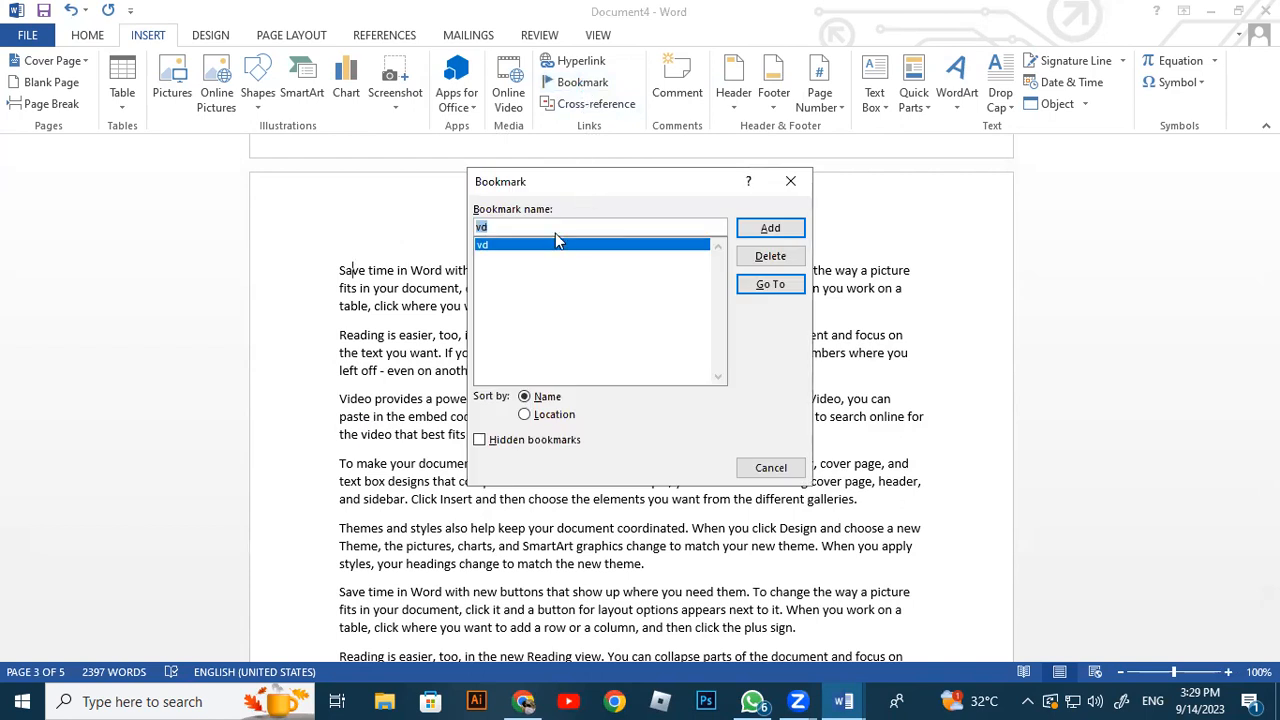
pyautogui.write('sa')
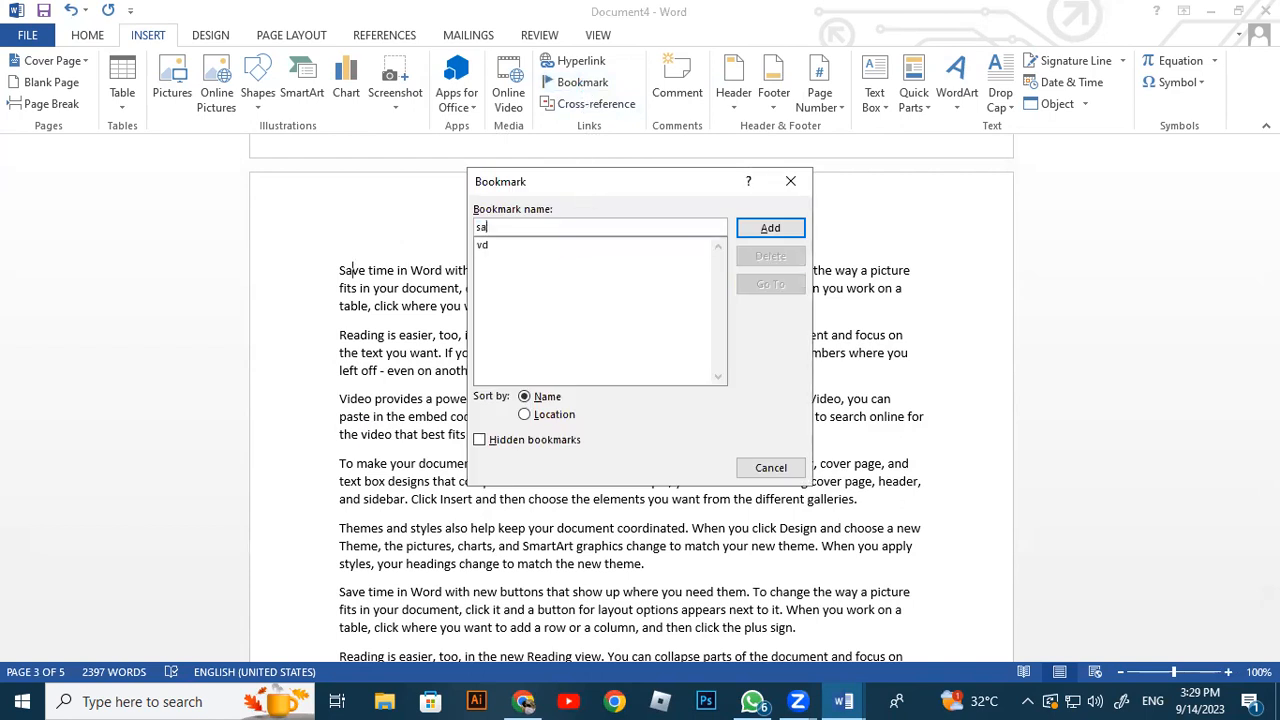
pyautogui.click(770, 228)
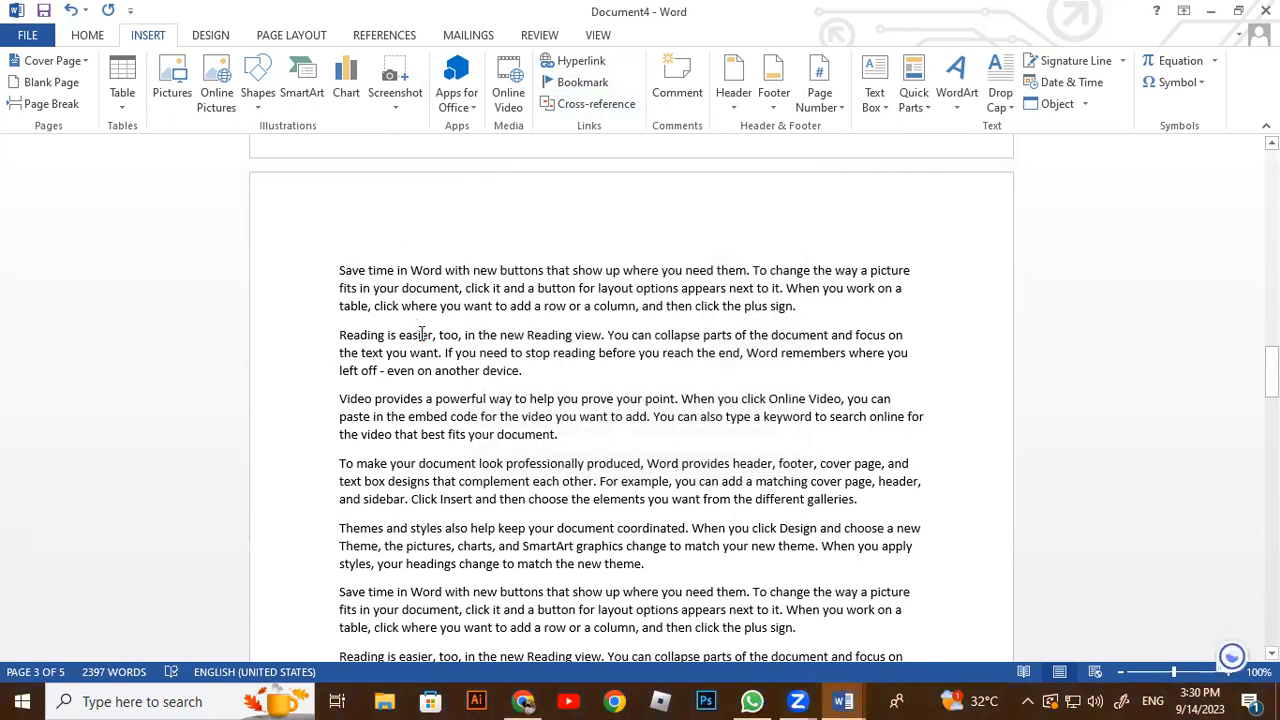
pyautogui.scroll(-5, 538, 352)
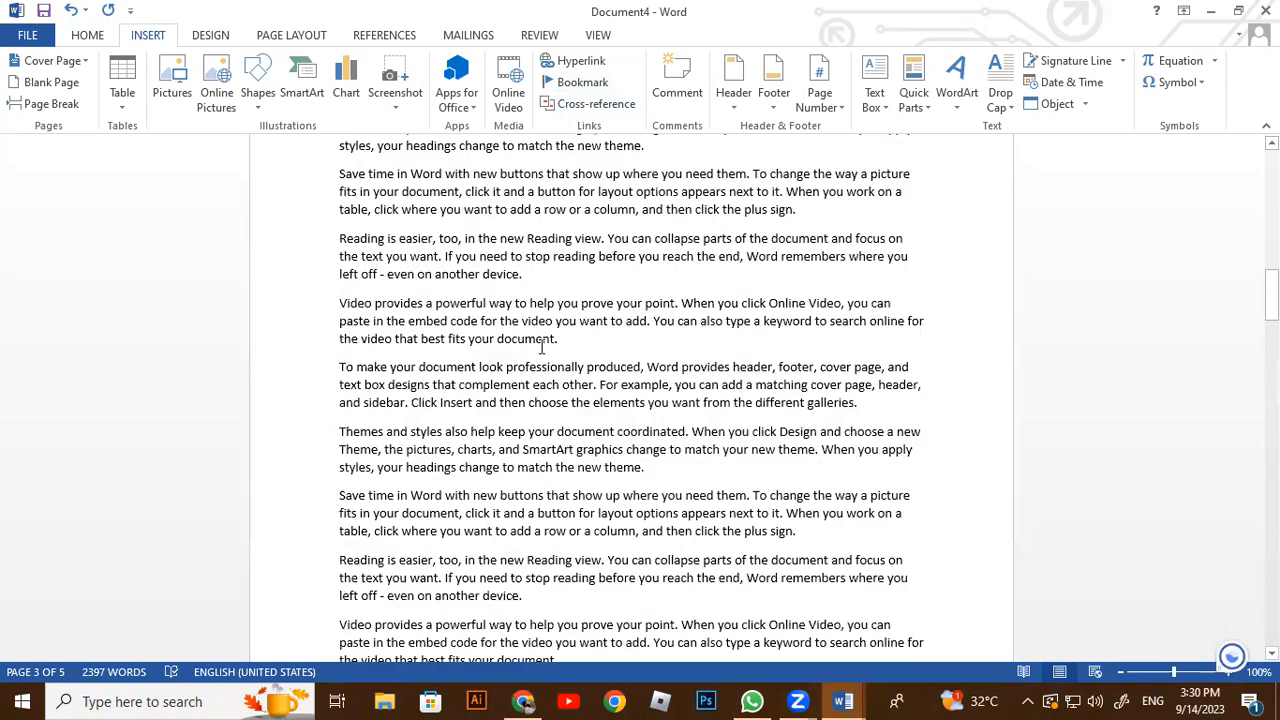
pyautogui.scroll(15, 540, 345)
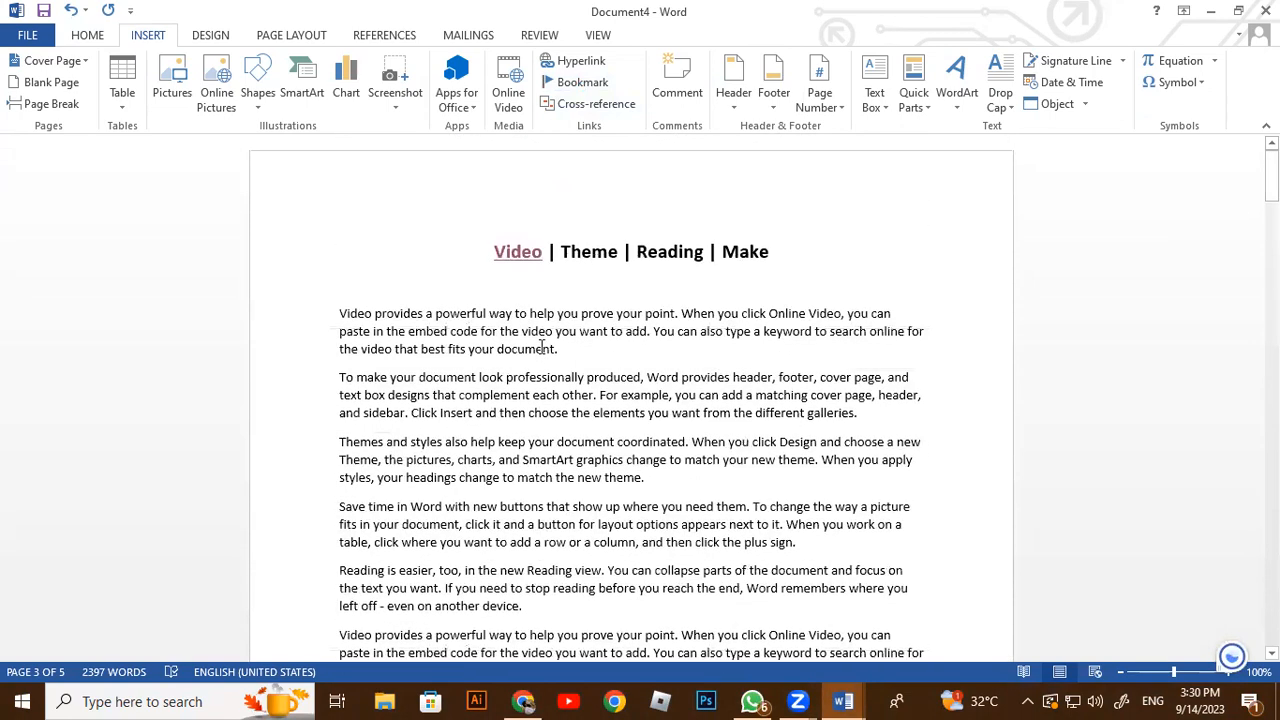
# Replace the menu-line word Make with Save
pyautogui.moveTo(772, 252); pyautogui.dragTo(750, 252)
pyautogui.click(727, 256)
pyautogui.write('SAVE')
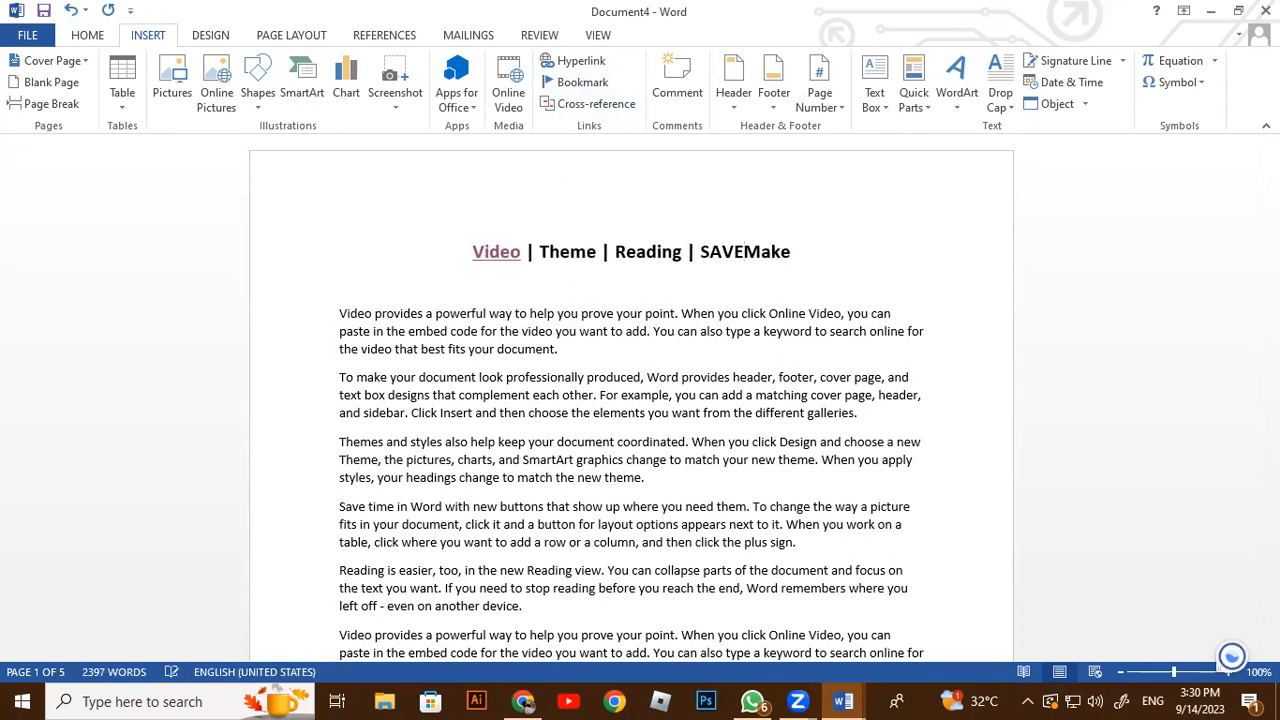
pyautogui.press('Left')
pyautogui.press('Left')
pyautogui.write('ave')
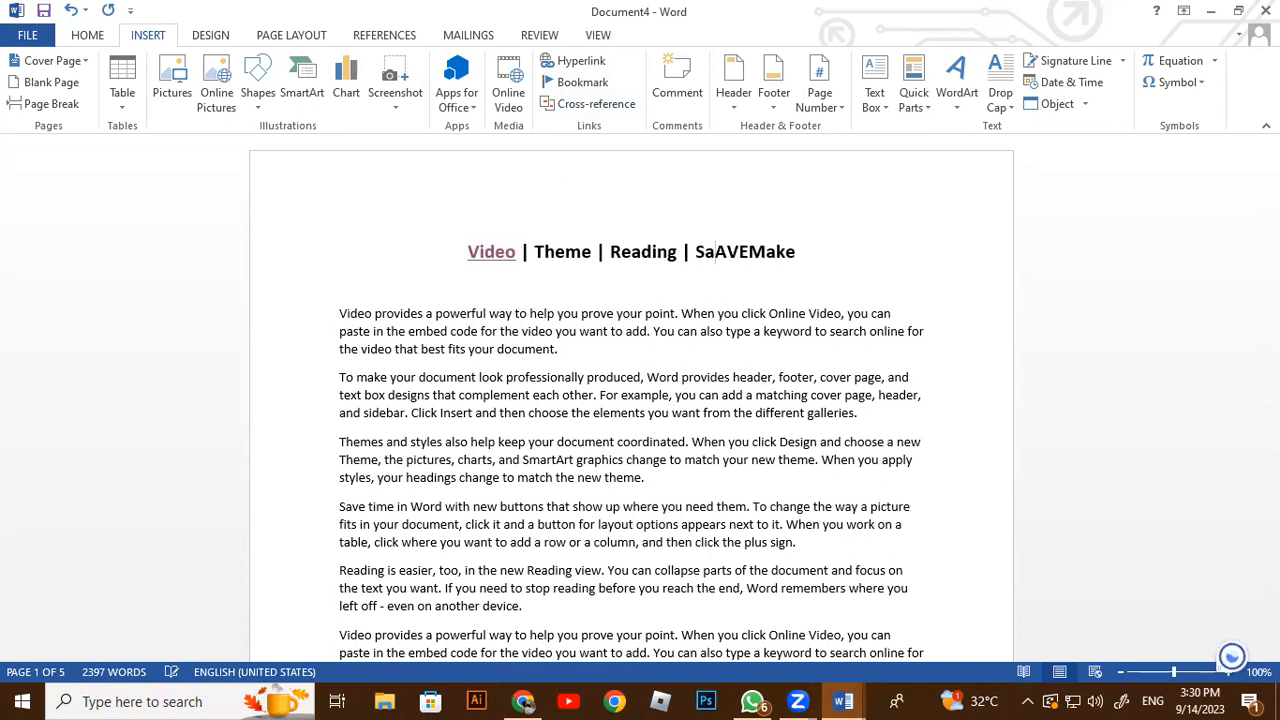
pyautogui.press('Delete')
pyautogui.press('Delete')
pyautogui.press('Delete')
pyautogui.press('Delete')
pyautogui.press('Delete')
pyautogui.press('Delete')
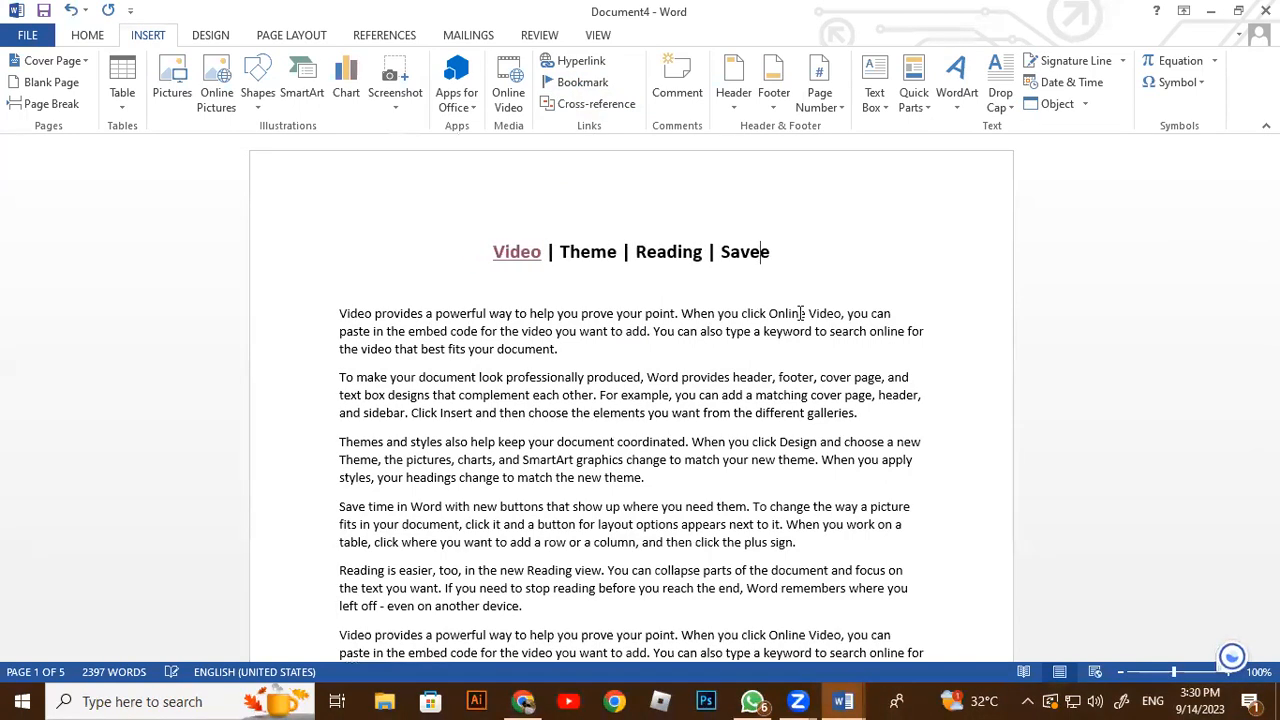
pyautogui.press('Delete')
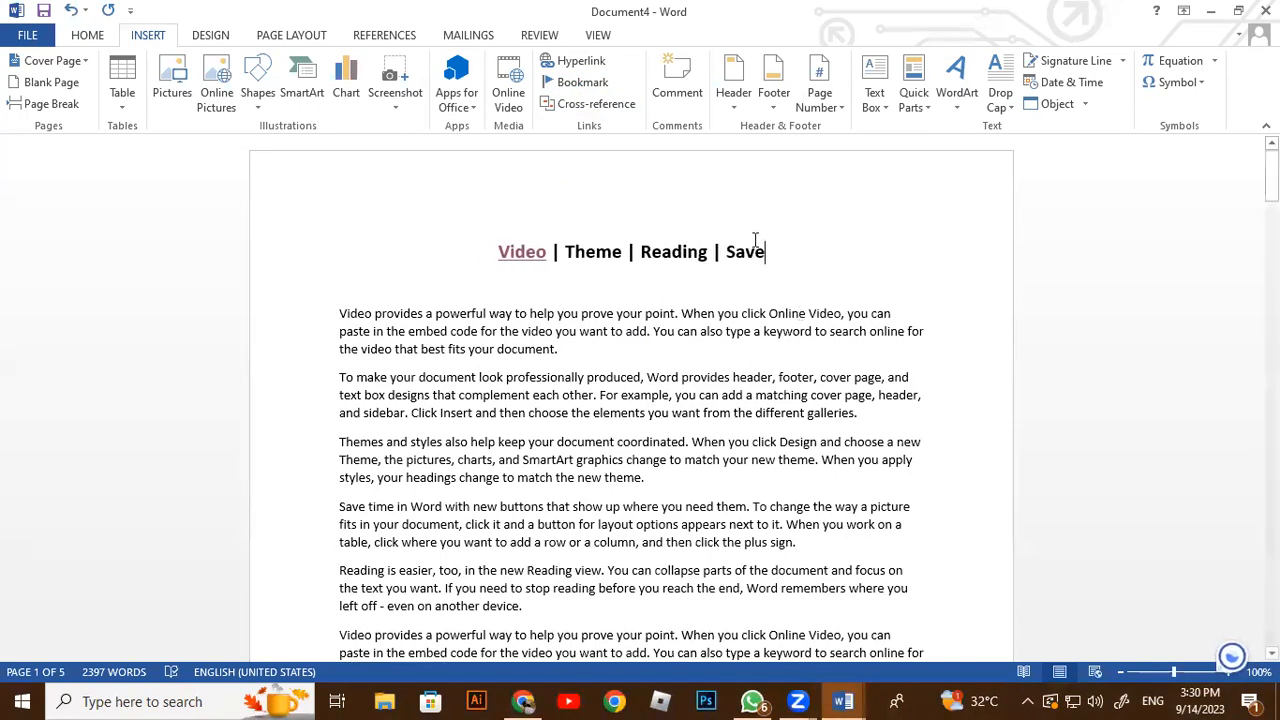
# Hyperlink Save to the sav bookmark, then Ctrl+click it to test the jump
pyautogui.click(590, 61)
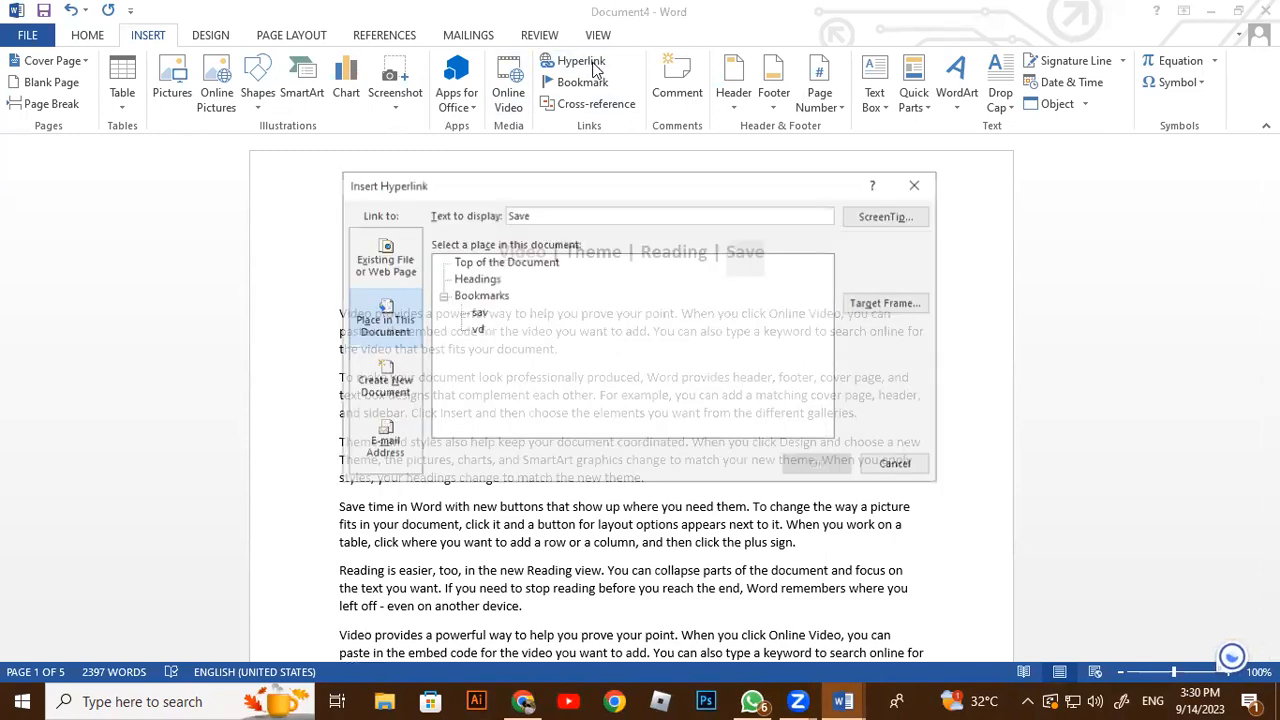
pyautogui.click(478, 315)
pyautogui.click(818, 464)
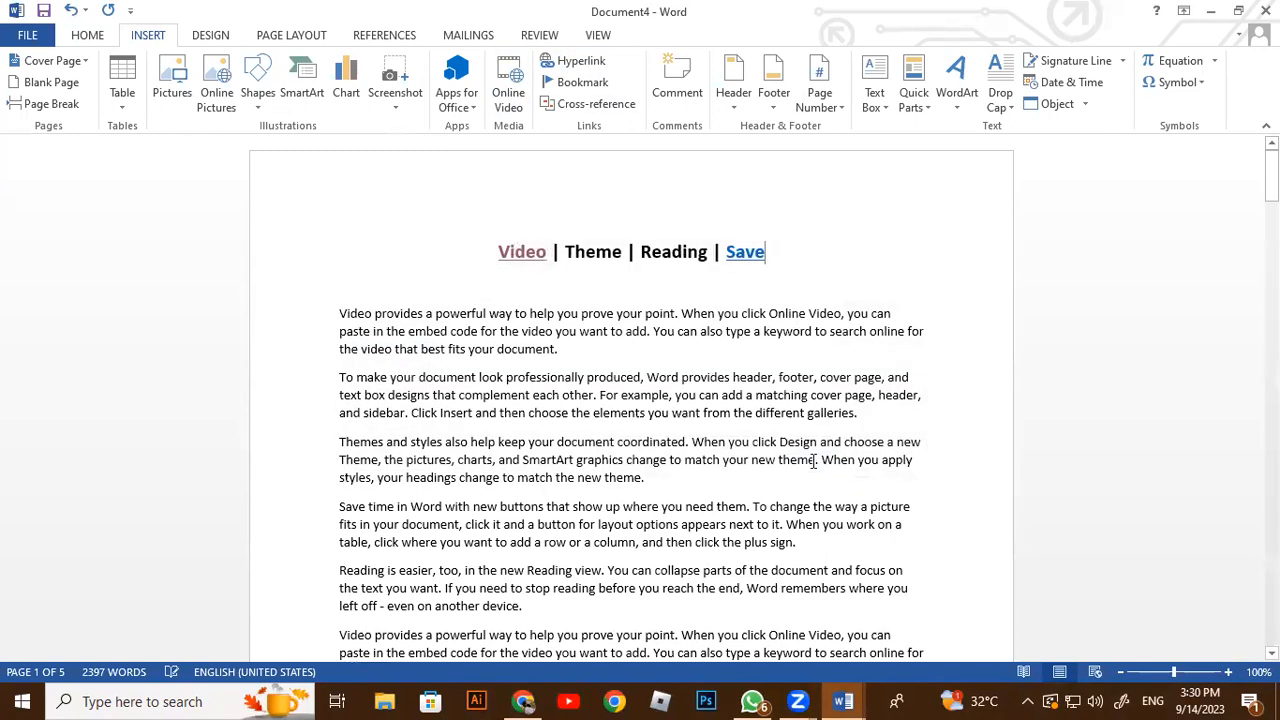
pyautogui.keyDown('ctrl'); pyautogui.click(740, 253); pyautogui.keyUp('ctrl')
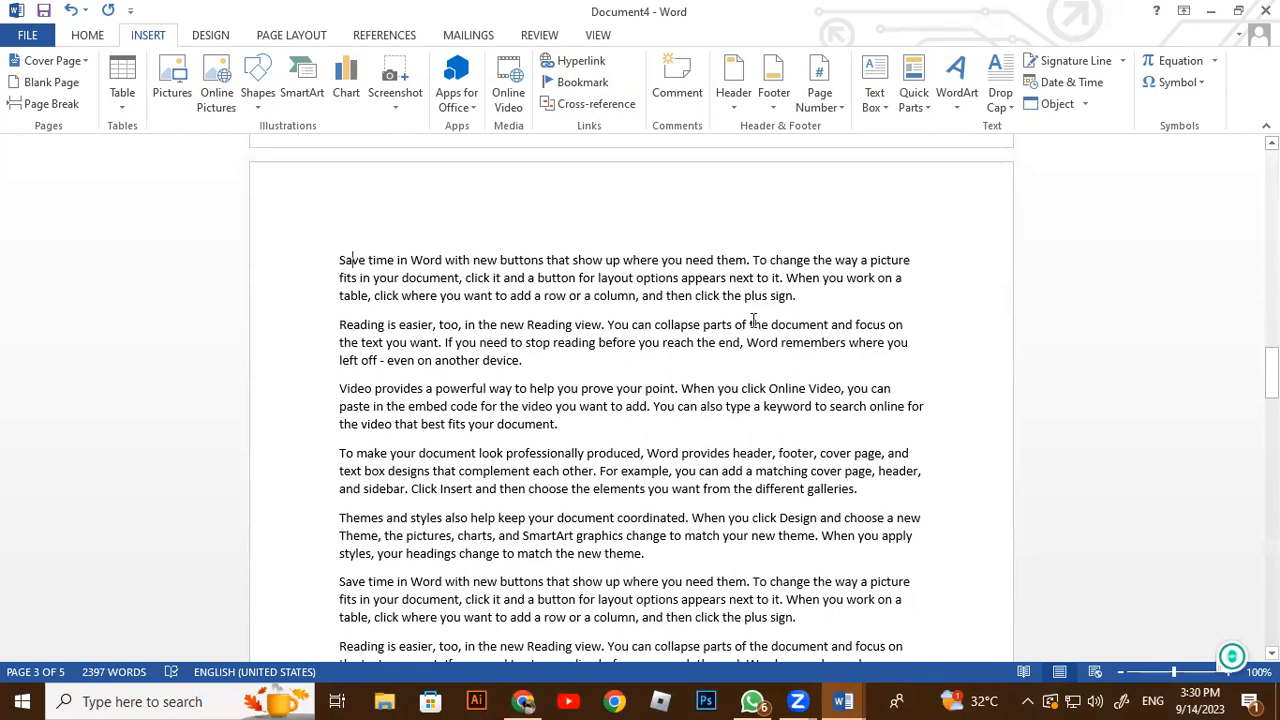
pyautogui.scroll(-13, 753, 320)
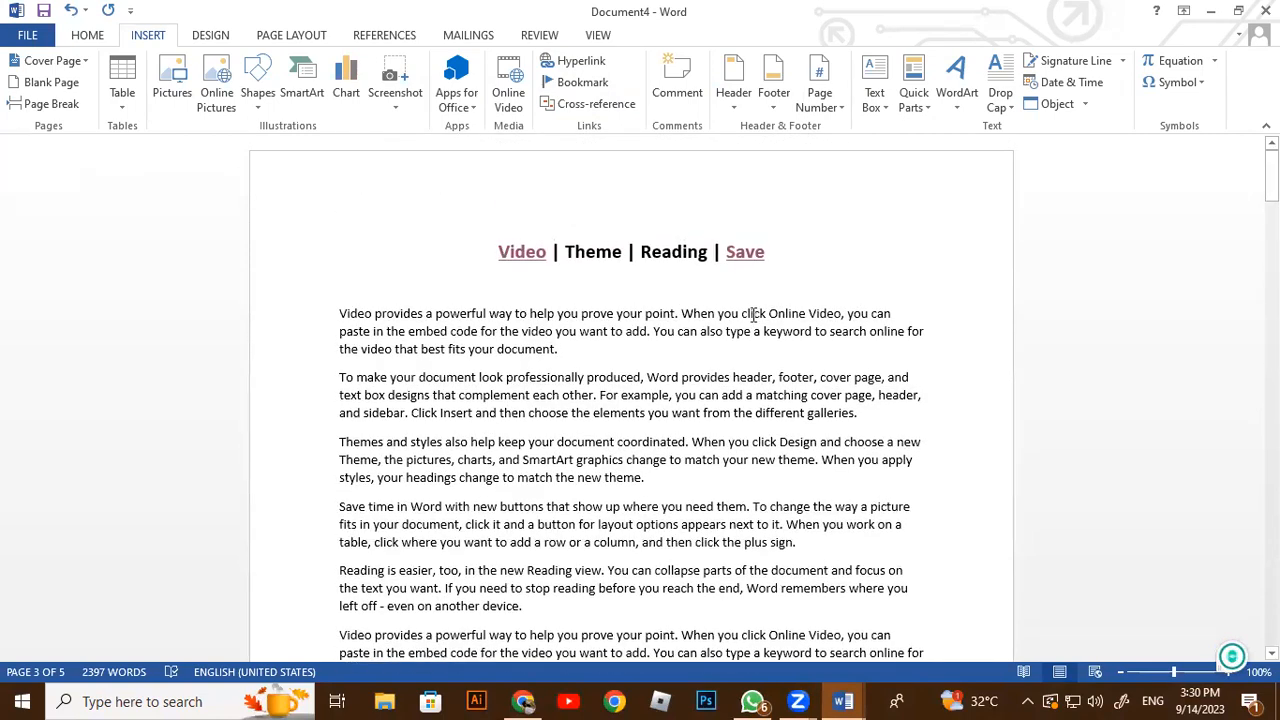
pyautogui.scroll(20, 757, 300)
pyautogui.scroll(-5, 529, 345)
pyautogui.scroll(-20, 529, 345)
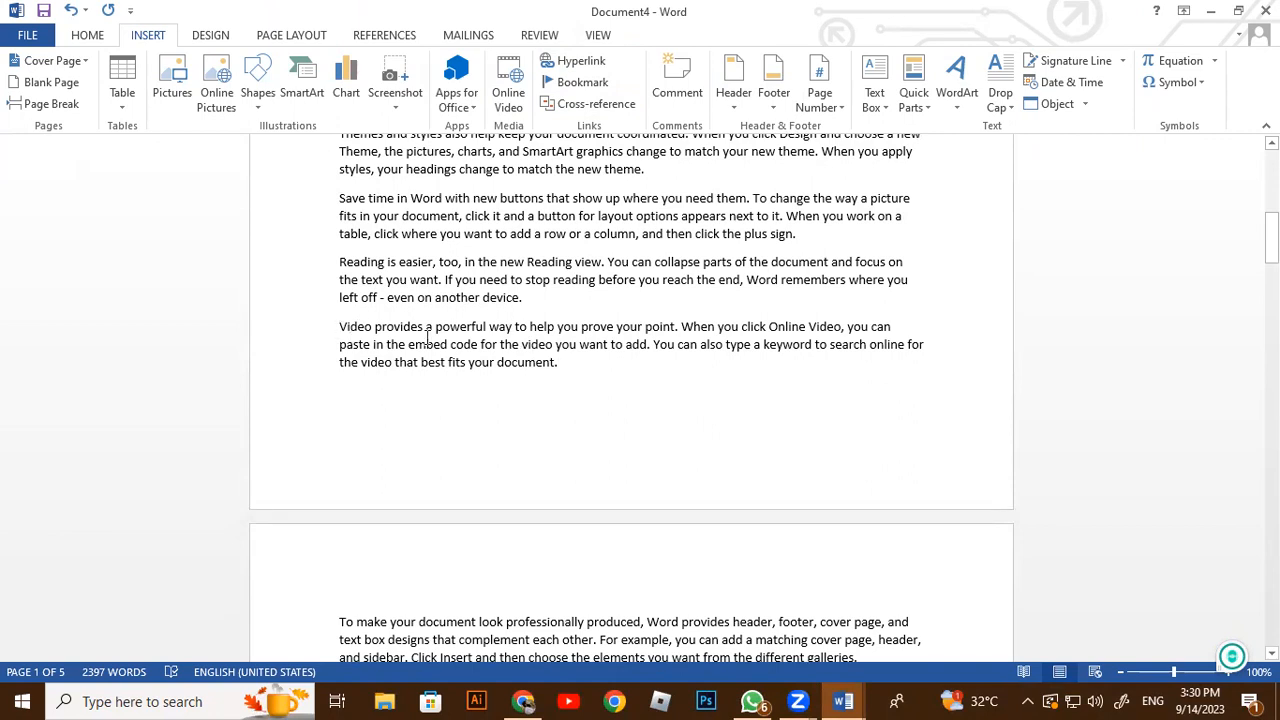
# Replace the 'Video provides' paragraph with 'Go to : jang.com.pk' followed by a page break
pyautogui.moveTo(338, 326); pyautogui.dragTo(594, 371)
pyautogui.press('Delete')
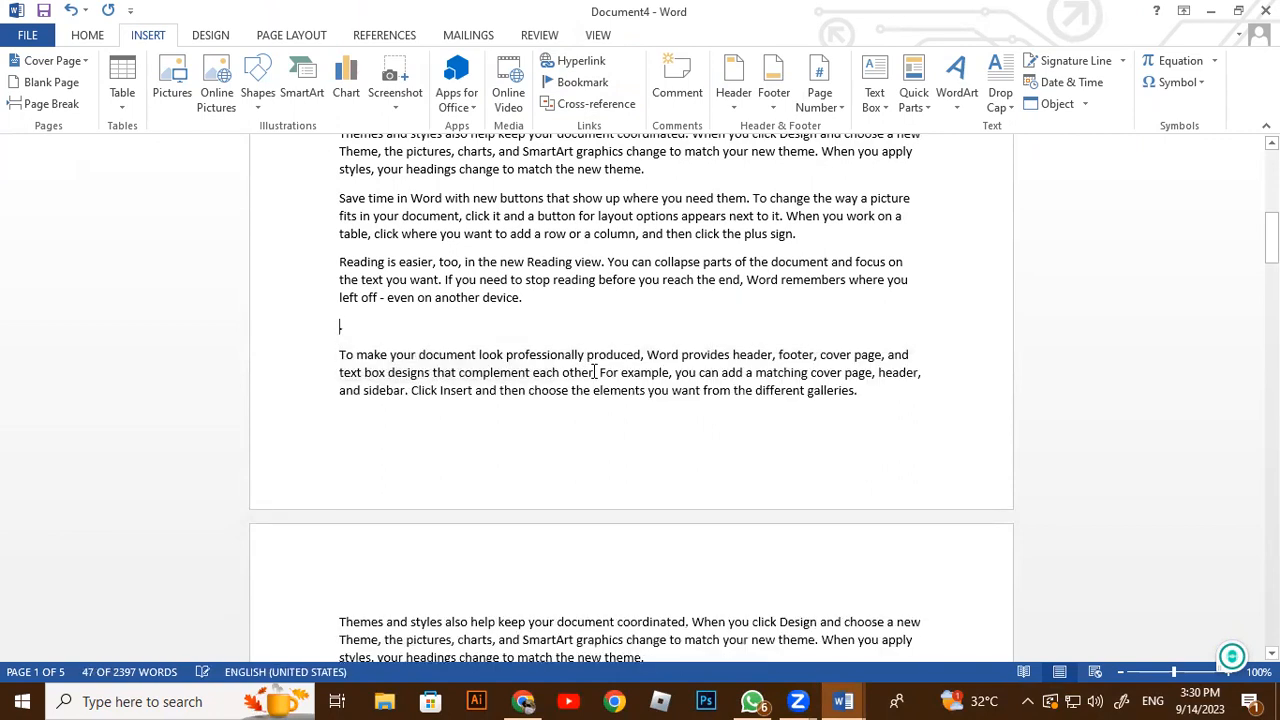
pyautogui.write('got')
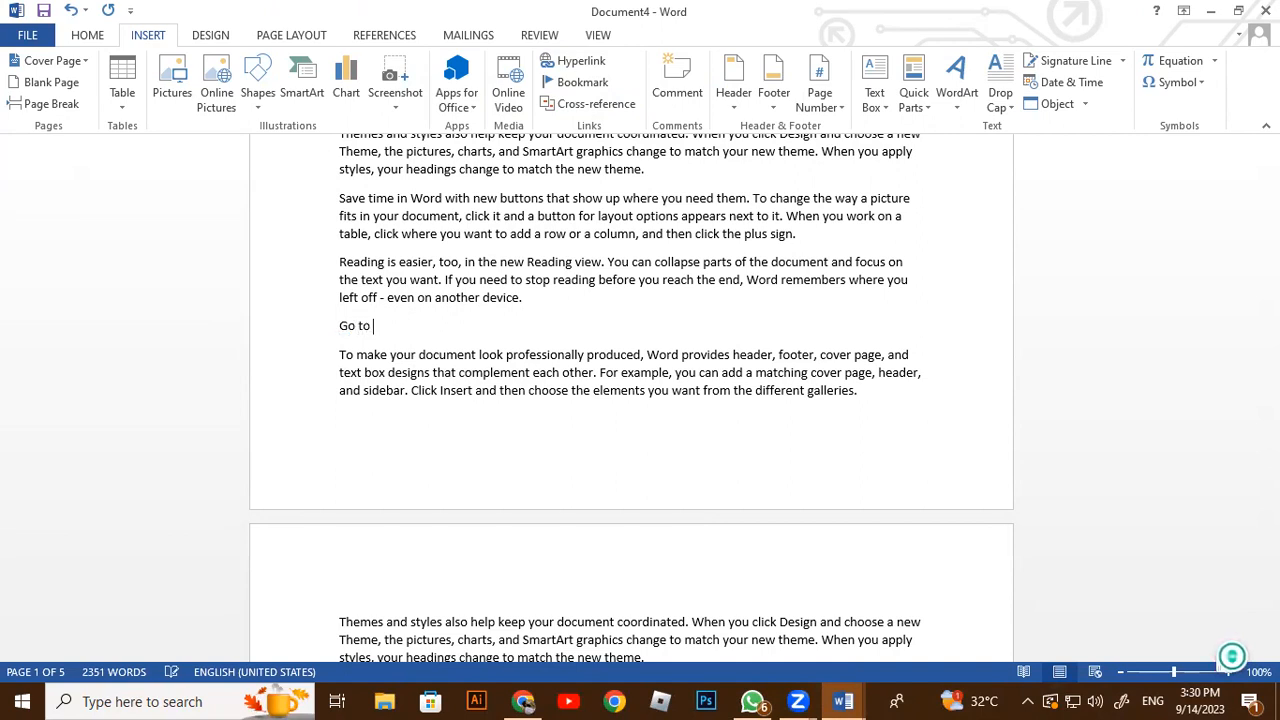
pyautogui.write('jang.com.pk')
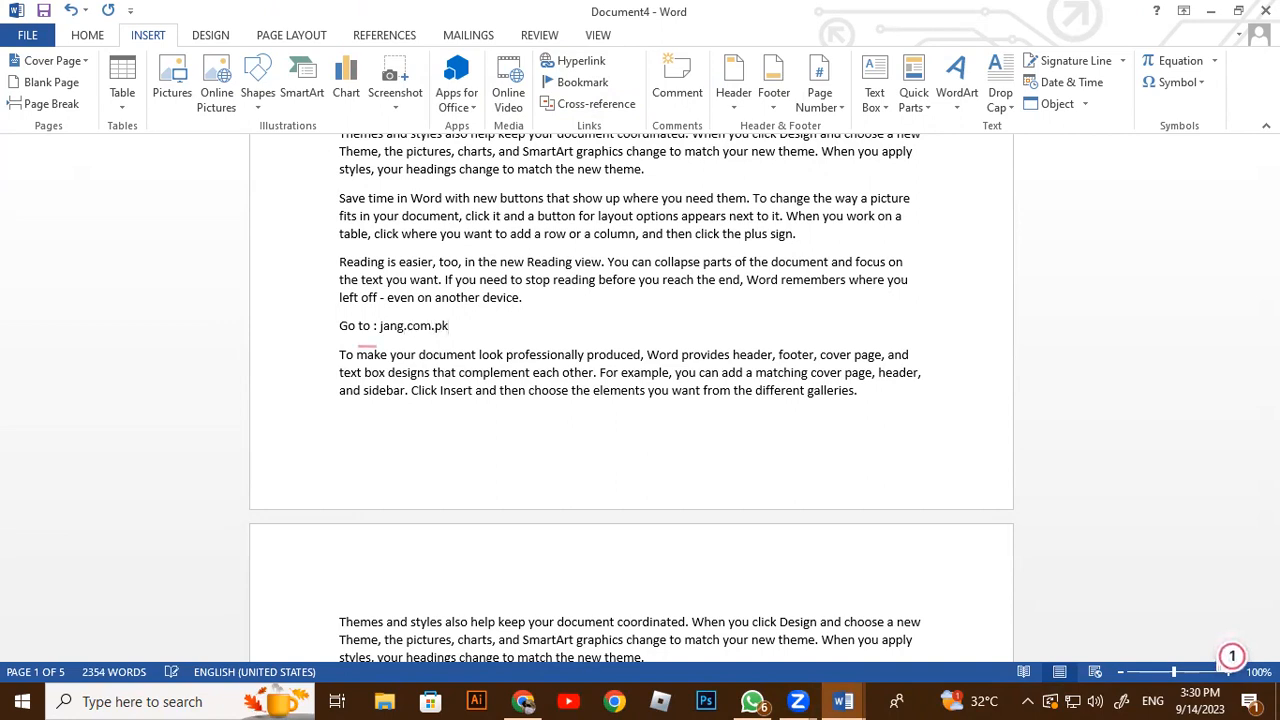
pyautogui.hotkey('ctrl', 'Return')
# Select jang.com.pk on the Go to line
pyautogui.click(340, 326)
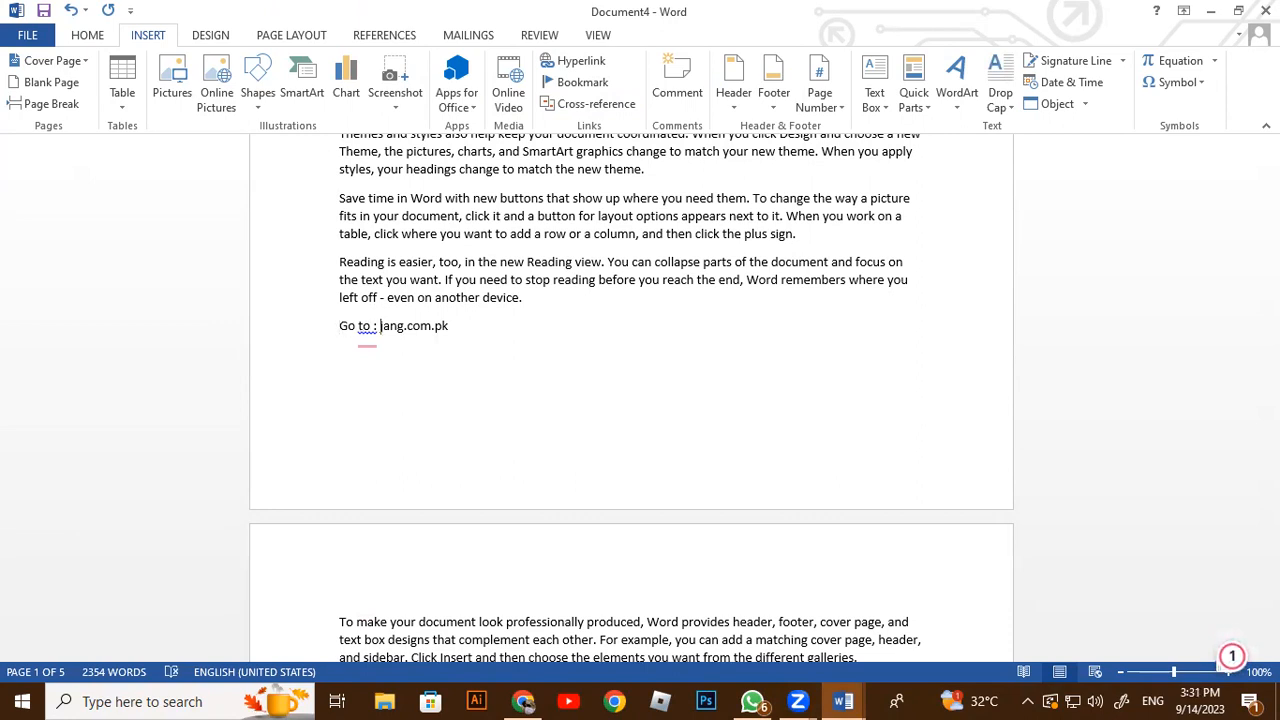
pyautogui.doubleClick(385, 326)
pyautogui.moveTo(413, 325); pyautogui.dragTo(452, 326)
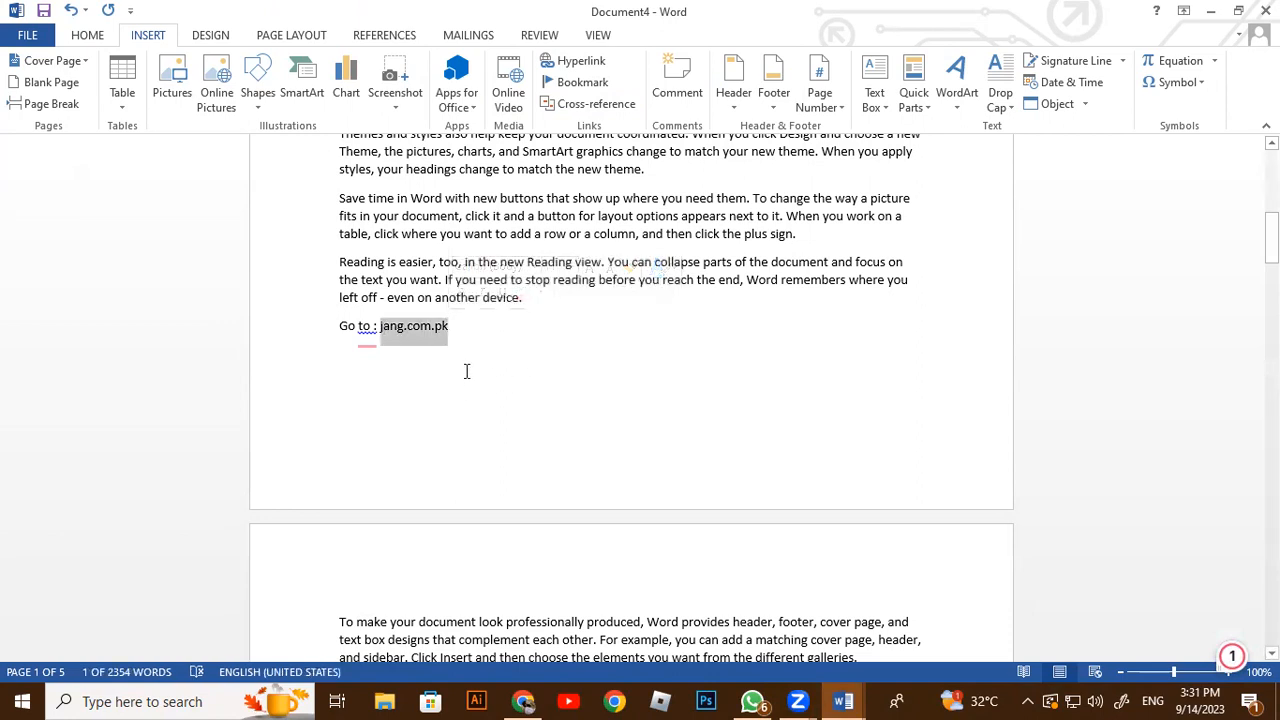
pyautogui.click(591, 67)
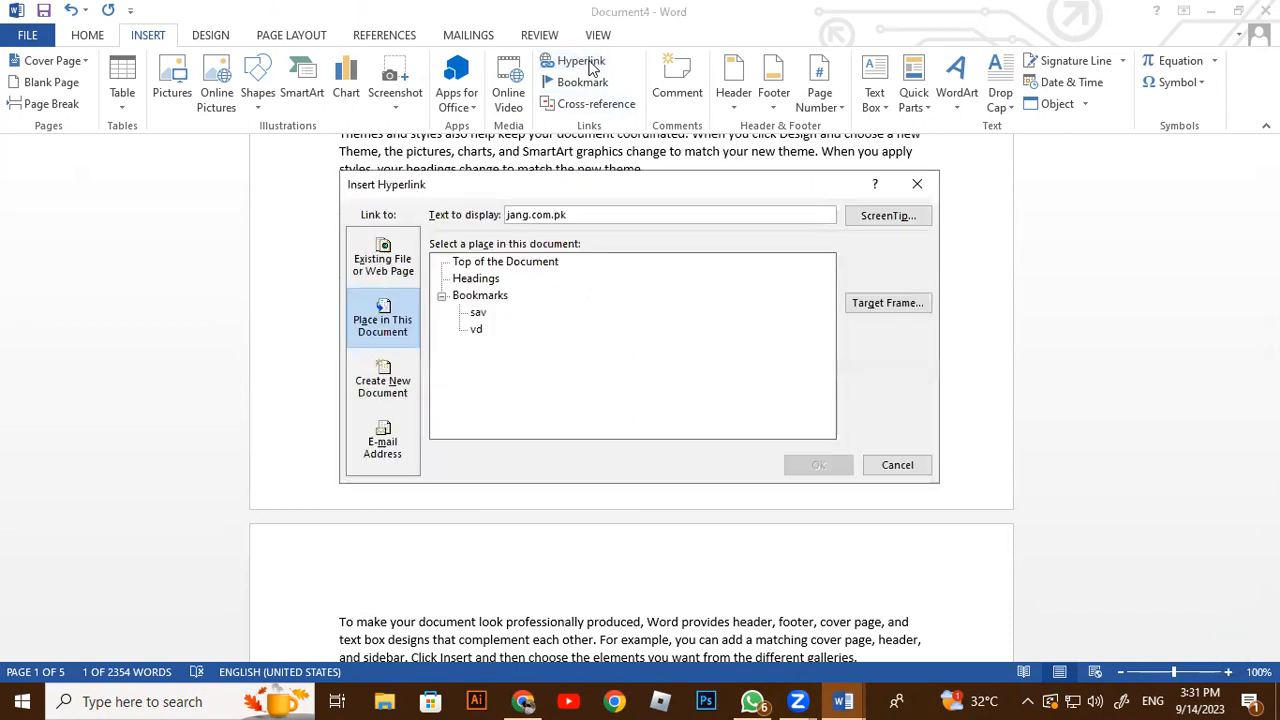
pyautogui.click(396, 266)
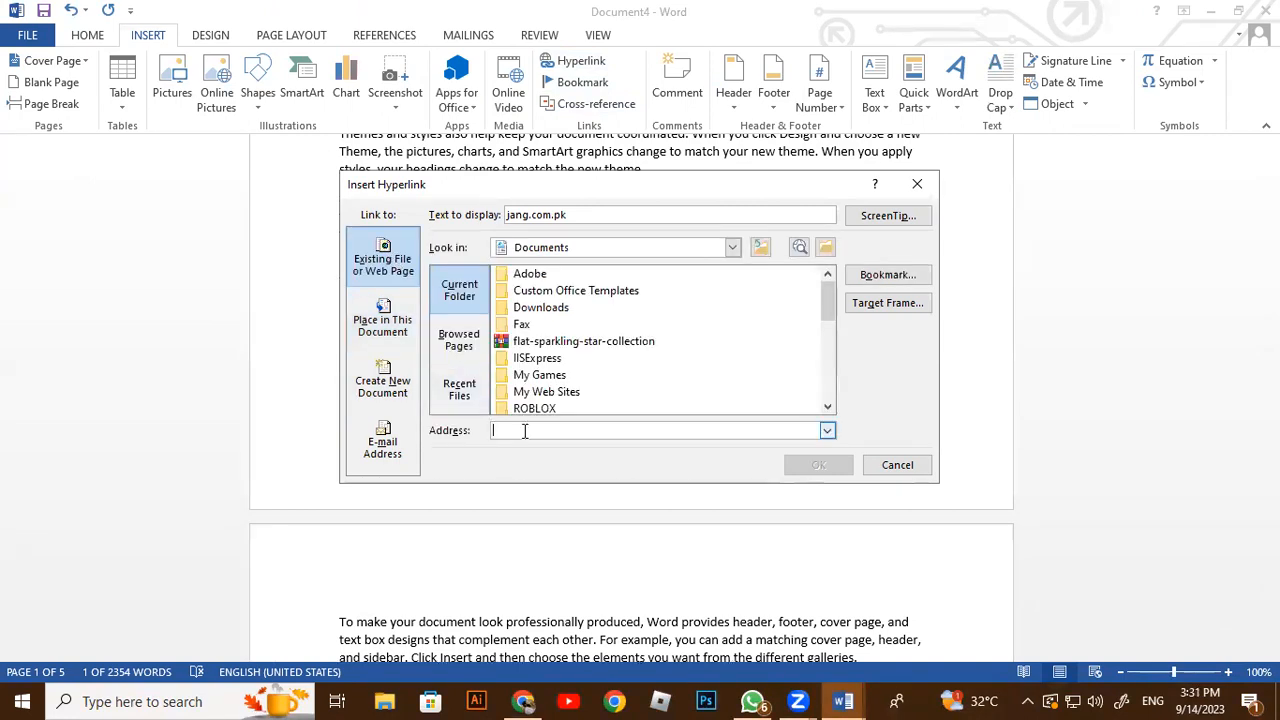
pyautogui.write('http://www.jang')
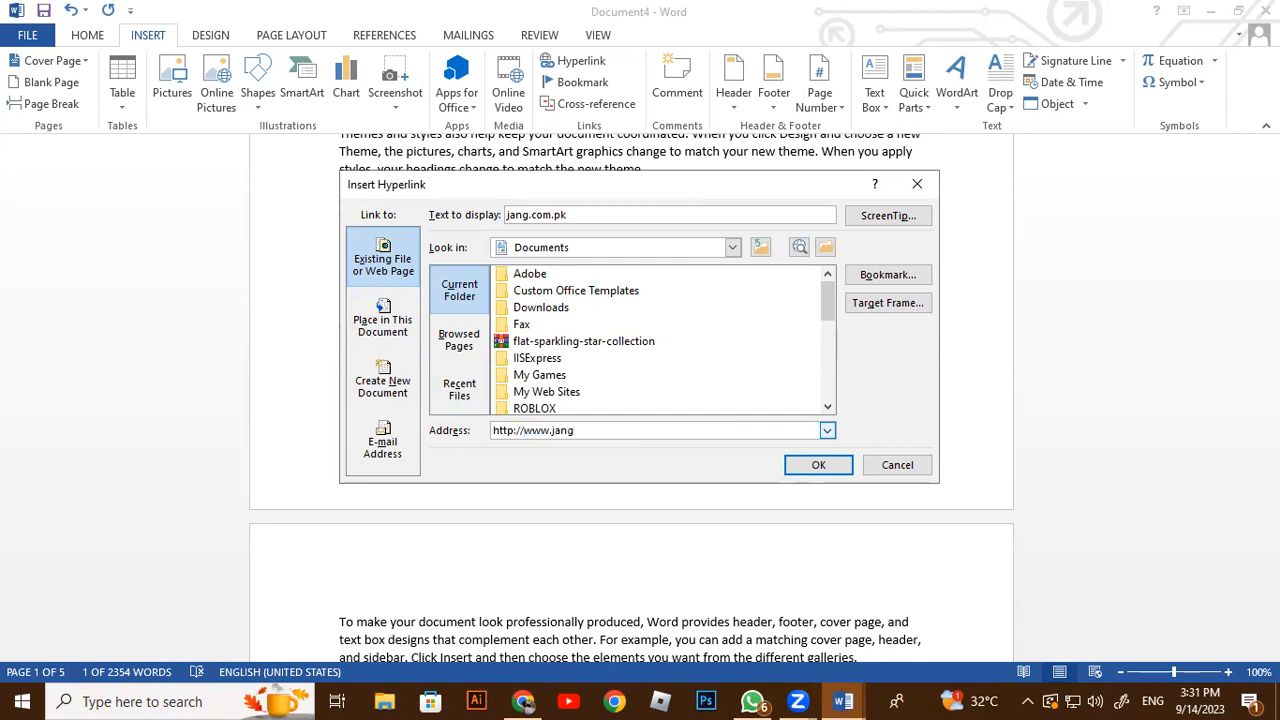
pyautogui.write('.com.pk')
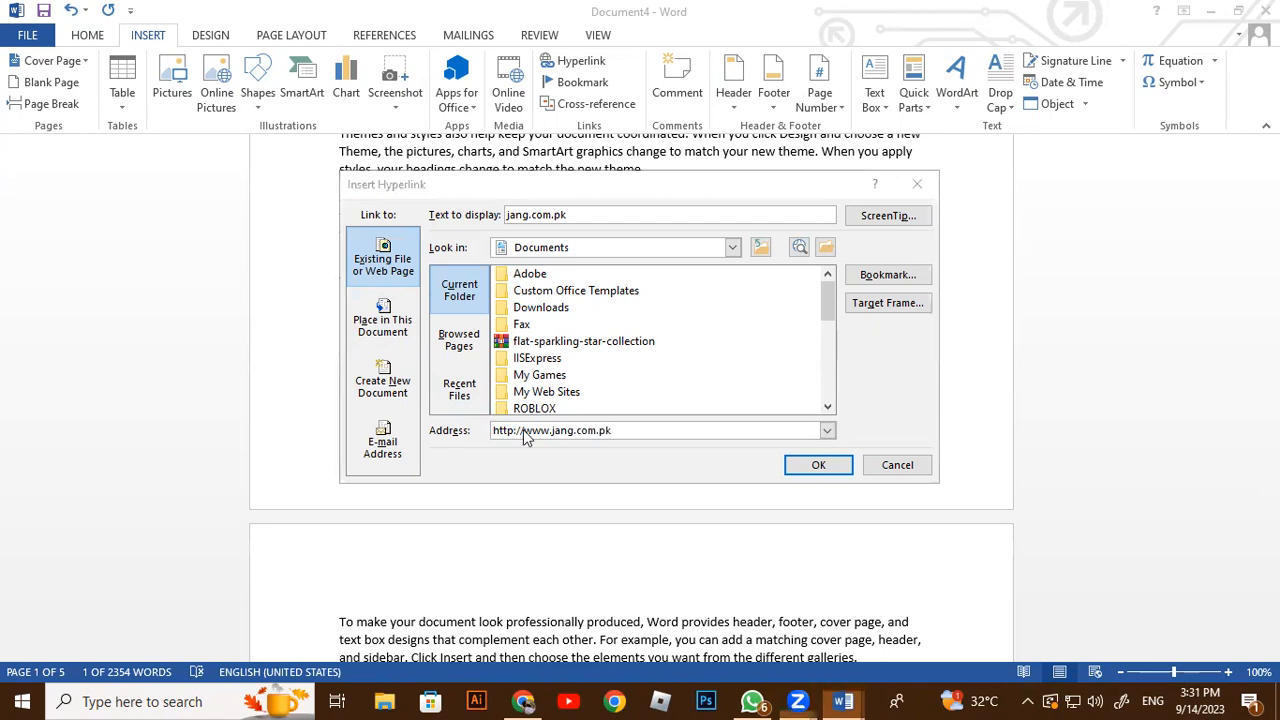
pyautogui.click(798, 463)
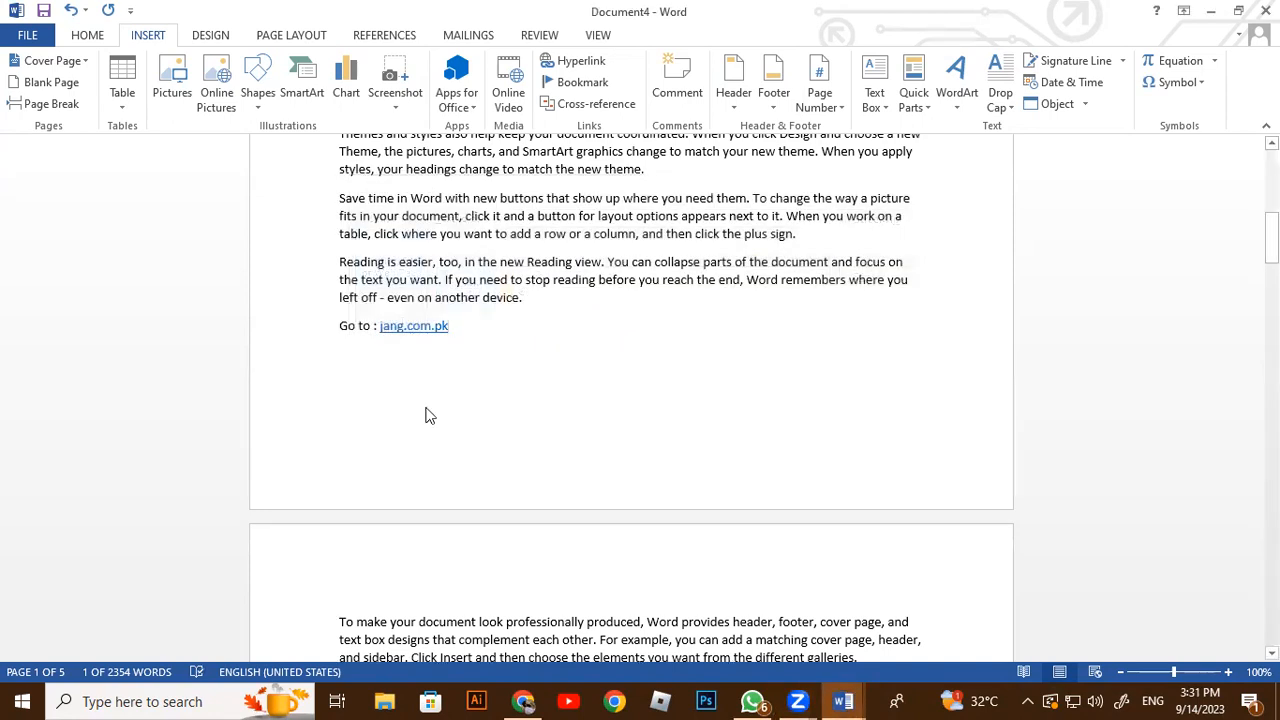
# Follow the jang.com.pk link to the Daily Jang site in Chrome, then return to Document4
pyautogui.keyDown('ctrl'); pyautogui.click(414, 334); pyautogui.keyUp('ctrl')
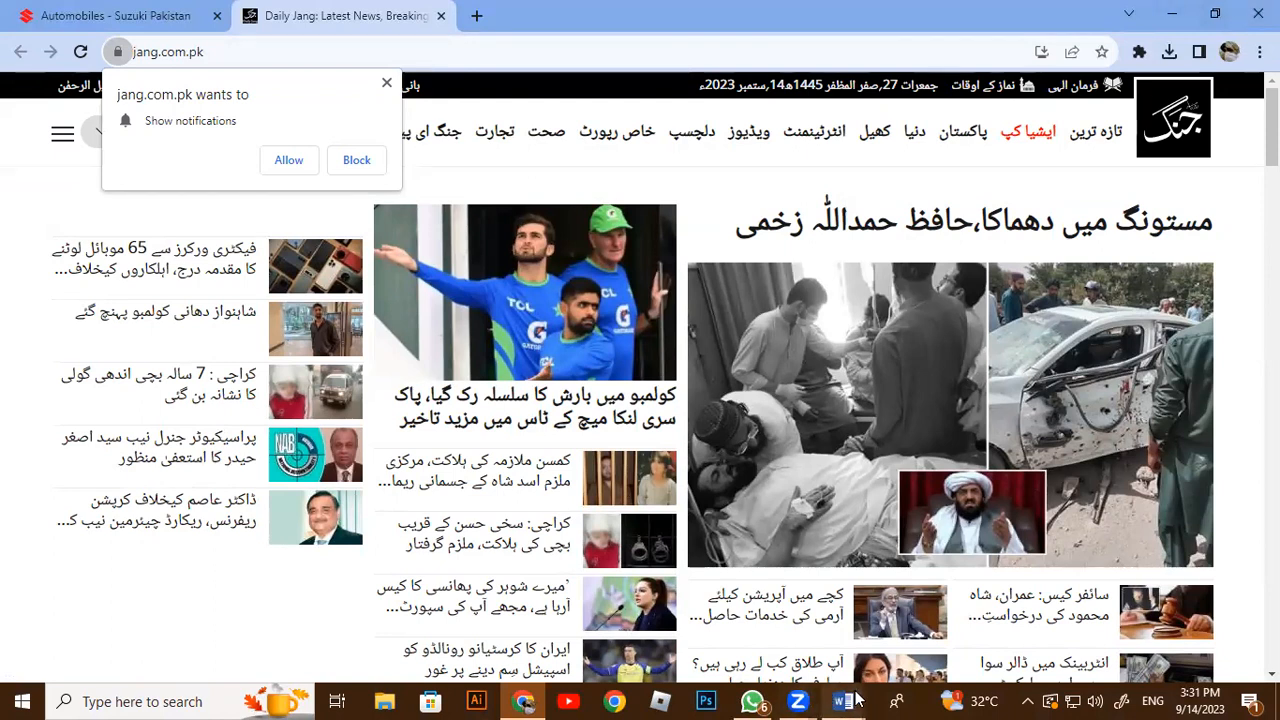
pyautogui.moveTo(843, 701)
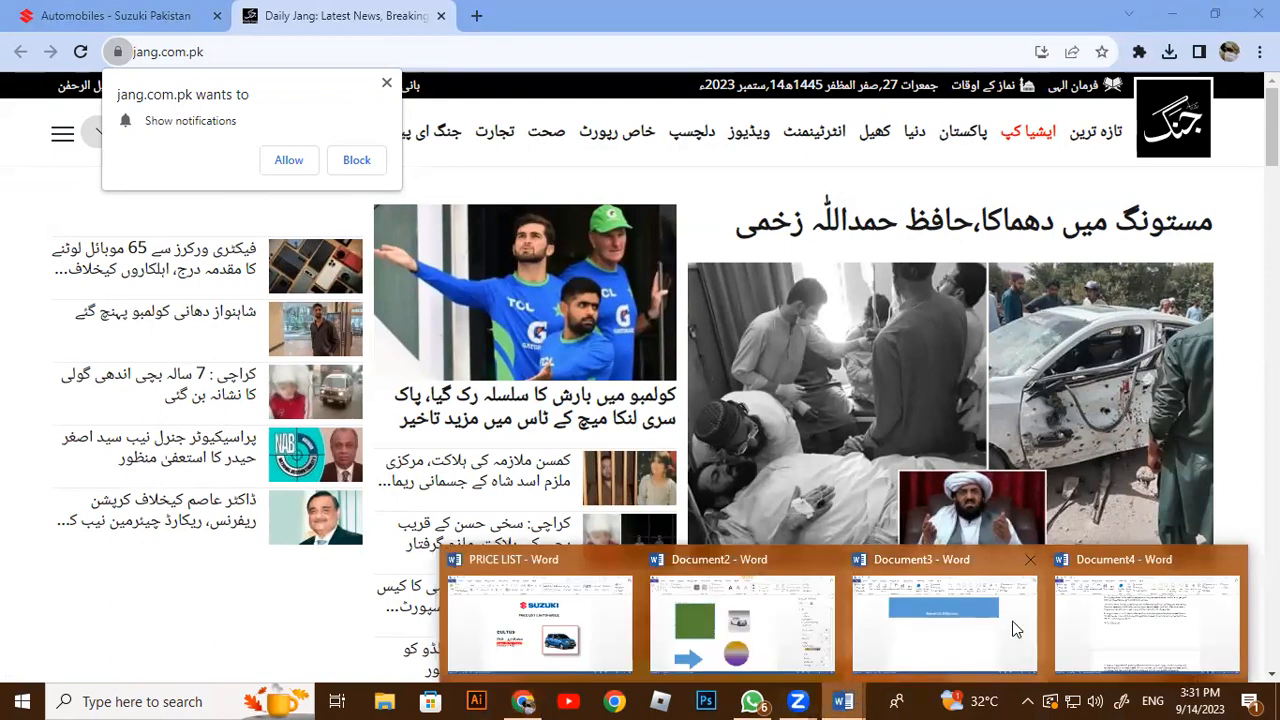
pyautogui.click(1136, 634)
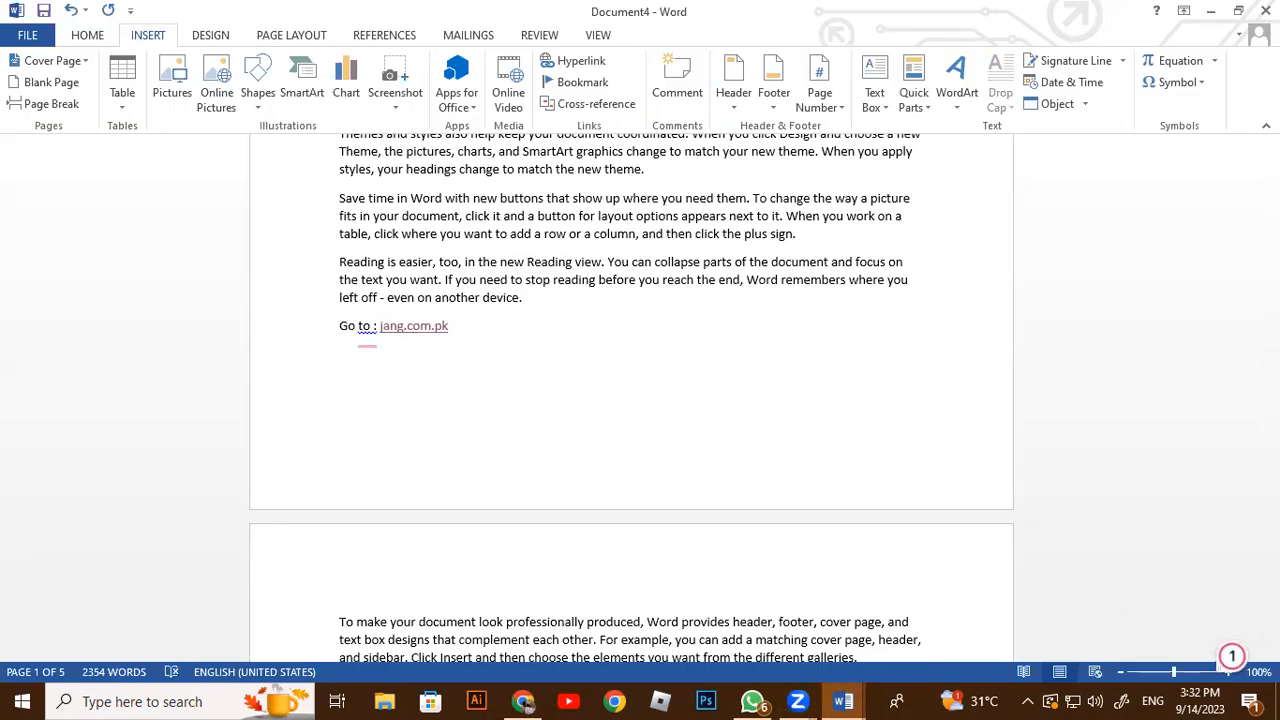
# Type 'Go to : lesson1' on a new line and select lesson1
pyautogui.write('go ')
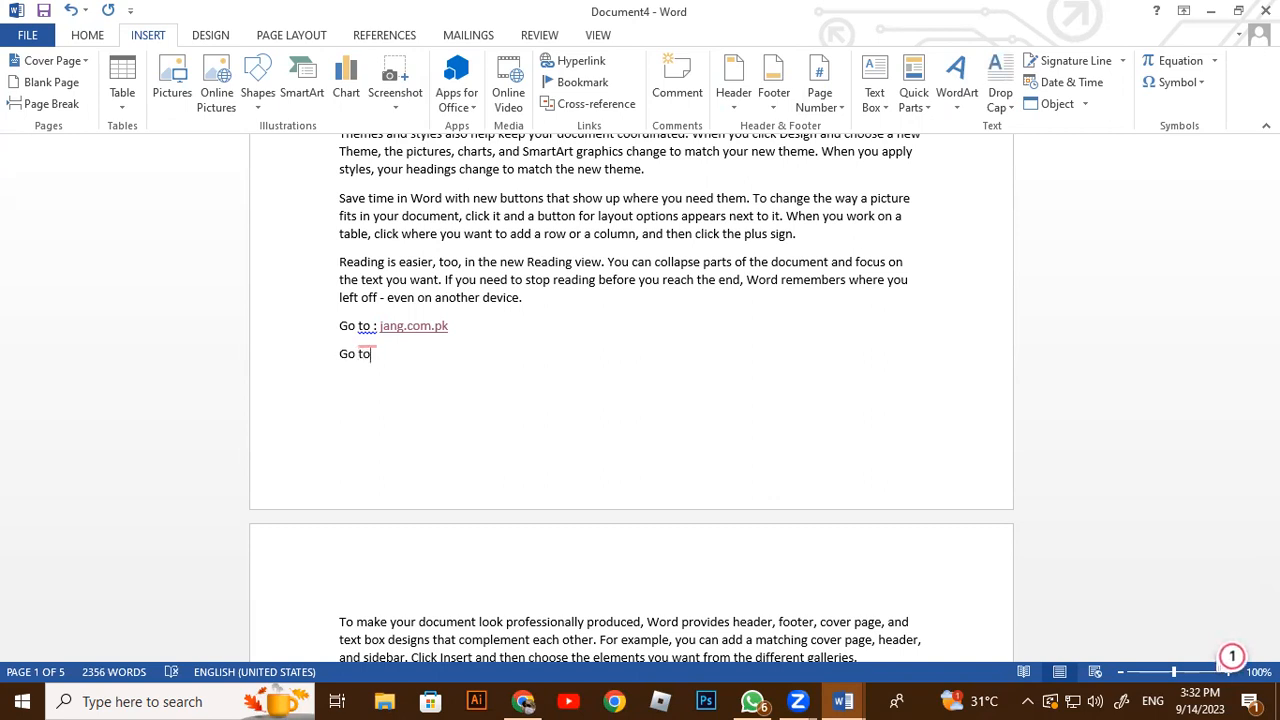
pyautogui.write('to: lesson1')
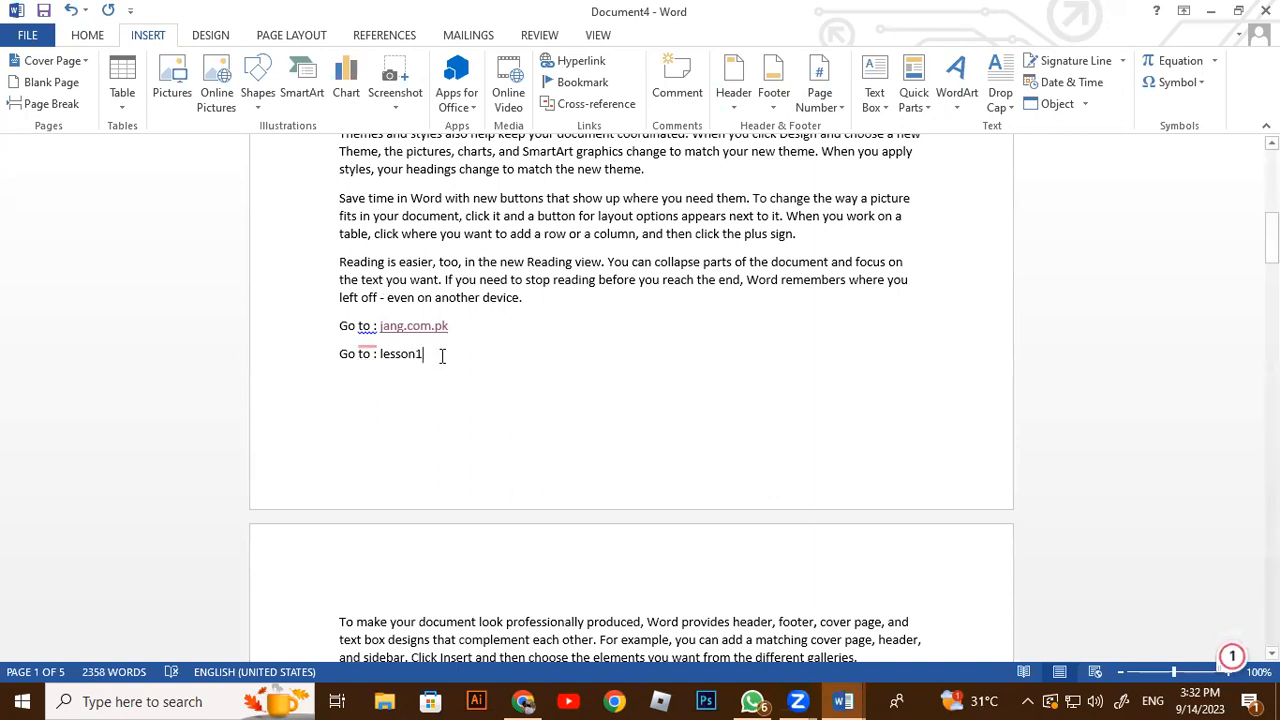
pyautogui.moveTo(390, 354); pyautogui.dragTo(427, 352)
pyautogui.click(380, 354)
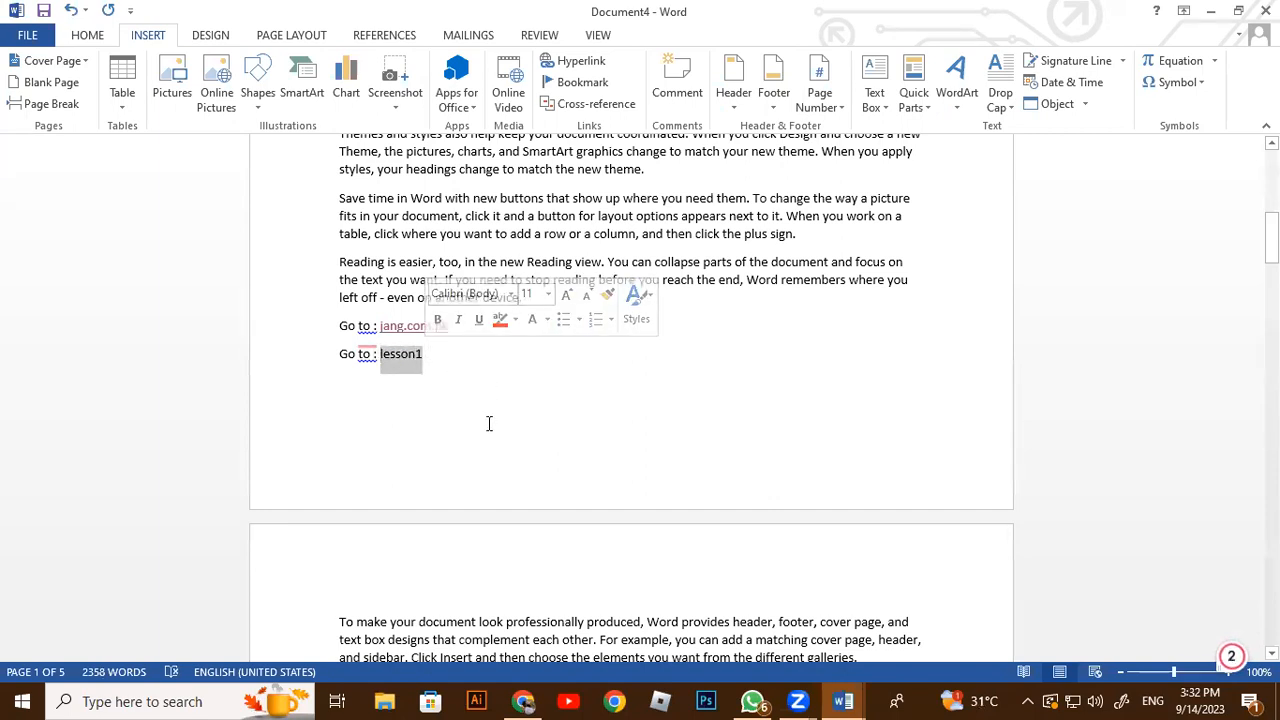
# In the hyperlink dialog, browse the C: drive into the MS-Office Learning folder
pyautogui.click(596, 66)
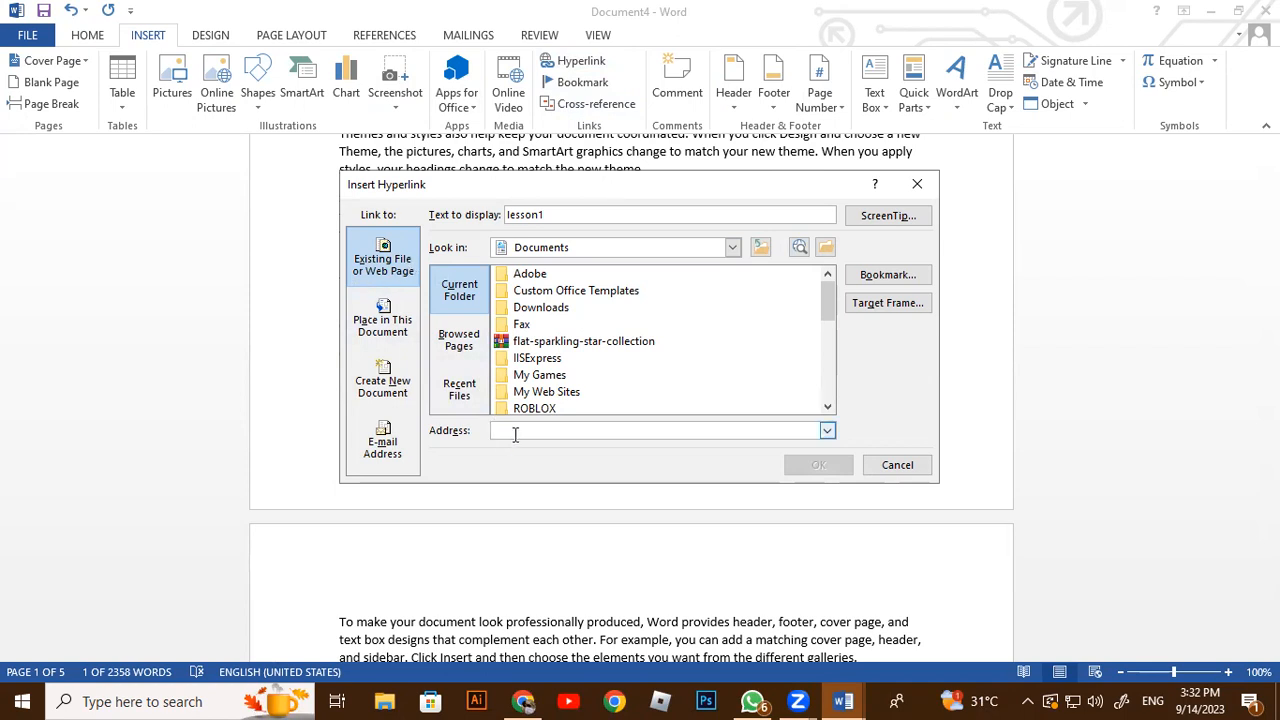
pyautogui.scroll(-6, 563, 320)
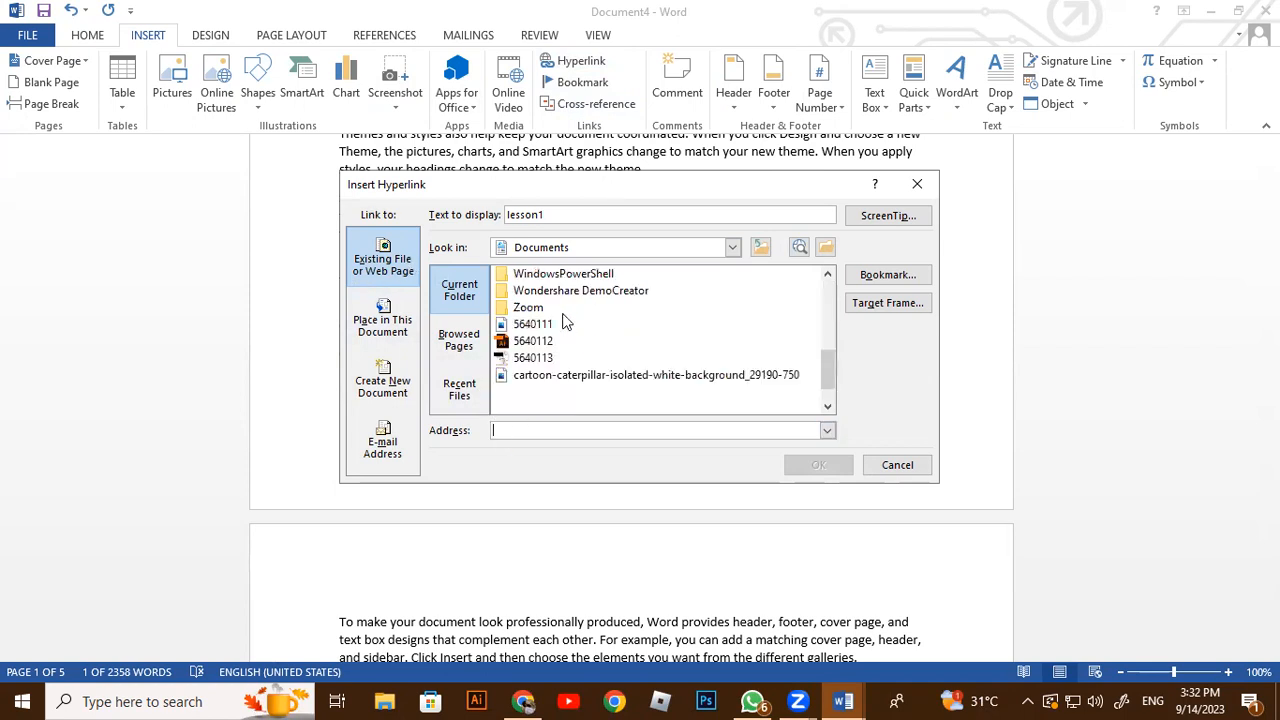
pyautogui.scroll(6, 565, 320)
pyautogui.scroll(-8, 565, 320)
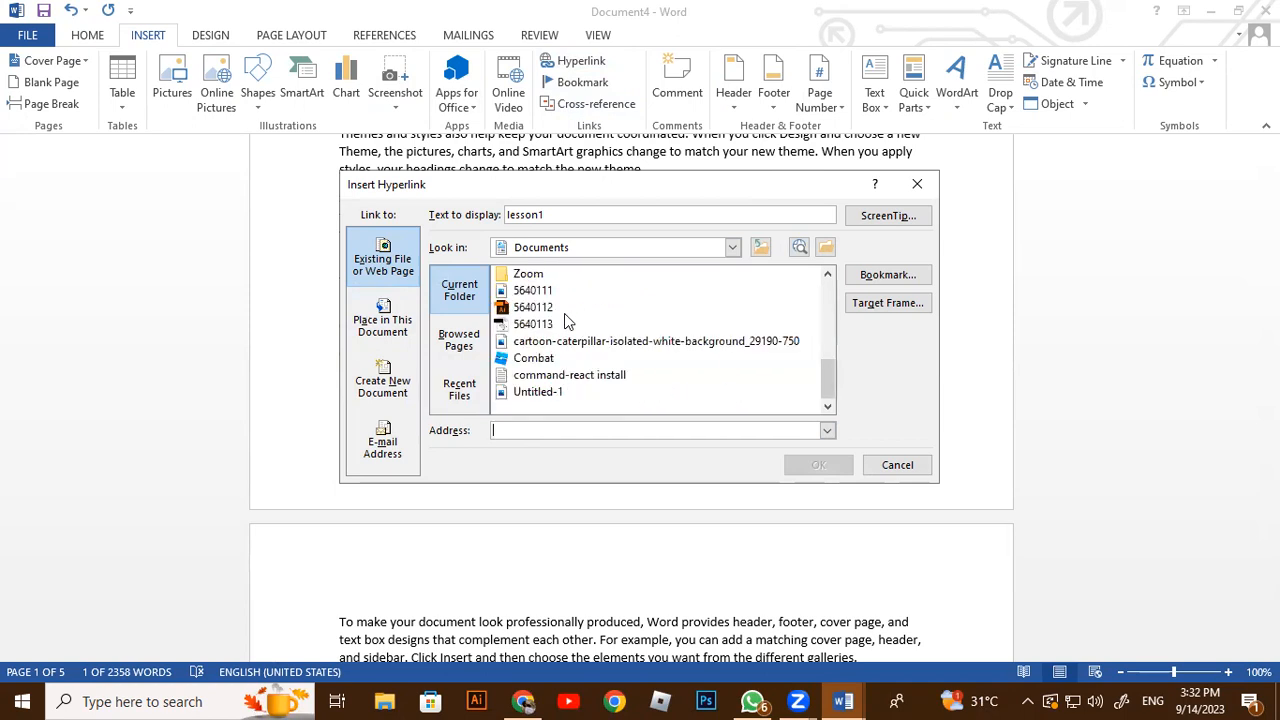
pyautogui.click(733, 247)
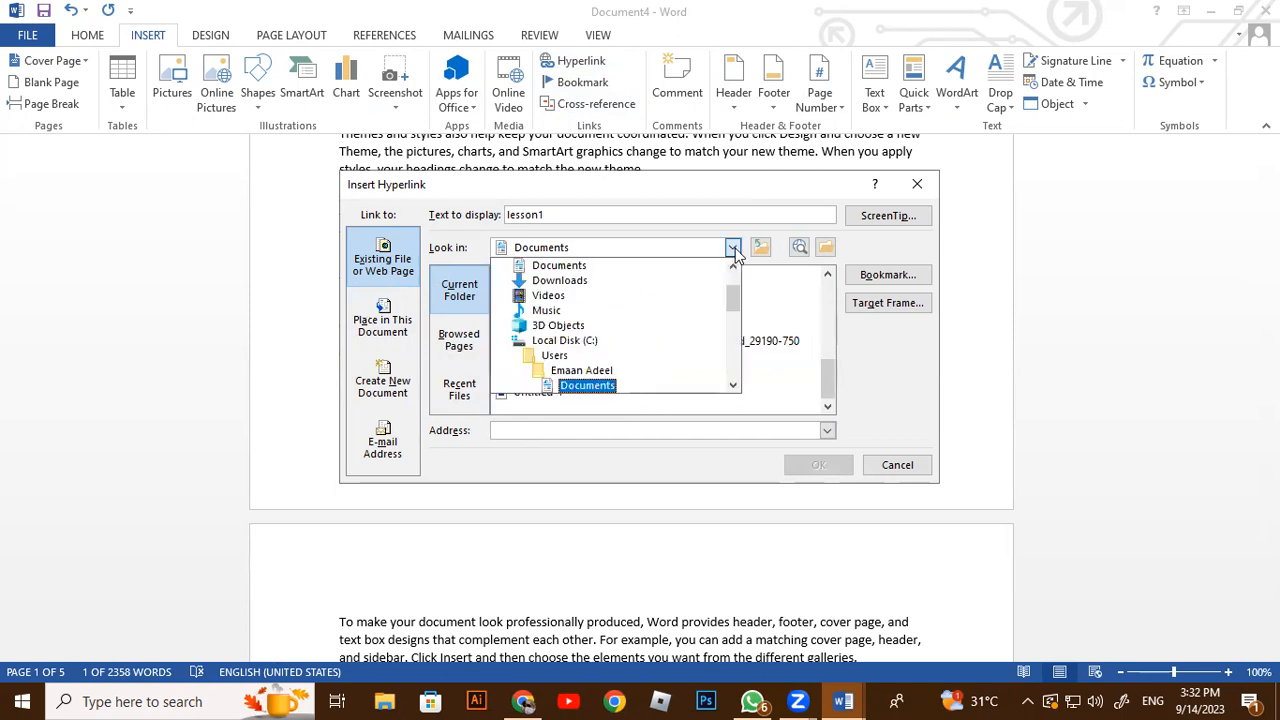
pyautogui.click(617, 340)
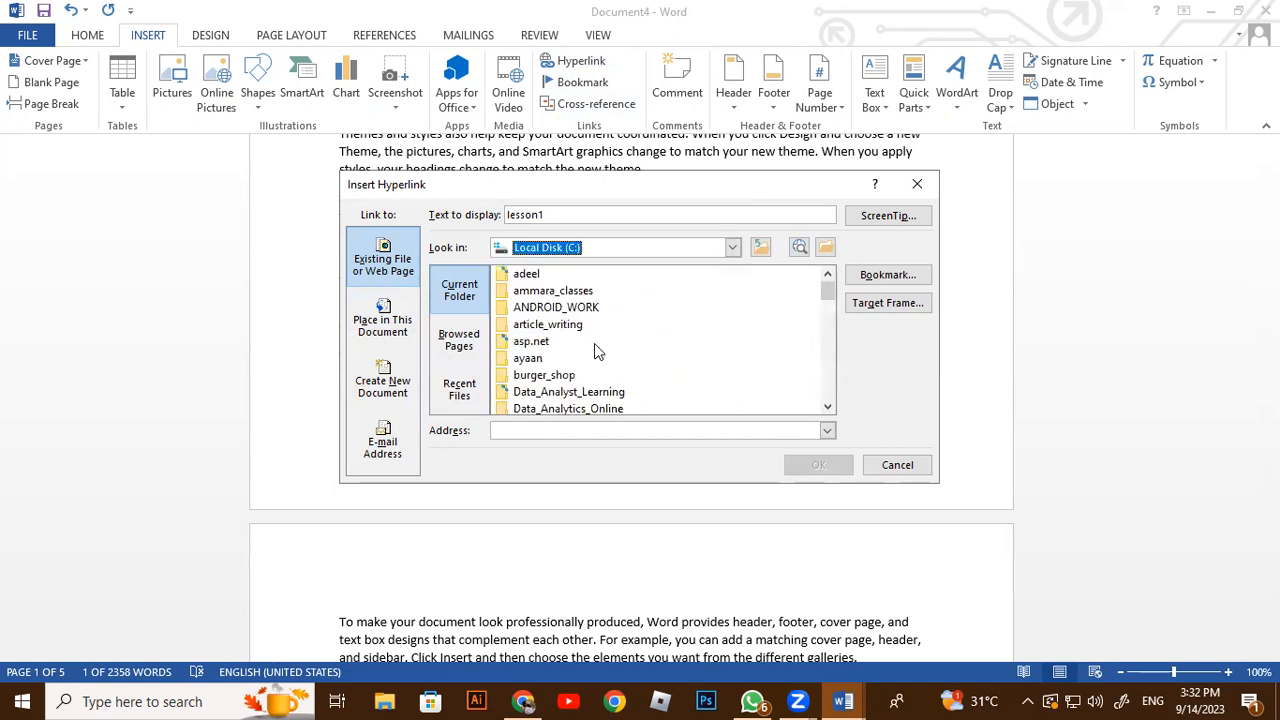
pyautogui.scroll(-2, 586, 355)
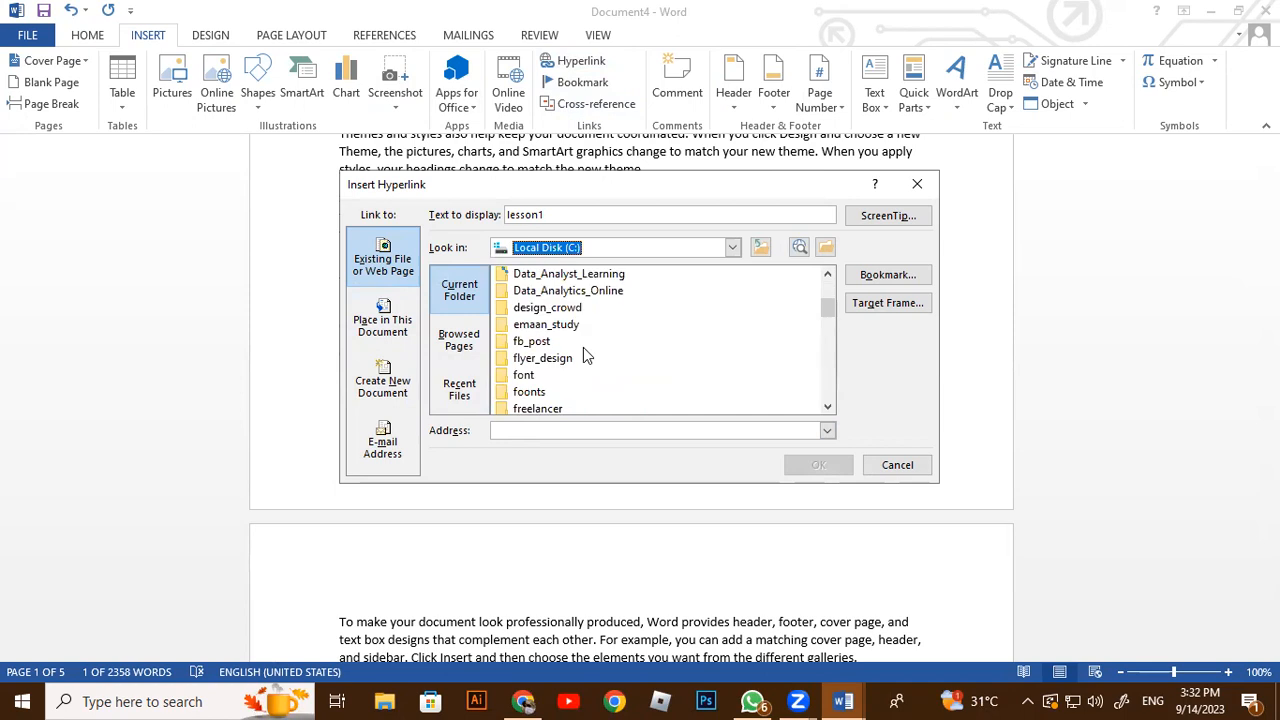
pyautogui.click(580, 312)
pyautogui.scroll(-2, 583, 323)
pyautogui.click(580, 395)
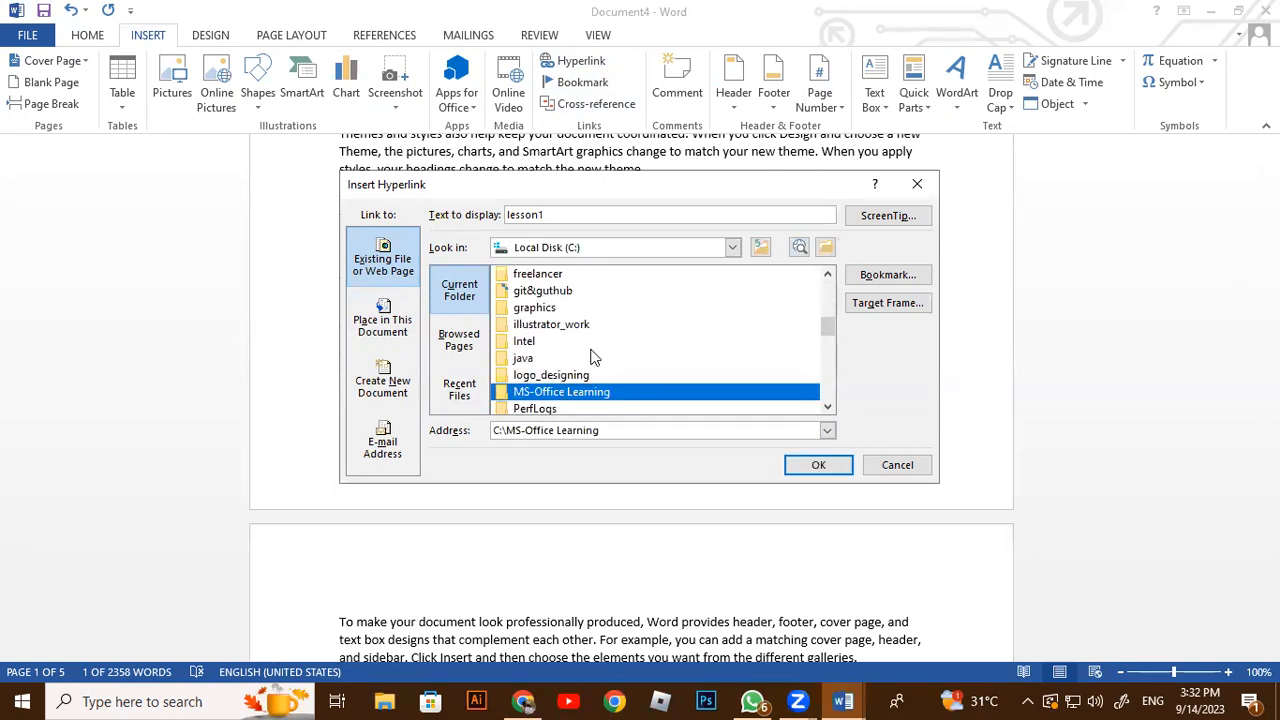
pyautogui.doubleClick(579, 392)
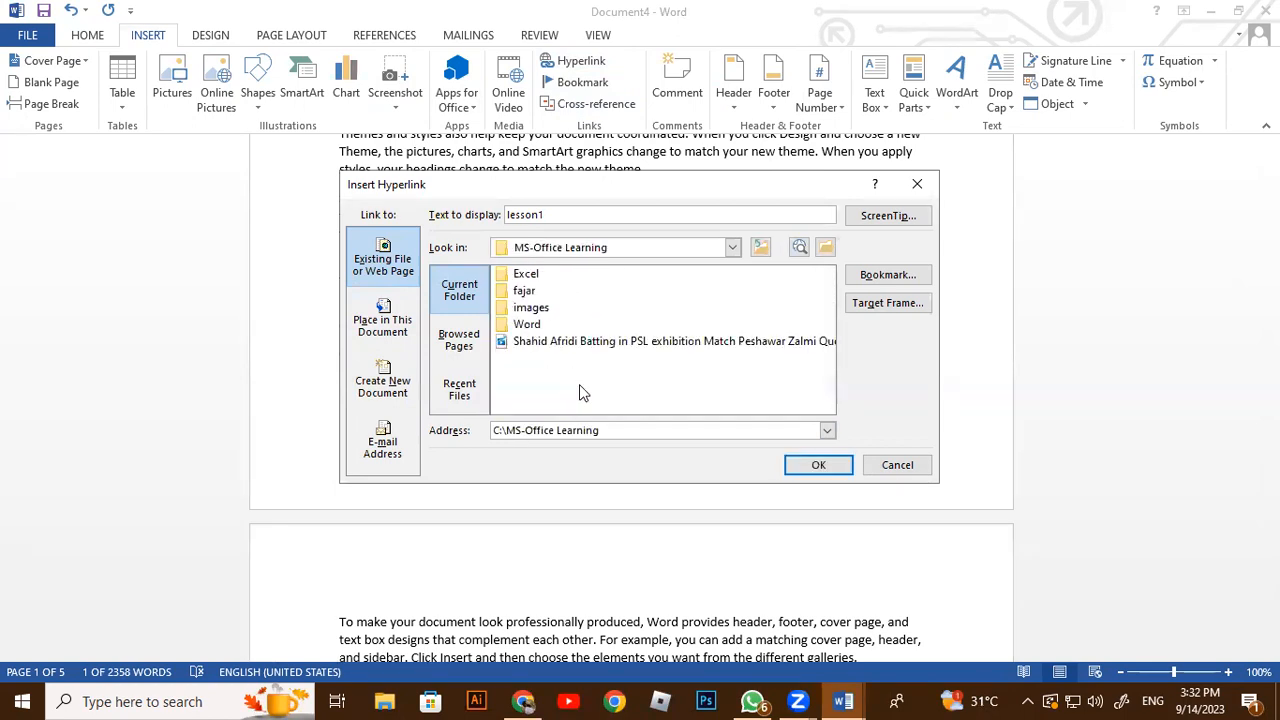
pyautogui.doubleClick(539, 328)
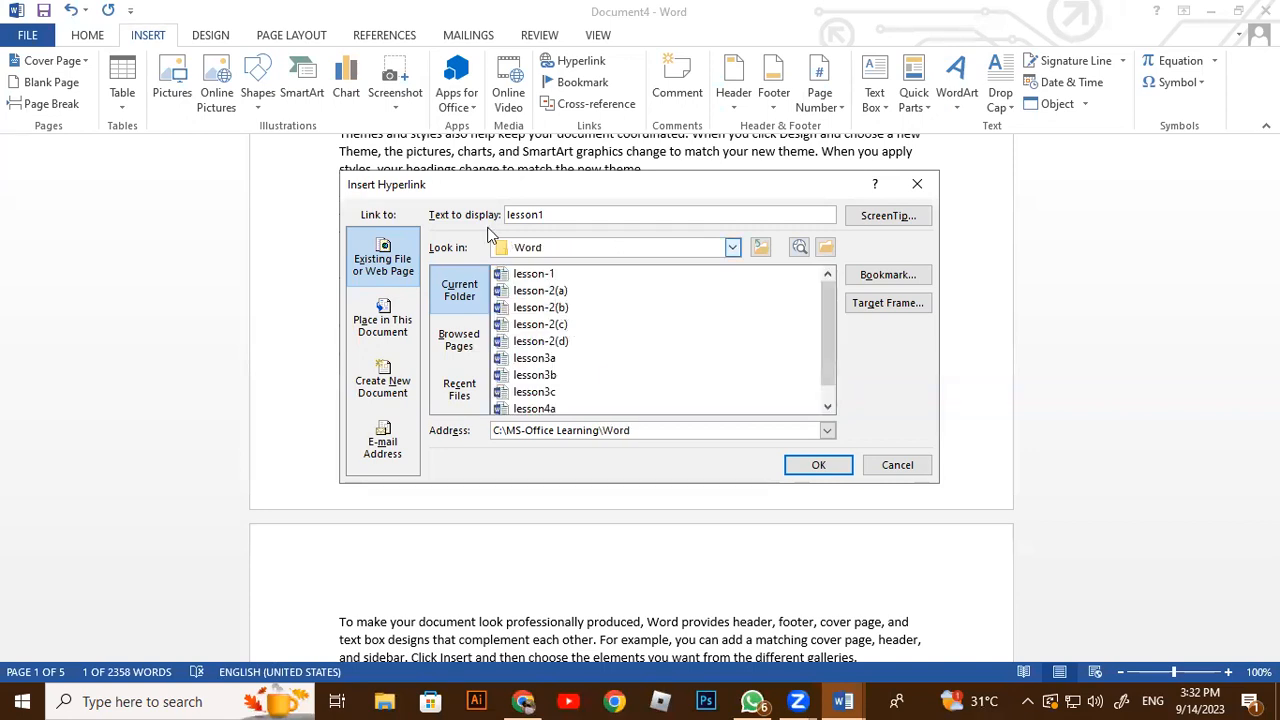
# Link lesson1 to C:\MS-Office Learning\fajar\word\lesson1.docx
pyautogui.click(732, 247)
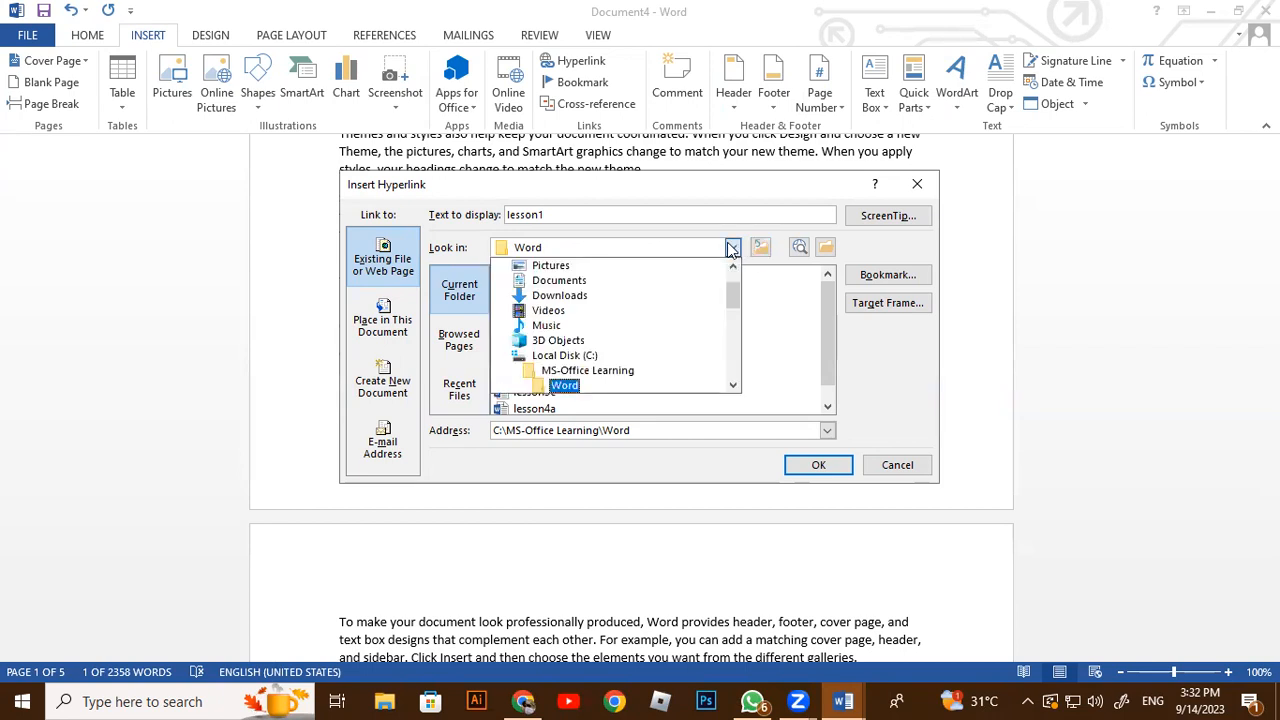
pyautogui.click(593, 355)
pyautogui.click(557, 378)
pyautogui.press('m')
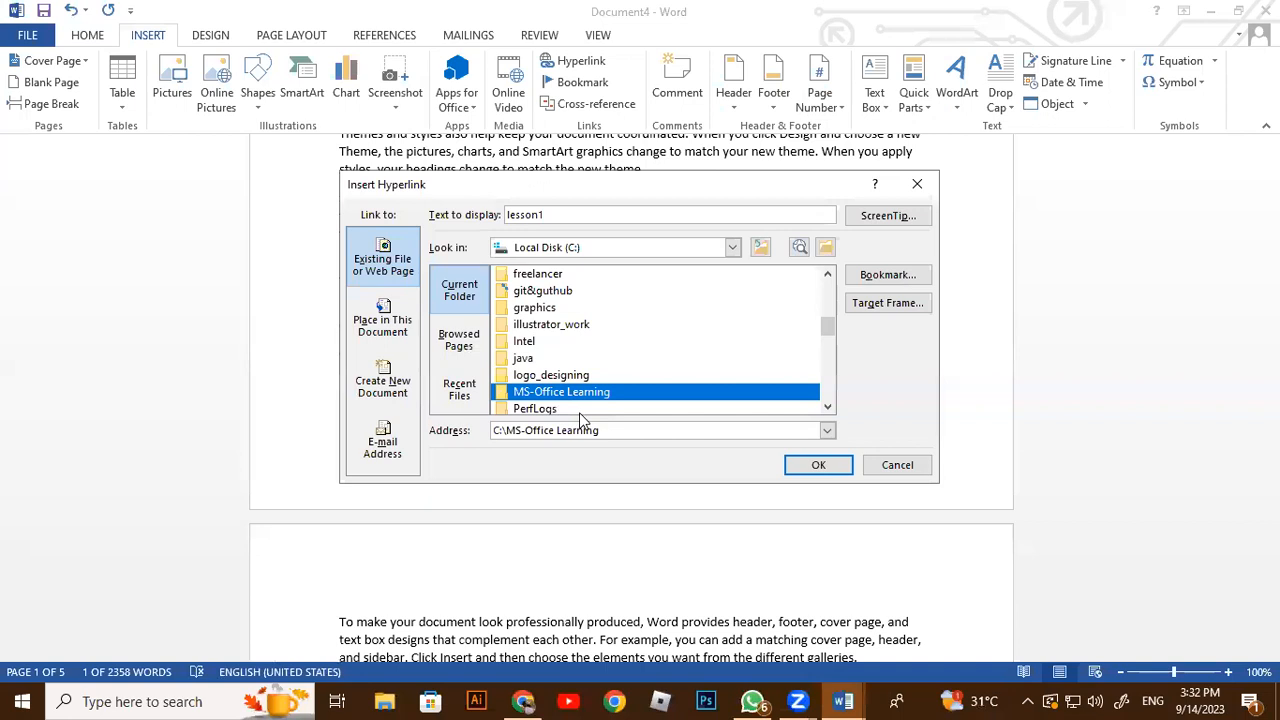
pyautogui.doubleClick(581, 394)
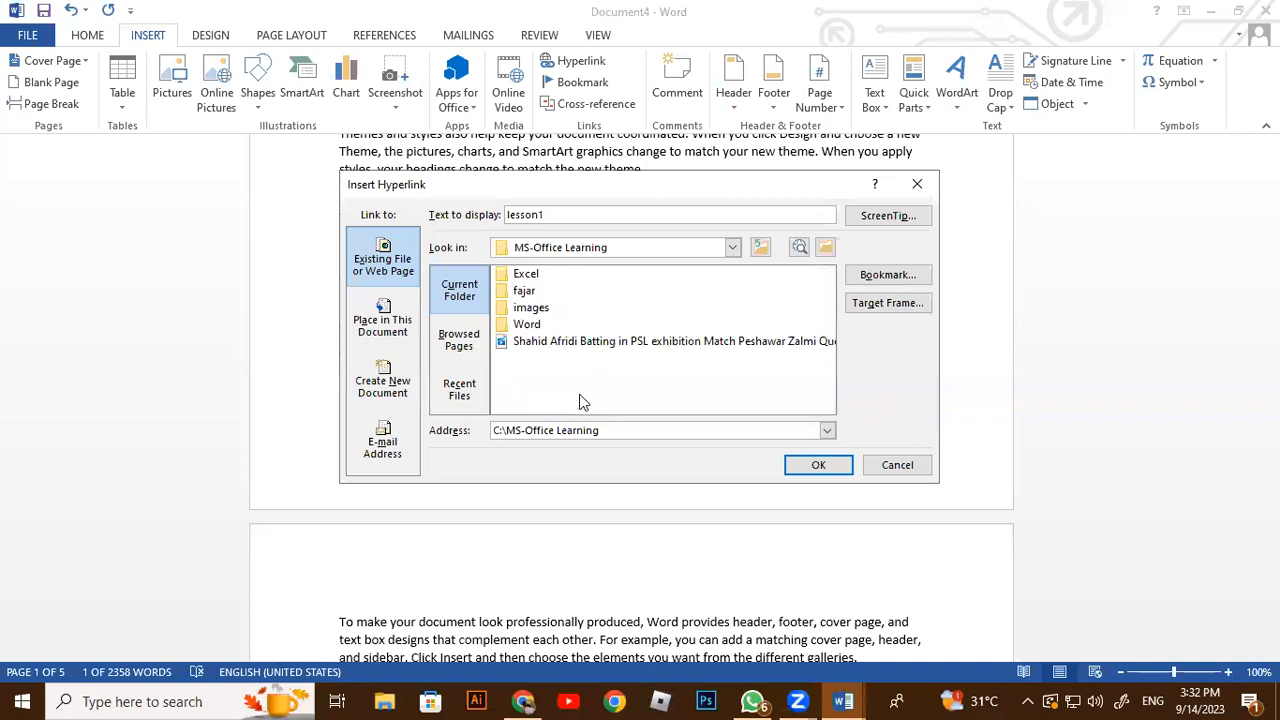
pyautogui.doubleClick(533, 292)
pyautogui.doubleClick(533, 310)
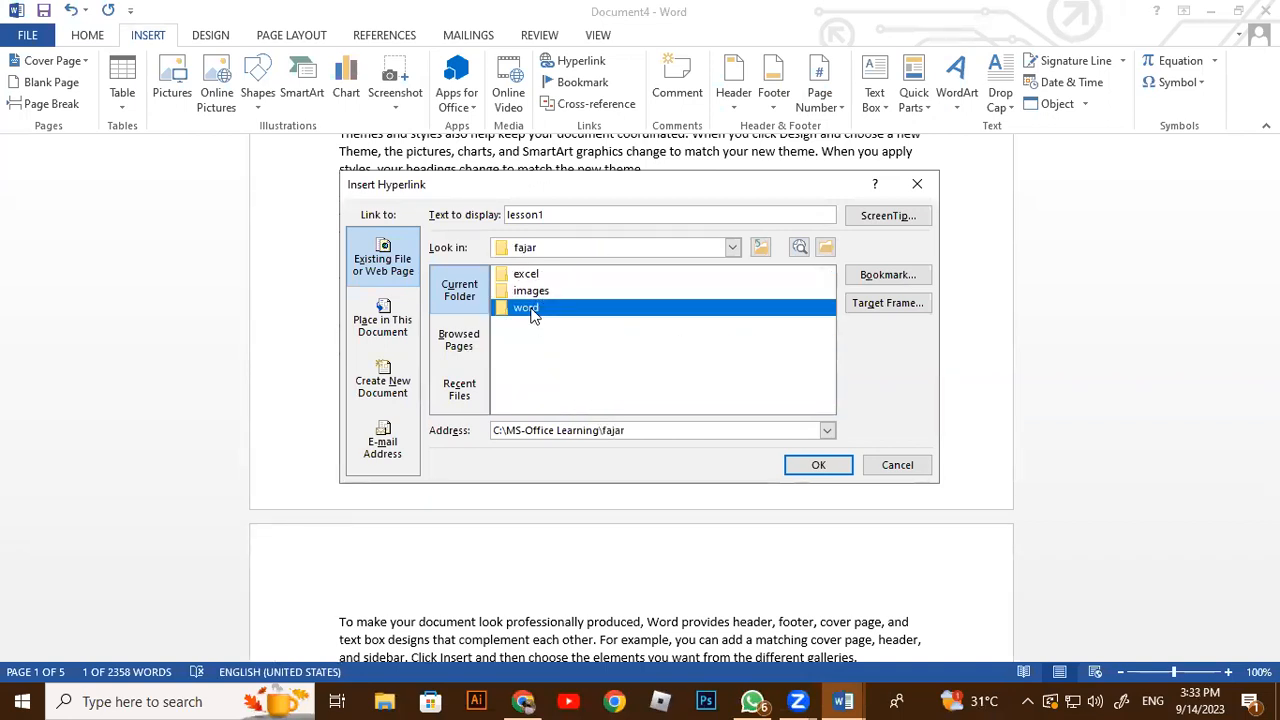
pyautogui.click(540, 277)
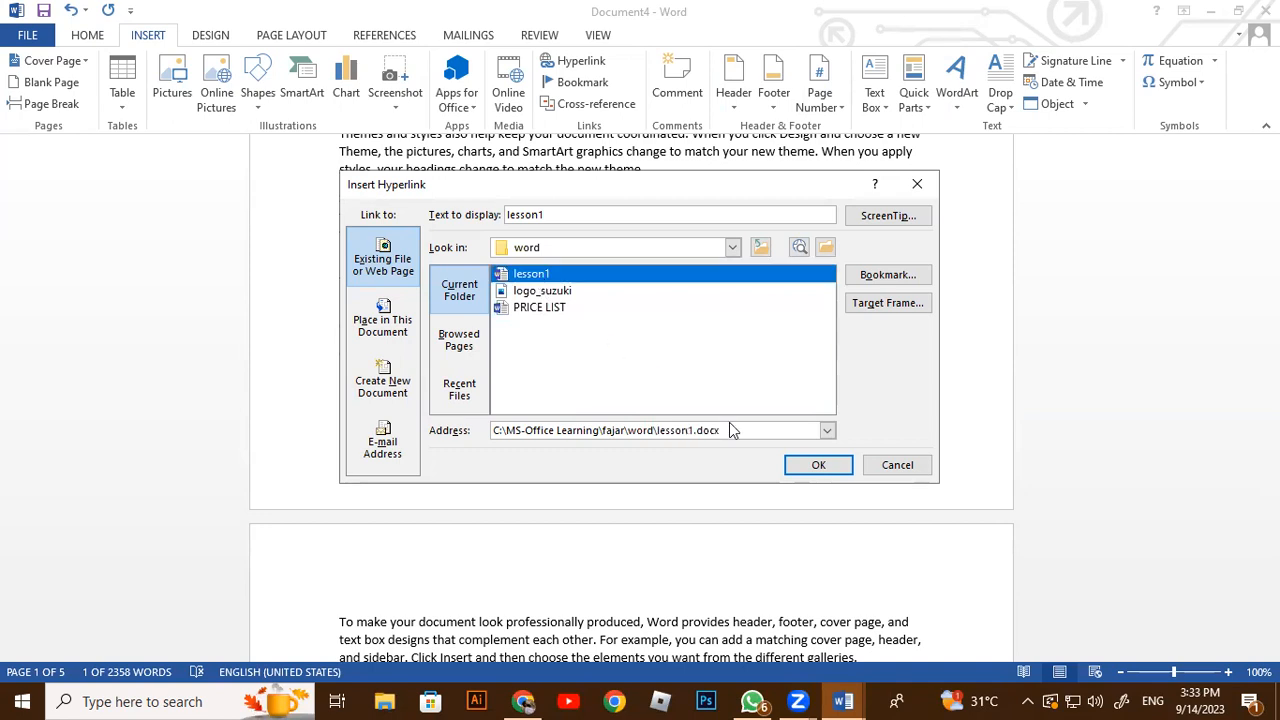
pyautogui.click(816, 465)
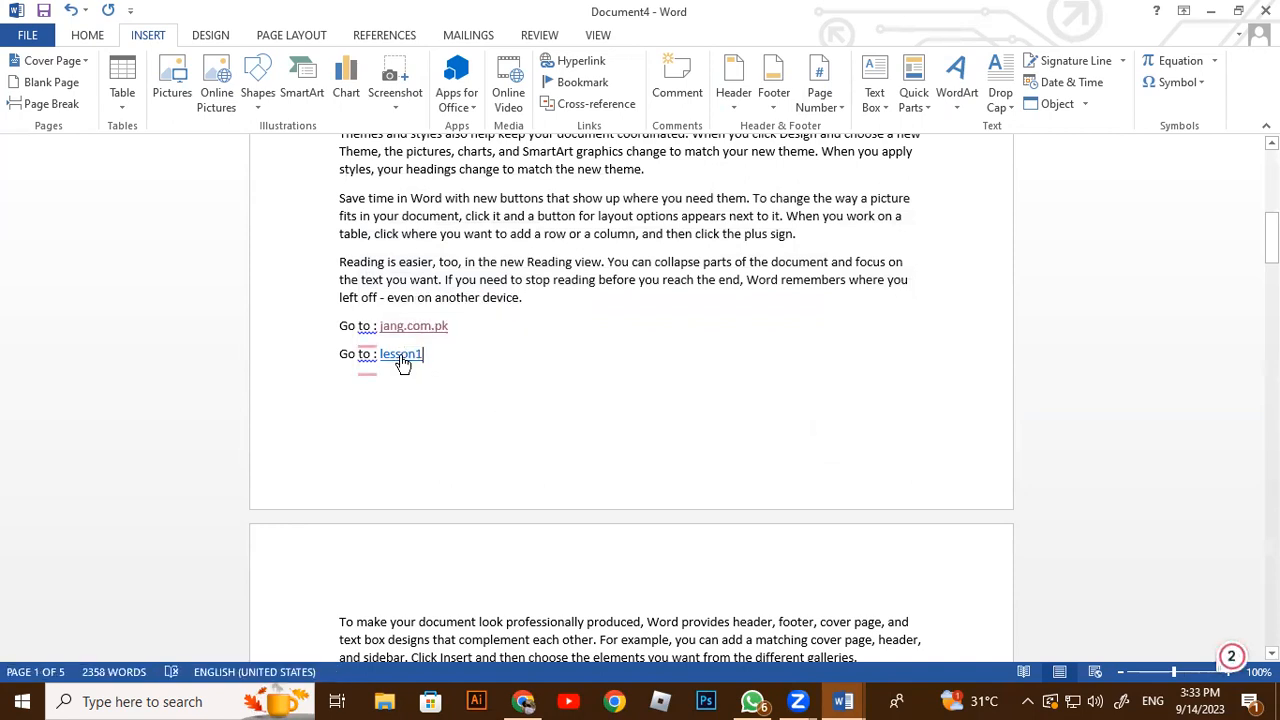
pyautogui.keyDown('ctrl'); pyautogui.click(403, 356); pyautogui.keyUp('ctrl')
pyautogui.click(694, 433)
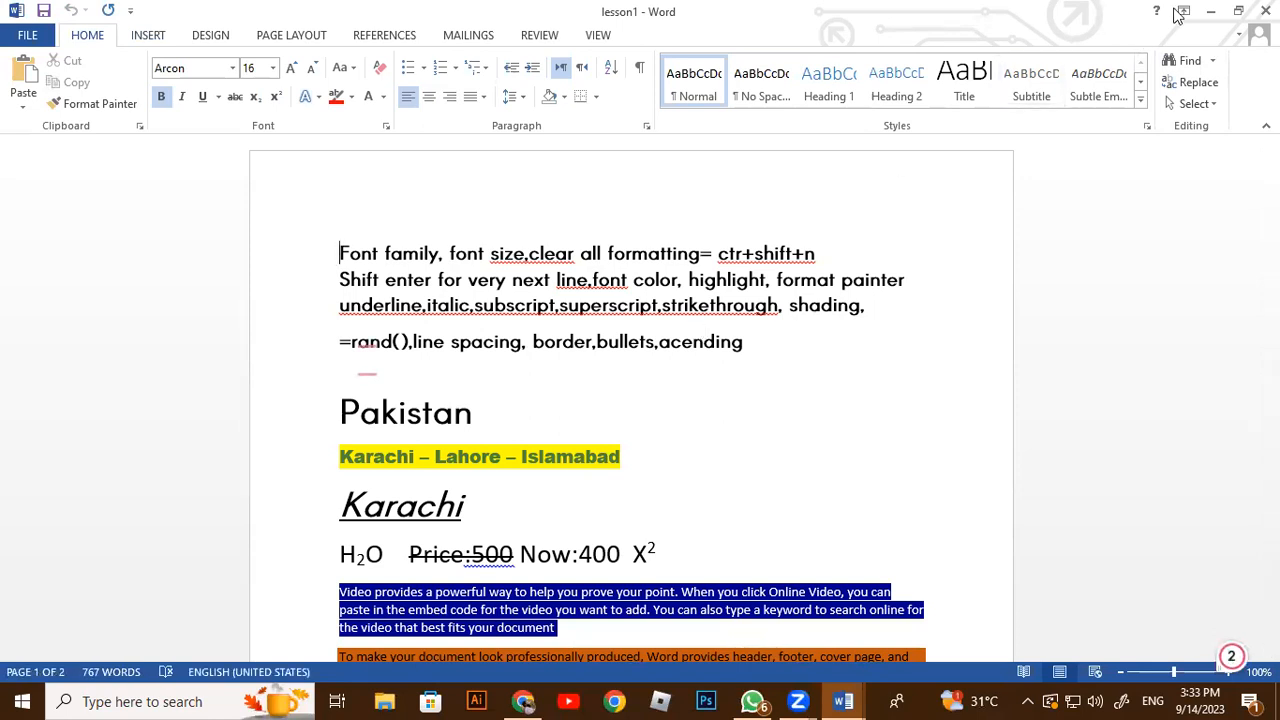
pyautogui.click(1265, 10)
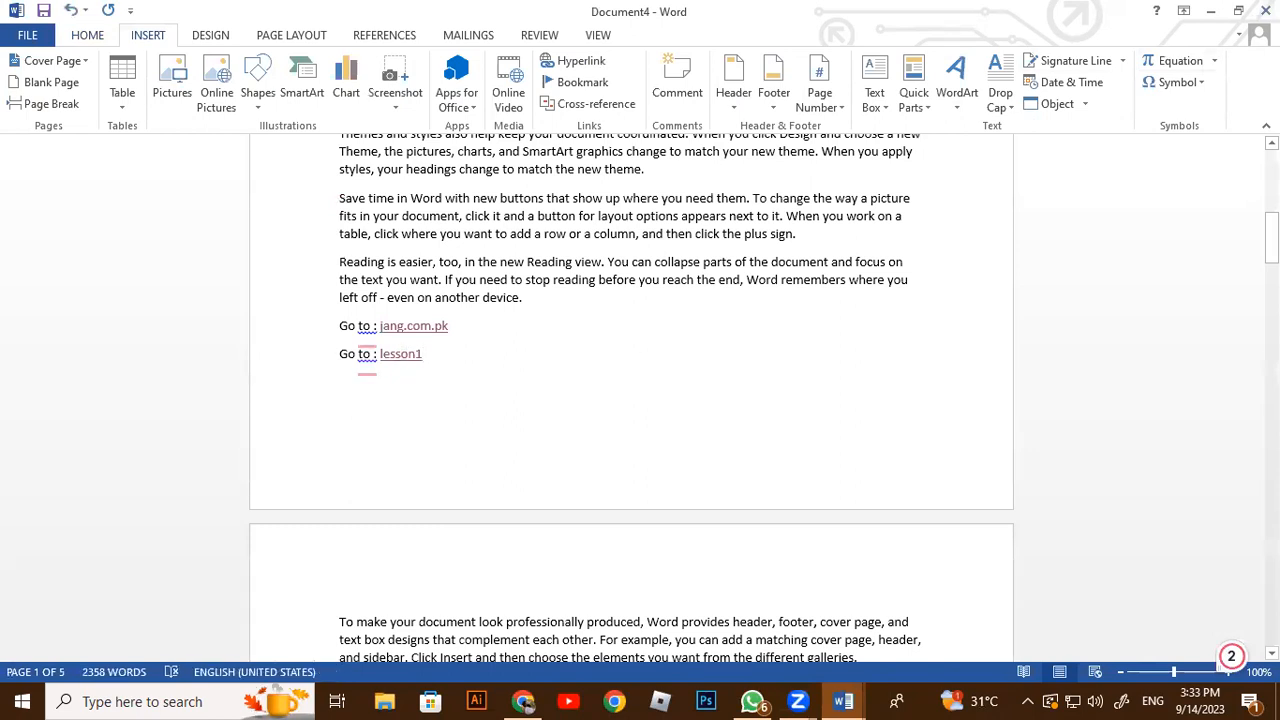
# Type 'Go to Excel Lesson 1' on a new line and select 'Lesson 1'
pyautogui.write('Go to Excel')
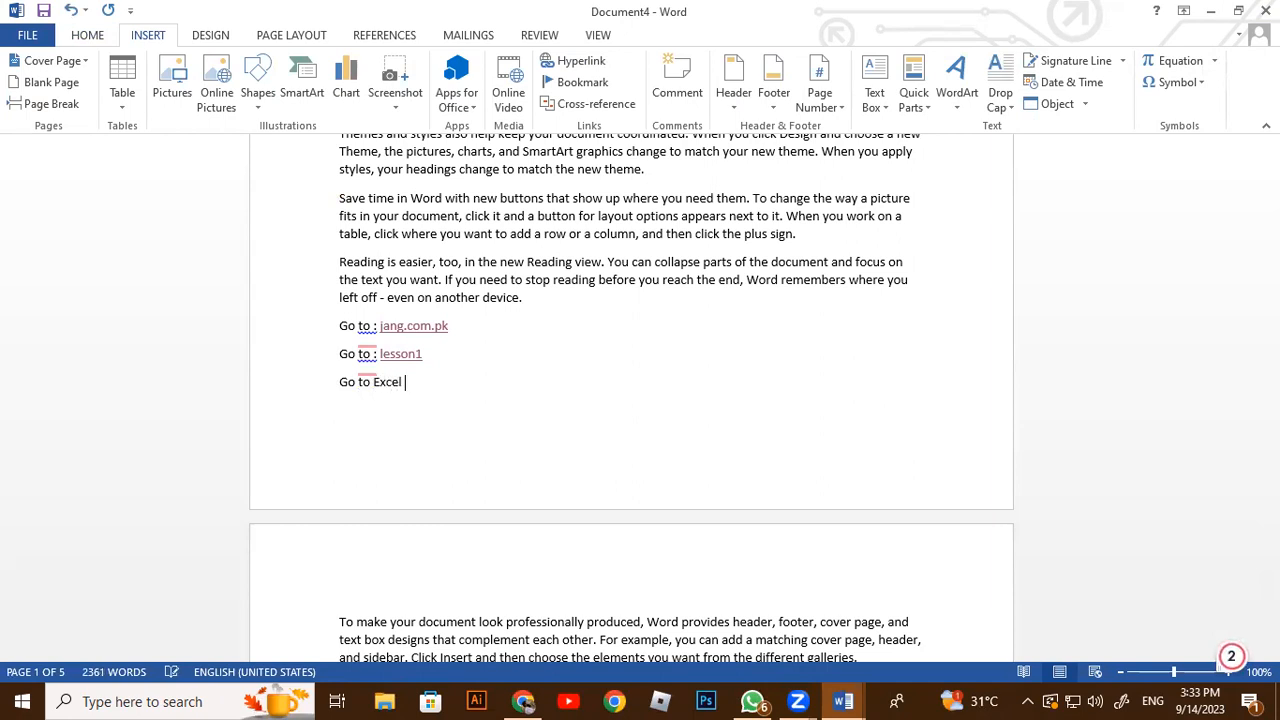
pyautogui.write('Less')
pyautogui.press('BackSpace')
pyautogui.press('BackSpace')
pyautogui.press('BackSpace')
pyautogui.write('son')
pyautogui.moveTo(405, 382); pyautogui.dragTo(460, 384)
# Hyperlink 'Lesson 1' to the lesson_1 workbook in MS-Office Learning's excel folder, then test it
pyautogui.click(565, 62)
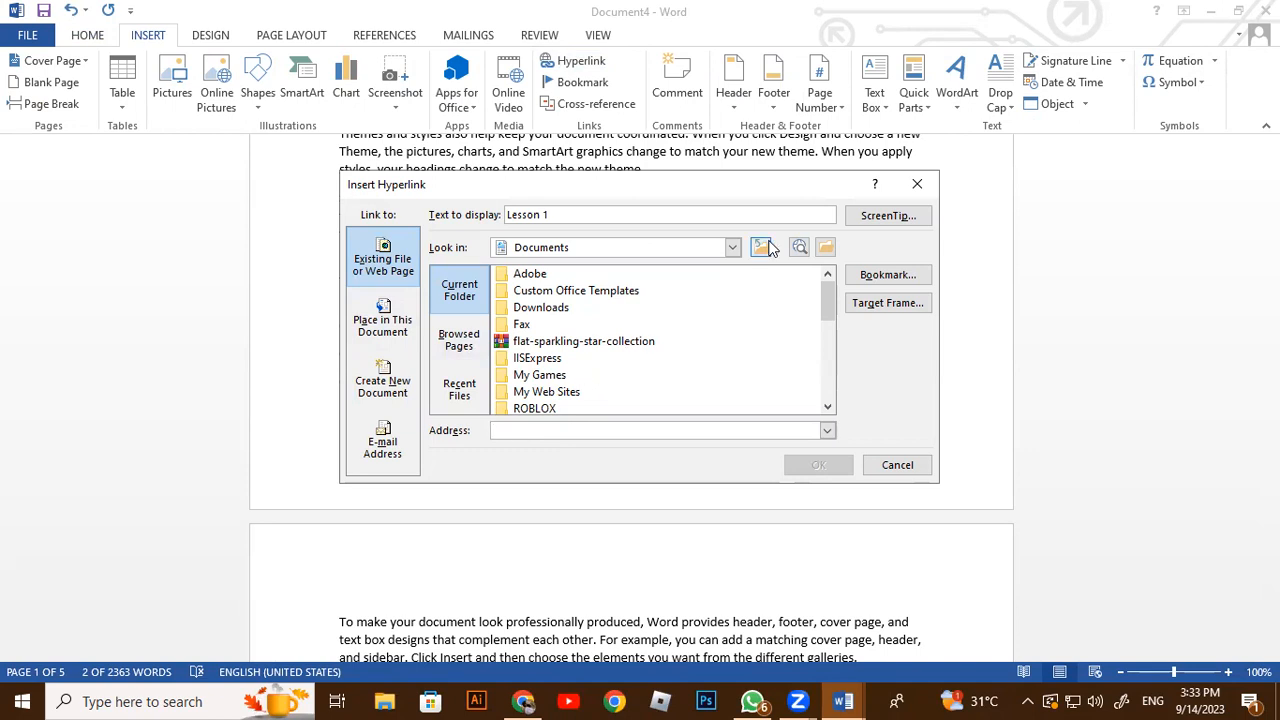
pyautogui.click(735, 252)
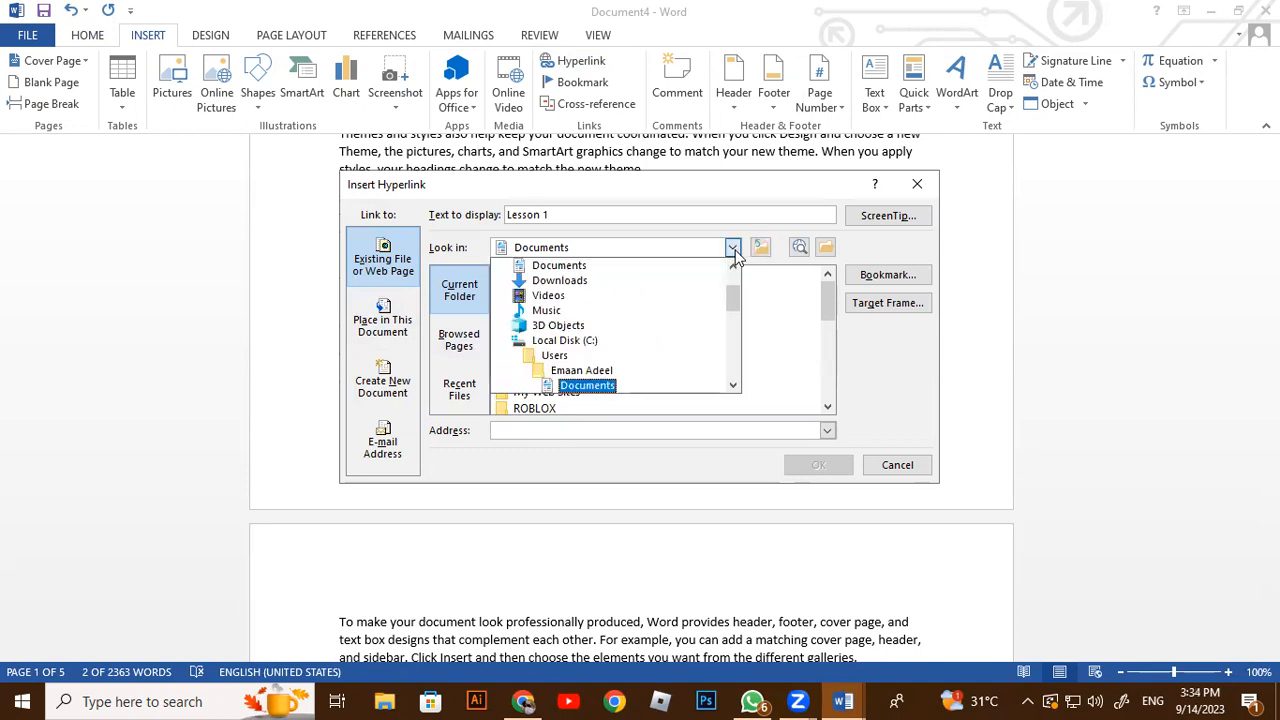
pyautogui.click(594, 339)
pyautogui.click(546, 391)
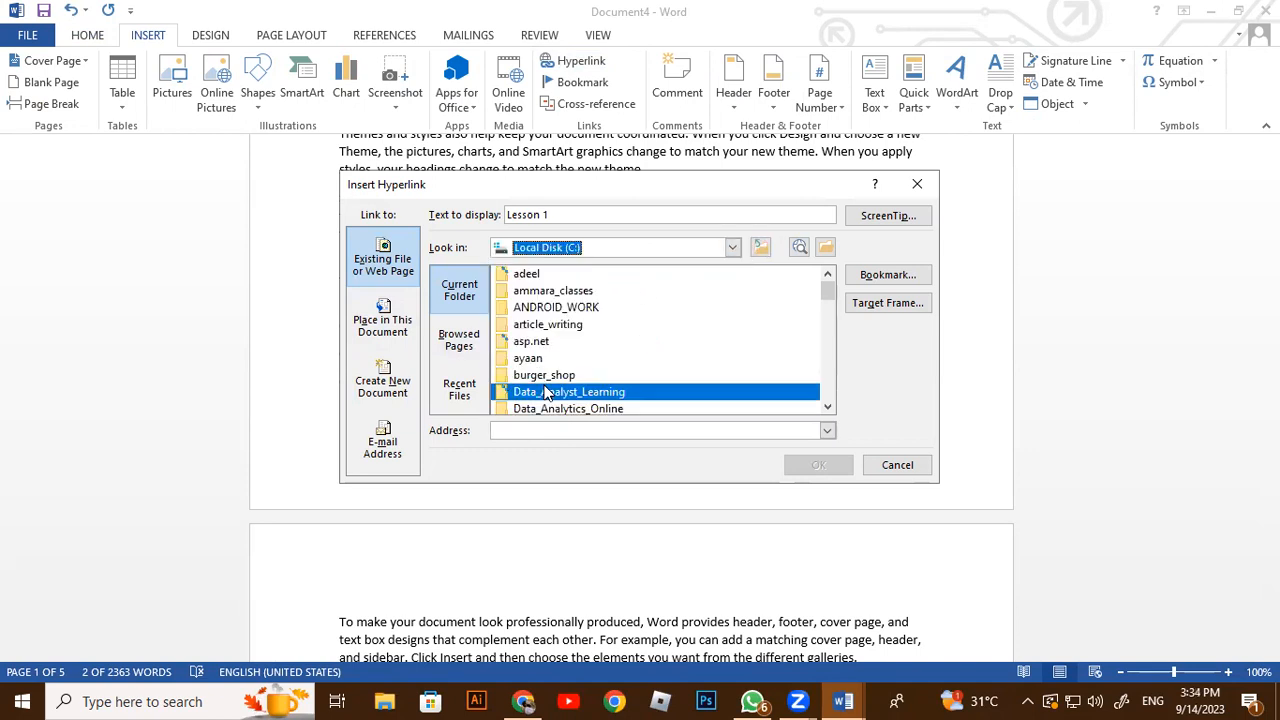
pyautogui.press('m')
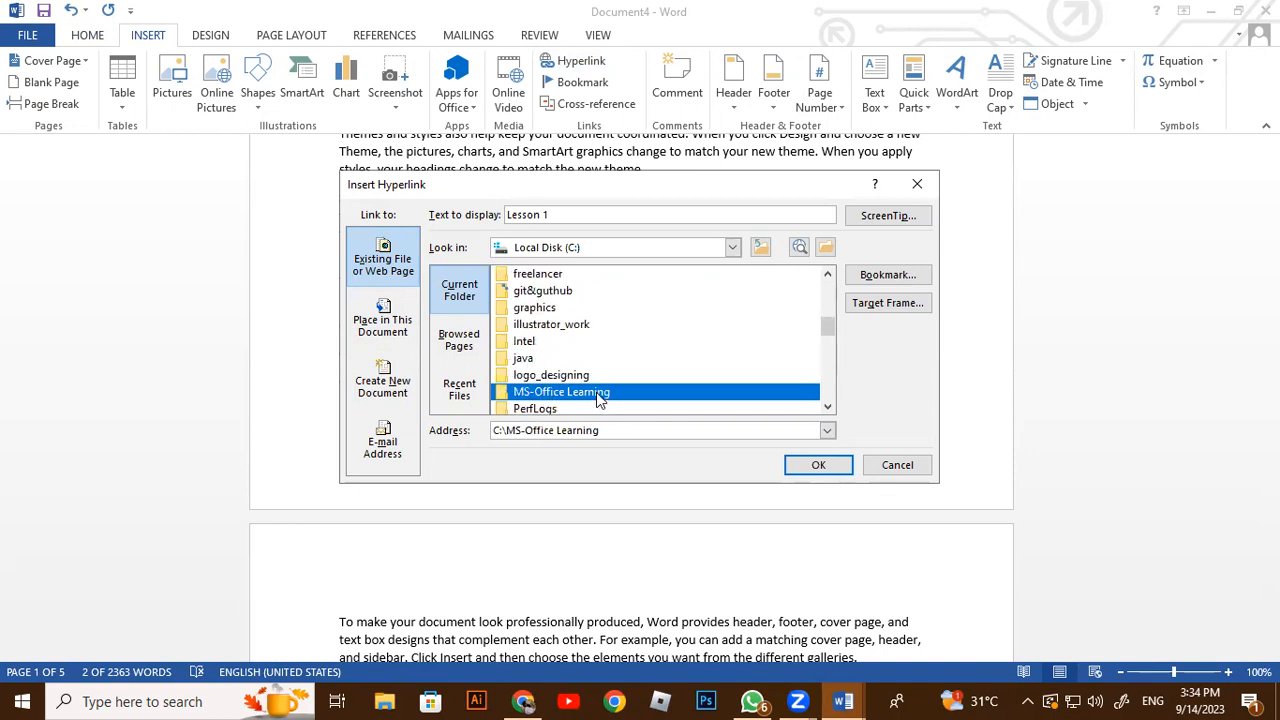
pyautogui.doubleClick(597, 395)
pyautogui.doubleClick(533, 292)
pyautogui.doubleClick(530, 274)
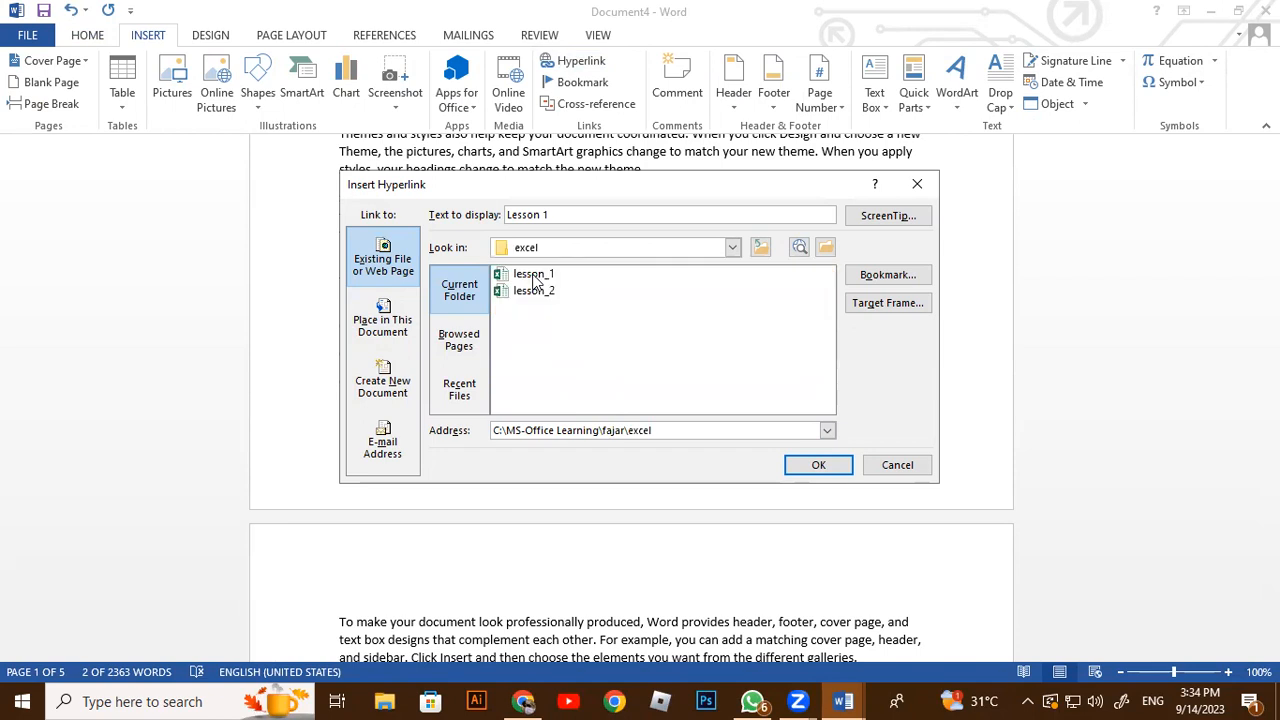
pyautogui.click(543, 280)
pyautogui.doubleClick(543, 280)
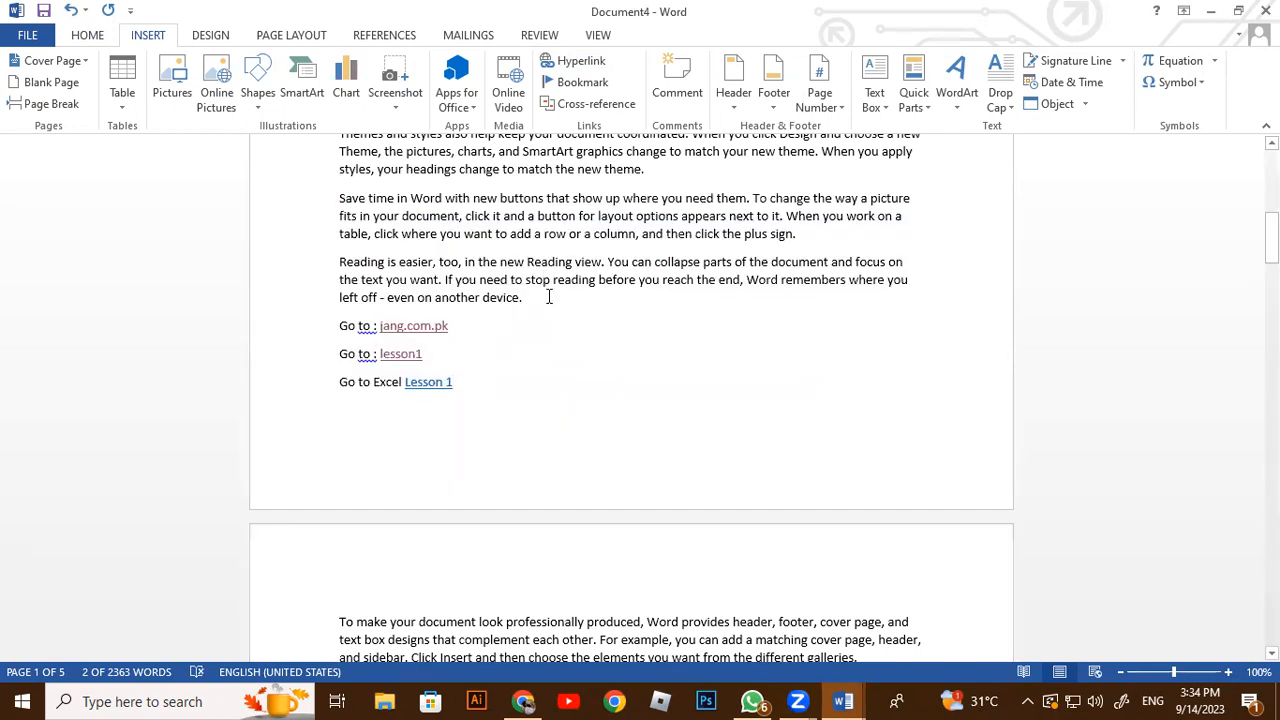
pyautogui.keyDown('ctrl'); pyautogui.click(432, 384); pyautogui.keyUp('ctrl')
# Let the linked lesson_1 workbook open, close it, and return to Document4
pyautogui.click(692, 432)
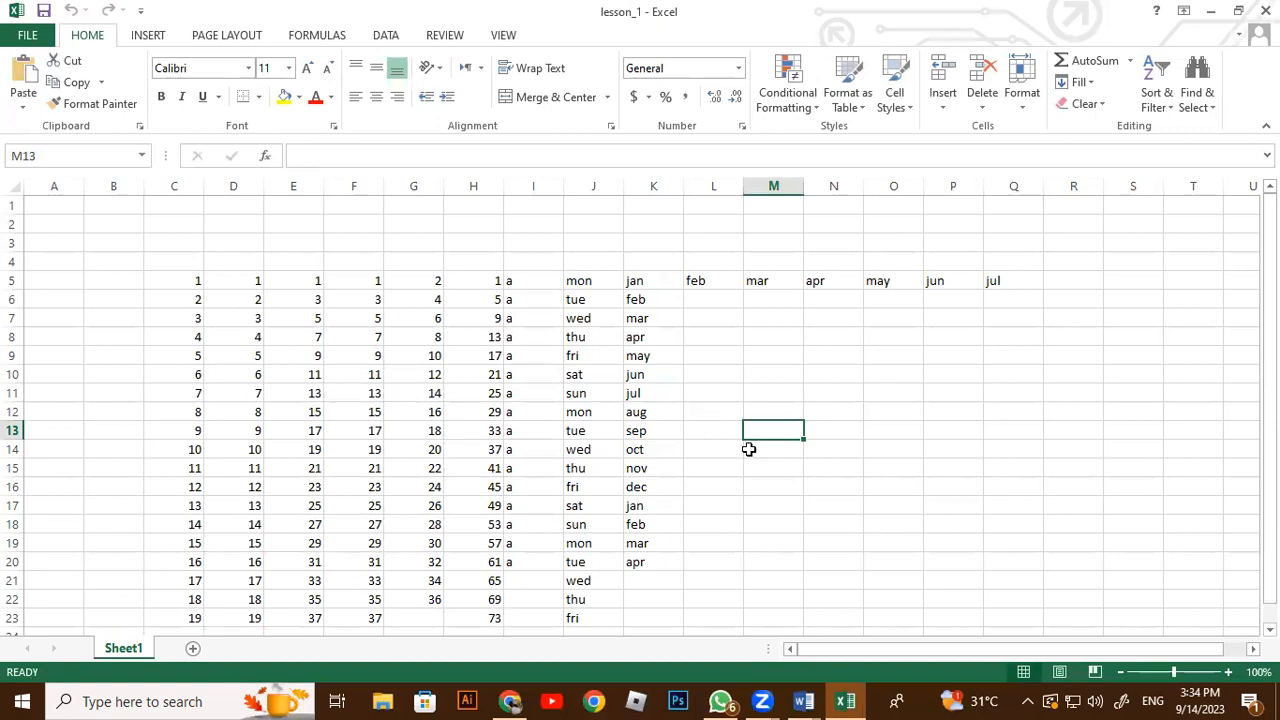
pyautogui.click(1265, 10)
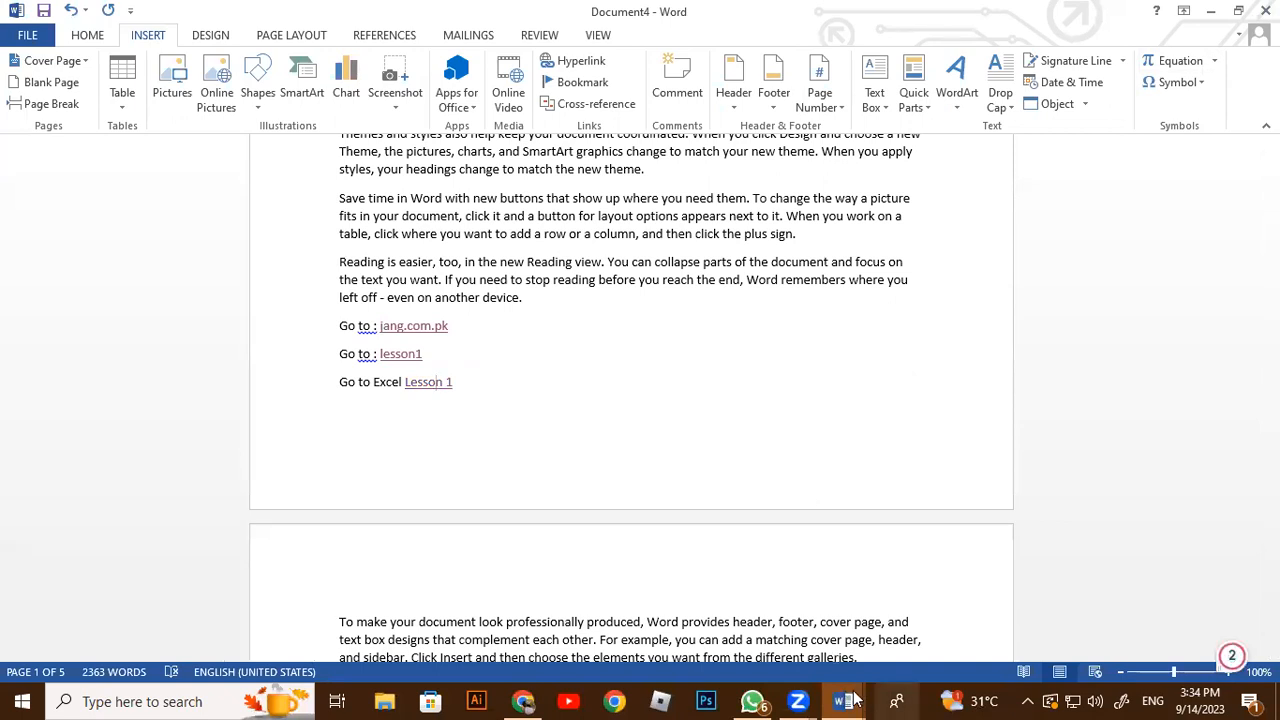
pyautogui.click(843, 701)
pyautogui.click(1114, 637)
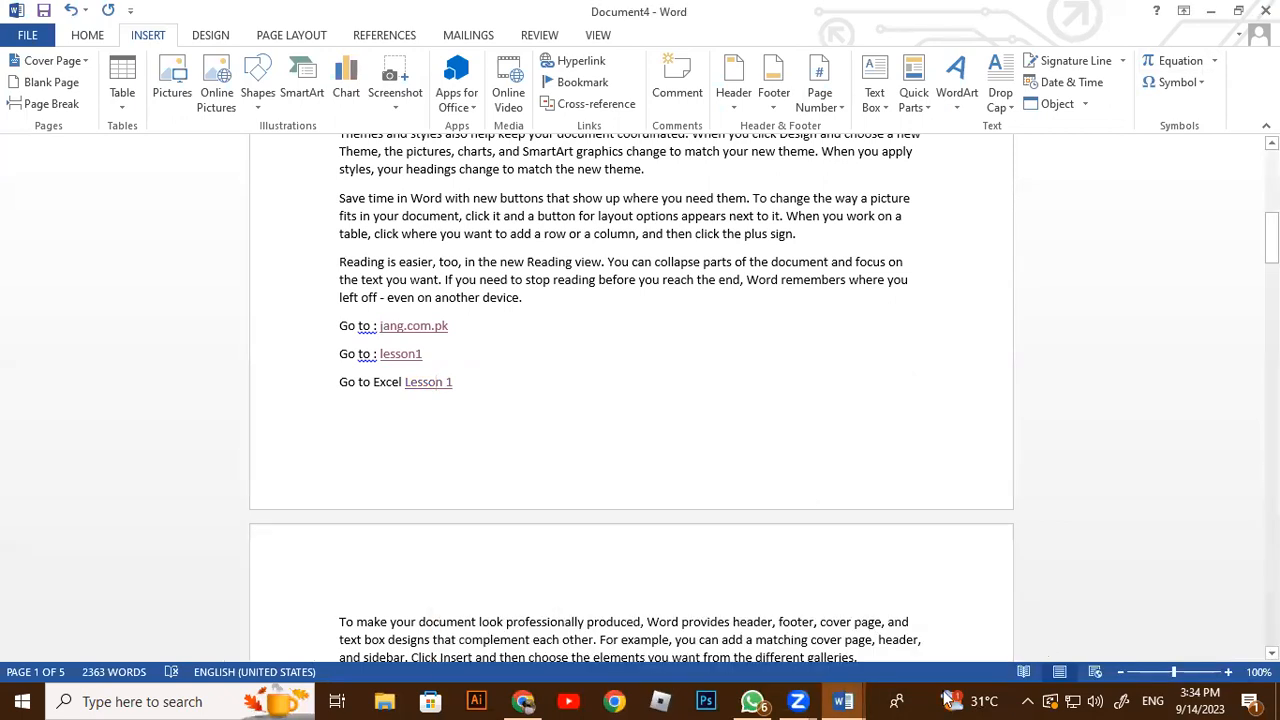
pyautogui.click(843, 701)
# Close Document3 and Document2, discarding their unsaved changes
pyautogui.middleClick(926, 589)
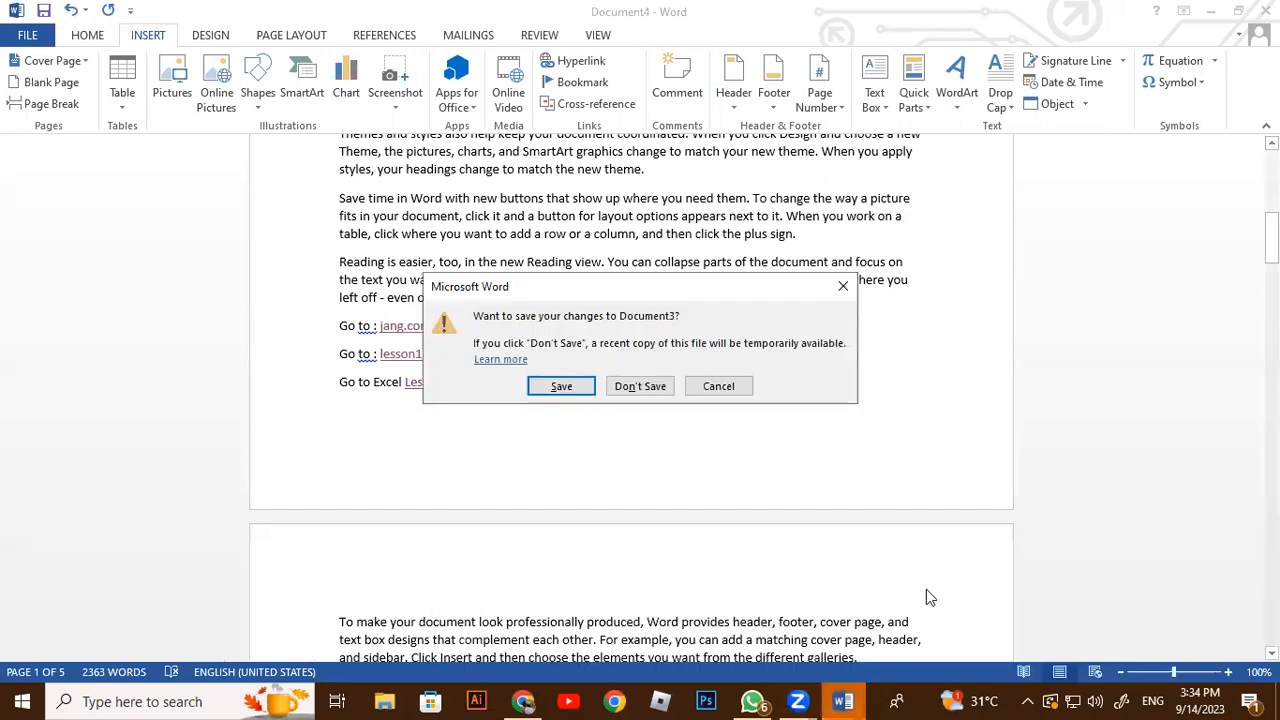
pyautogui.click(634, 386)
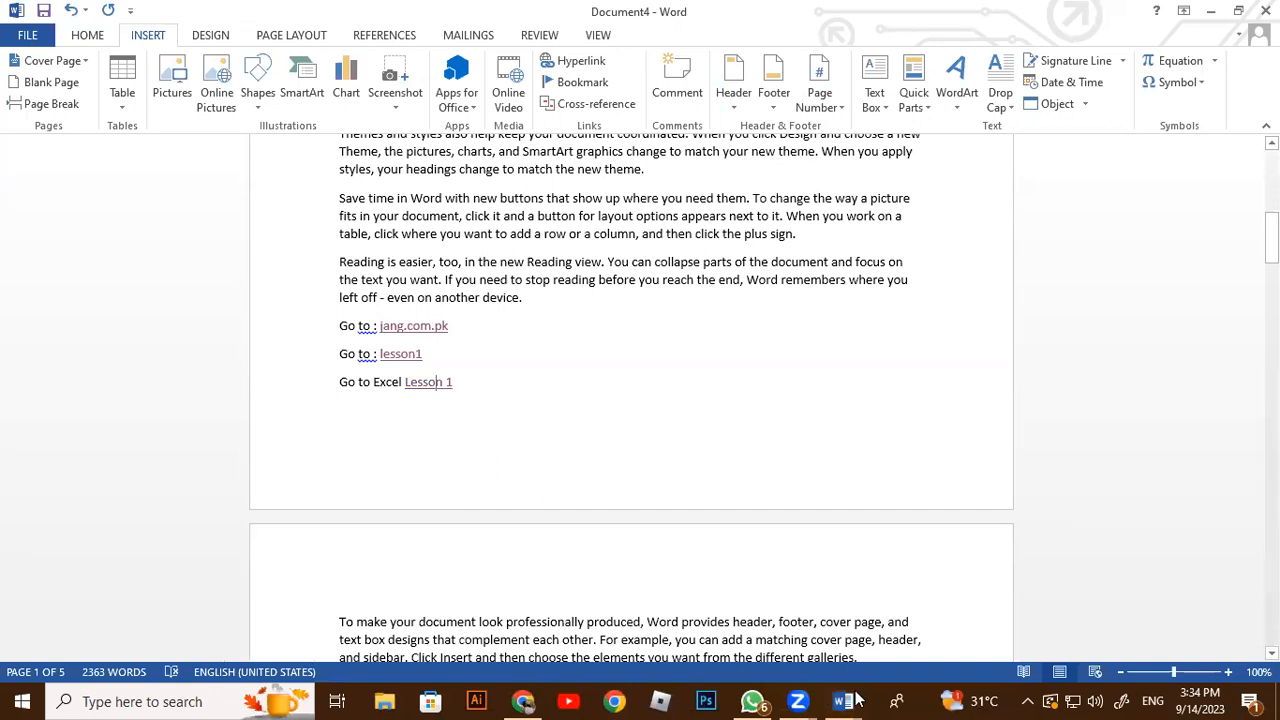
pyautogui.moveTo(848, 700)
pyautogui.click(929, 557)
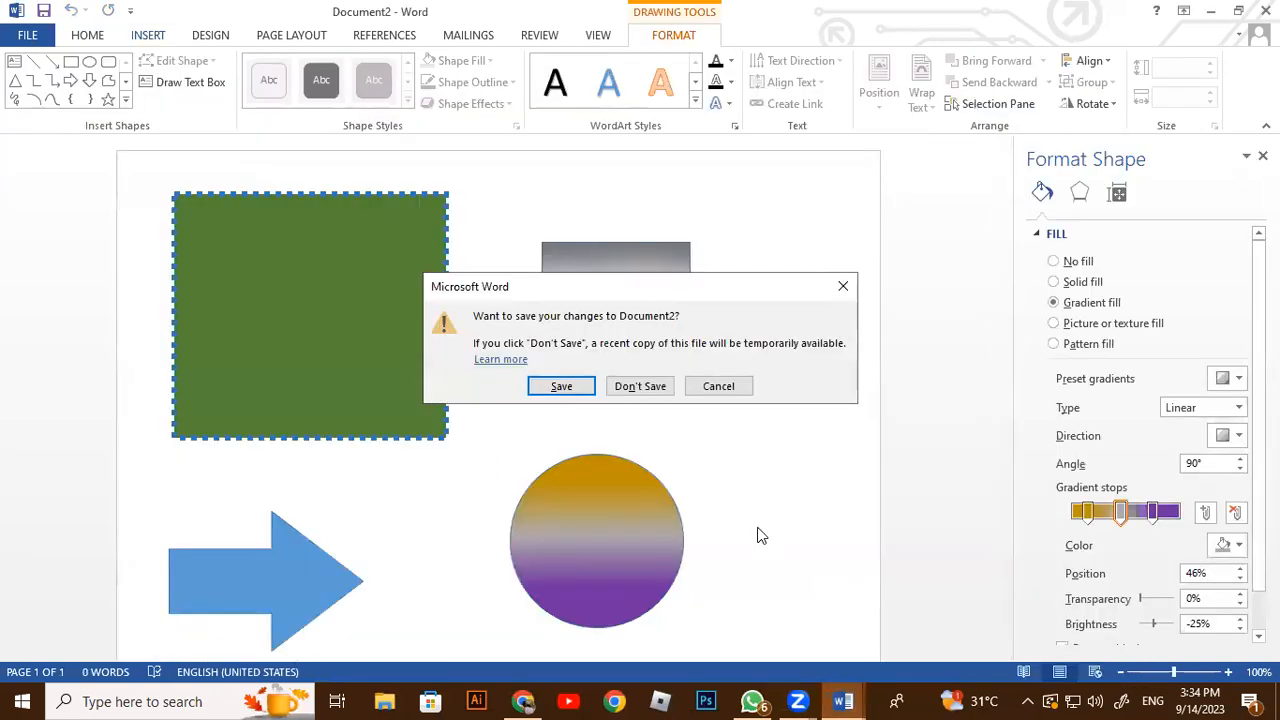
pyautogui.click(640, 386)
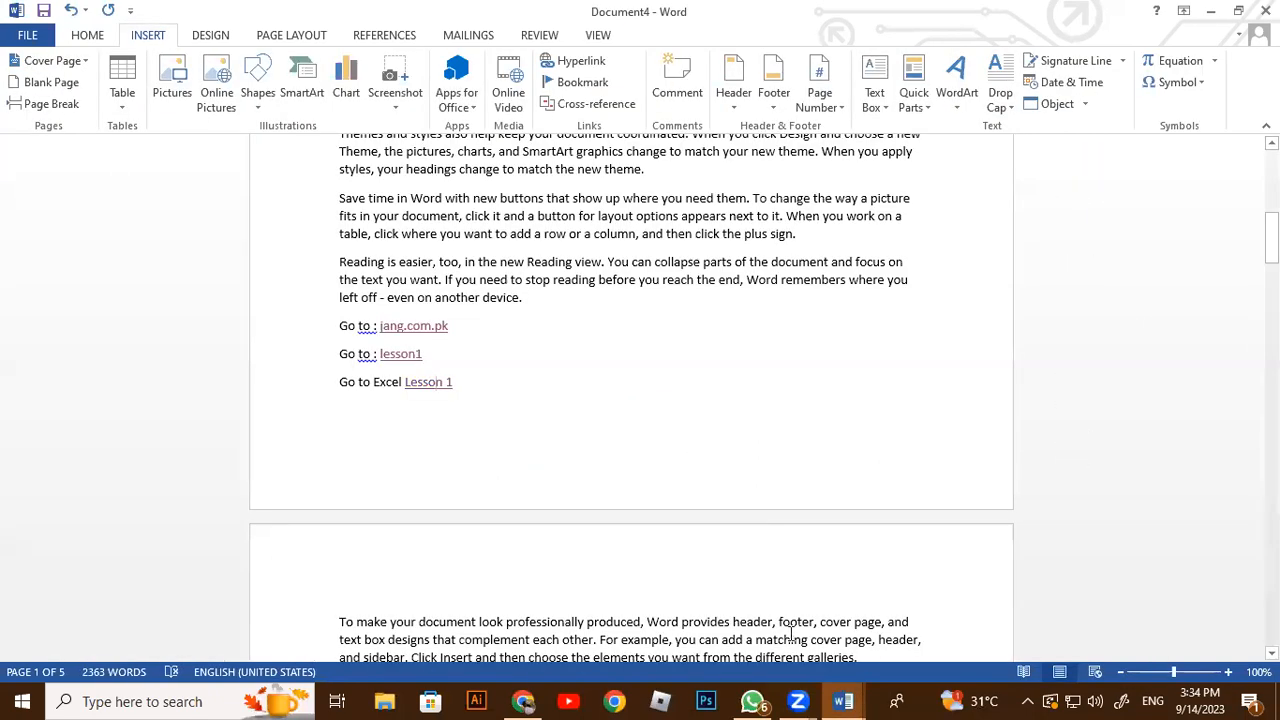
# Close the PHOTO LIST window and scroll through Document4 to review its content
pyautogui.moveTo(843, 700)
pyautogui.click(826, 560)
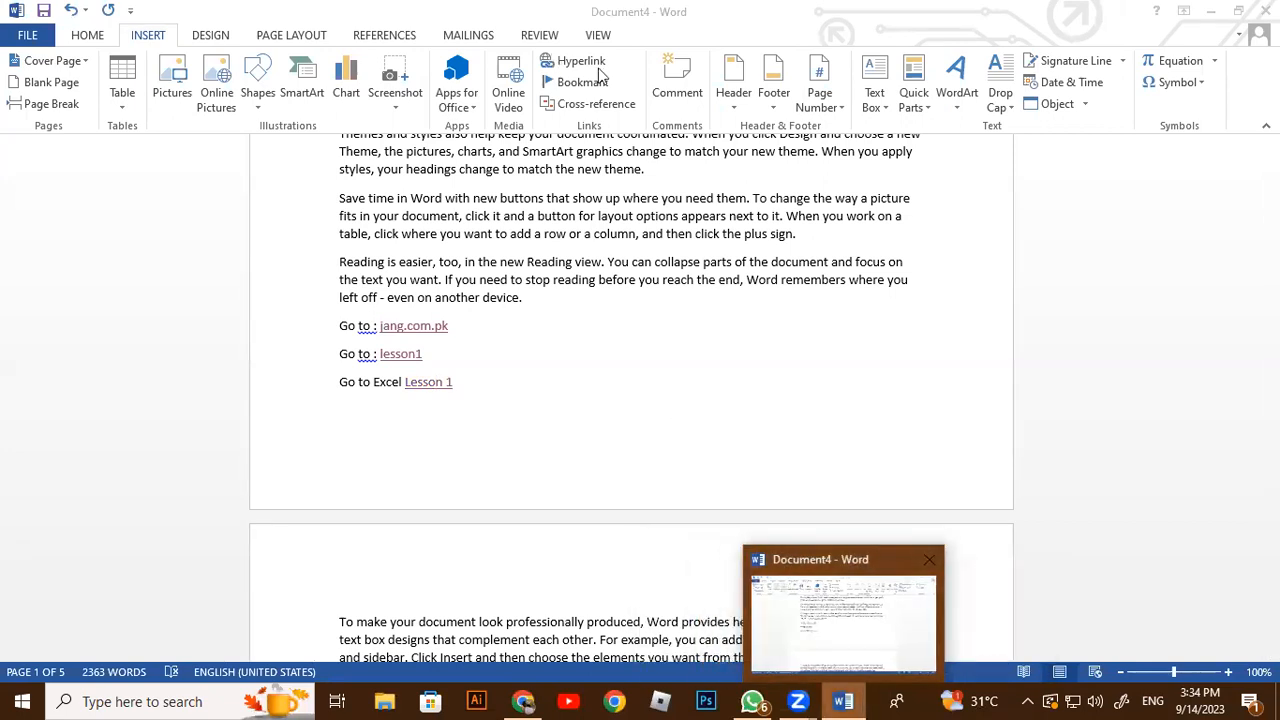
pyautogui.scroll(10, 675, 409)
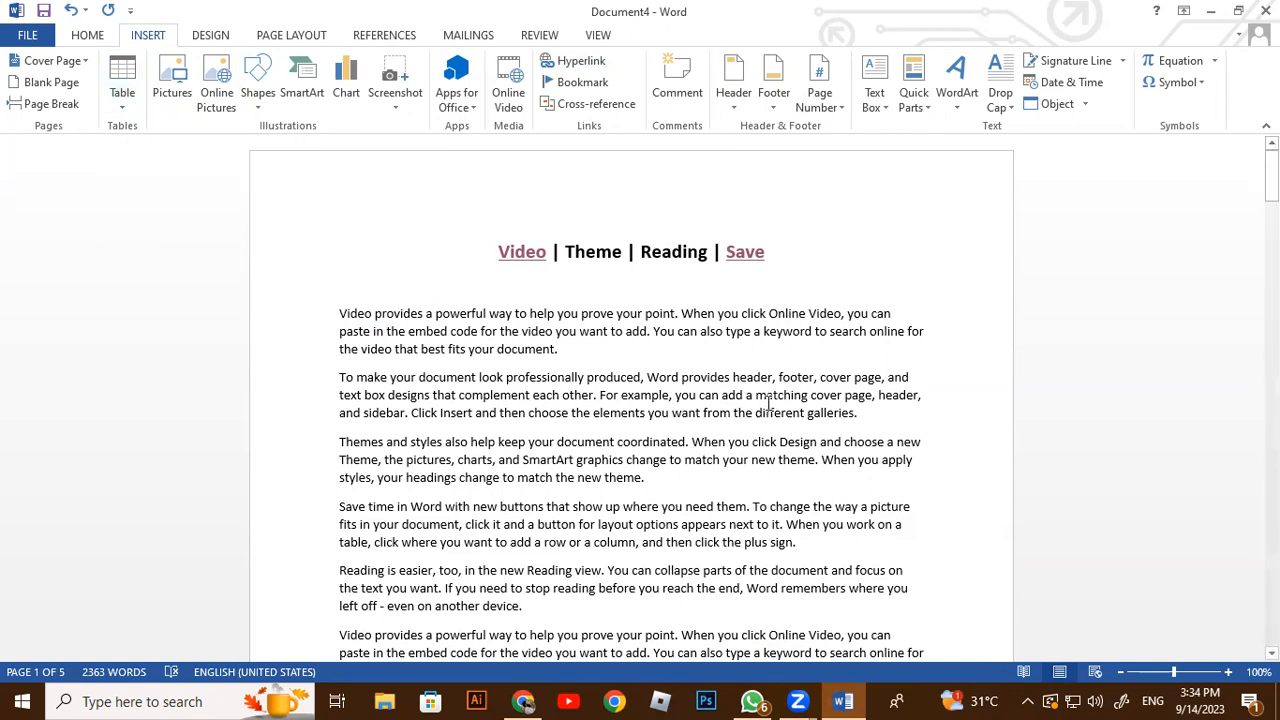
pyautogui.scroll(-4, 768, 401)
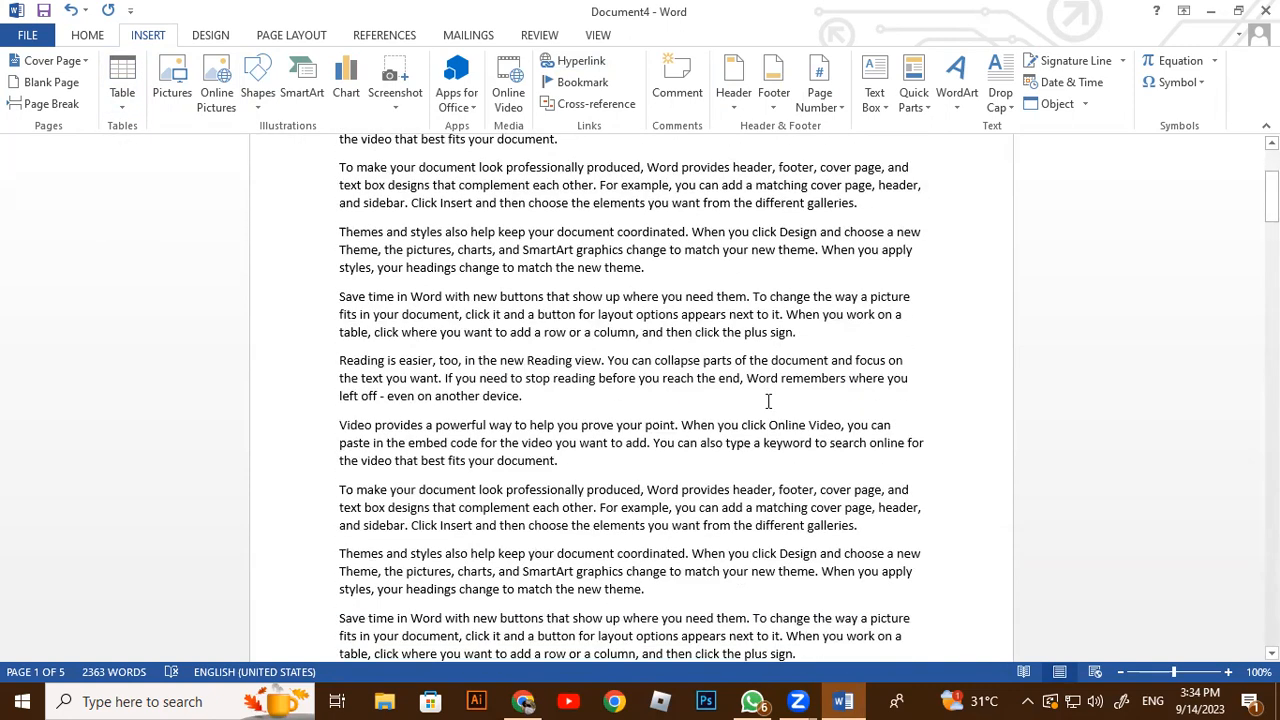
pyautogui.scroll(-5, 768, 401)
pyautogui.scroll(10, 768, 401)
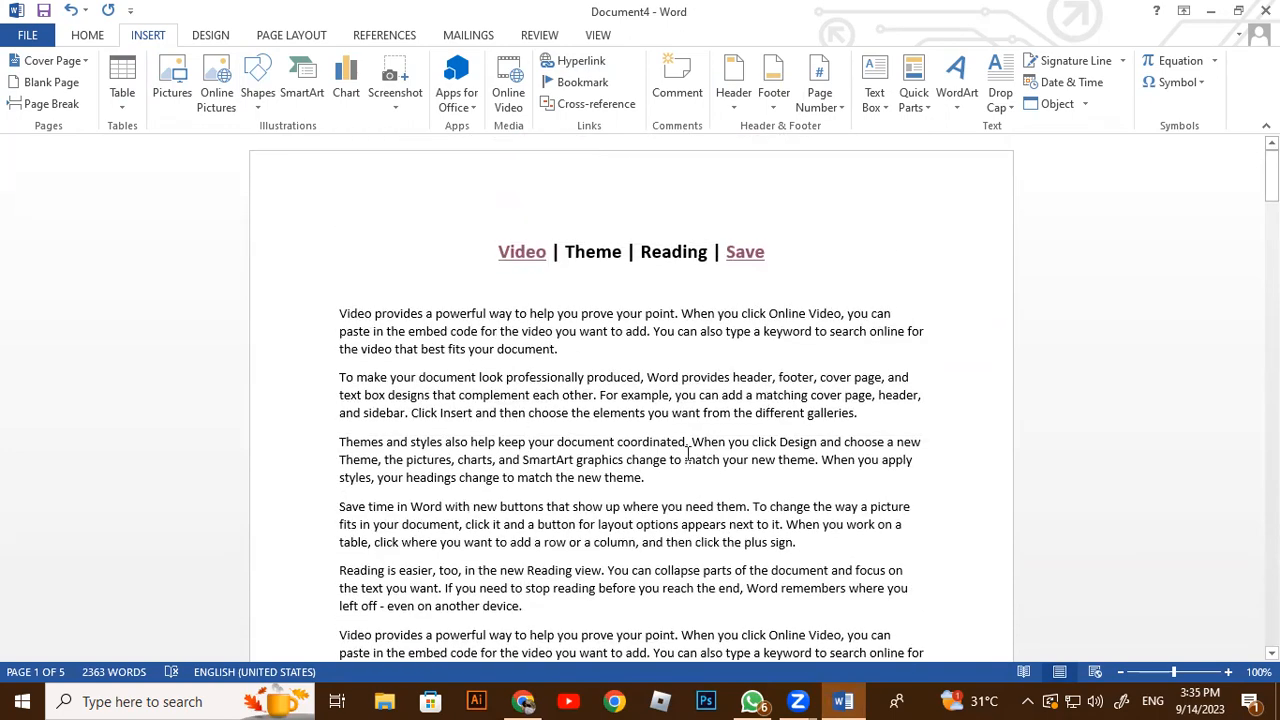
pyautogui.scroll(-4, 688, 455)
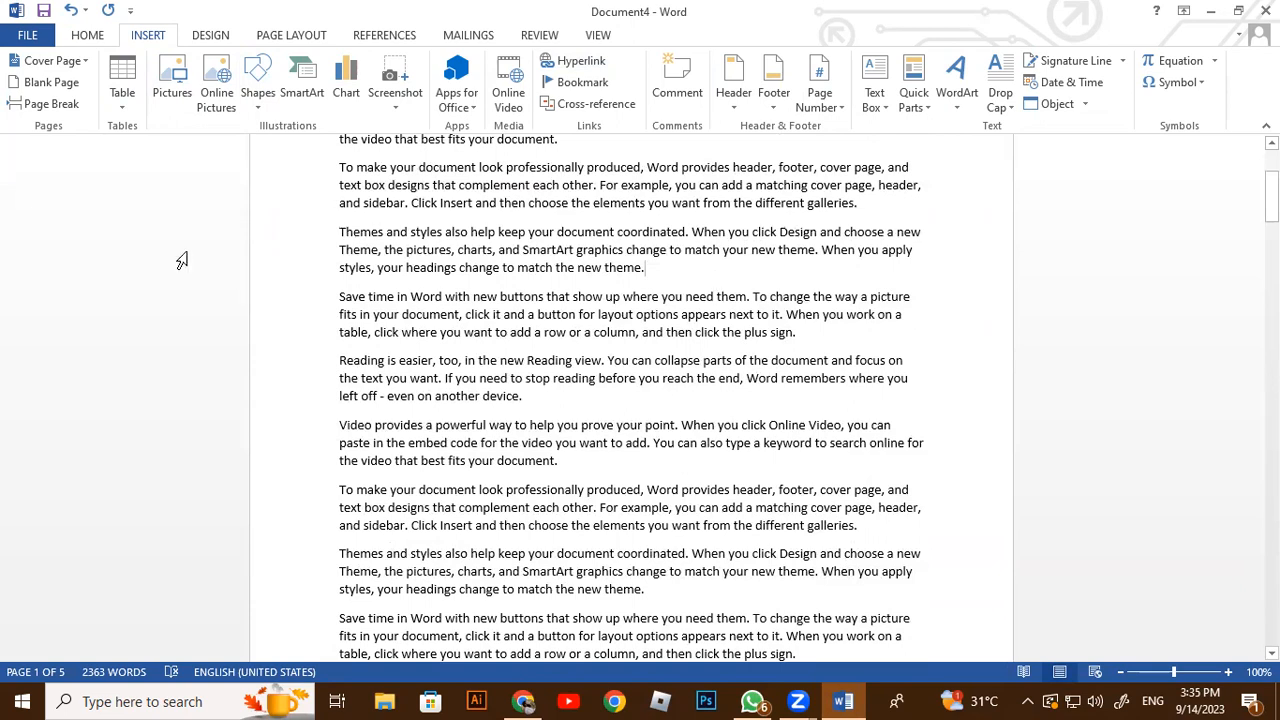
# Insert a page break so the 'Save time in Word' paragraph starts on a new page
pyautogui.click(52, 110)
pyautogui.scroll(10, 748, 480)
pyautogui.scroll(-10, 748, 480)
pyautogui.scroll(-4, 748, 480)
pyautogui.scroll(6, 748, 480)
pyautogui.scroll(-4, 748, 480)
pyautogui.scroll(15, 748, 480)
pyautogui.scroll(-6, 790, 408)
pyautogui.scroll(-10, 790, 408)
pyautogui.scroll(5, 791, 470)
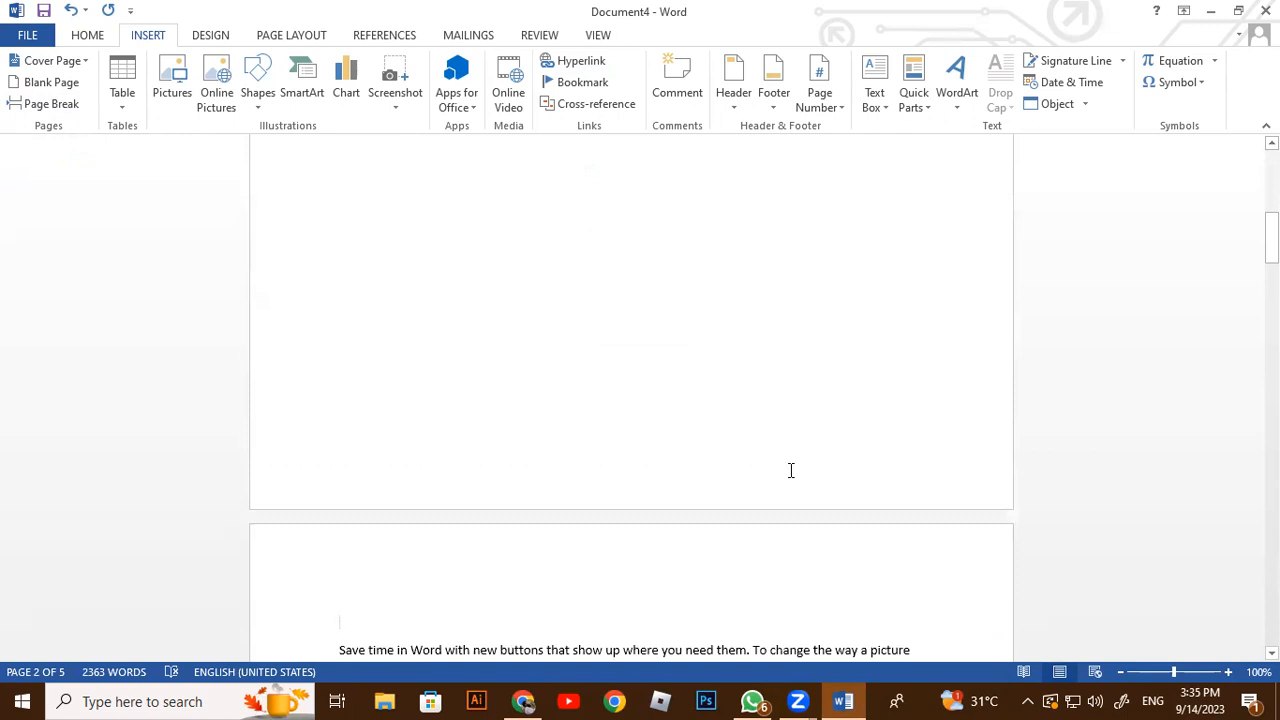
pyautogui.scroll(-6, 790, 470)
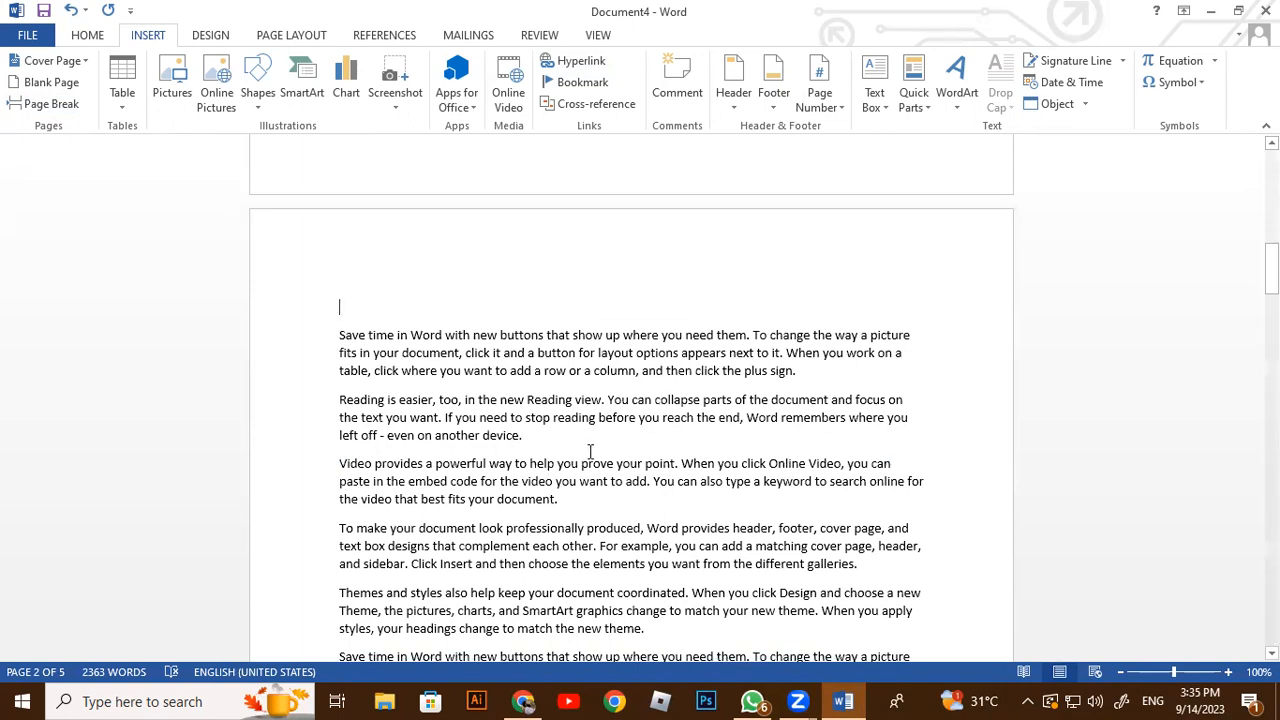
pyautogui.scroll(10, 571, 329)
# Insert a blank page after the final Themes paragraph, making 6 pages
pyautogui.click(580, 314)
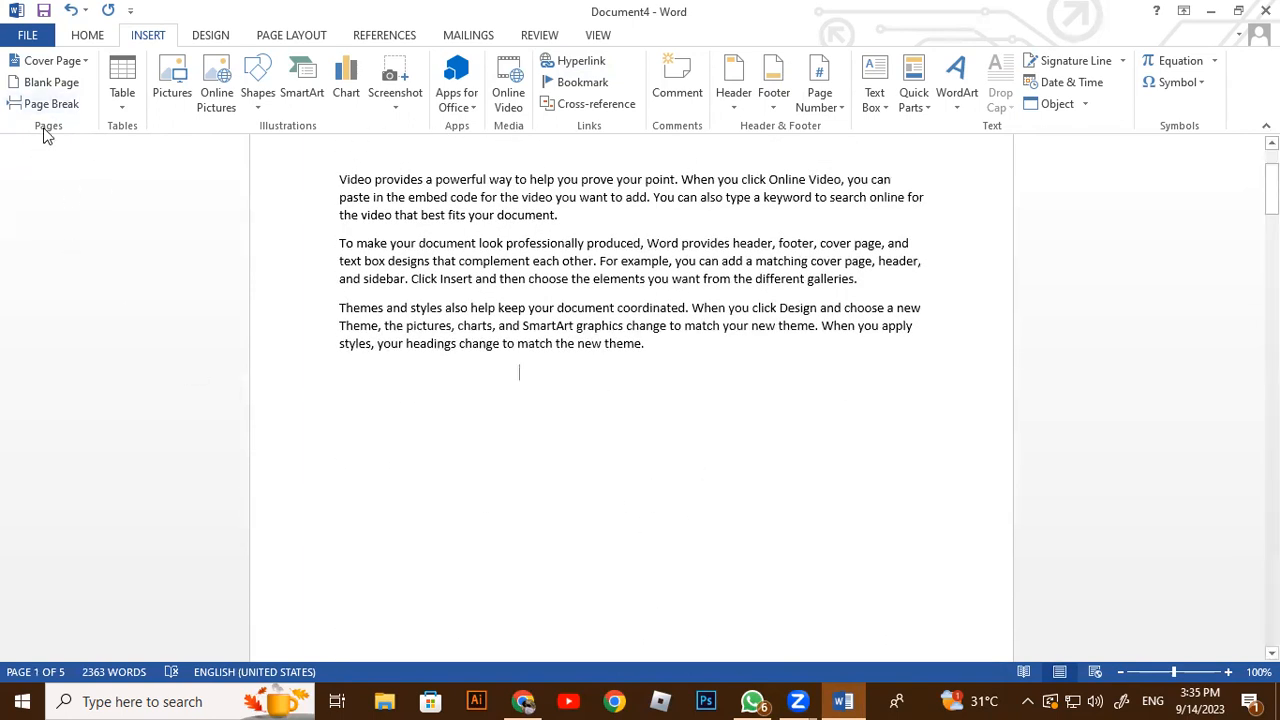
pyautogui.click(45, 88)
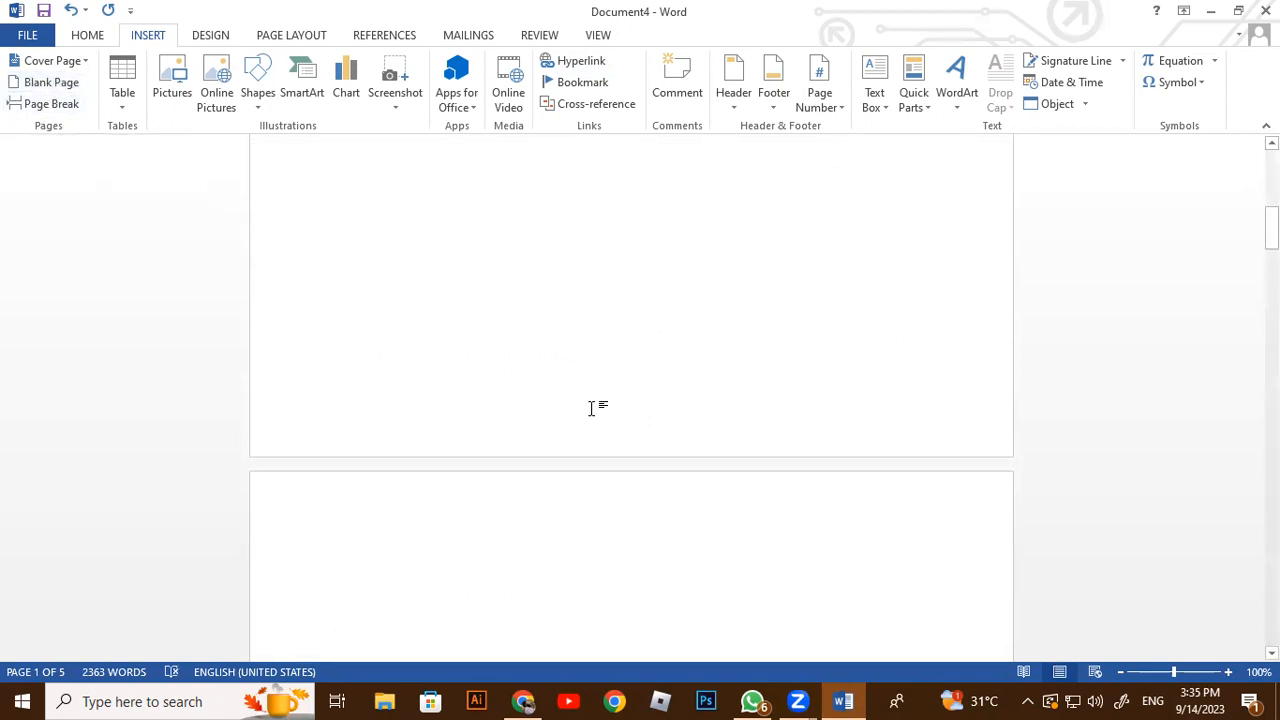
pyautogui.scroll(-10, 652, 390)
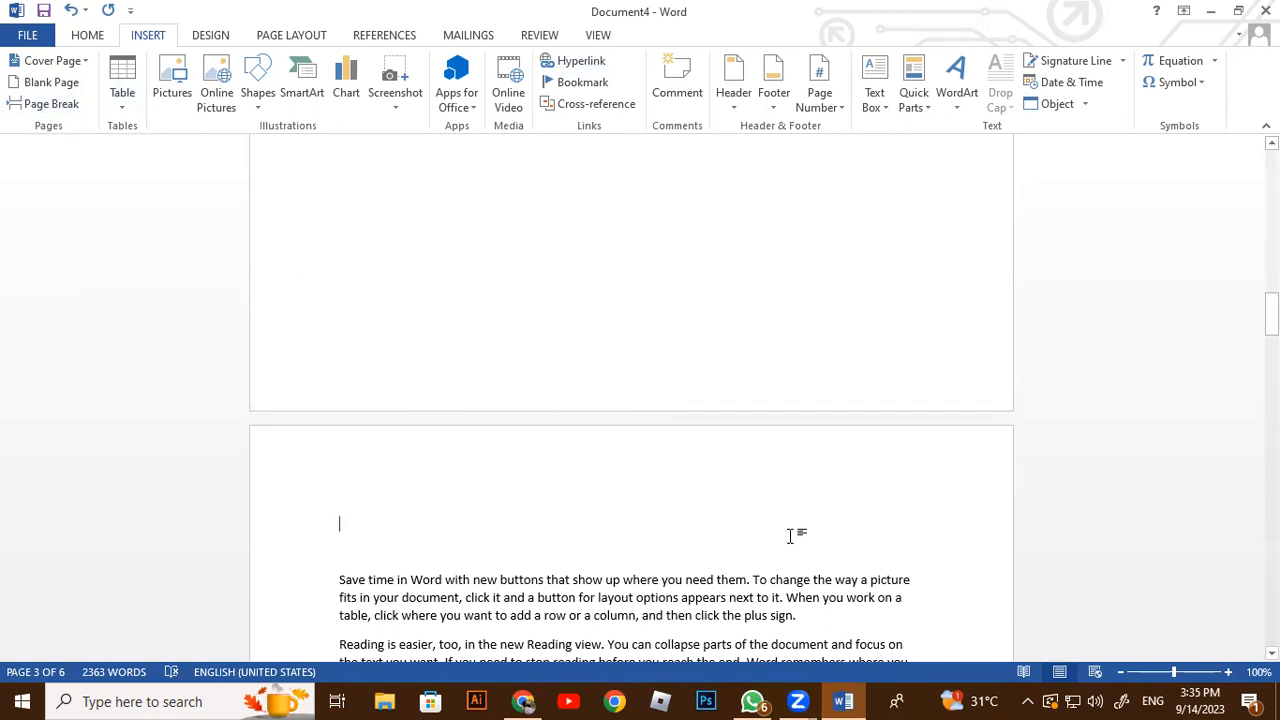
pyautogui.scroll(20, 790, 536)
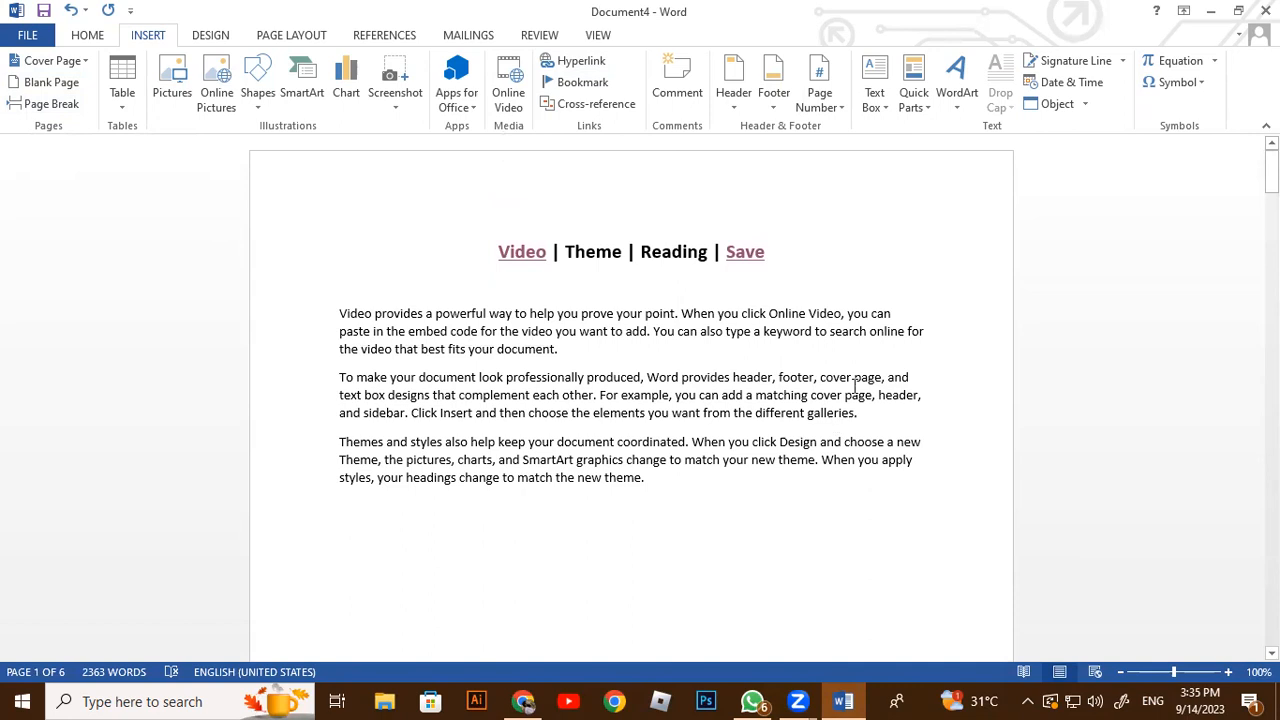
# Comment 'This means online learning' on the word 'can', then start a comment on 'theme'
pyautogui.click(703, 92)
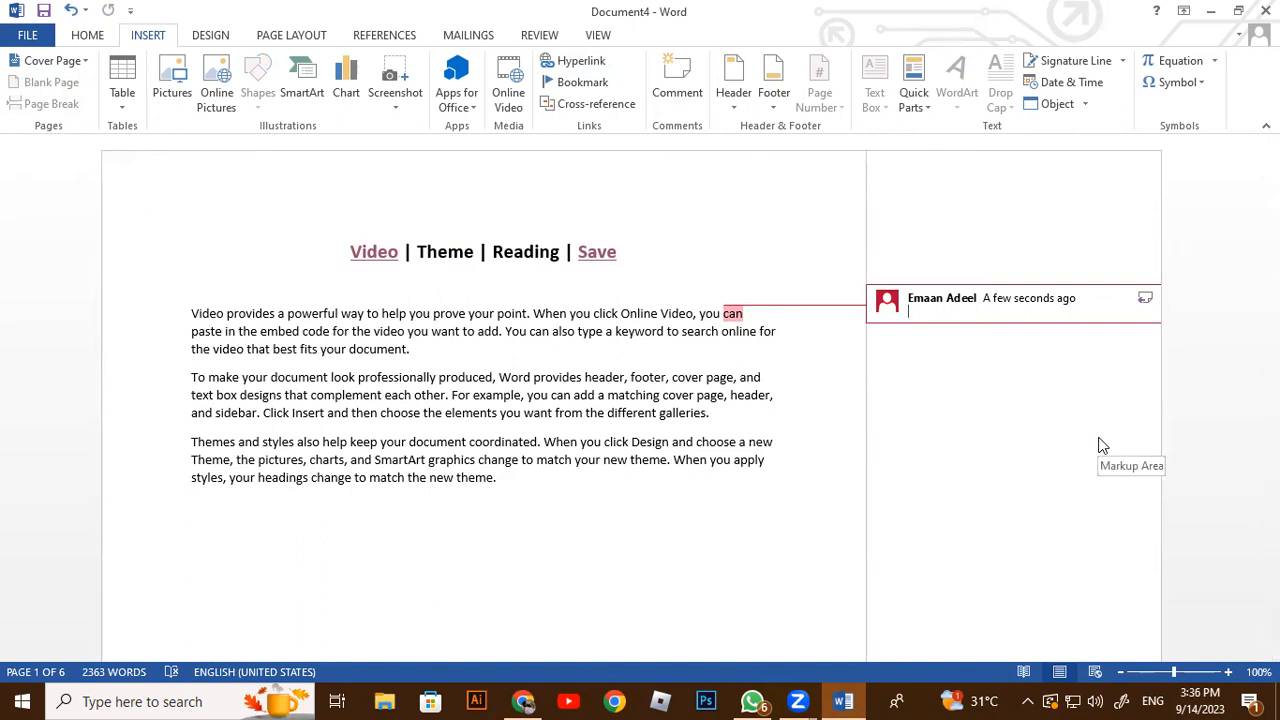
pyautogui.click(738, 333)
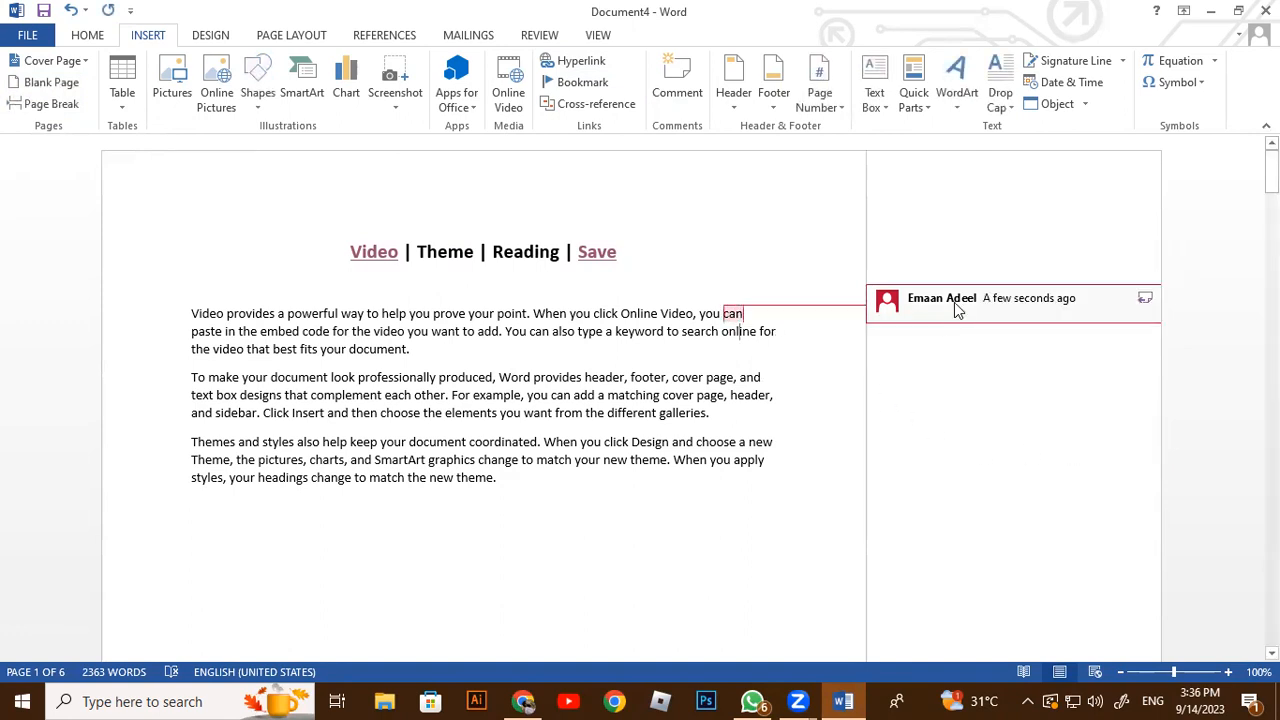
pyautogui.click(1050, 306)
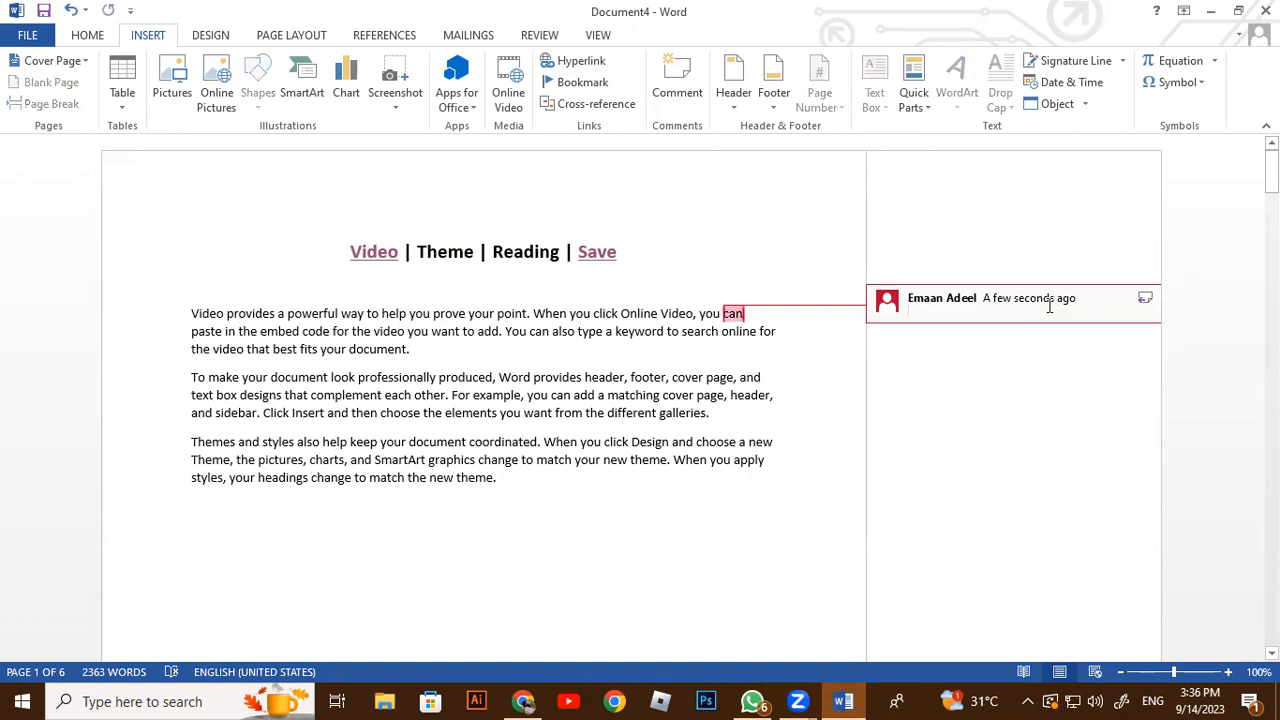
pyautogui.write('Thi')
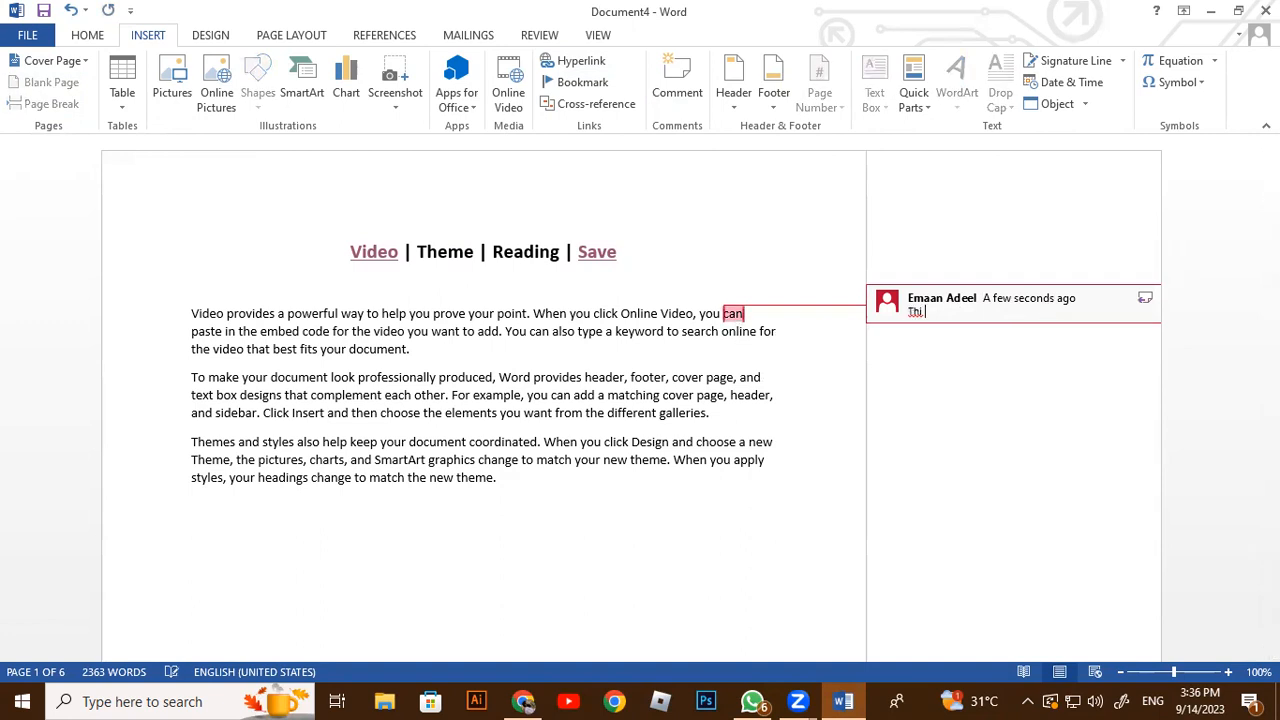
pyautogui.write('s means online')
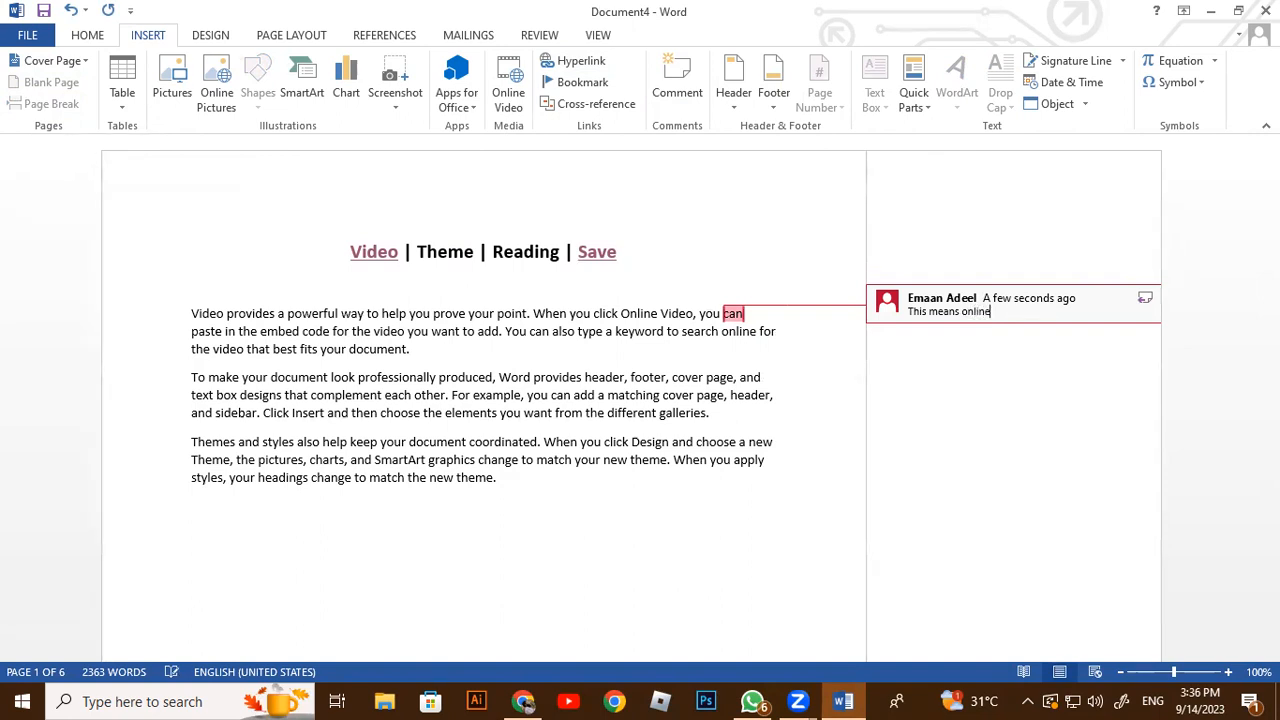
pyautogui.write(' learning')
pyautogui.click(765, 482)
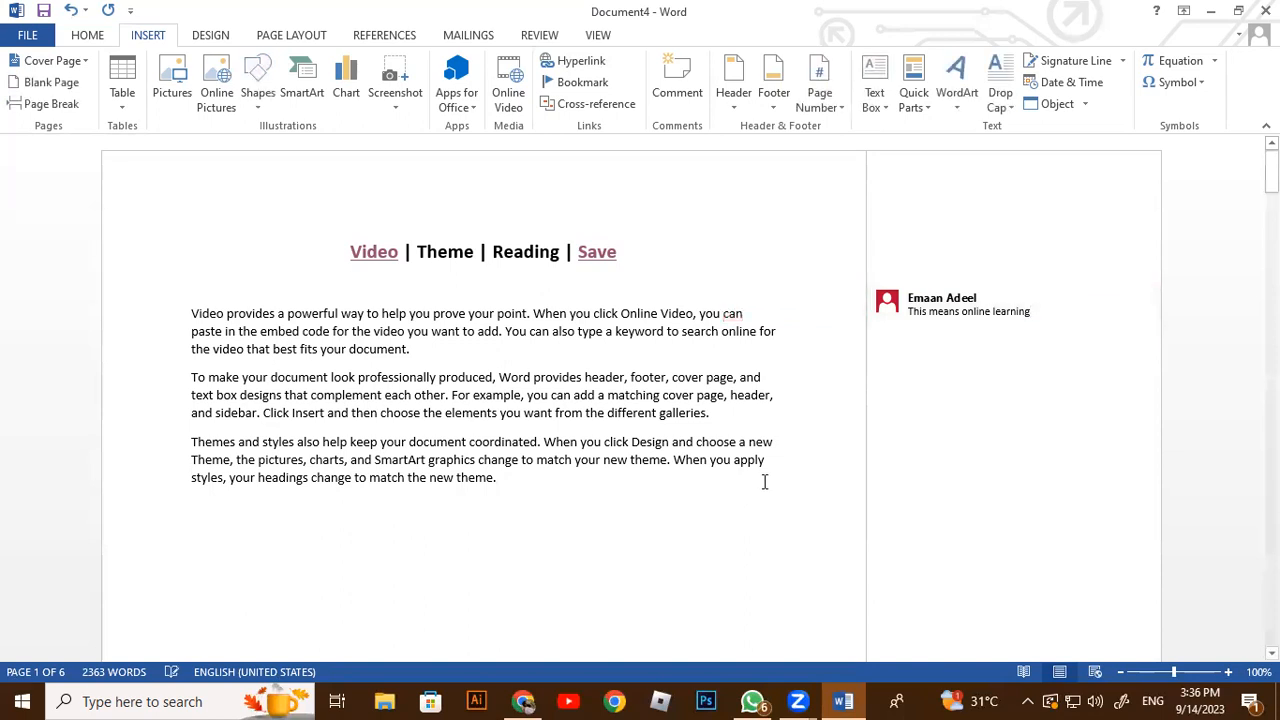
pyautogui.click(677, 75)
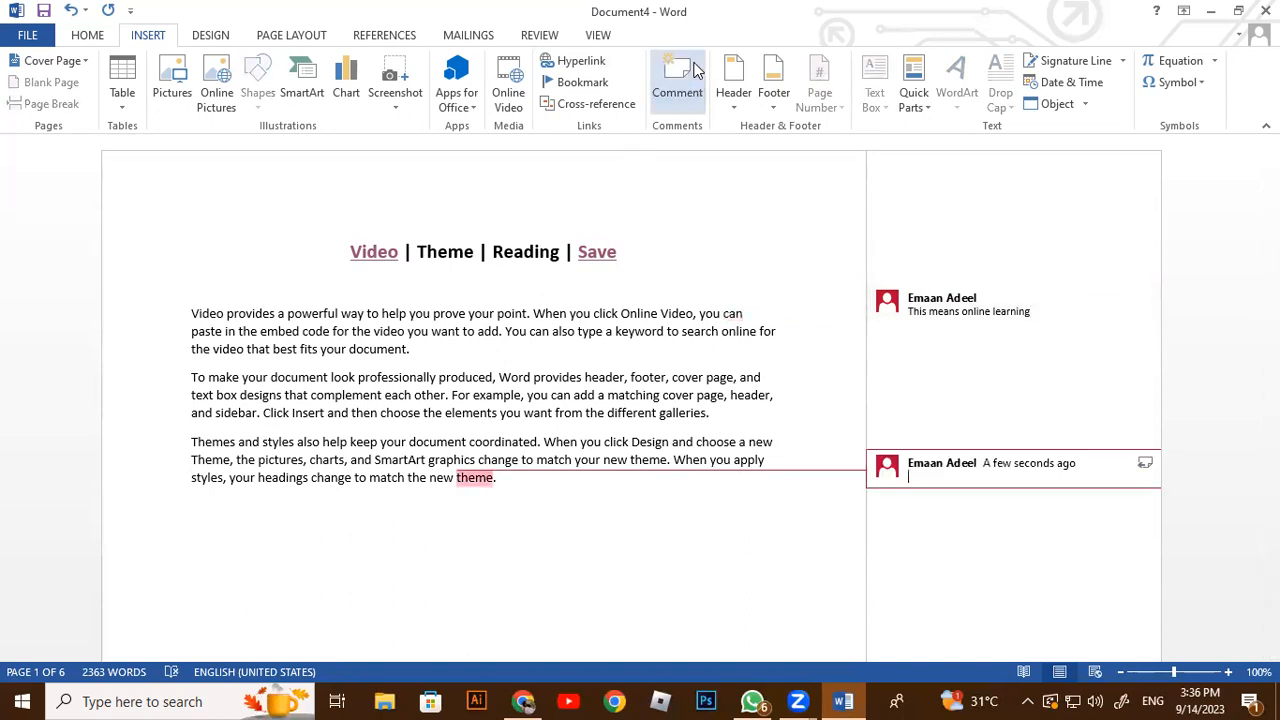
# Fill the comment on 'theme' with 'This is theme discussion'
pyautogui.write('This is theme discussion')
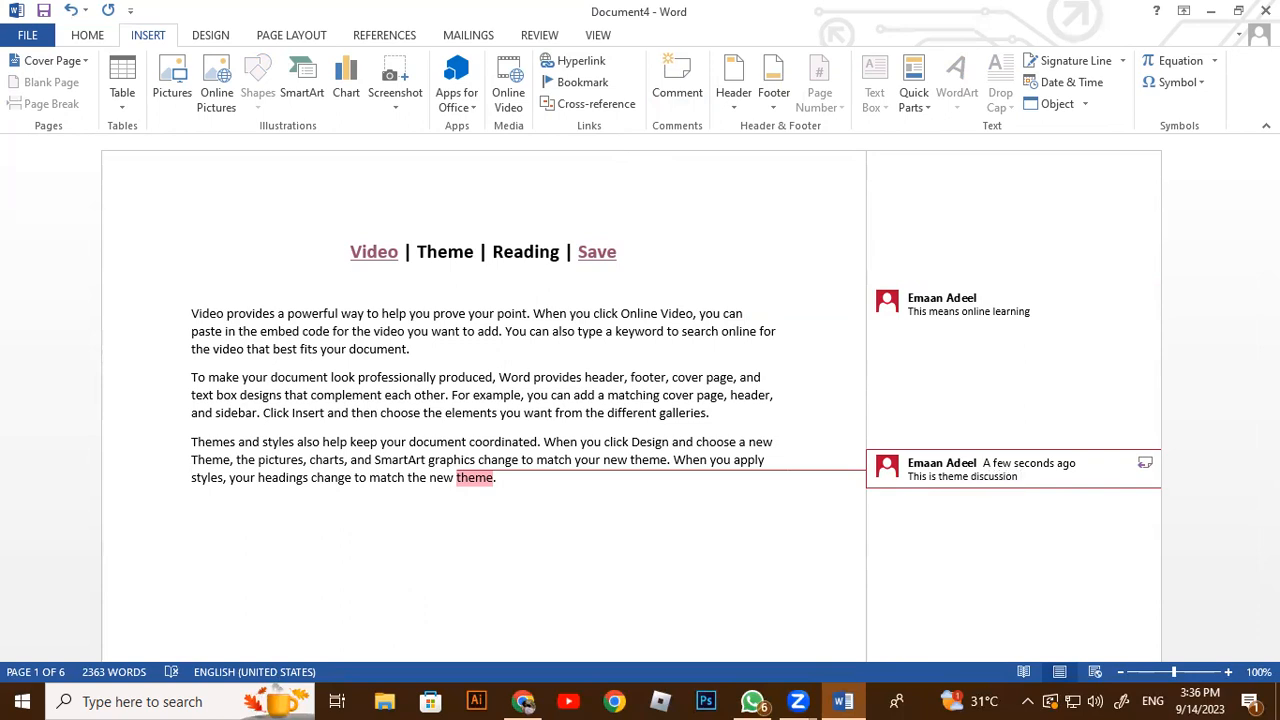
pyautogui.click(740, 206)
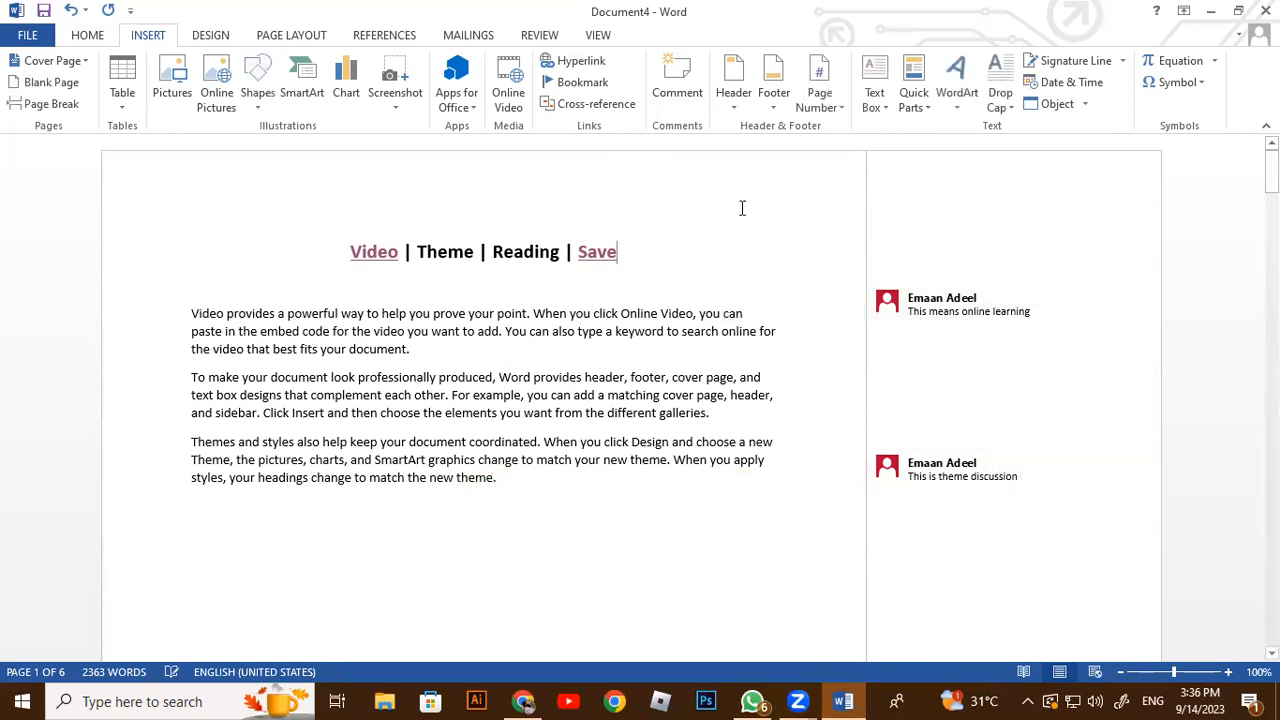
# Add an empty comment and a reply on the menu-line word 'Theme'
pyautogui.click(677, 78)
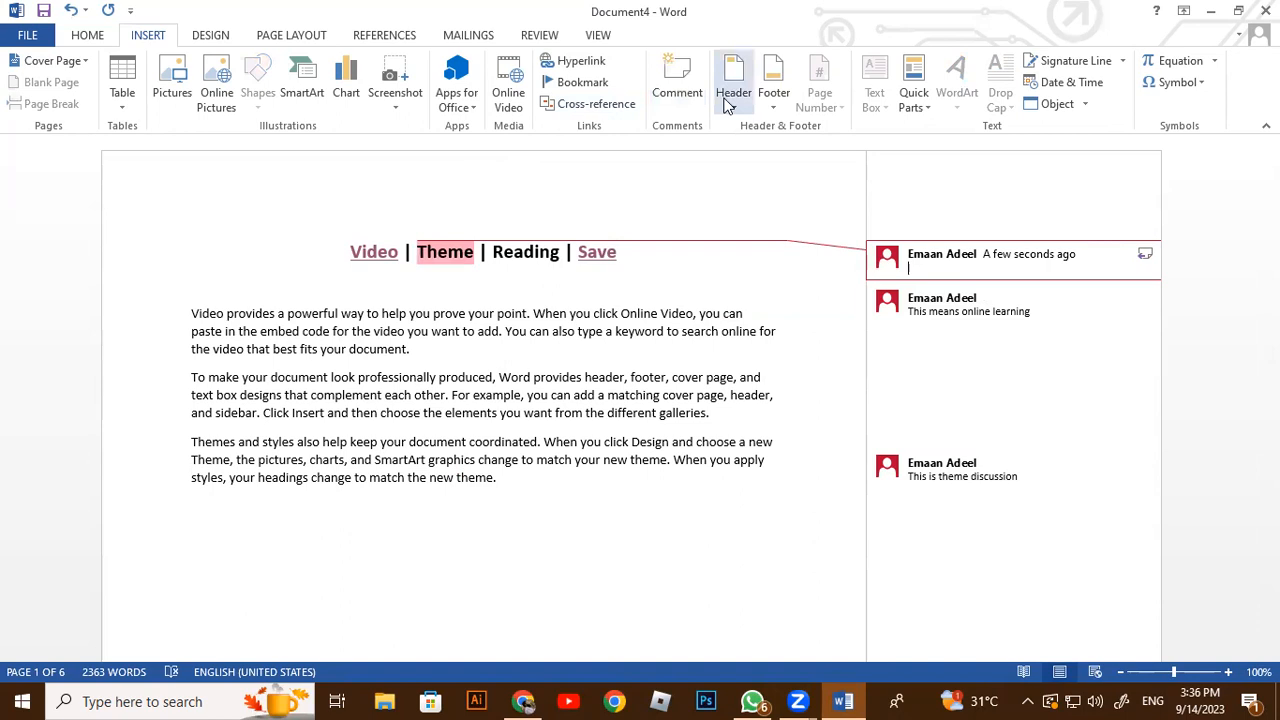
pyautogui.scroll(-5, 517, 449)
pyautogui.scroll(5, 517, 449)
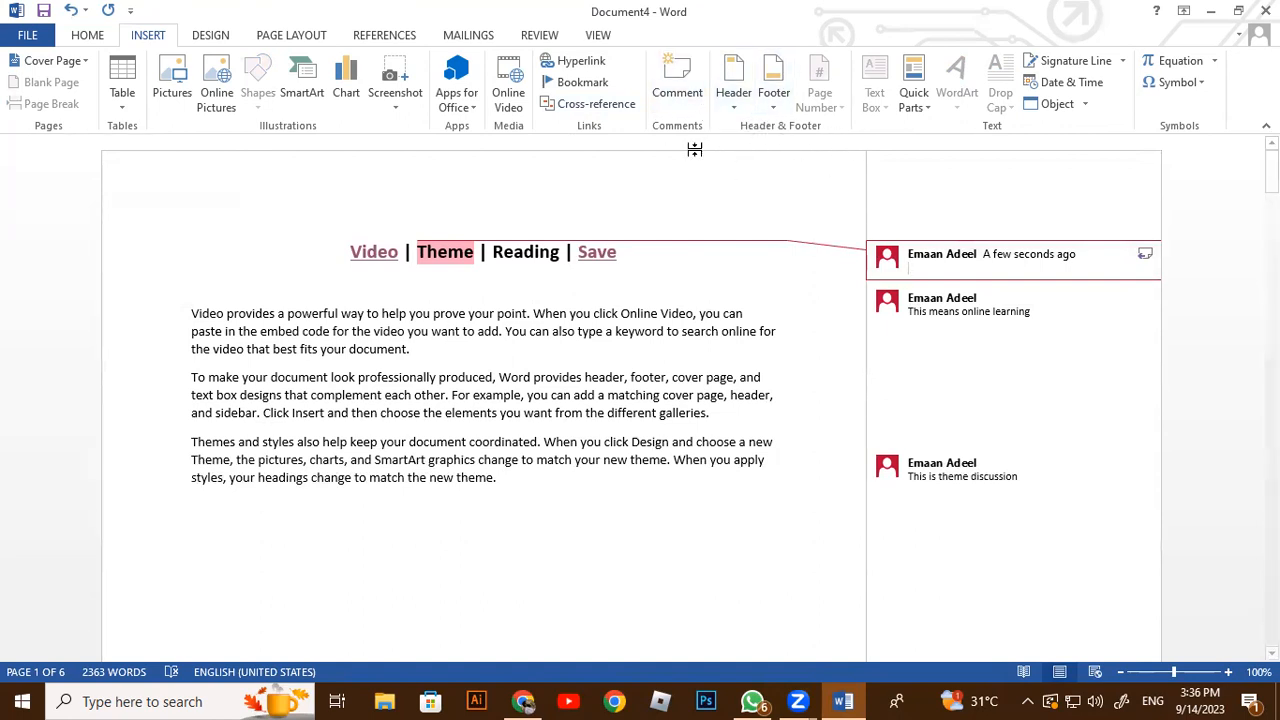
pyautogui.scroll(-4, 420, 360)
pyautogui.scroll(4, 400, 410)
pyautogui.click(358, 538)
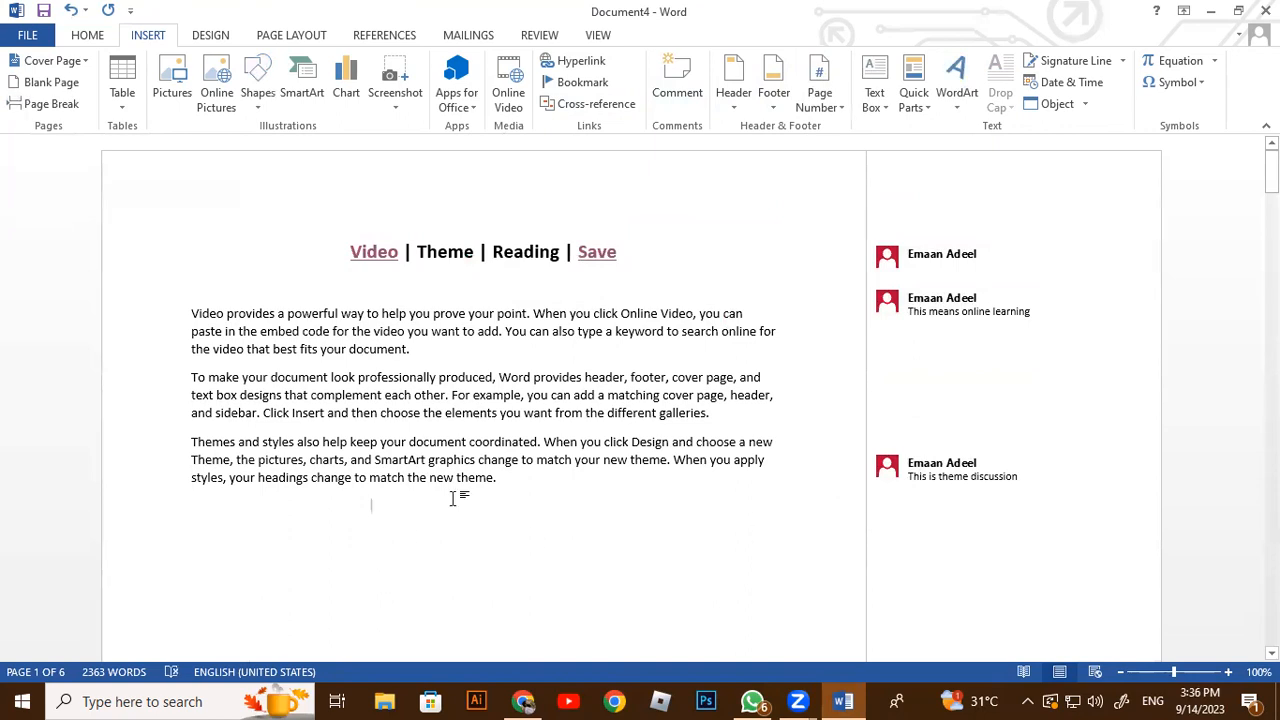
pyautogui.scroll(-6, 453, 498)
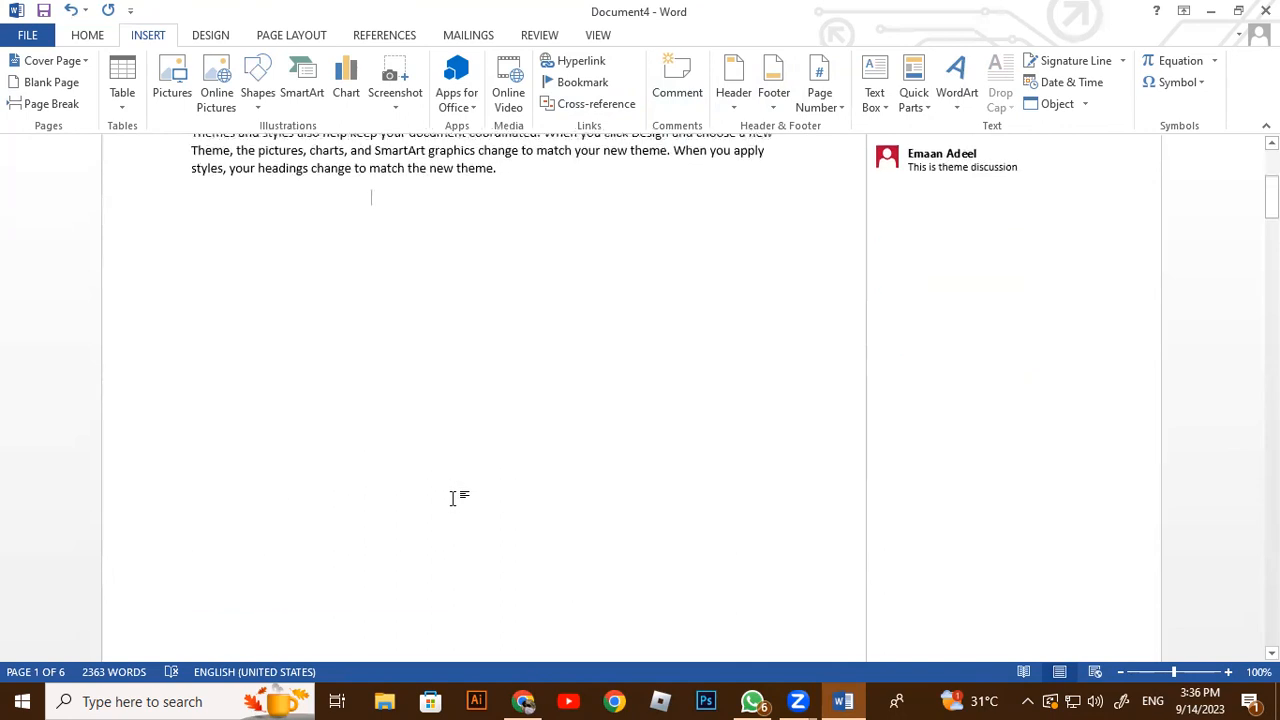
pyautogui.scroll(2, 453, 498)
pyautogui.scroll(4, 453, 498)
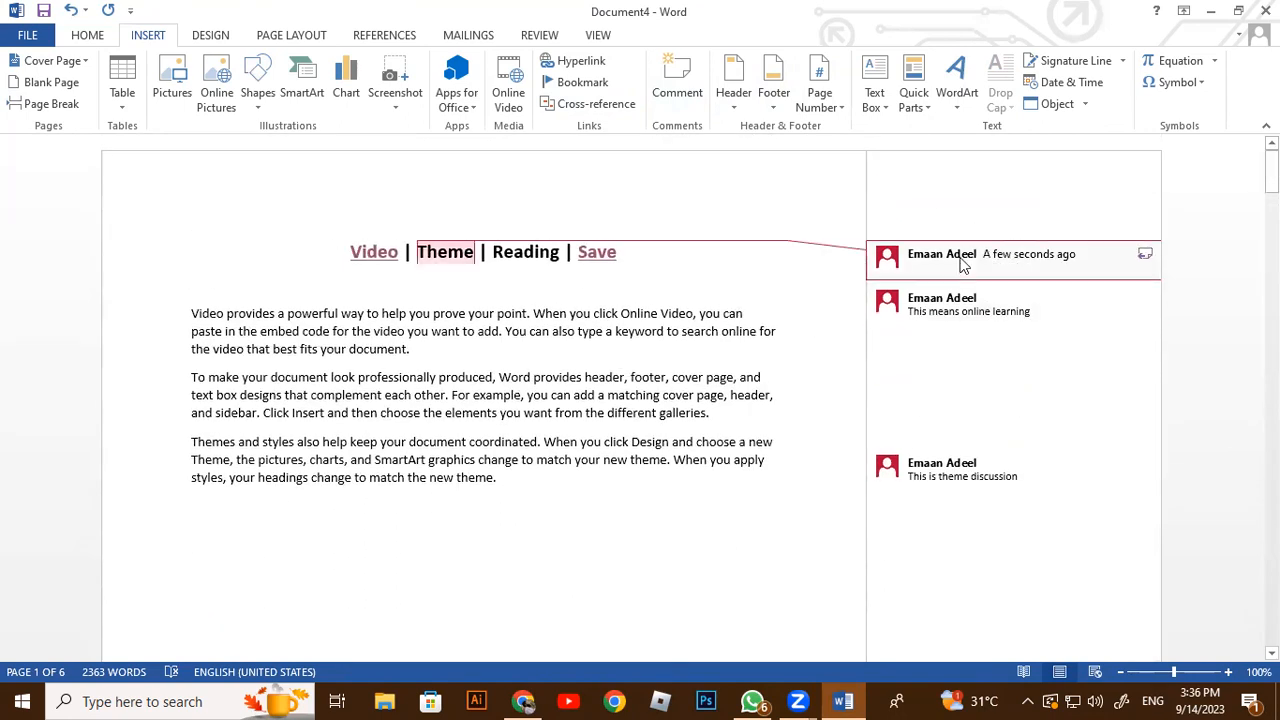
pyautogui.click(1145, 254)
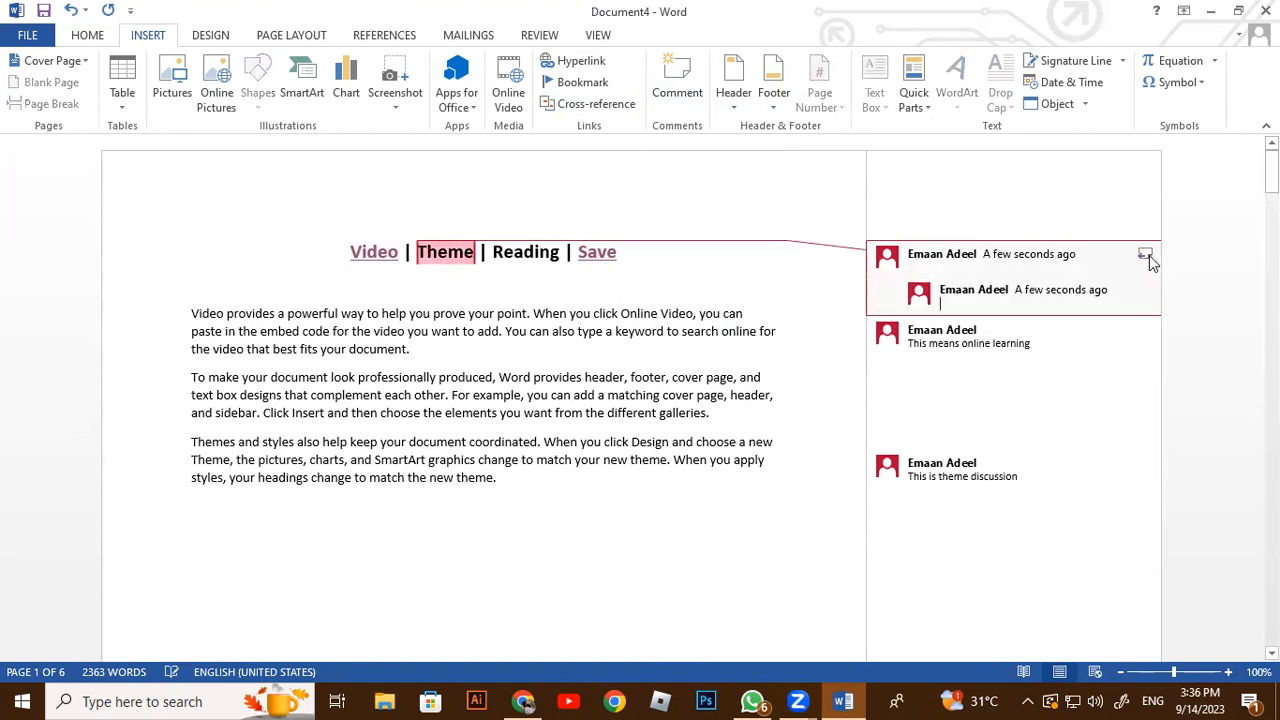
pyautogui.click(492, 336)
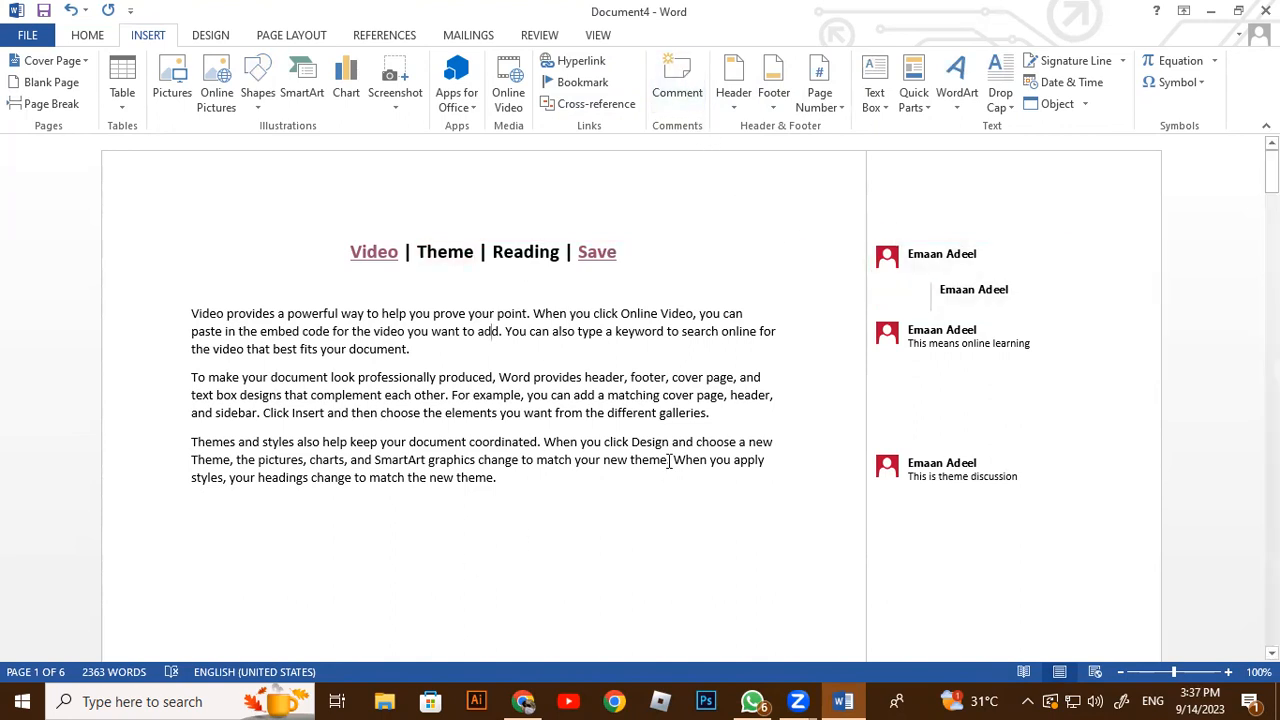
# Attach a new comment to the final word 'theme' of the Themes paragraph
pyautogui.scroll(-10, 669, 461)
pyautogui.scroll(10, 669, 461)
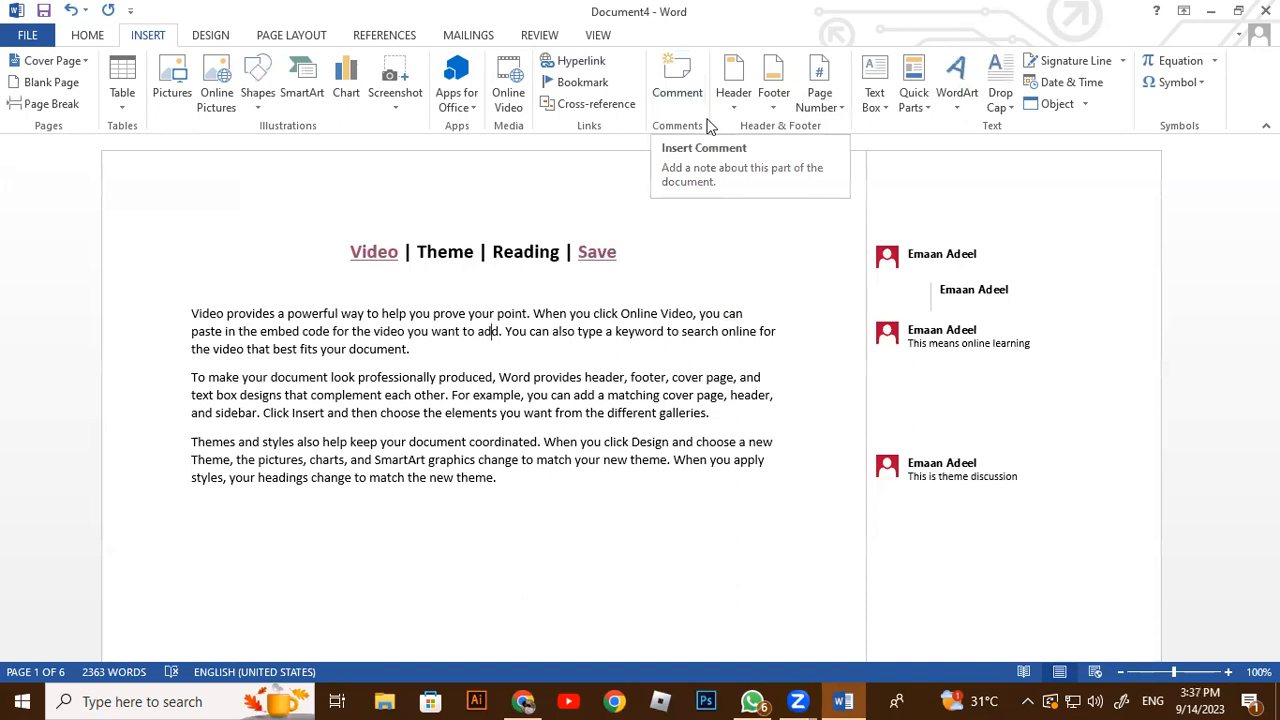
pyautogui.click(638, 558)
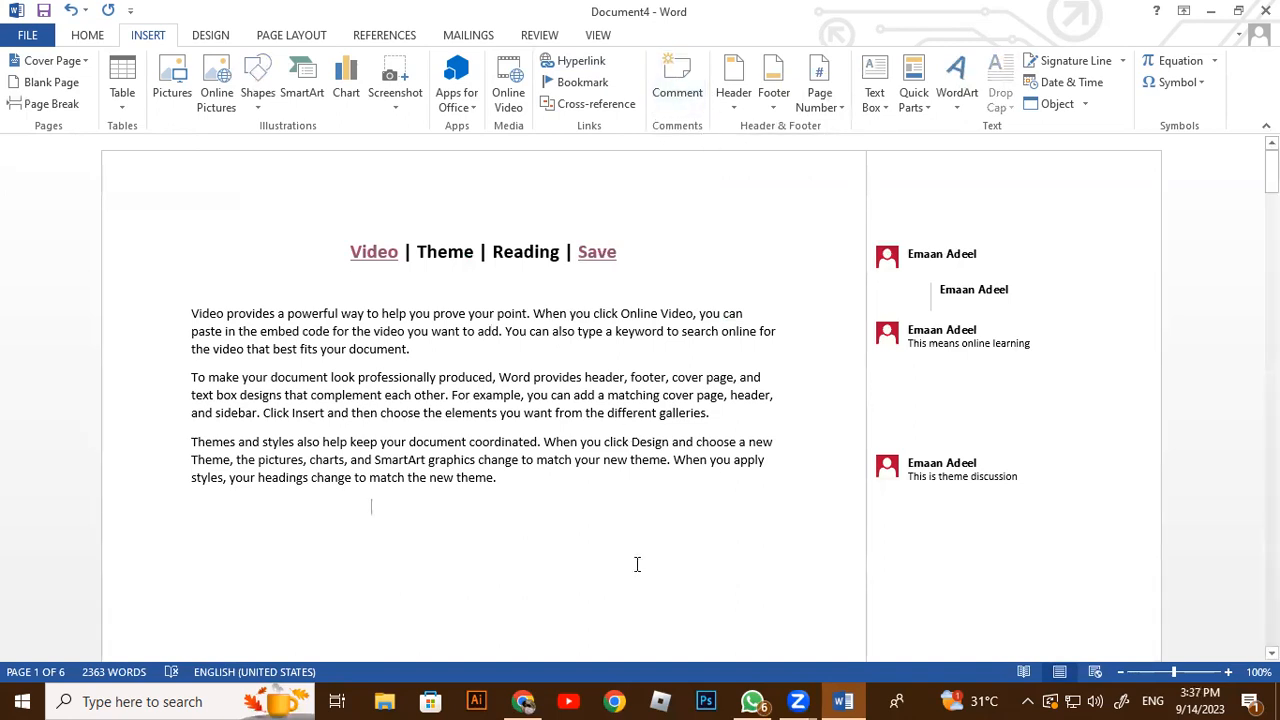
pyautogui.click(679, 75)
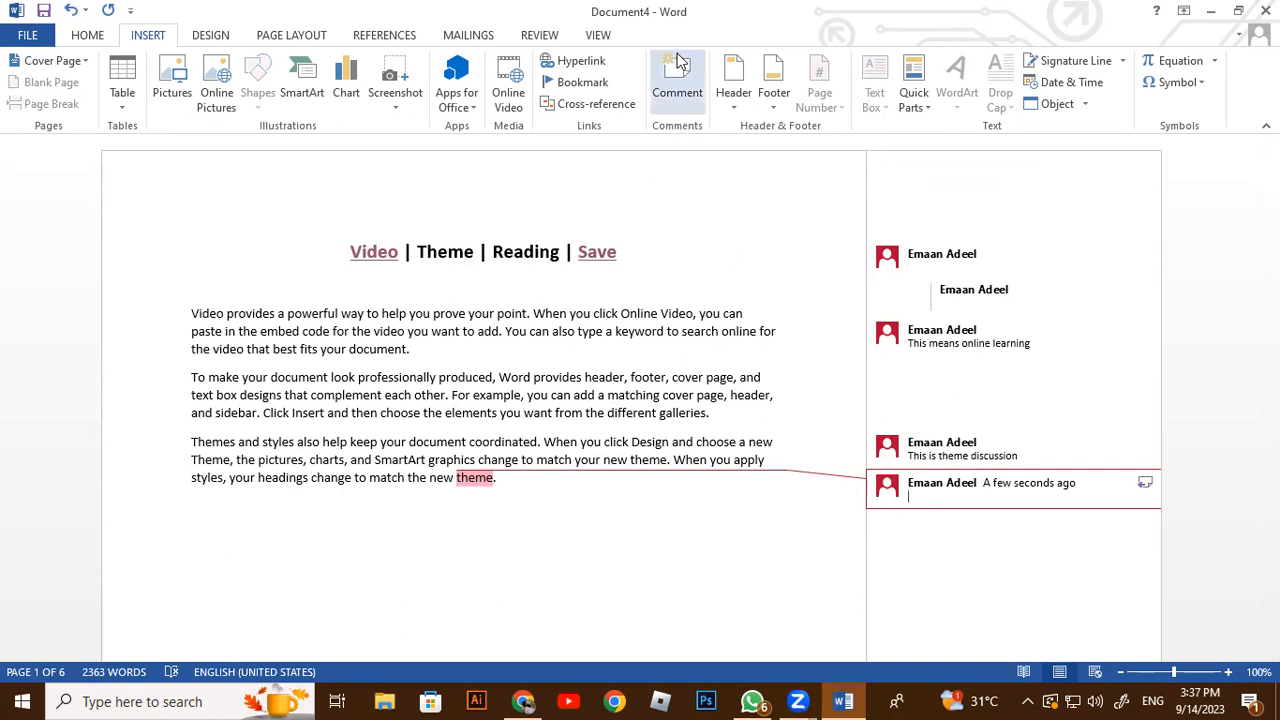
# Browse the Design, Page Layout and References tabs, then toggle Show Comments on Review
pyautogui.click(210, 35)
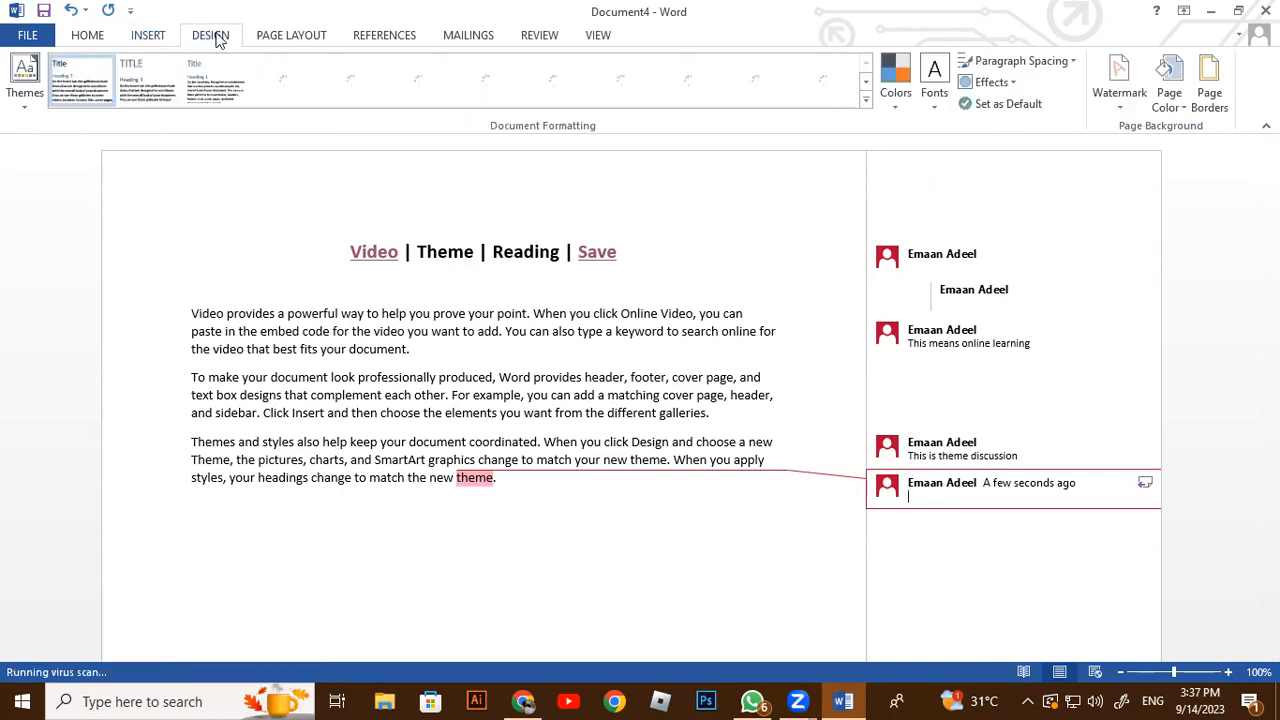
pyautogui.click(278, 35)
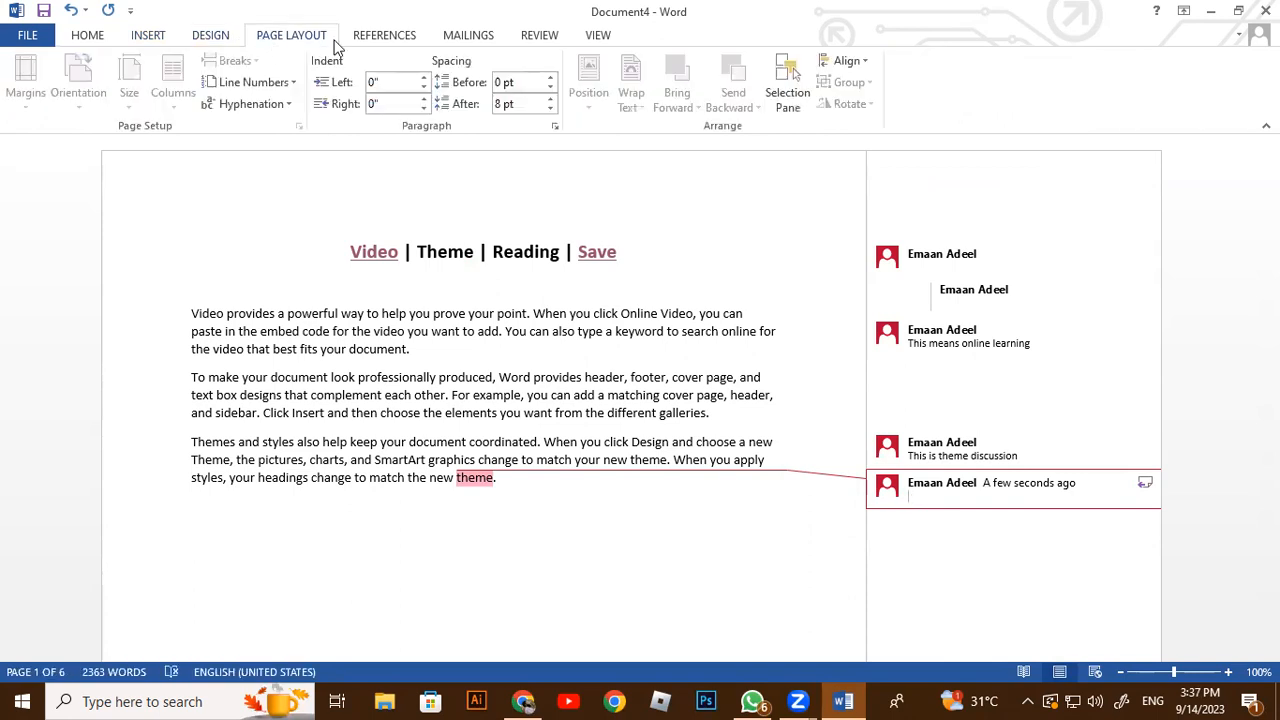
pyautogui.click(399, 43)
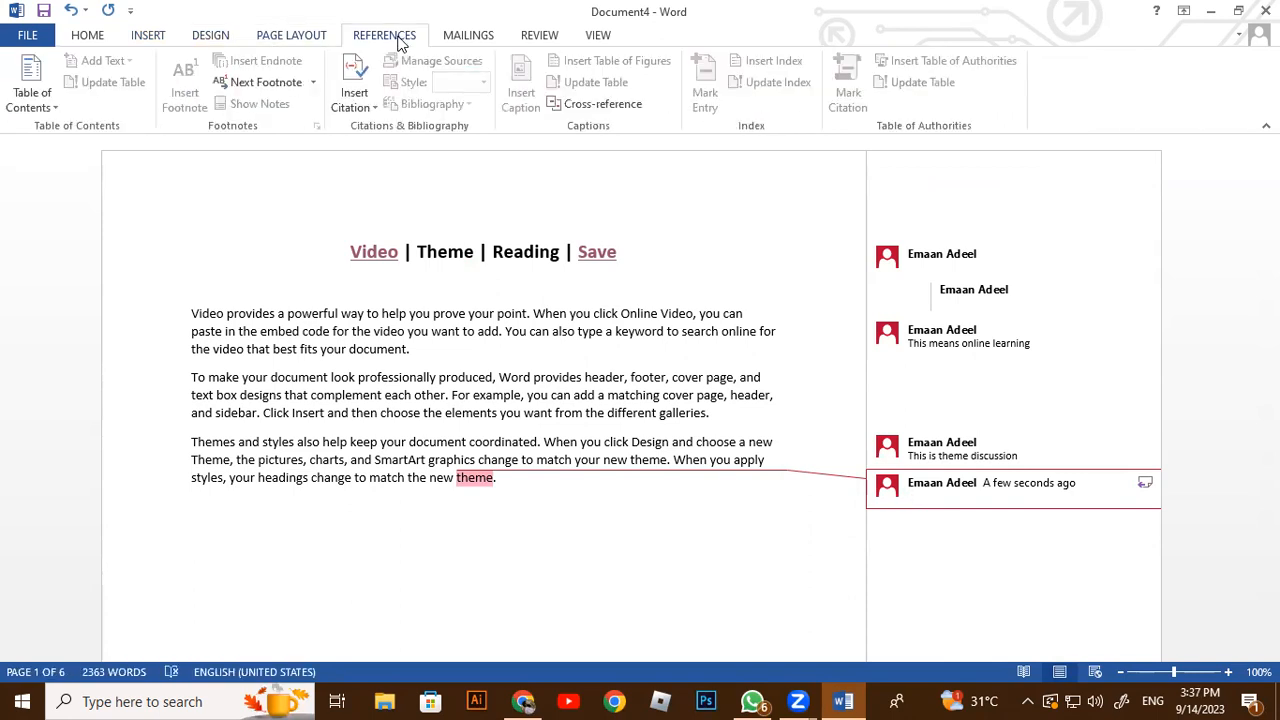
pyautogui.click(465, 37)
pyautogui.click(545, 38)
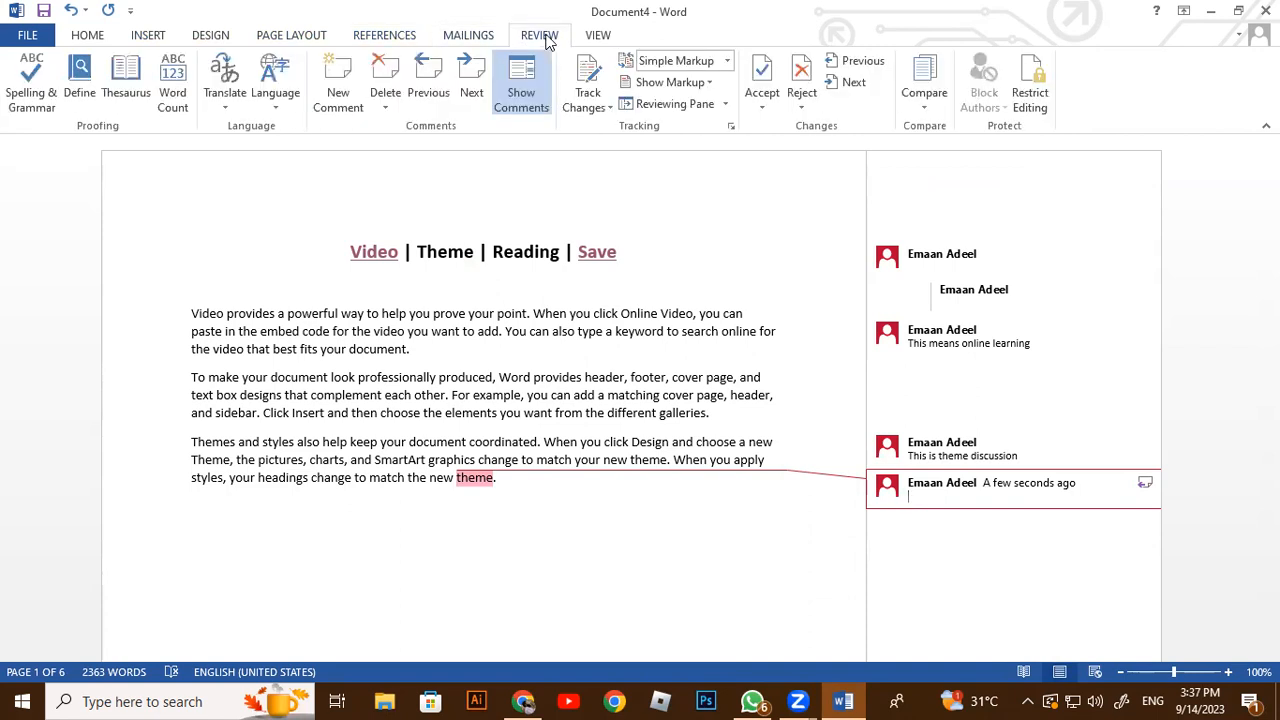
pyautogui.click(527, 88)
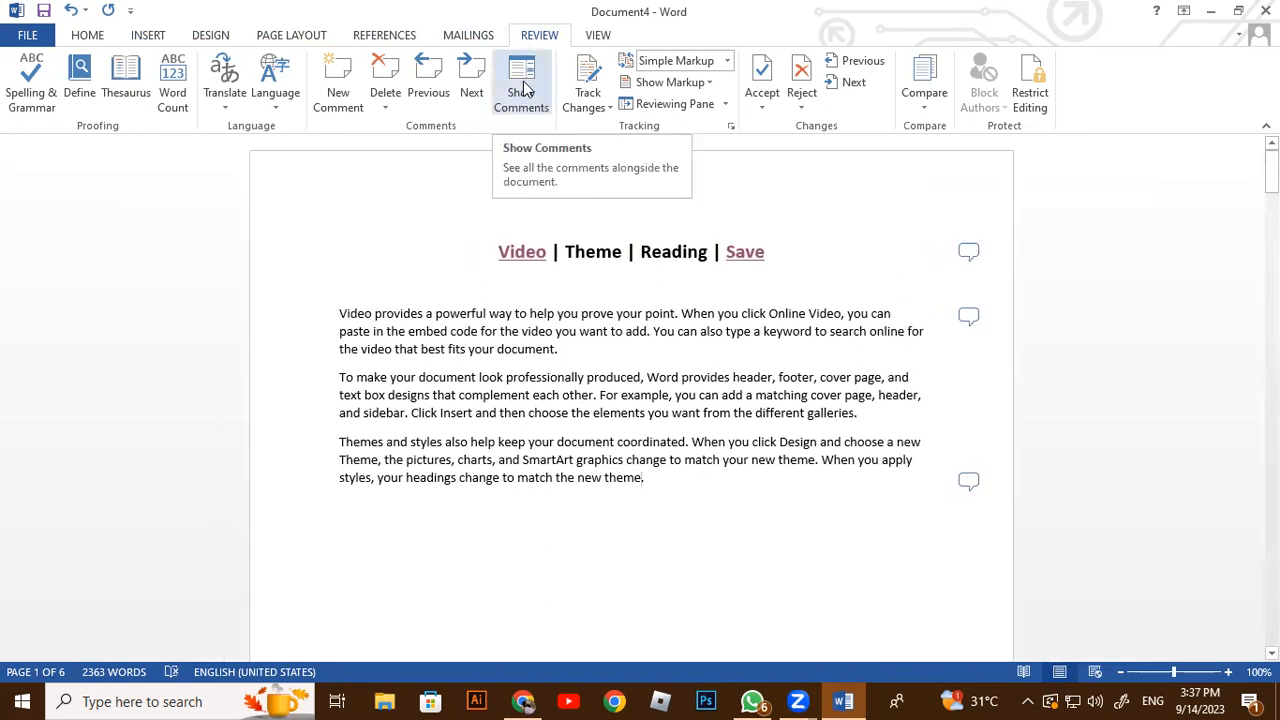
pyautogui.click(527, 88)
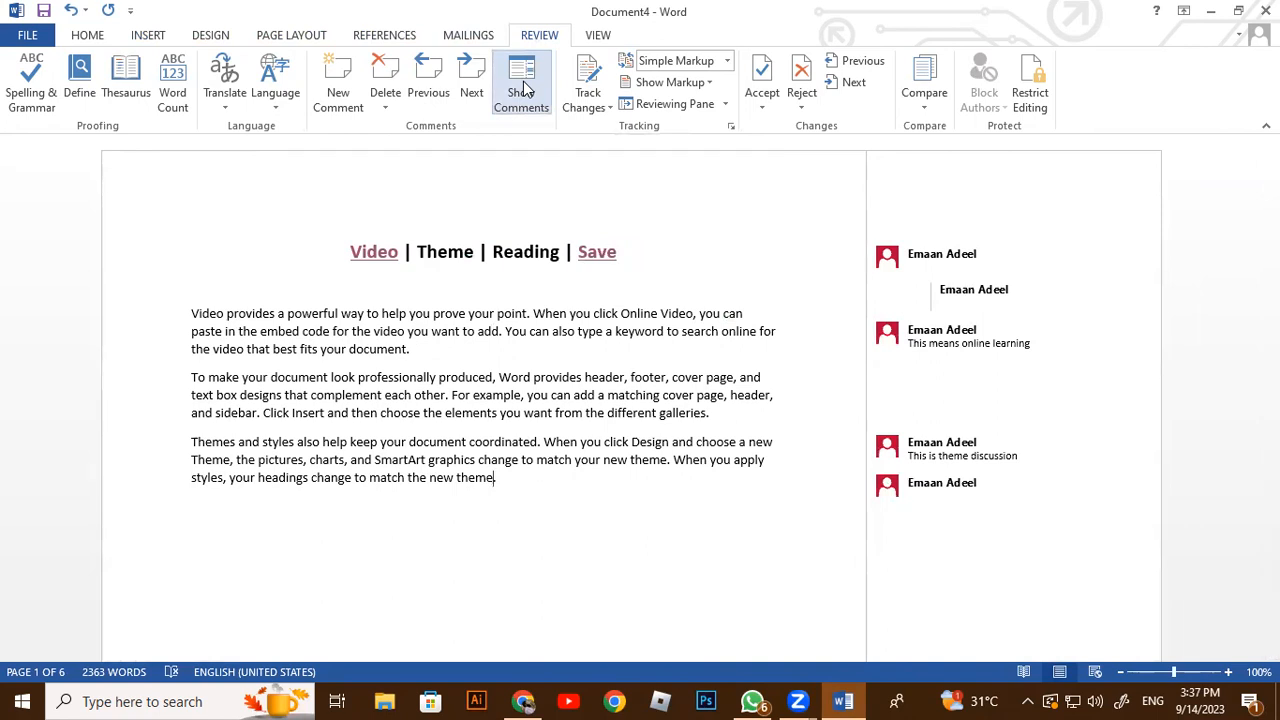
pyautogui.click(527, 88)
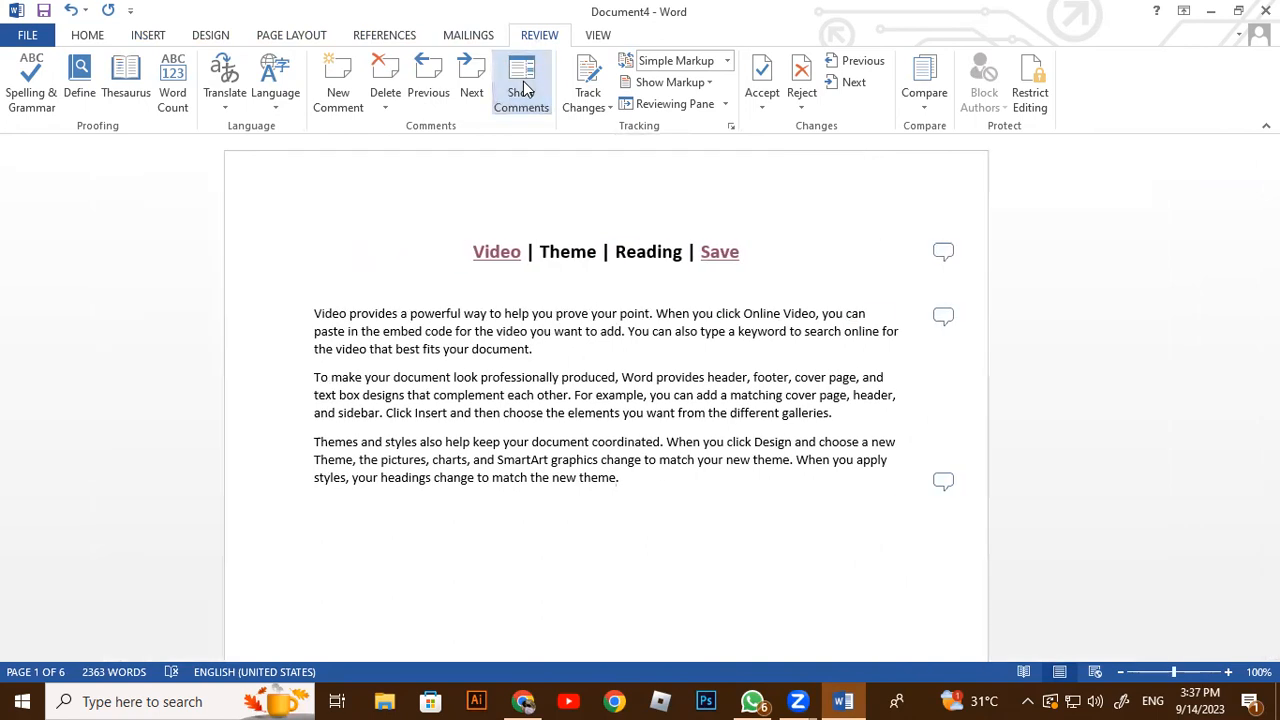
pyautogui.click(527, 88)
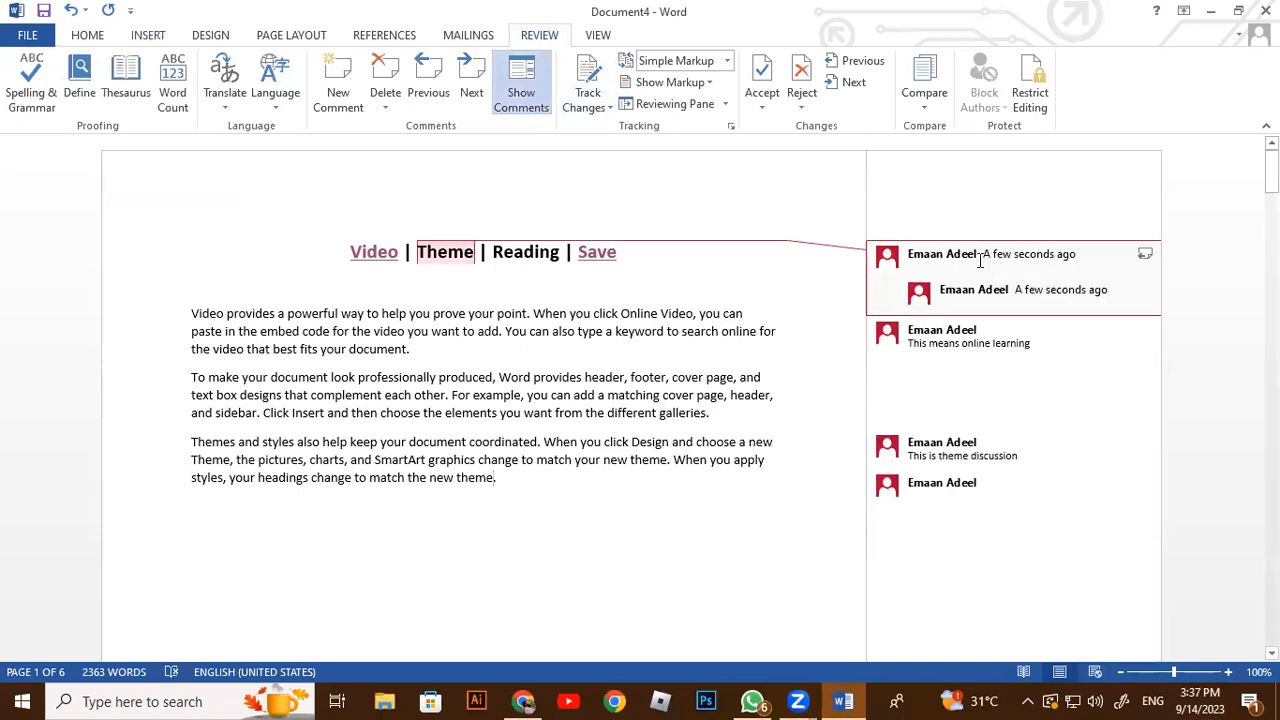
# Delete the empty Theme comment, its reply and the blank theme comment, then hide comment text
pyautogui.click(385, 69)
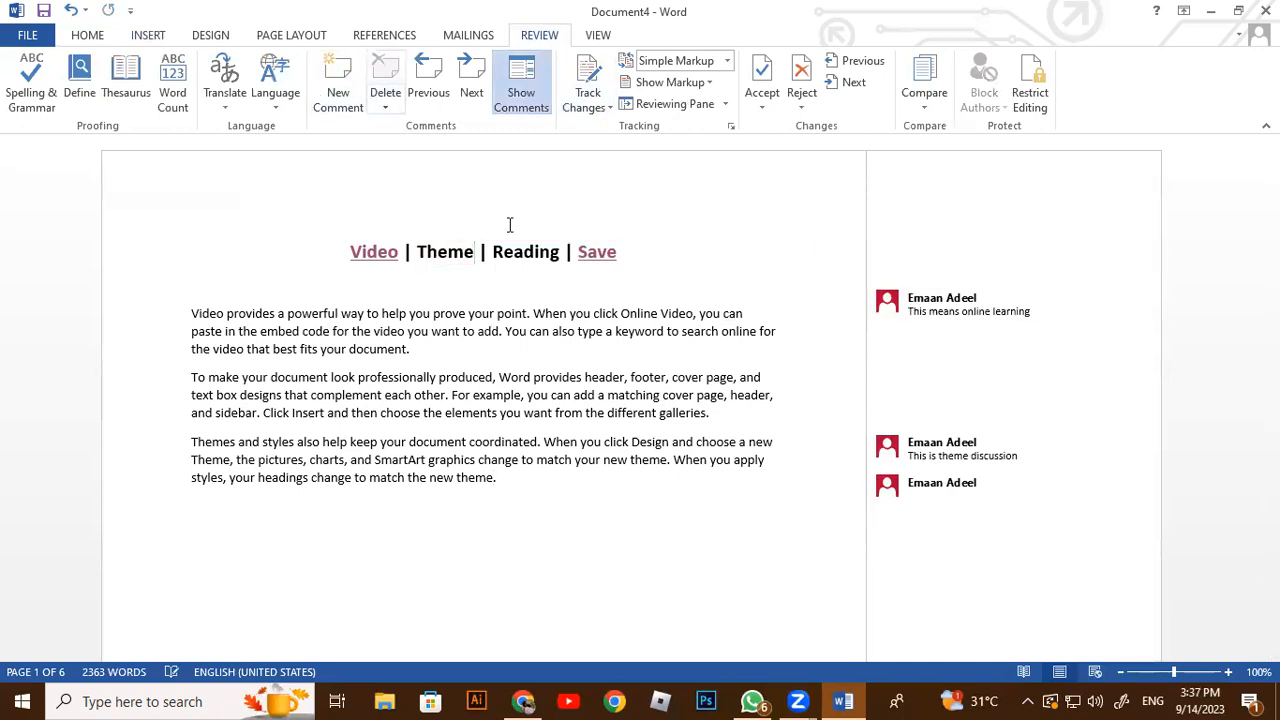
pyautogui.click(966, 486)
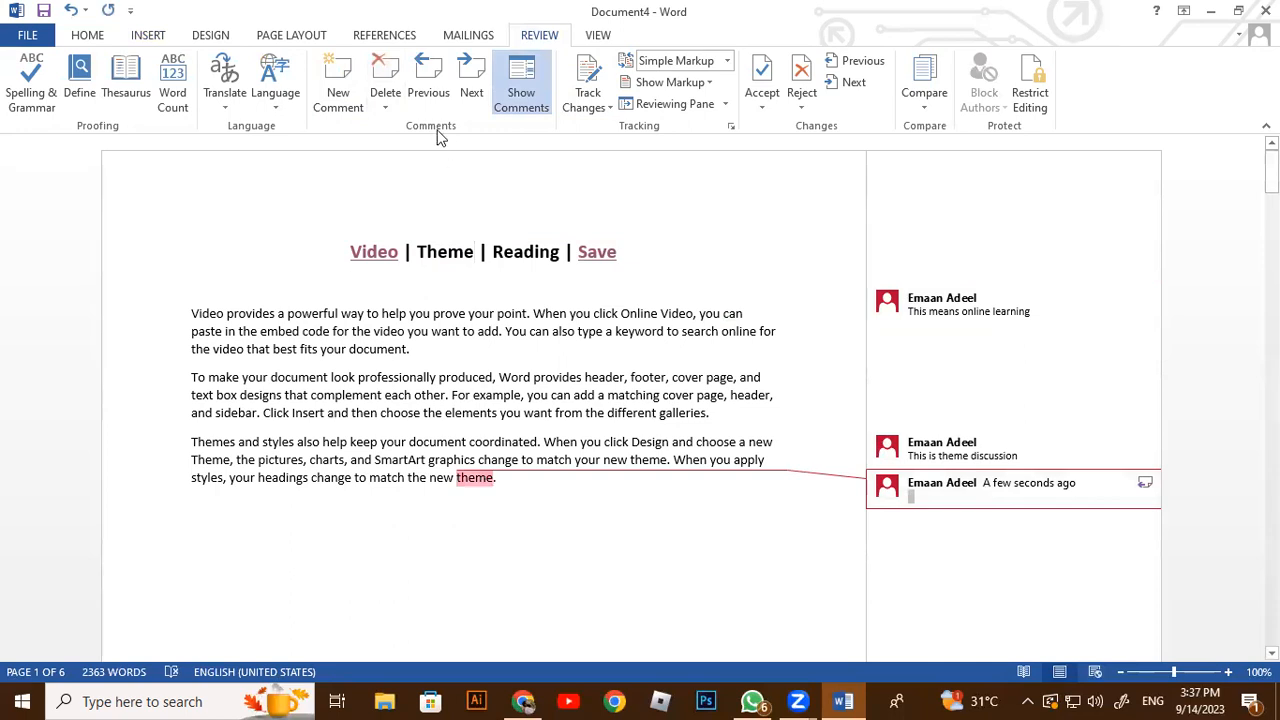
pyautogui.click(383, 68)
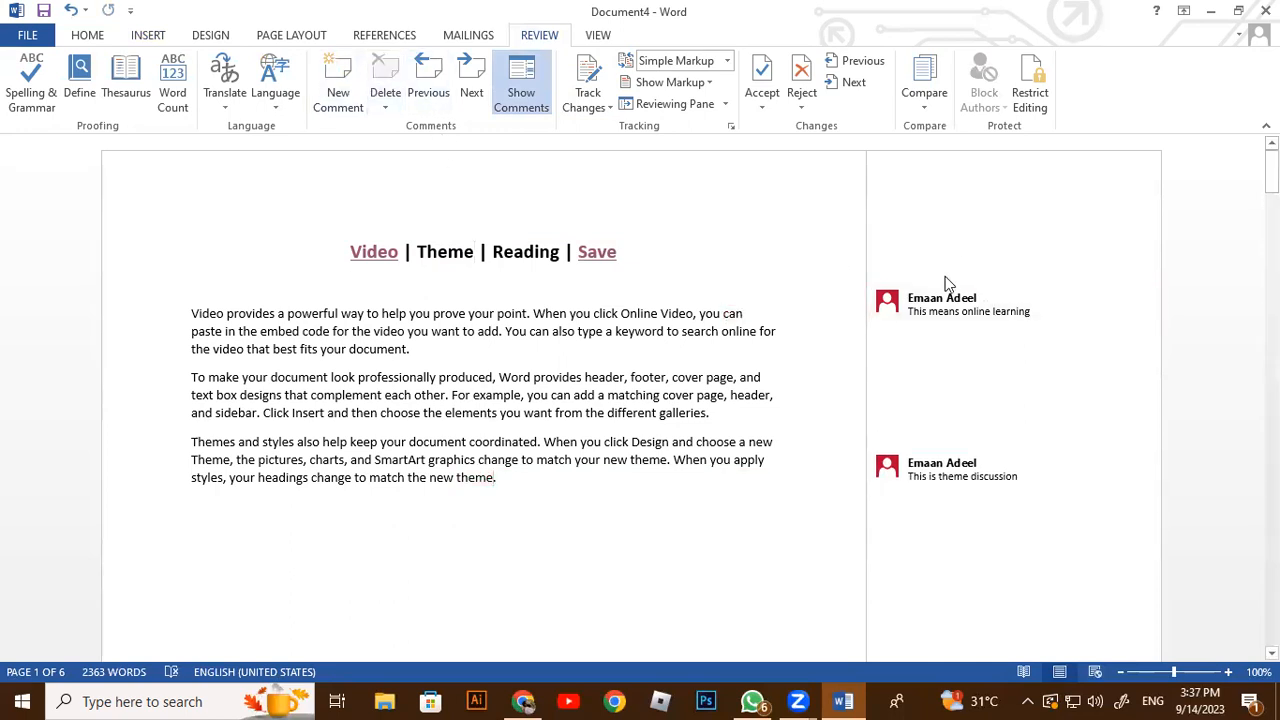
pyautogui.click(532, 84)
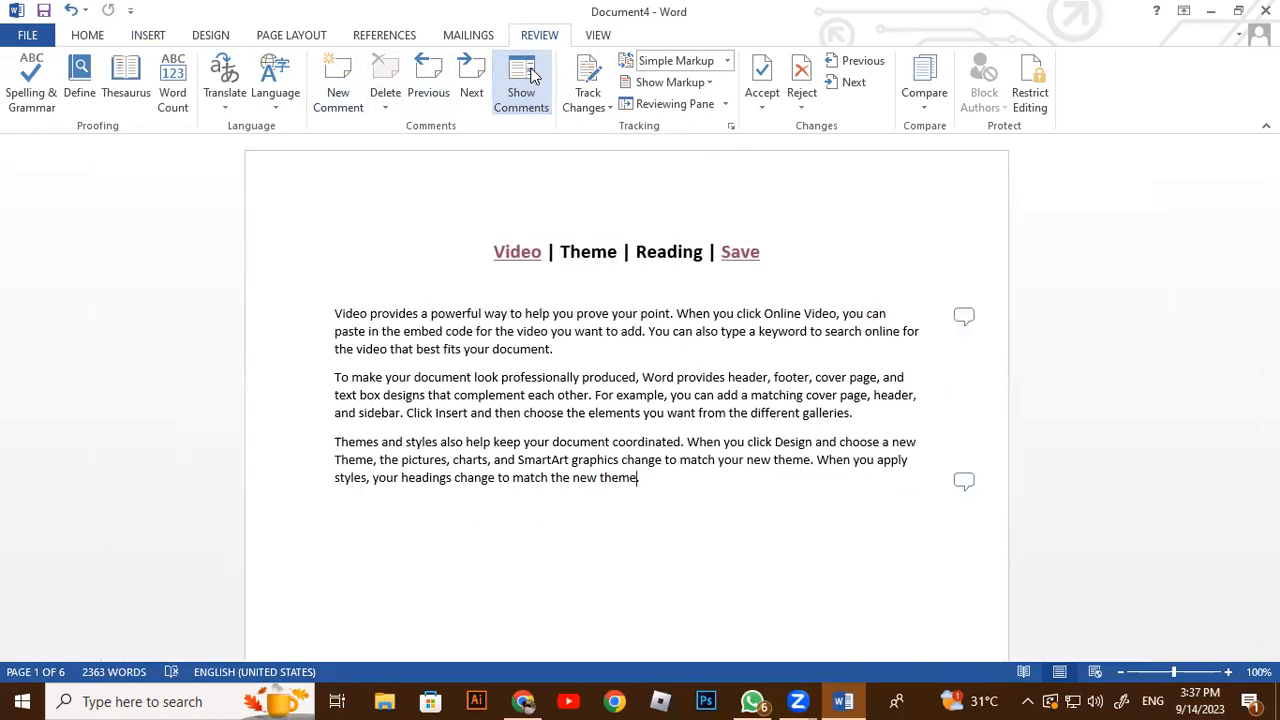
# Open the margin comments on 'can' and 'theme' to read them
pyautogui.click(969, 317)
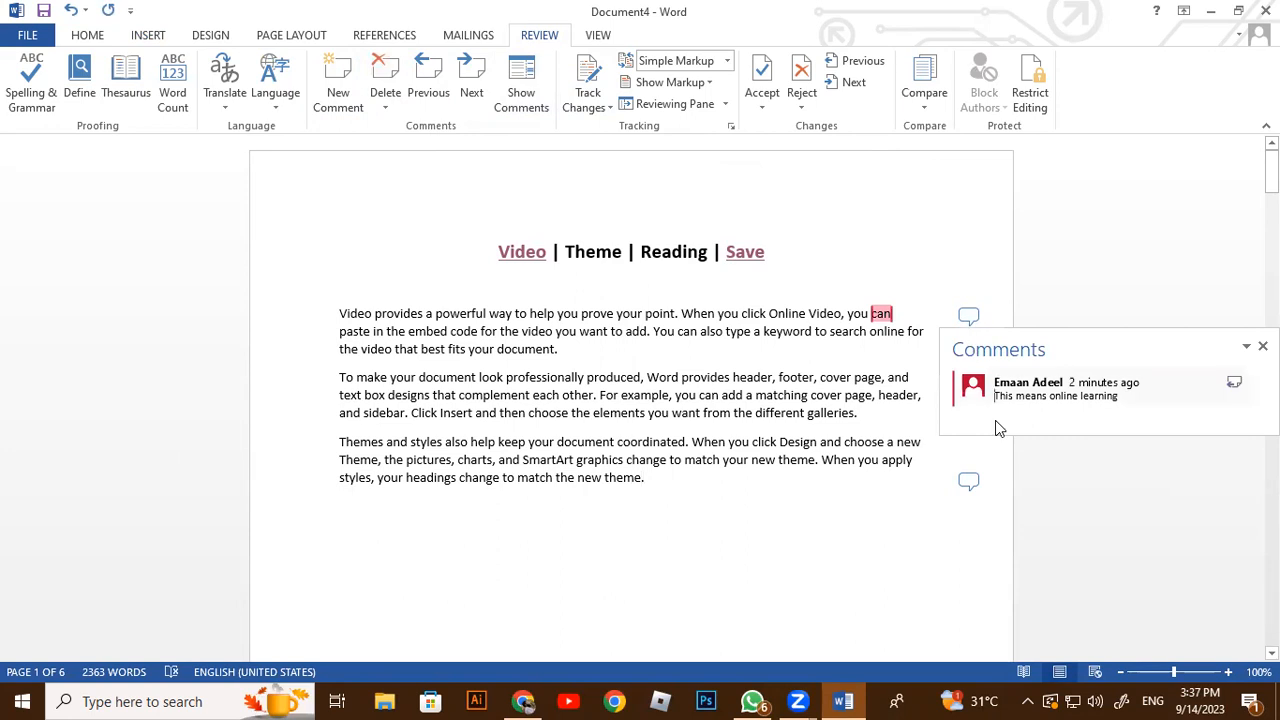
pyautogui.click(970, 482)
pyautogui.click(1166, 346)
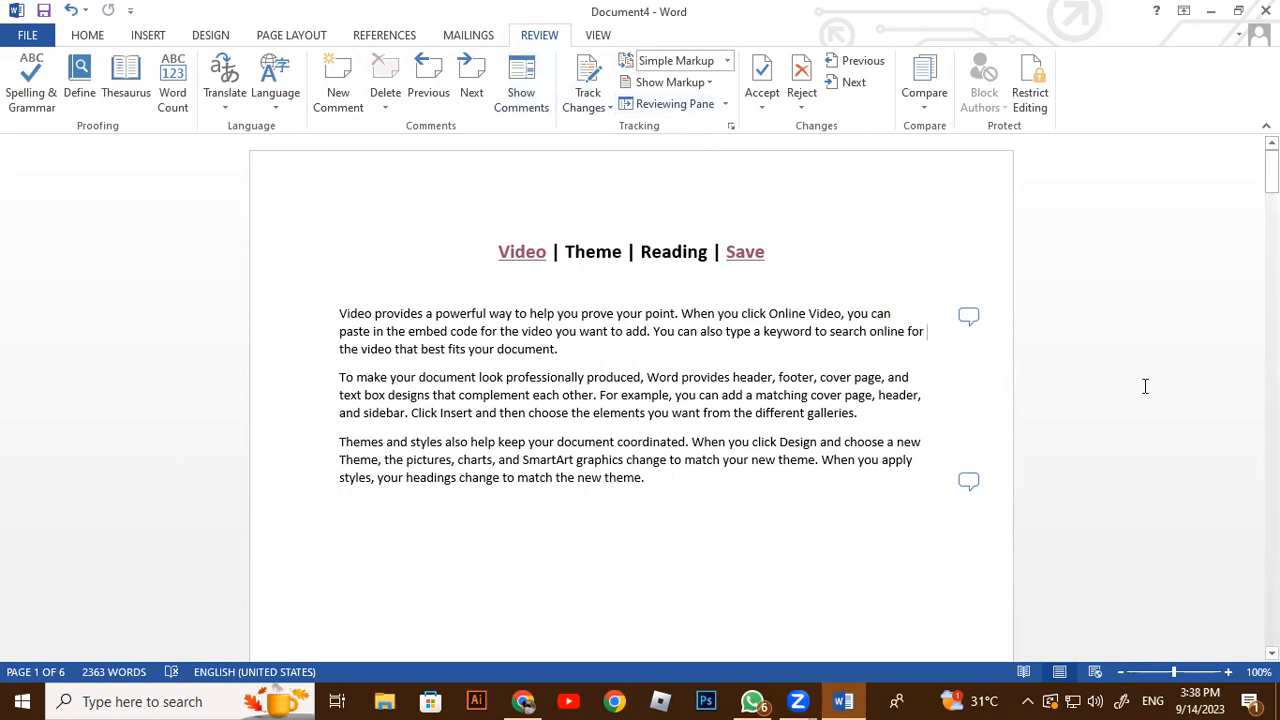
pyautogui.click(968, 315)
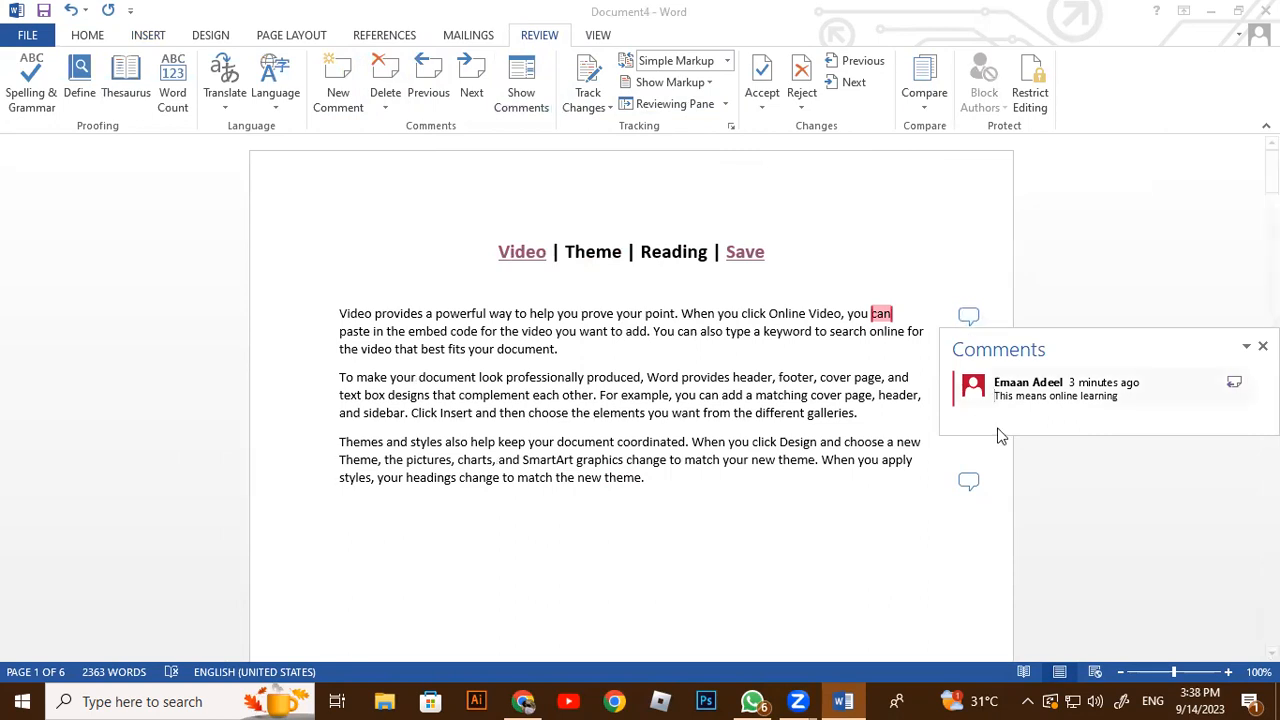
pyautogui.click(1107, 498)
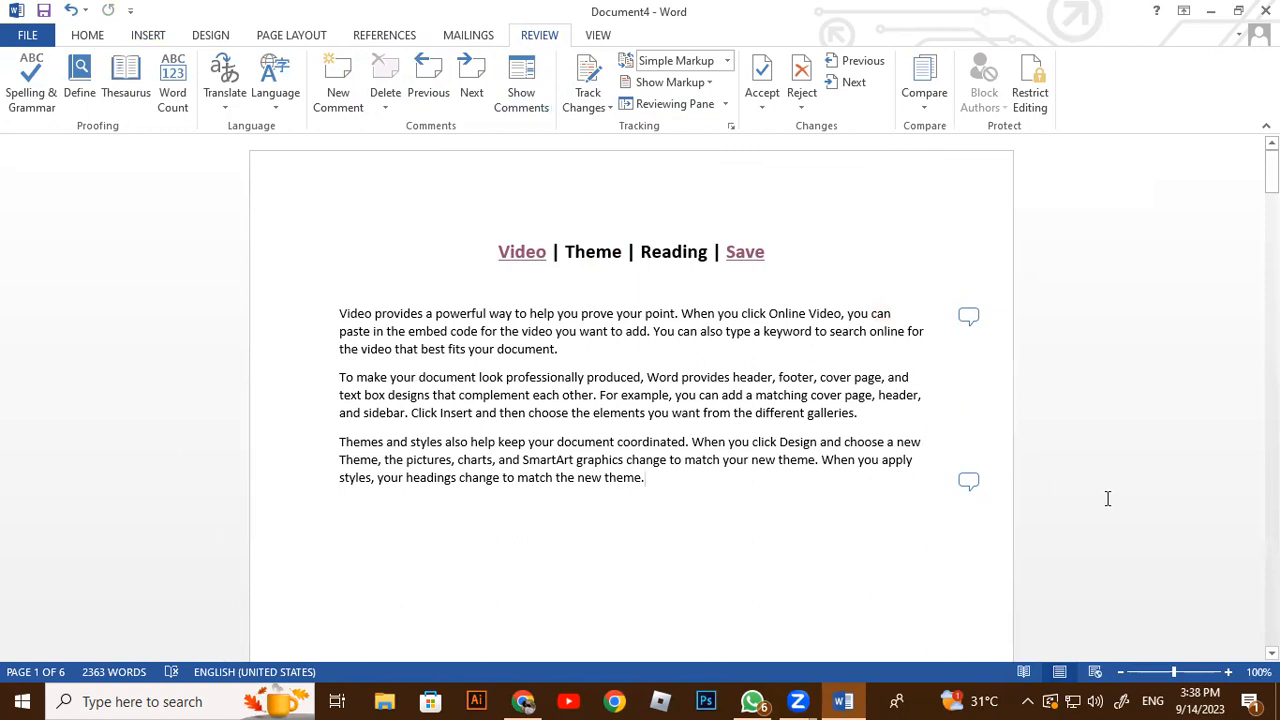
# Step through the comments with Review Next and Previous, then return to the Insert tab
pyautogui.click(466, 70)
pyautogui.click(467, 69)
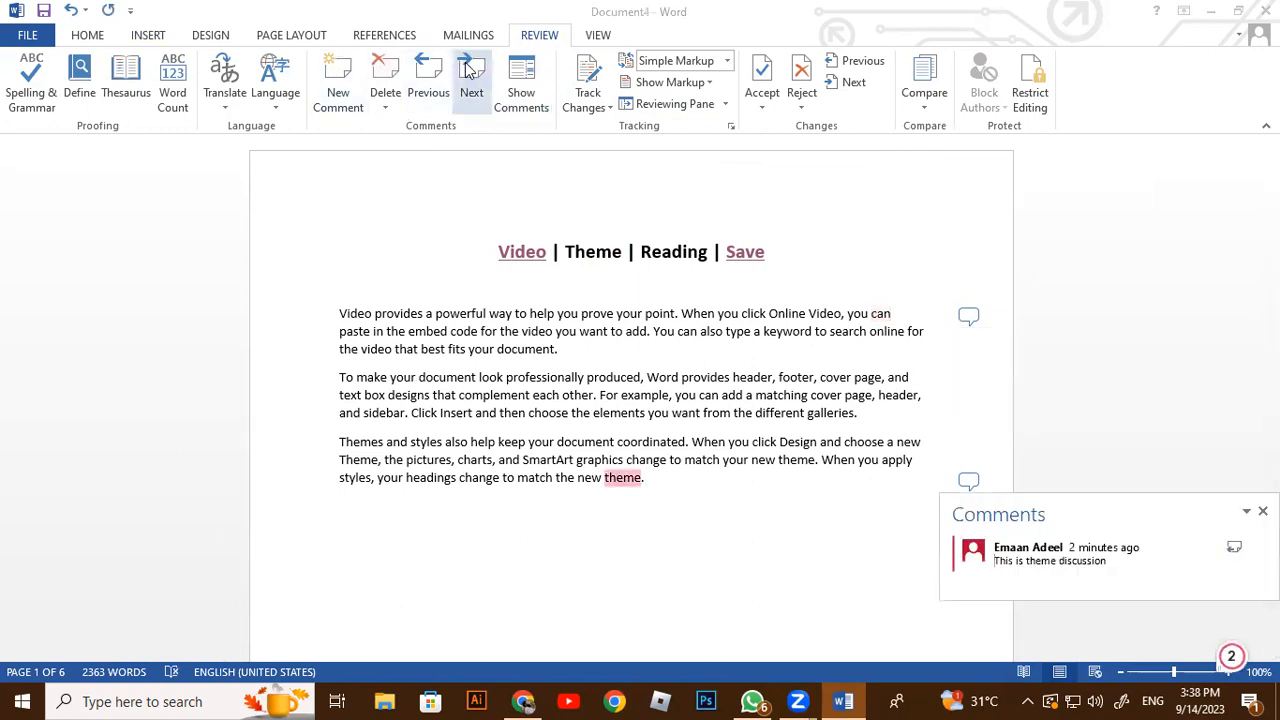
pyautogui.click(428, 70)
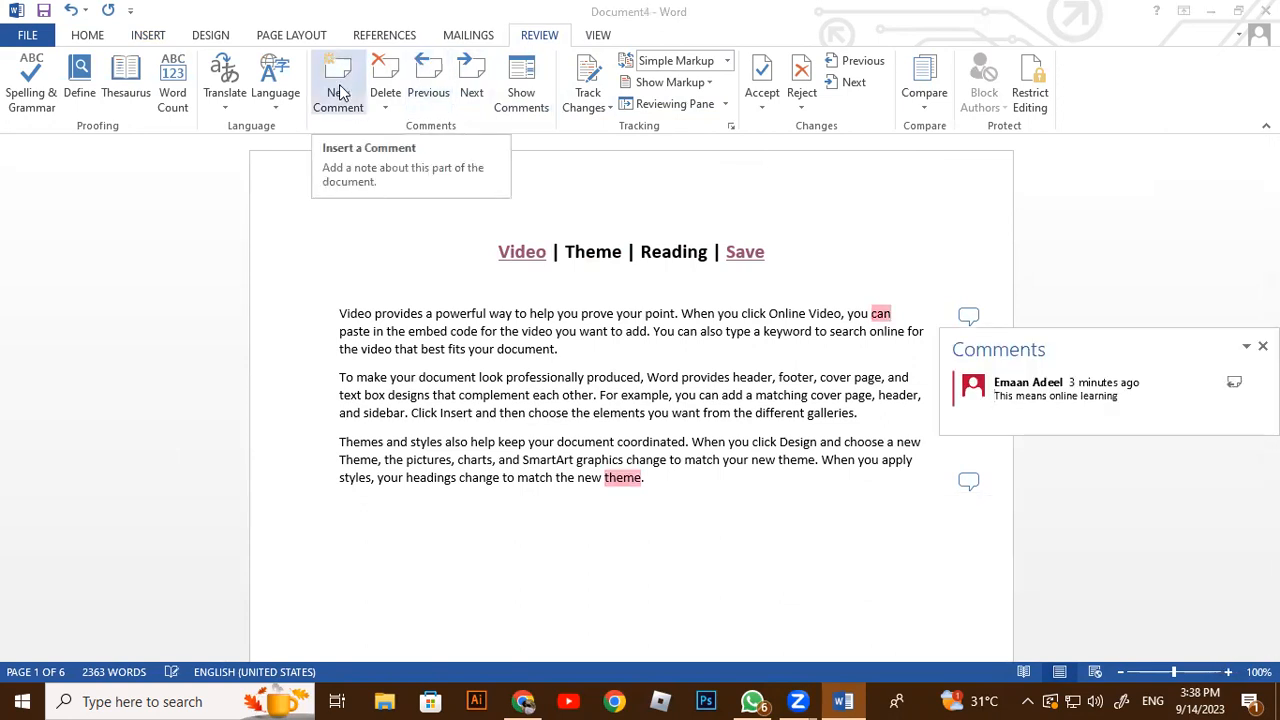
pyautogui.click(146, 35)
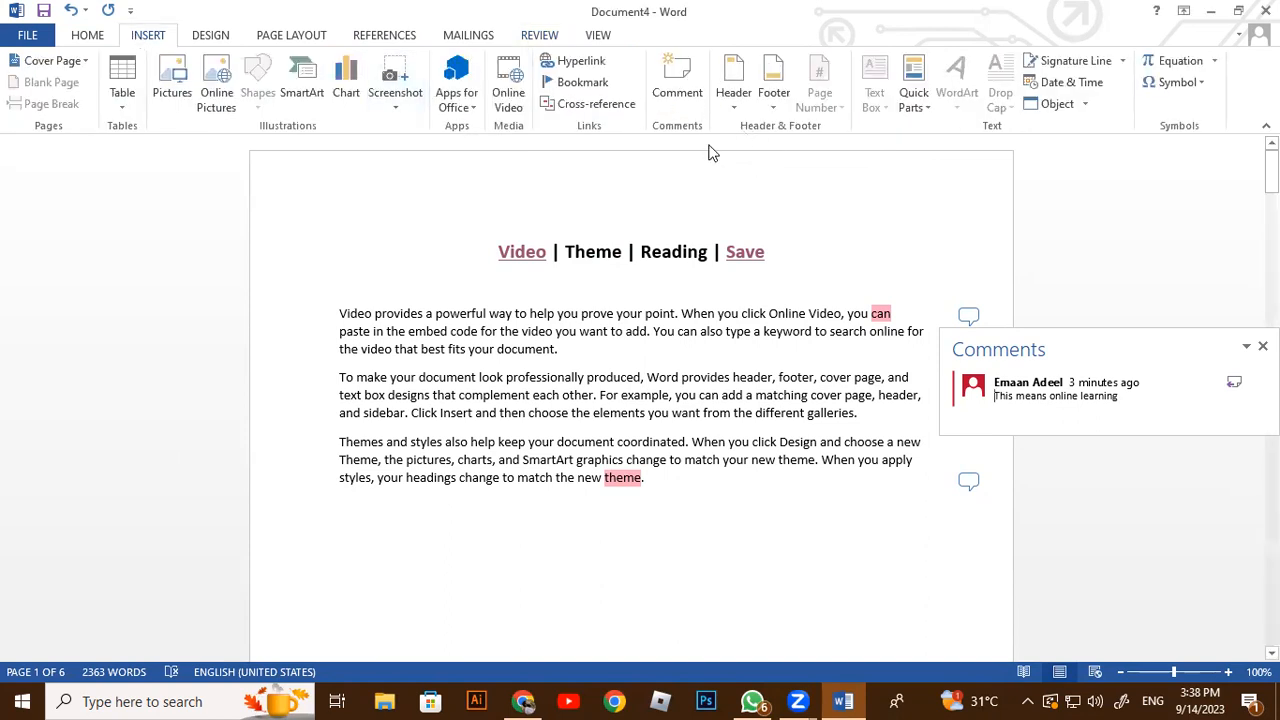
pyautogui.click(1071, 220)
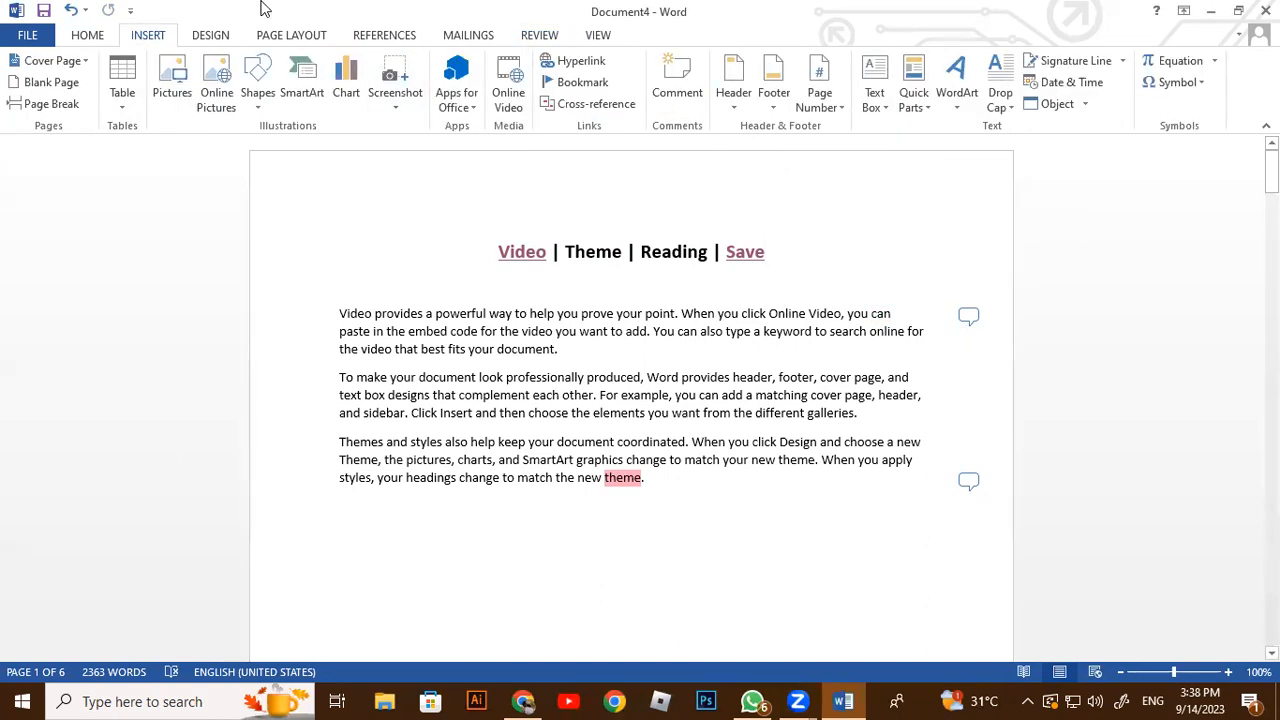